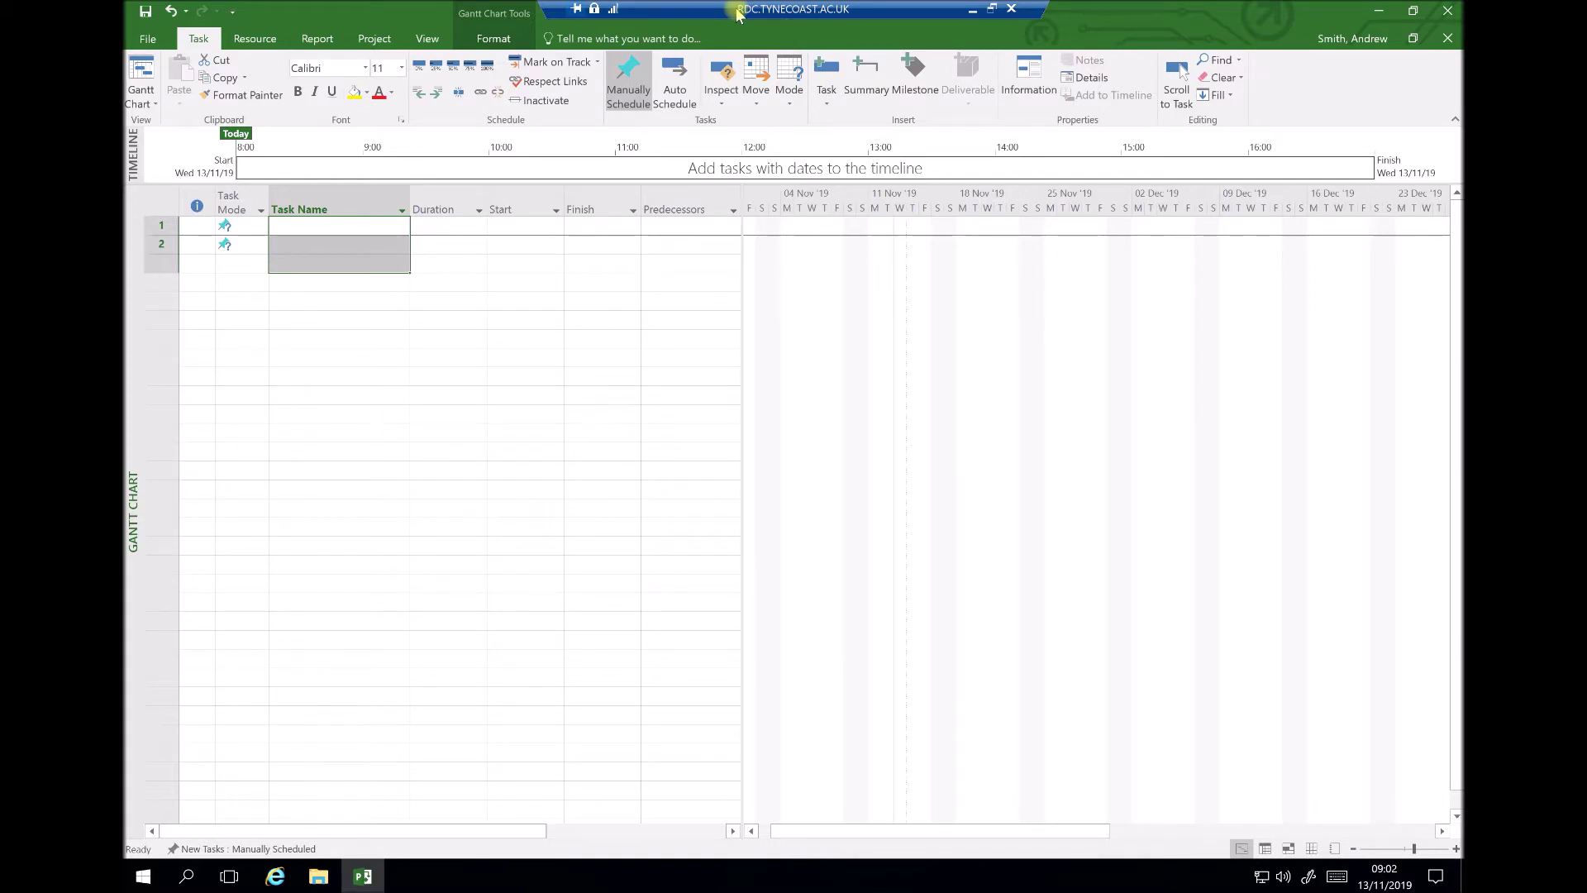
# - Enter PLANNING as the task name in row 1
pyautogui.click(347, 229)
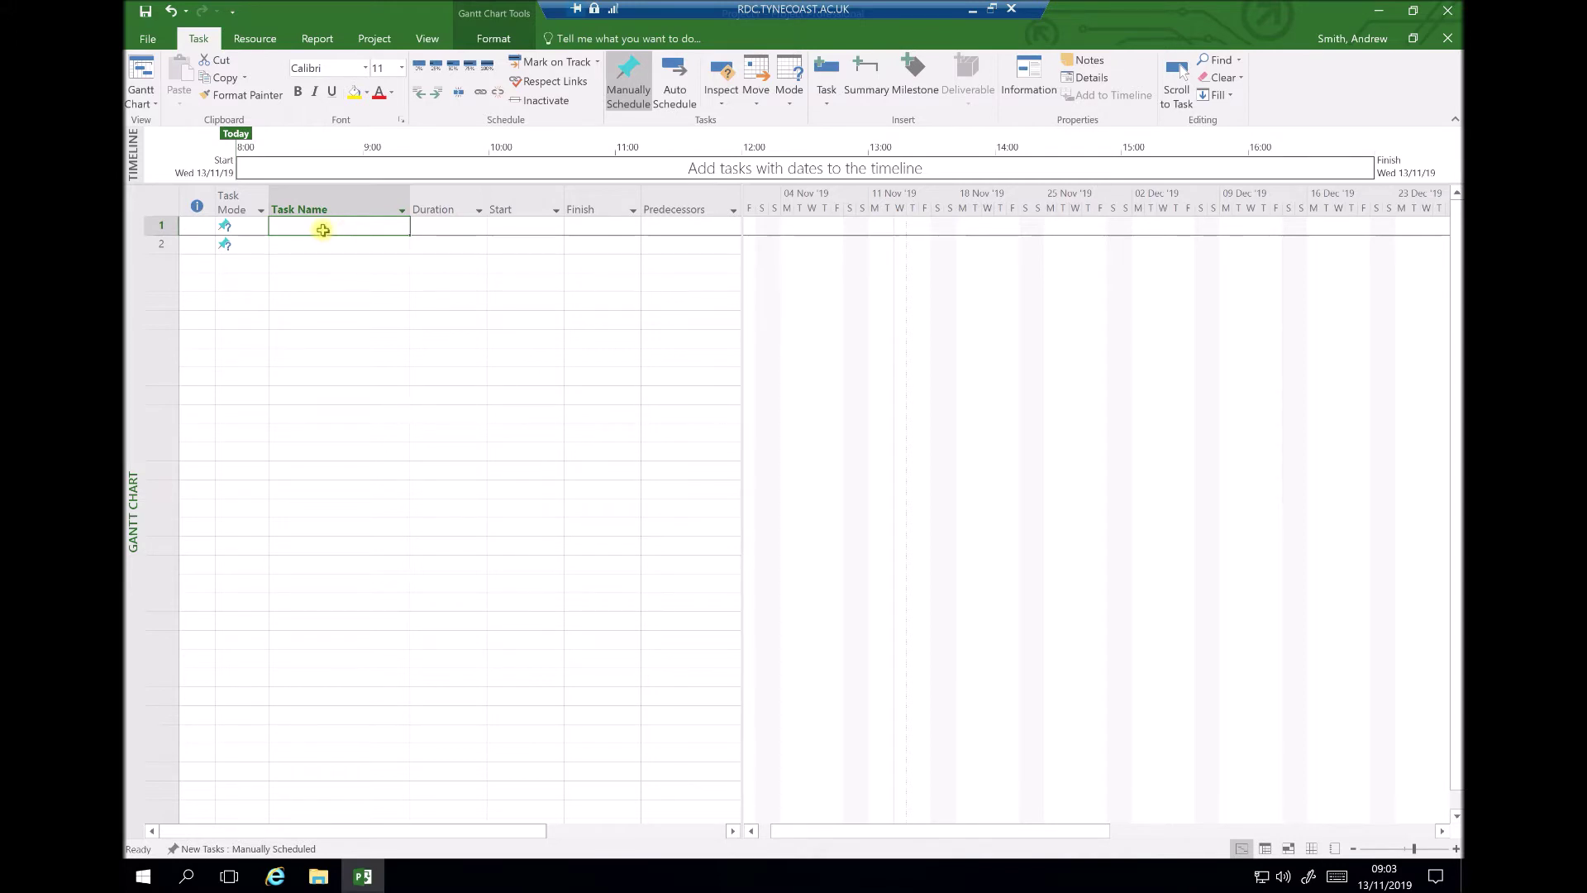
pyautogui.hotkey('alt', 'w')
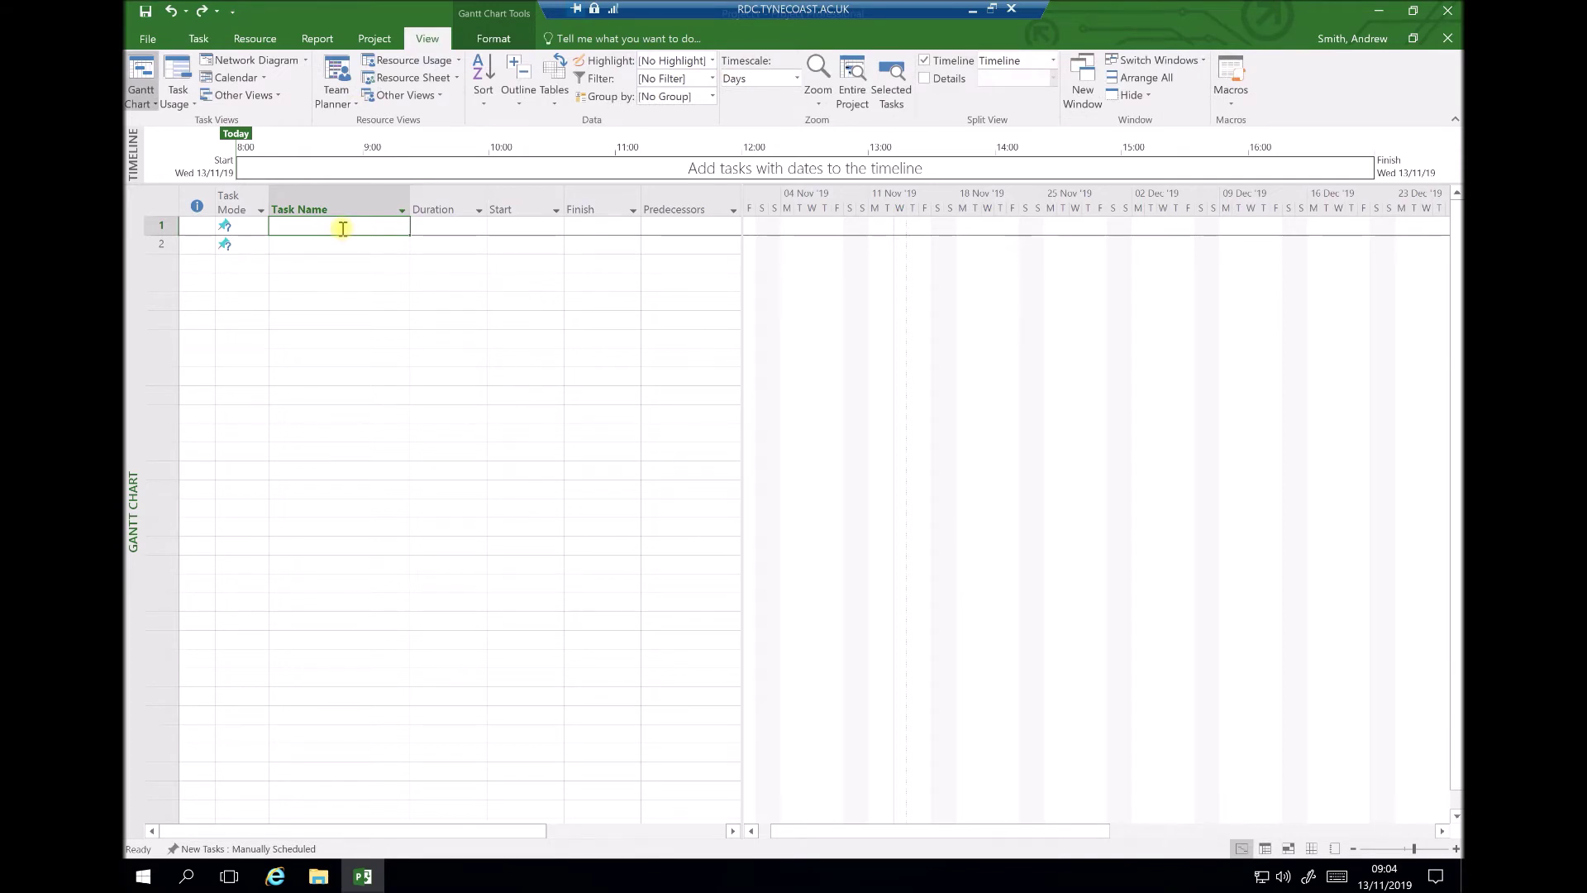
pyautogui.write('PLANNING')
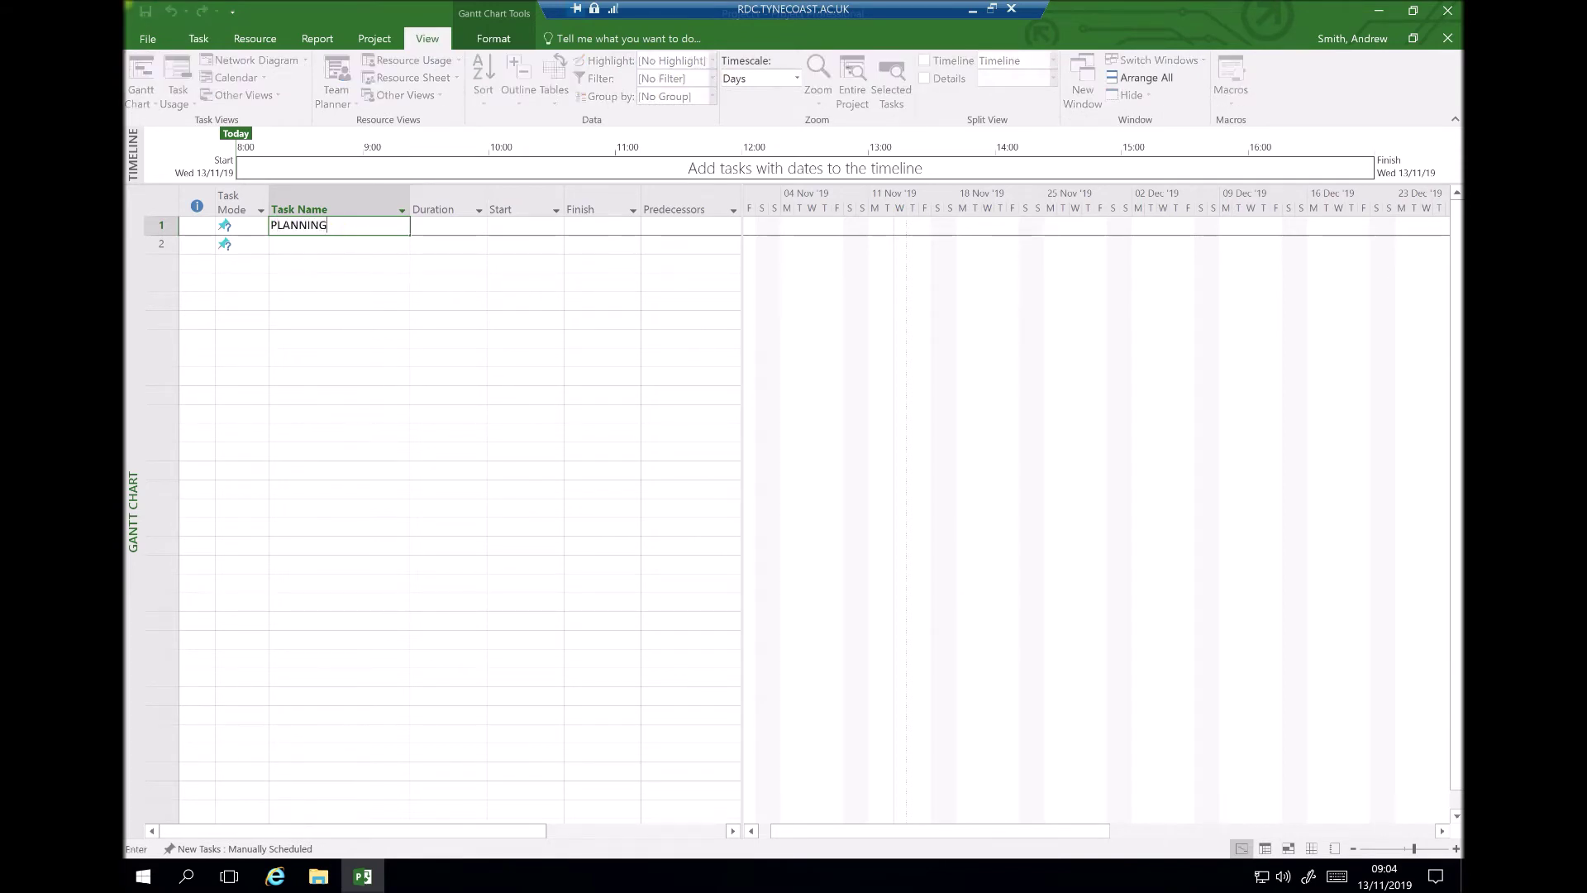
pyautogui.press('Return')
# - Enter IMPLEMENTATION as the task name in row 9, leaving empty rows beneath PLANNING for its subtasks
pyautogui.press('Return')
pyautogui.press('Return')
pyautogui.press('Return')
pyautogui.press('Return')
pyautogui.press('Return')
pyautogui.press('Return')
pyautogui.press('Return')
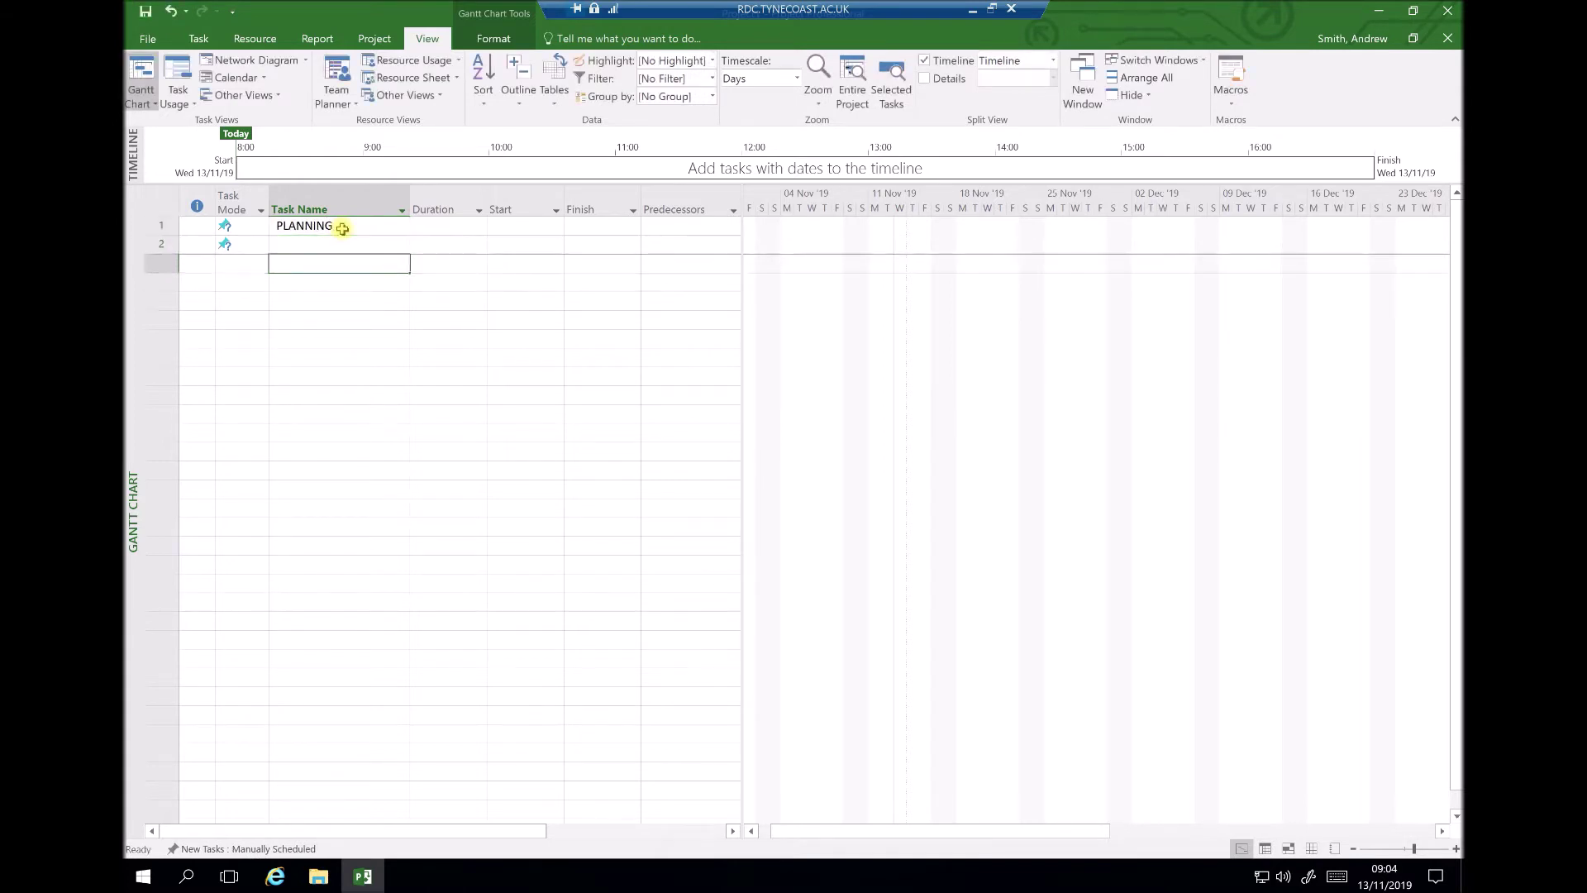
pyautogui.write('I')
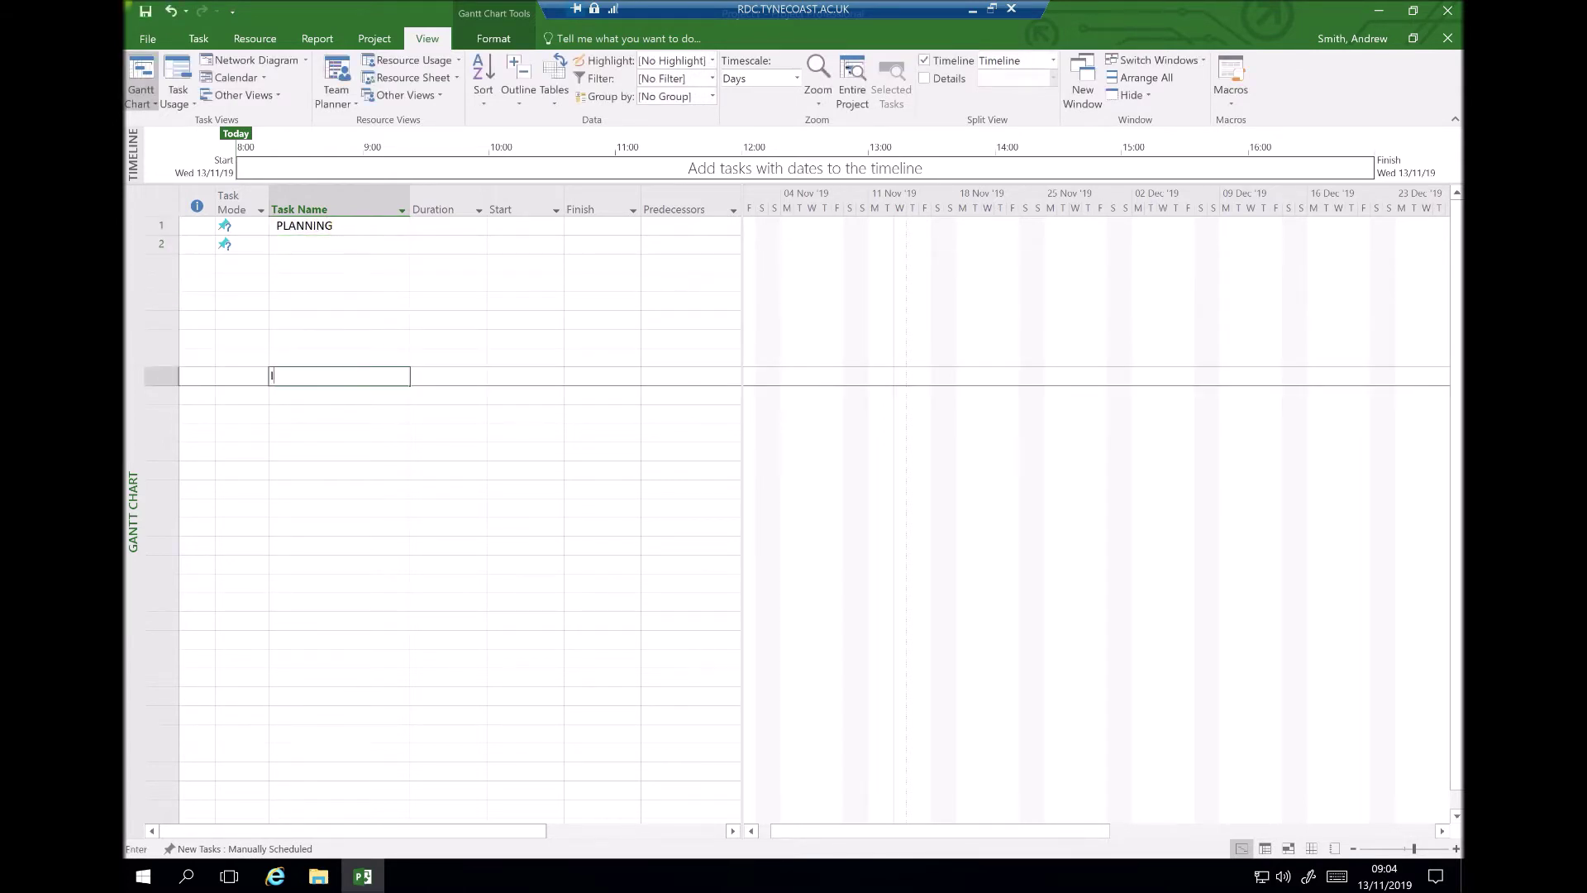
pyautogui.write('MPLEMENTATION')
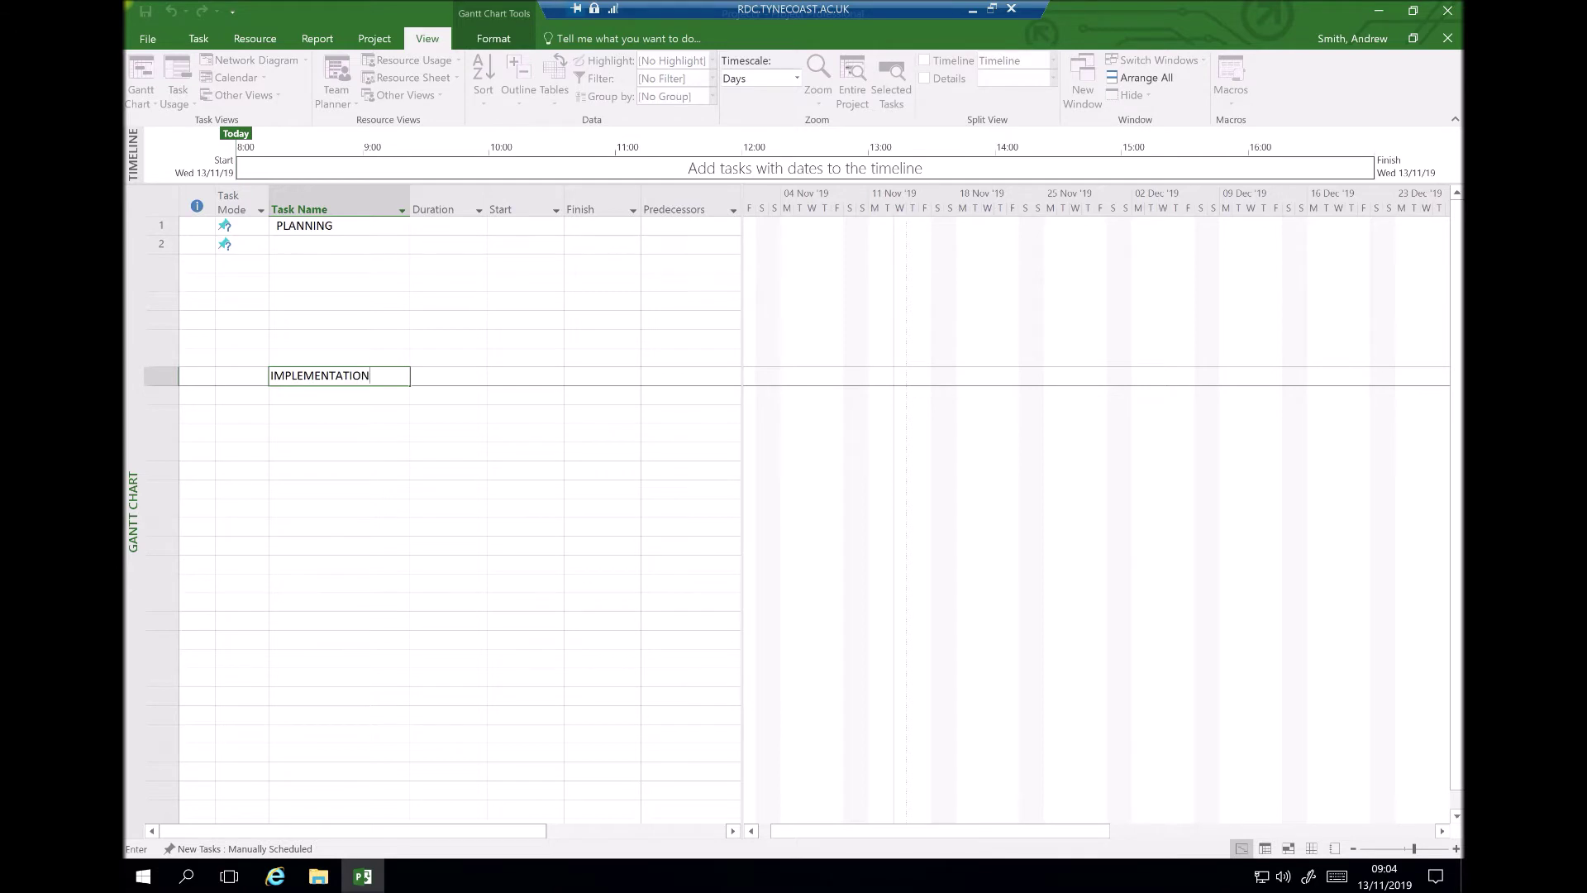
pyautogui.press('Return')
# - Enter REVIEW as the task name in row 17, leaving empty rows beneath IMPLEMENTATION
pyautogui.press('Return')
pyautogui.press('Return')
pyautogui.press('Return')
pyautogui.press('Return')
pyautogui.press('Return')
pyautogui.press('Return')
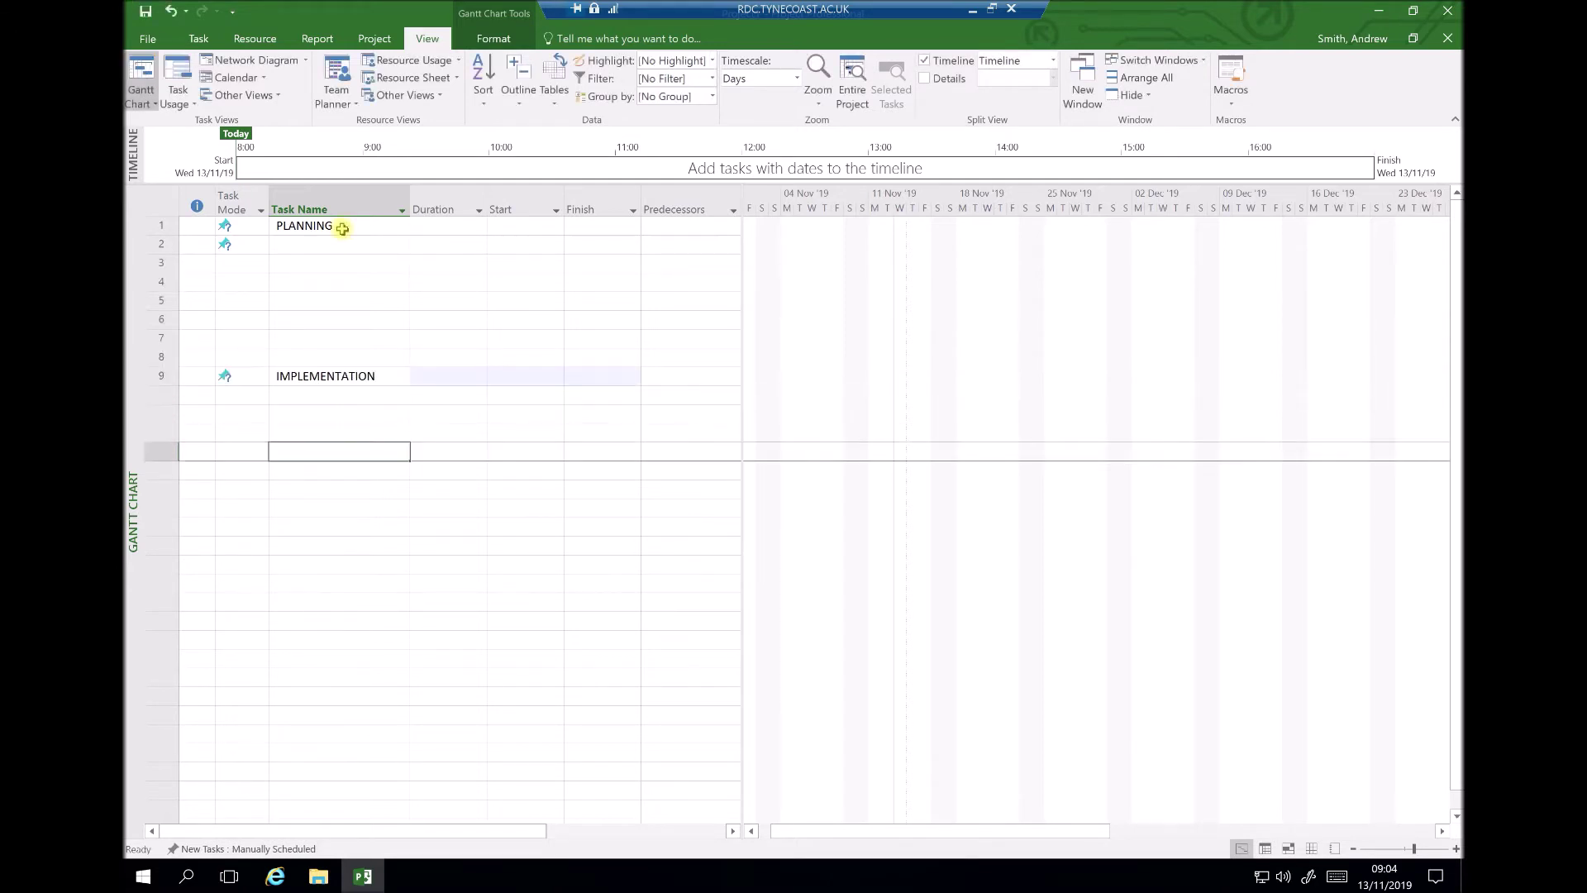
pyautogui.press('Return')
pyautogui.write('REVIEW')
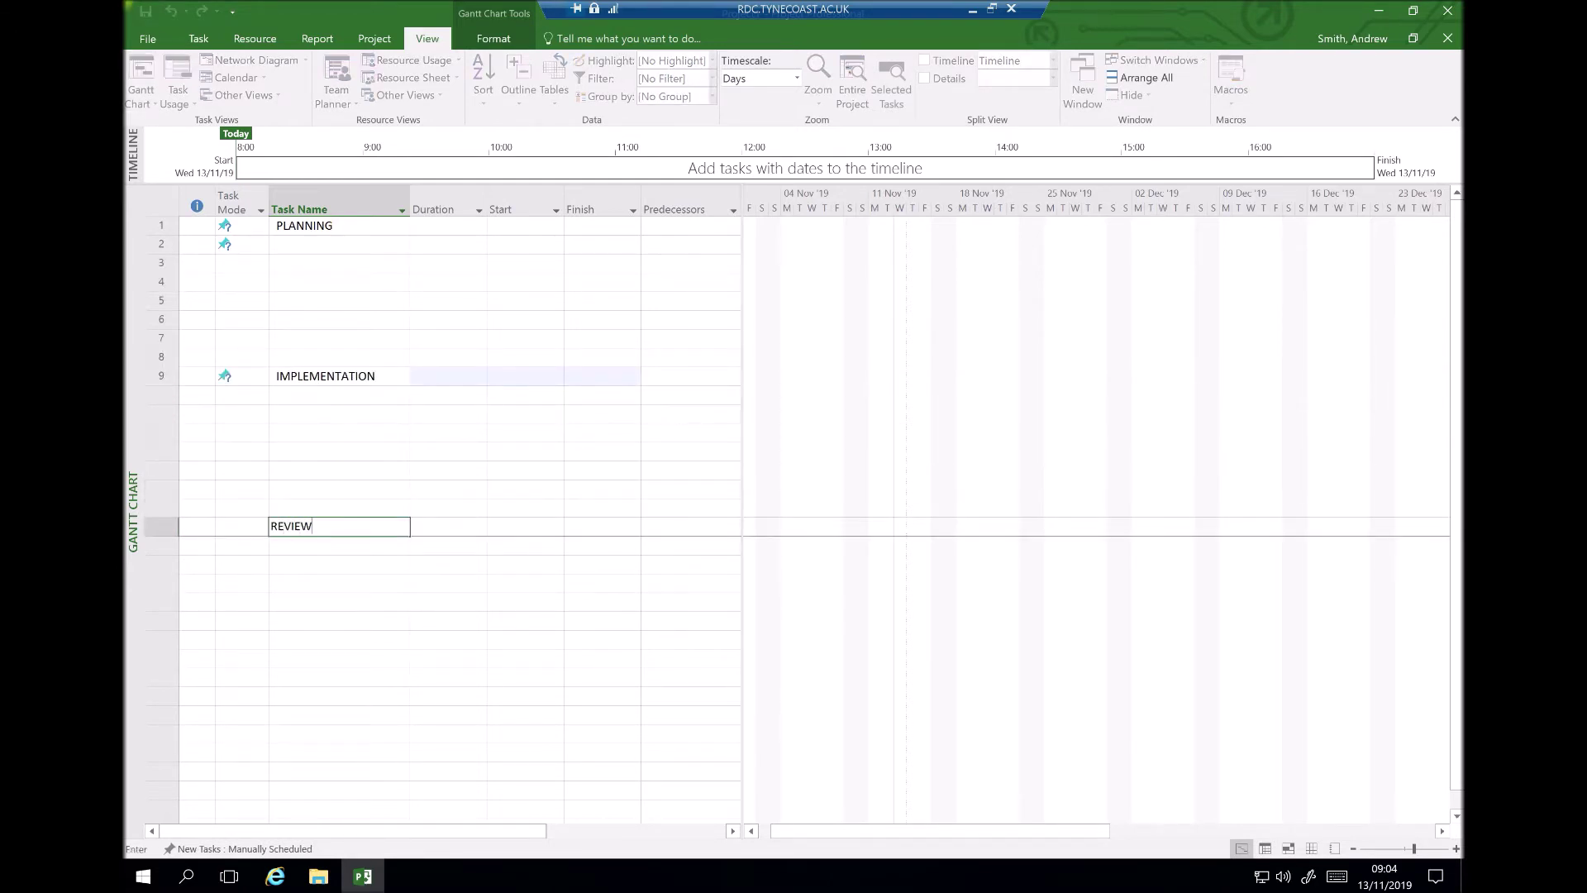
pyautogui.press('Up')
# - Enter the task "Review design briefs" in row 2, directly beneath PLANNING
pyautogui.press('Up')
pyautogui.press('Up')
pyautogui.press('Up')
pyautogui.press('Up')
pyautogui.press('Up')
pyautogui.press('Up')
pyautogui.press('Up')
pyautogui.press('Up')
pyautogui.press('Up')
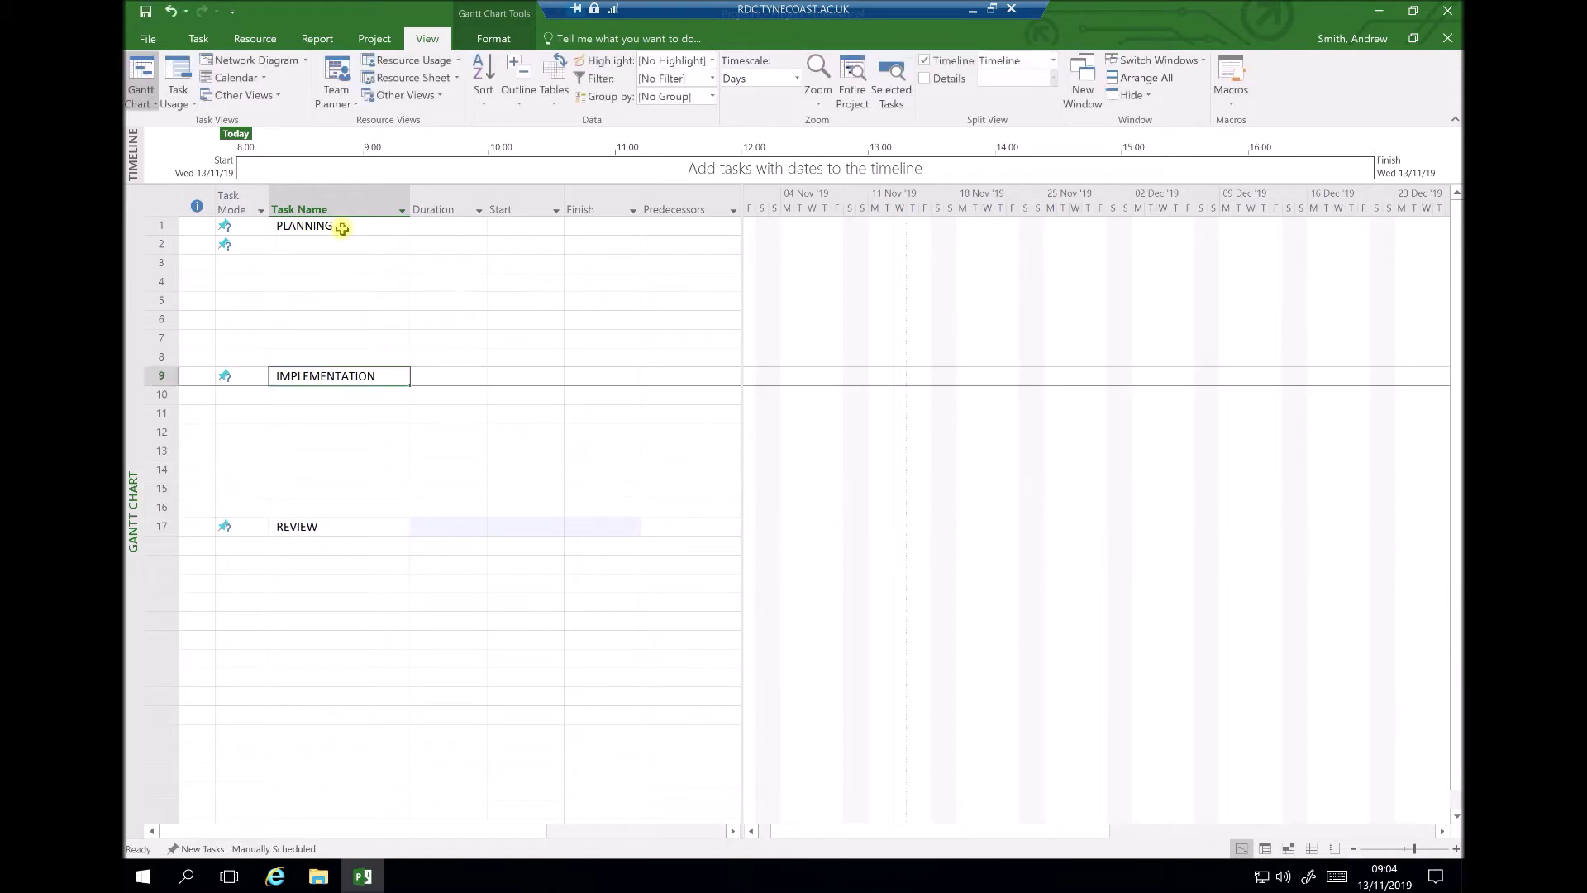
pyautogui.press('Up')
pyautogui.press('Up')
pyautogui.press('Up')
pyautogui.press('Up')
pyautogui.press('Up')
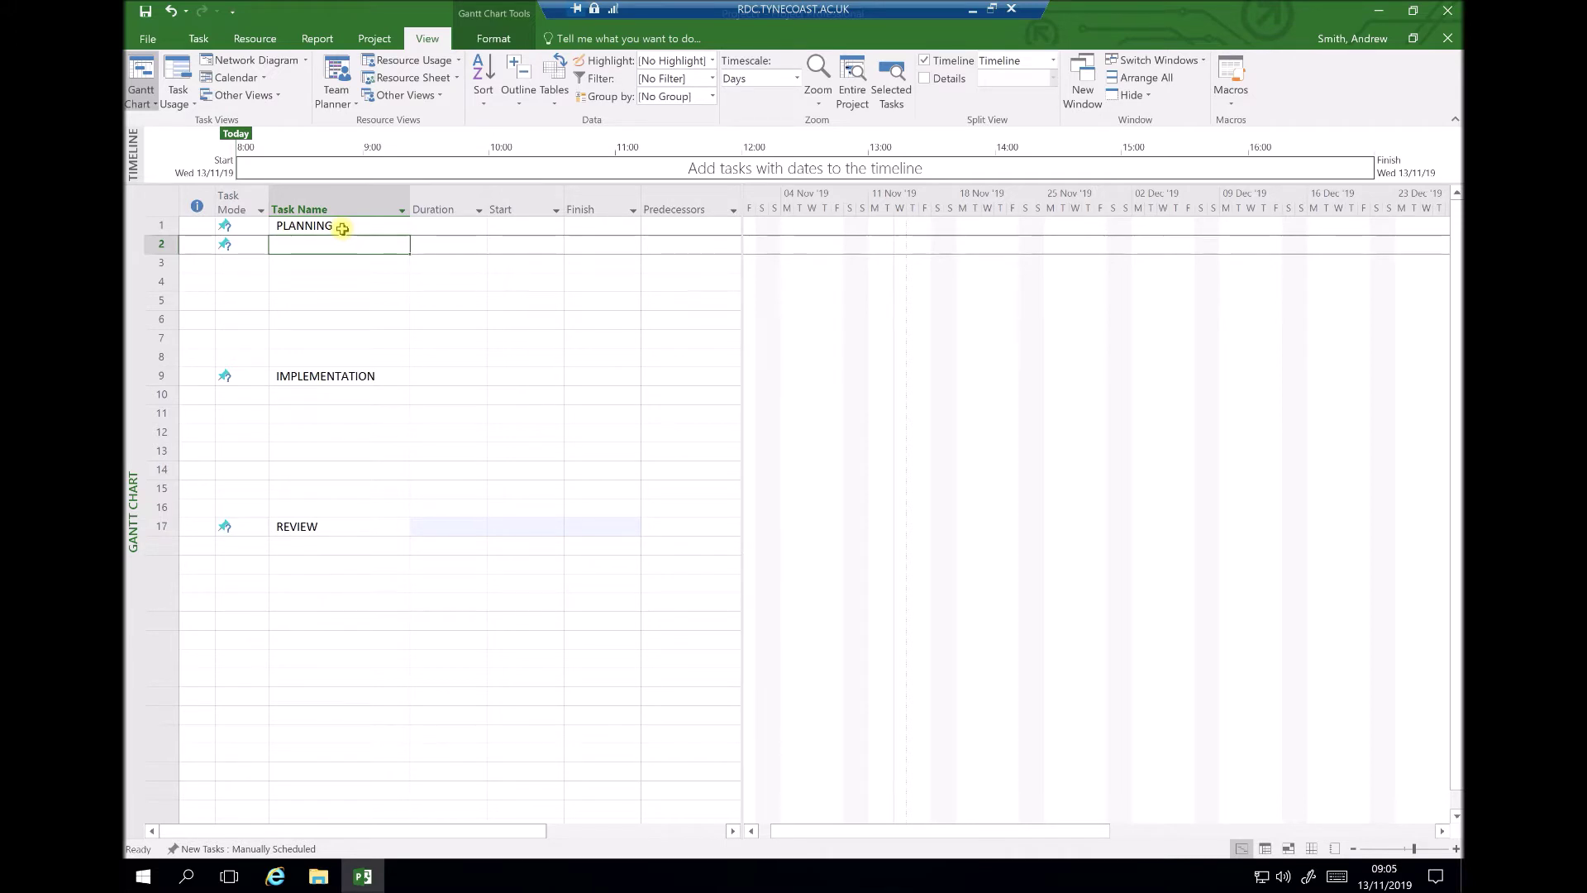
pyautogui.write('Reiv')
pyautogui.press('BackSpace')
pyautogui.press('BackSpace')
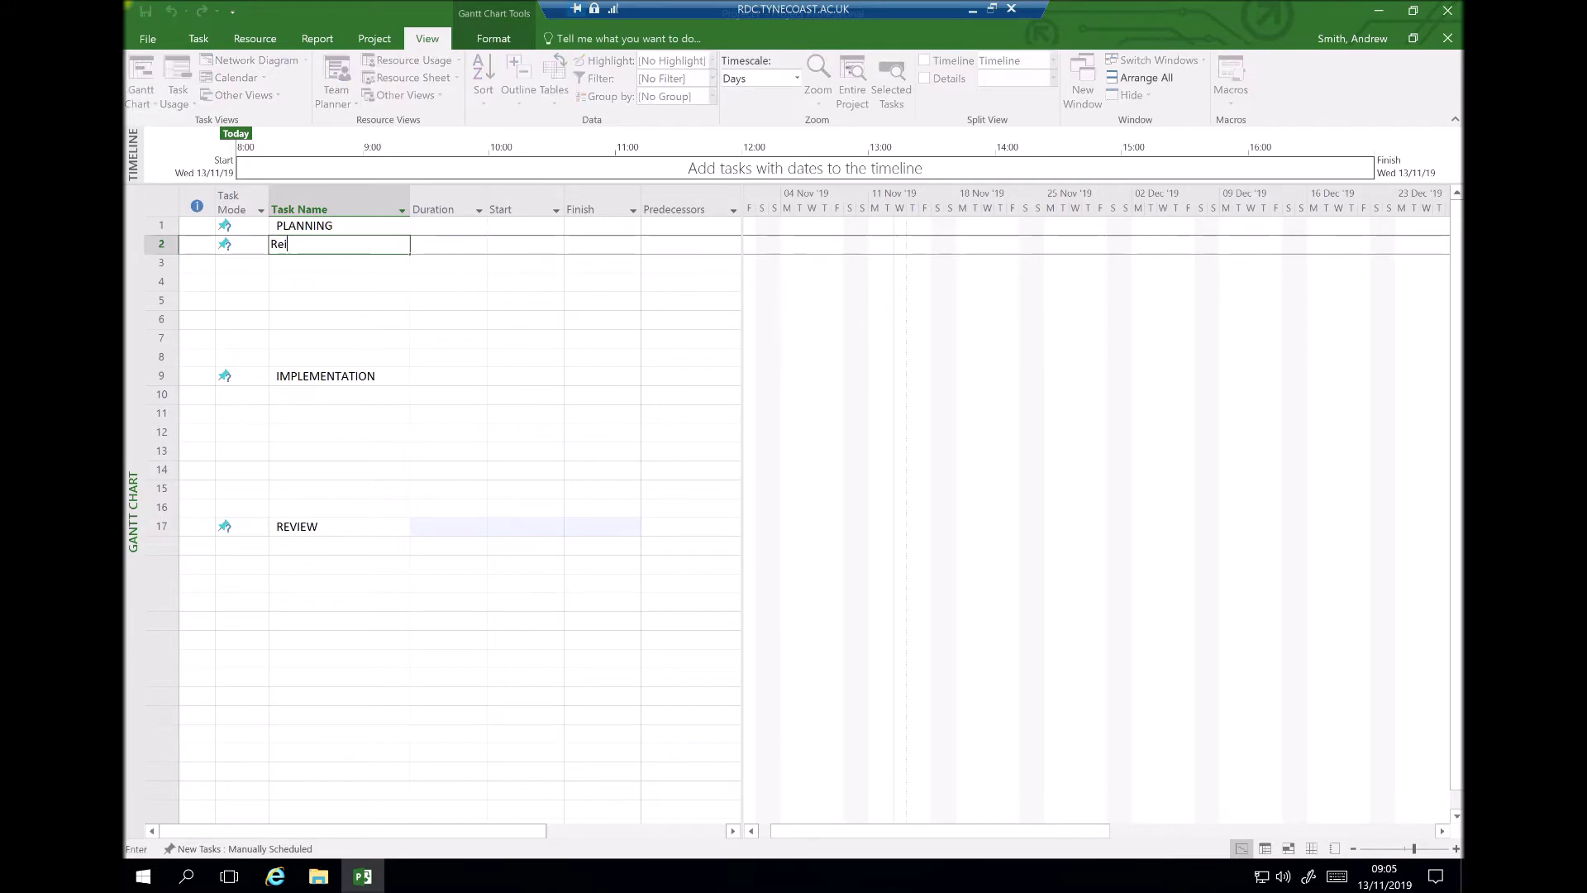
pyautogui.write('view design briefs')
pyautogui.press('Return')
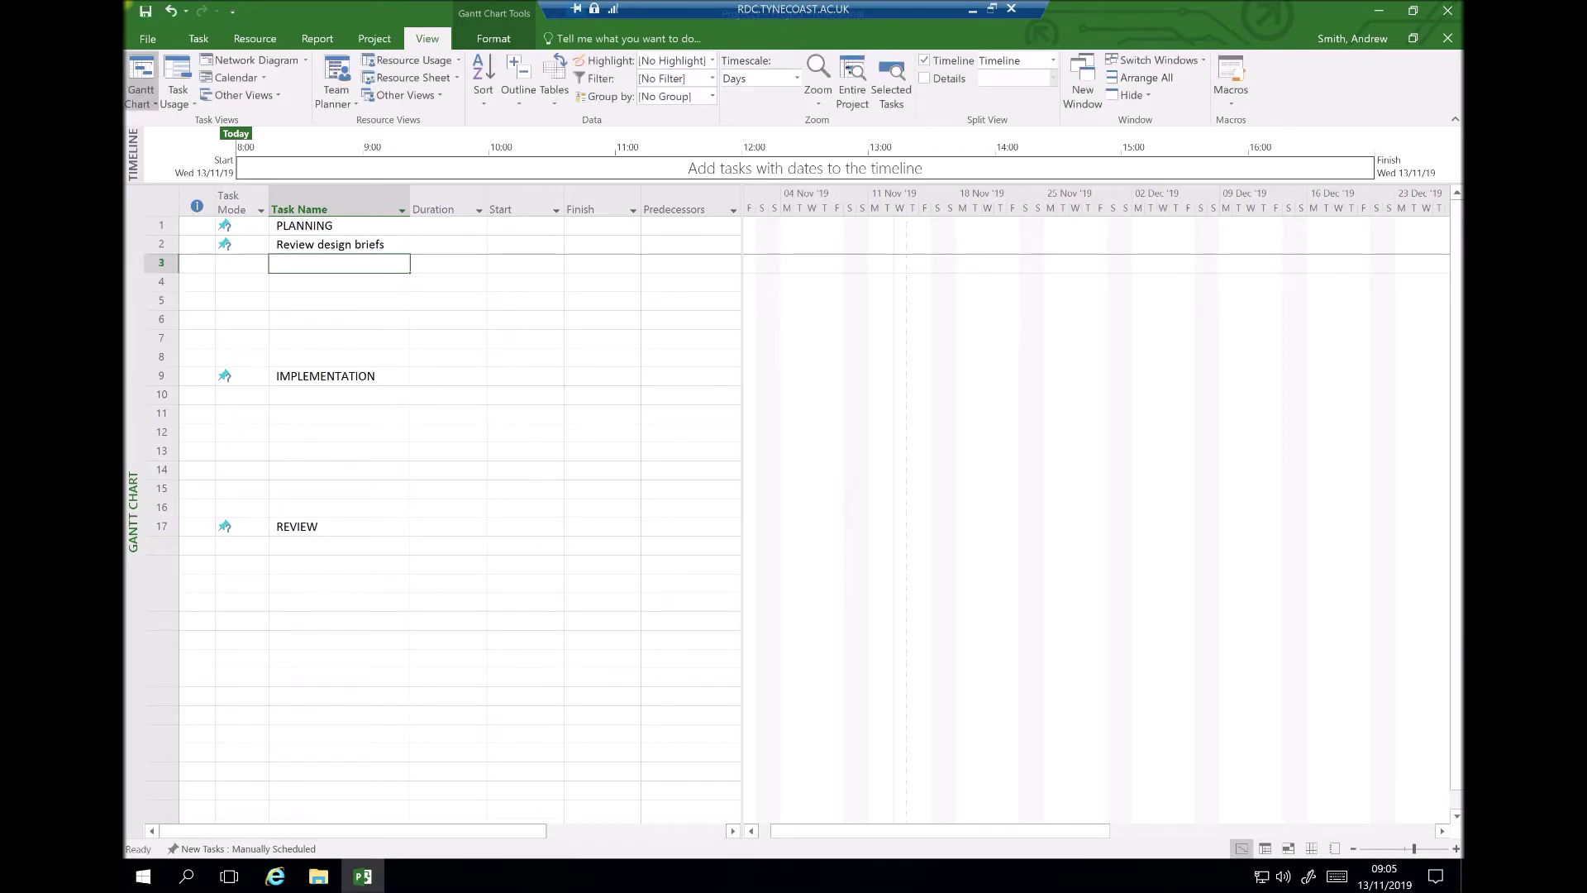
# - Indent "Review design briefs" so it becomes a subtask of PLANNING
pyautogui.click(339, 243)
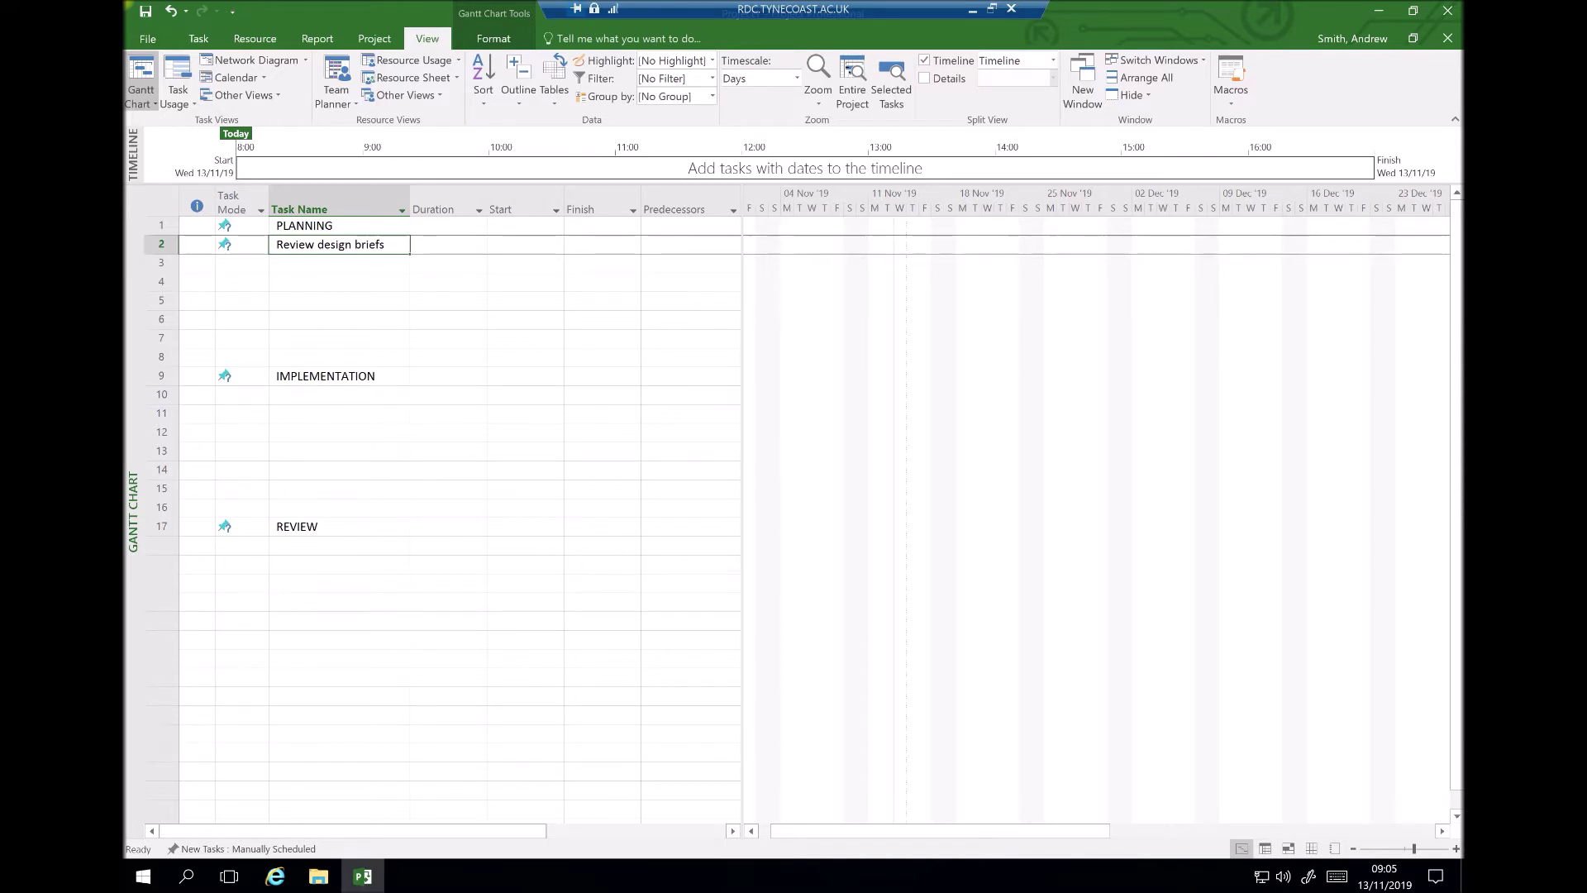
pyautogui.click(196, 39)
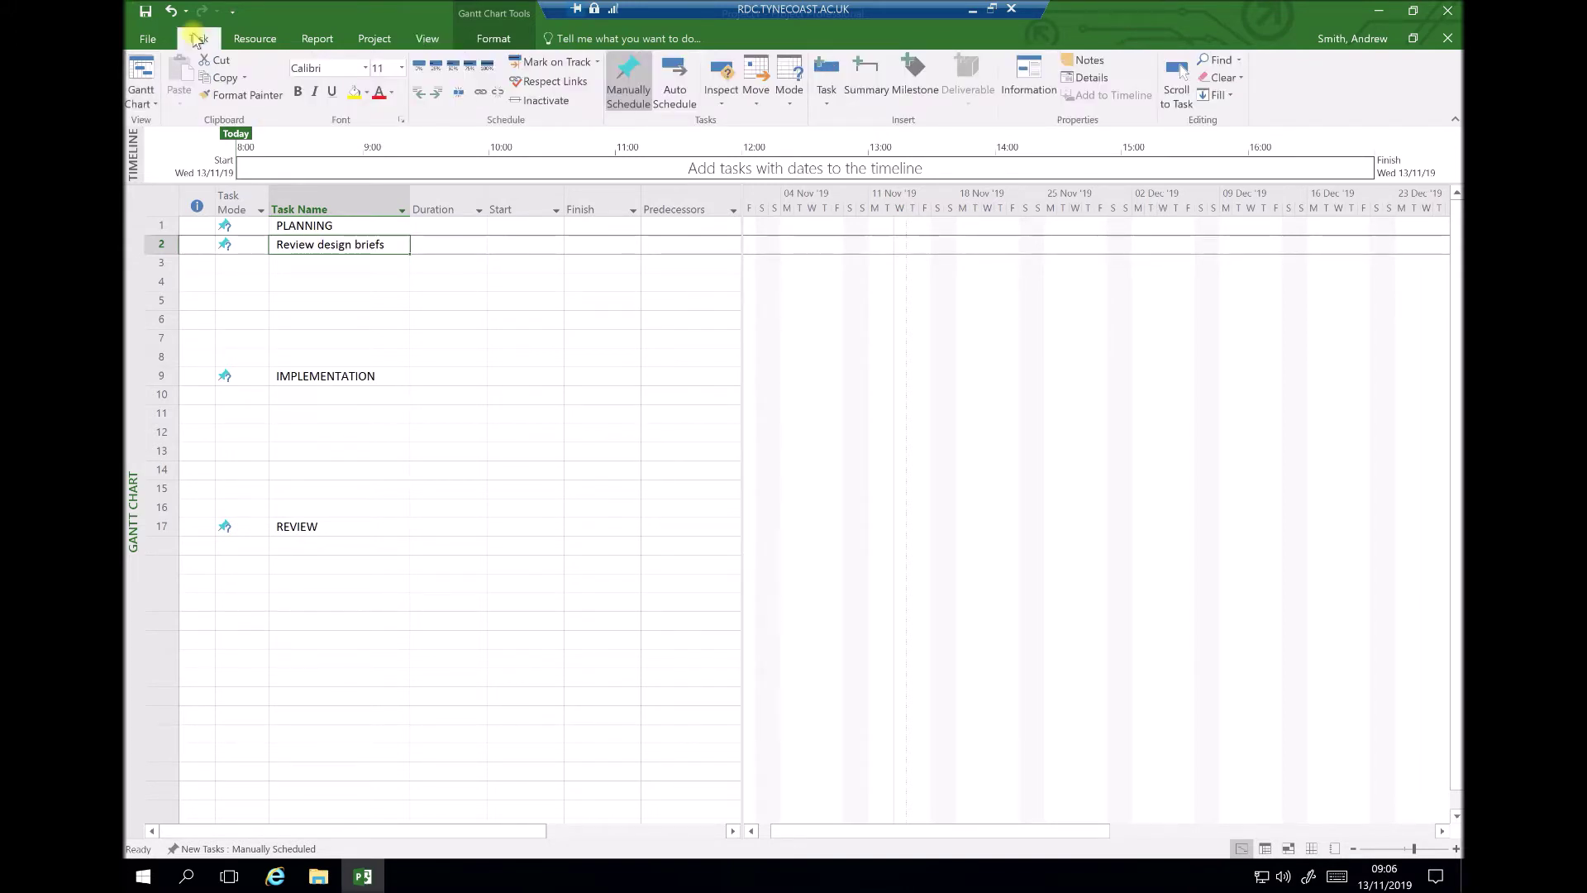
pyautogui.click(437, 93)
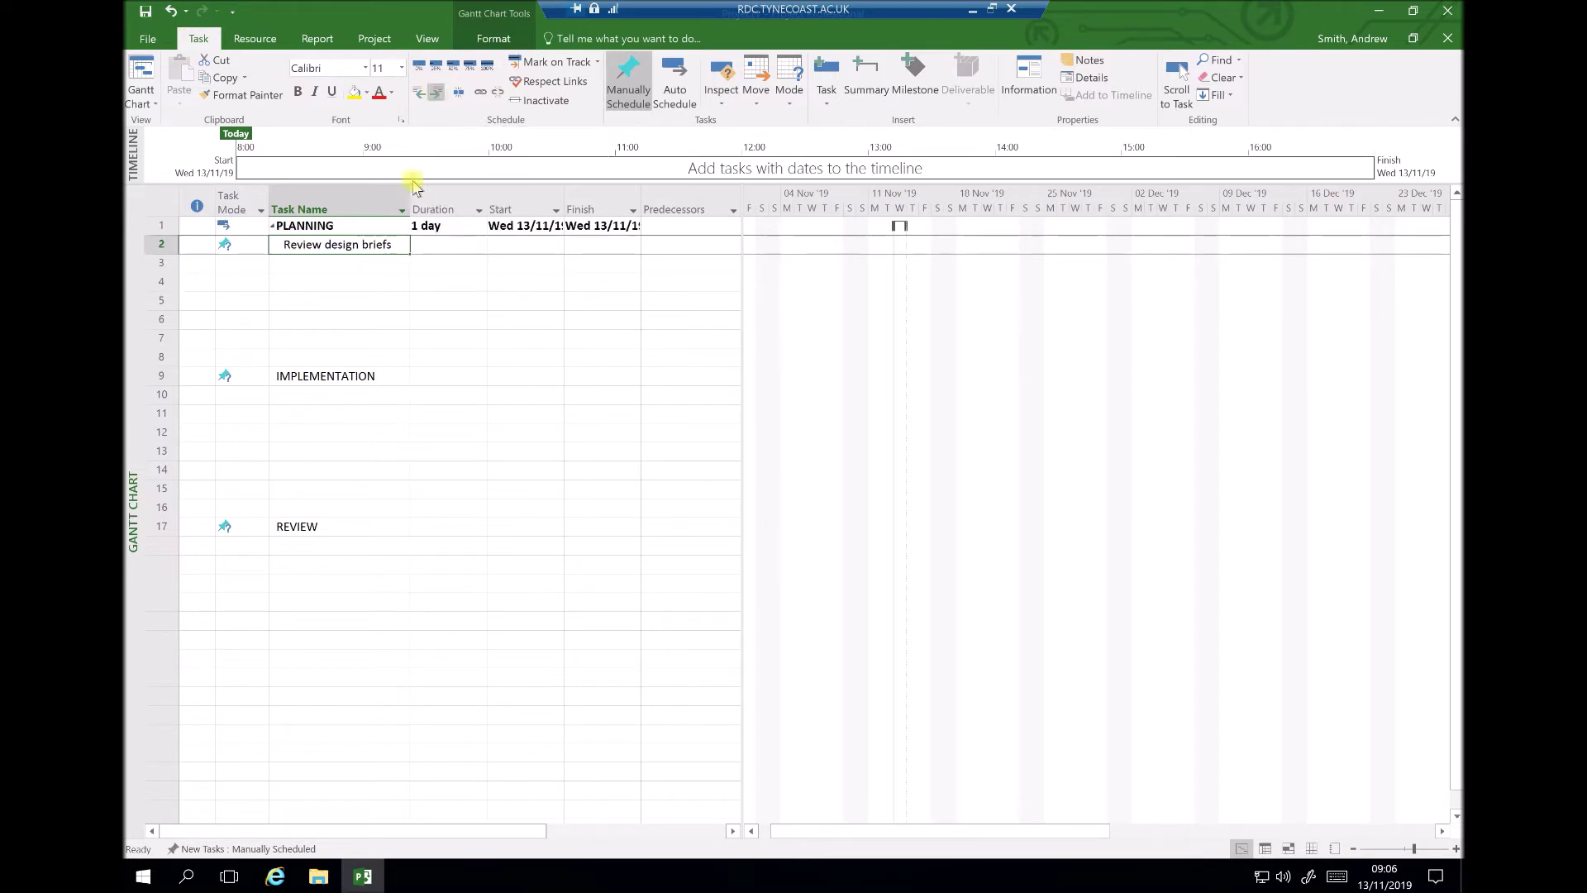
# - Add the tasks "Project selection" and "Feasibility study" in rows 3 and 4 under PLANNING
pyautogui.click(376, 264)
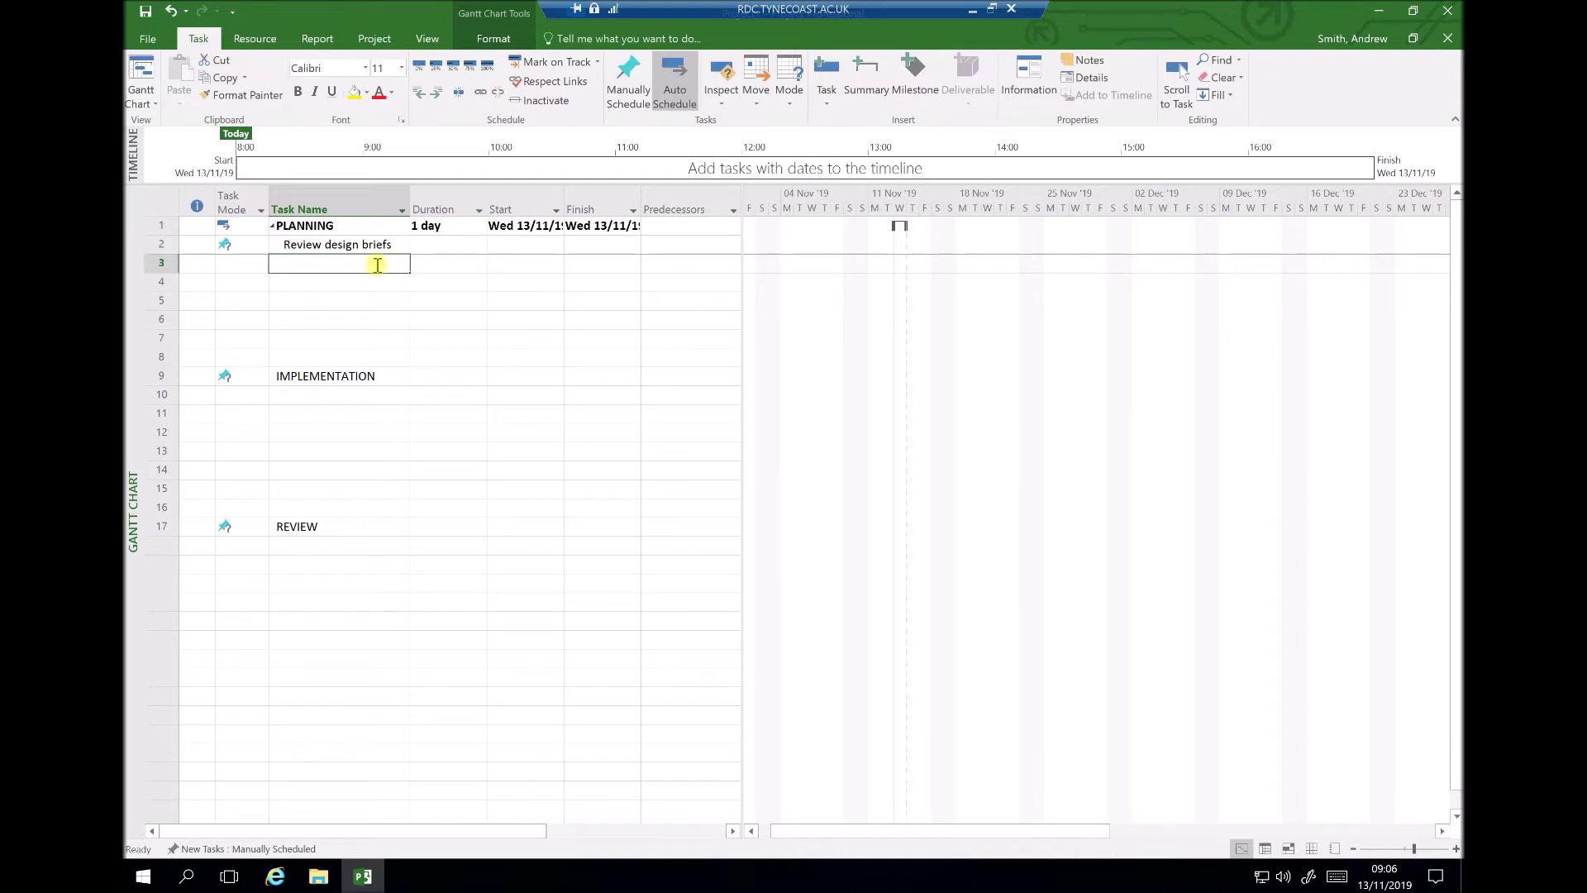
pyautogui.write('Project selection')
pyautogui.press('Return')
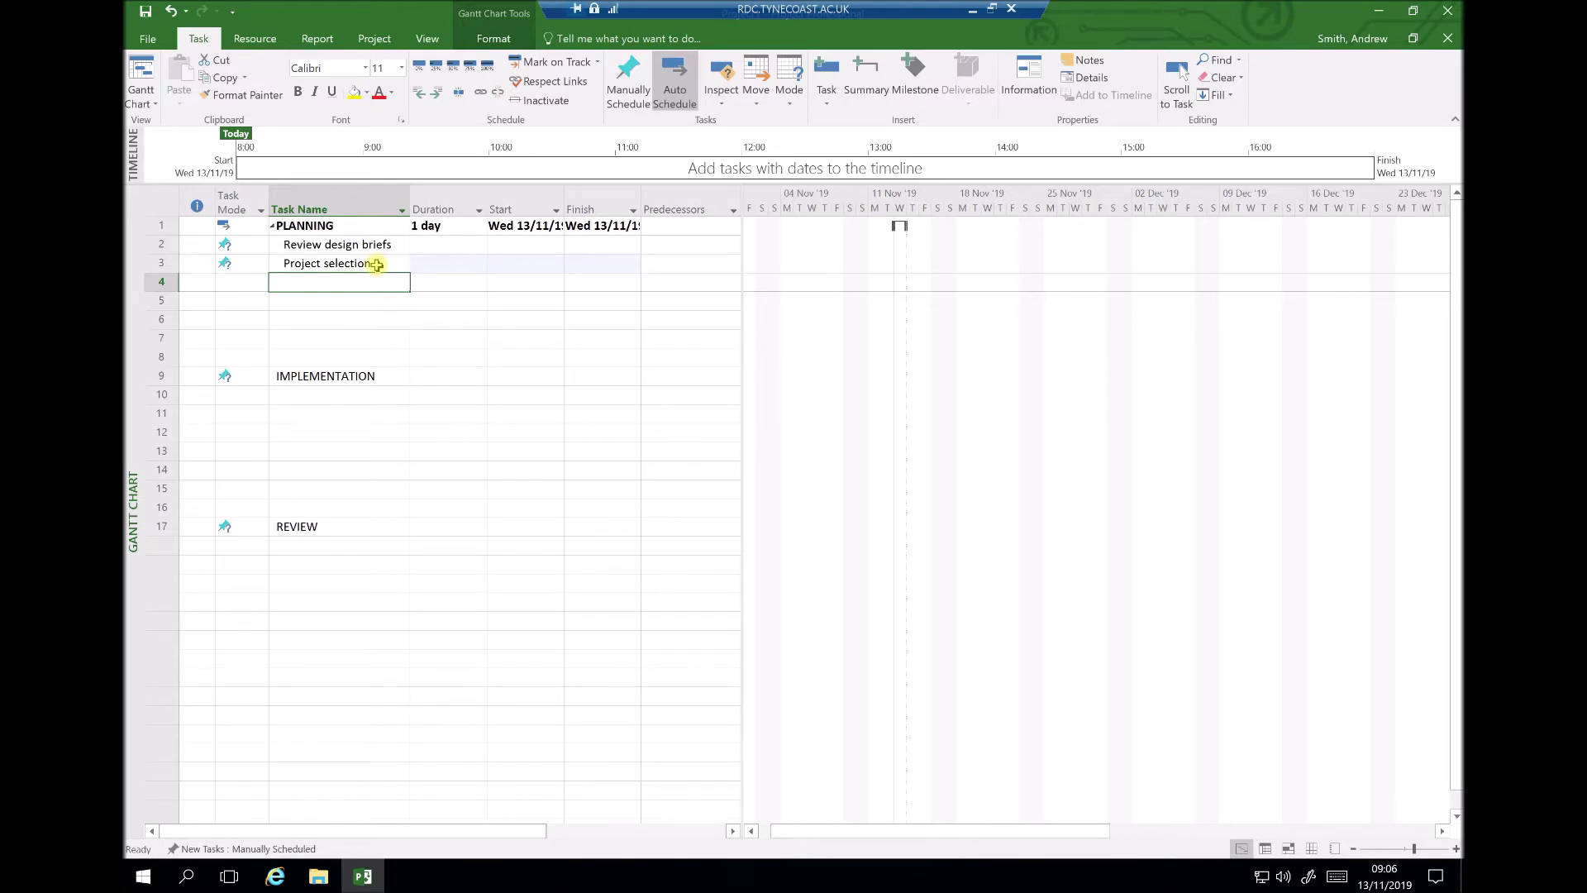
pyautogui.write('Fea')
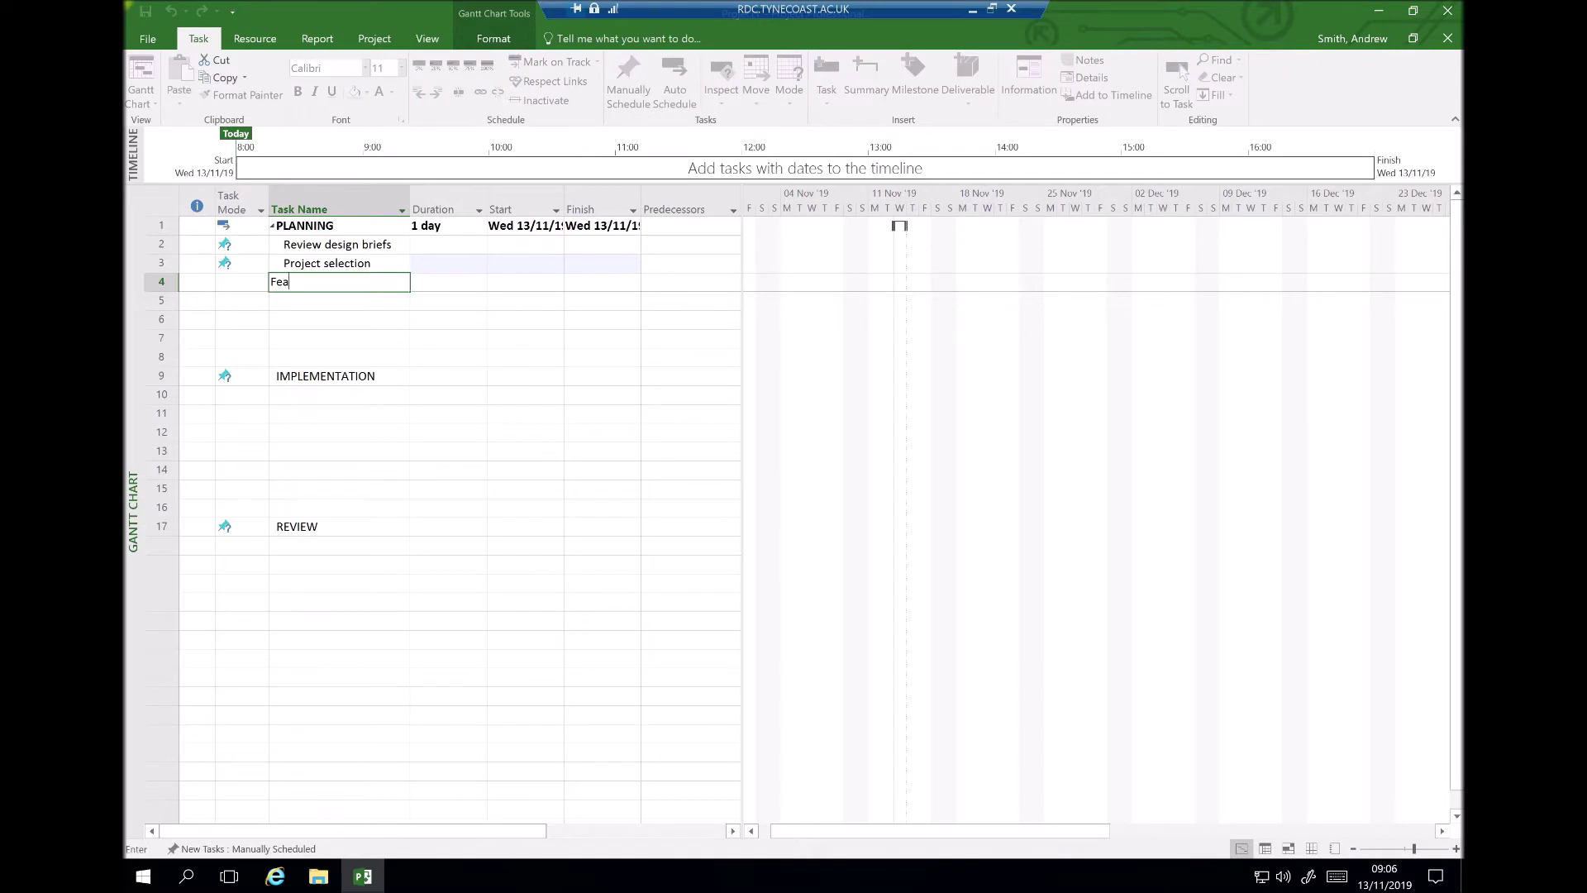
pyautogui.write('sibi')
pyautogui.write('lity study')
pyautogui.press('Return')
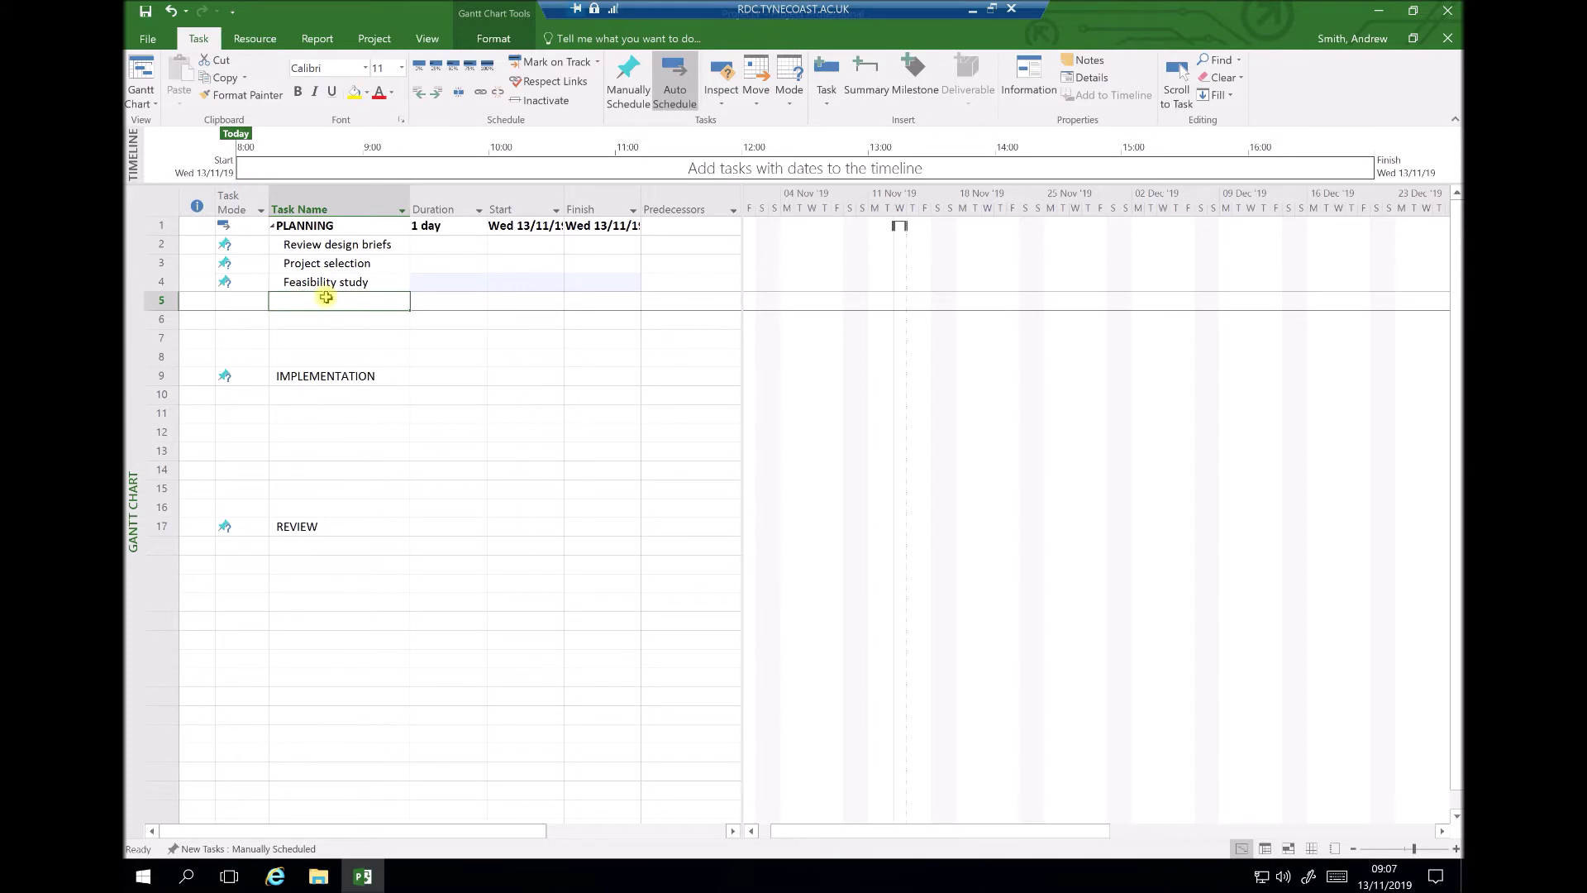
# - Add the tasks "Market research" and "Cost-benefit analysis" in rows 5 and 6
pyautogui.write('Market research')
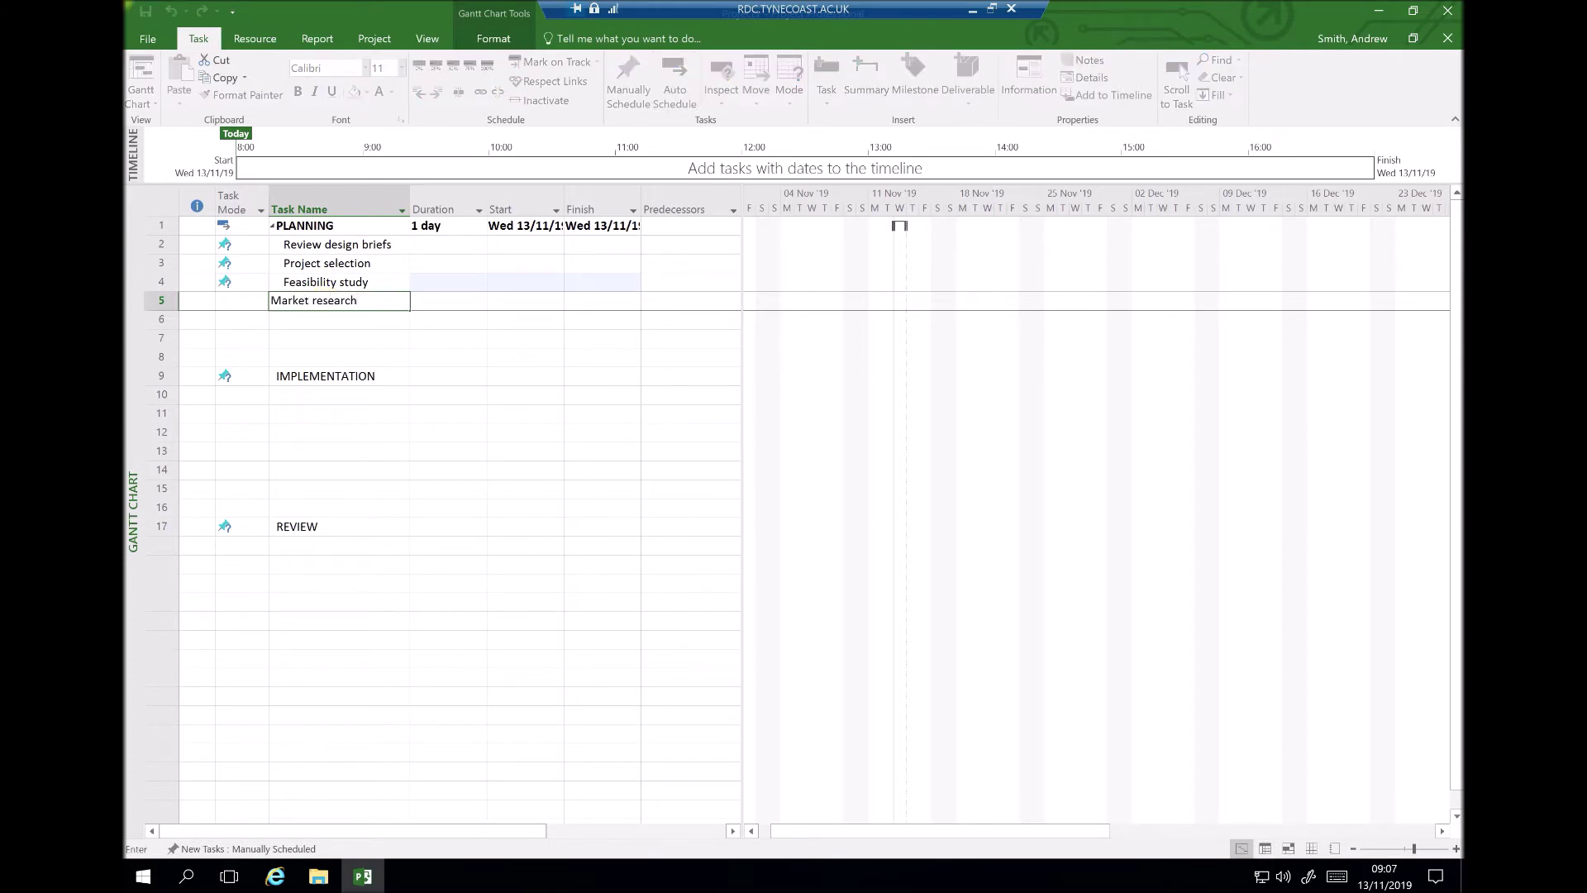
pyautogui.press('Return')
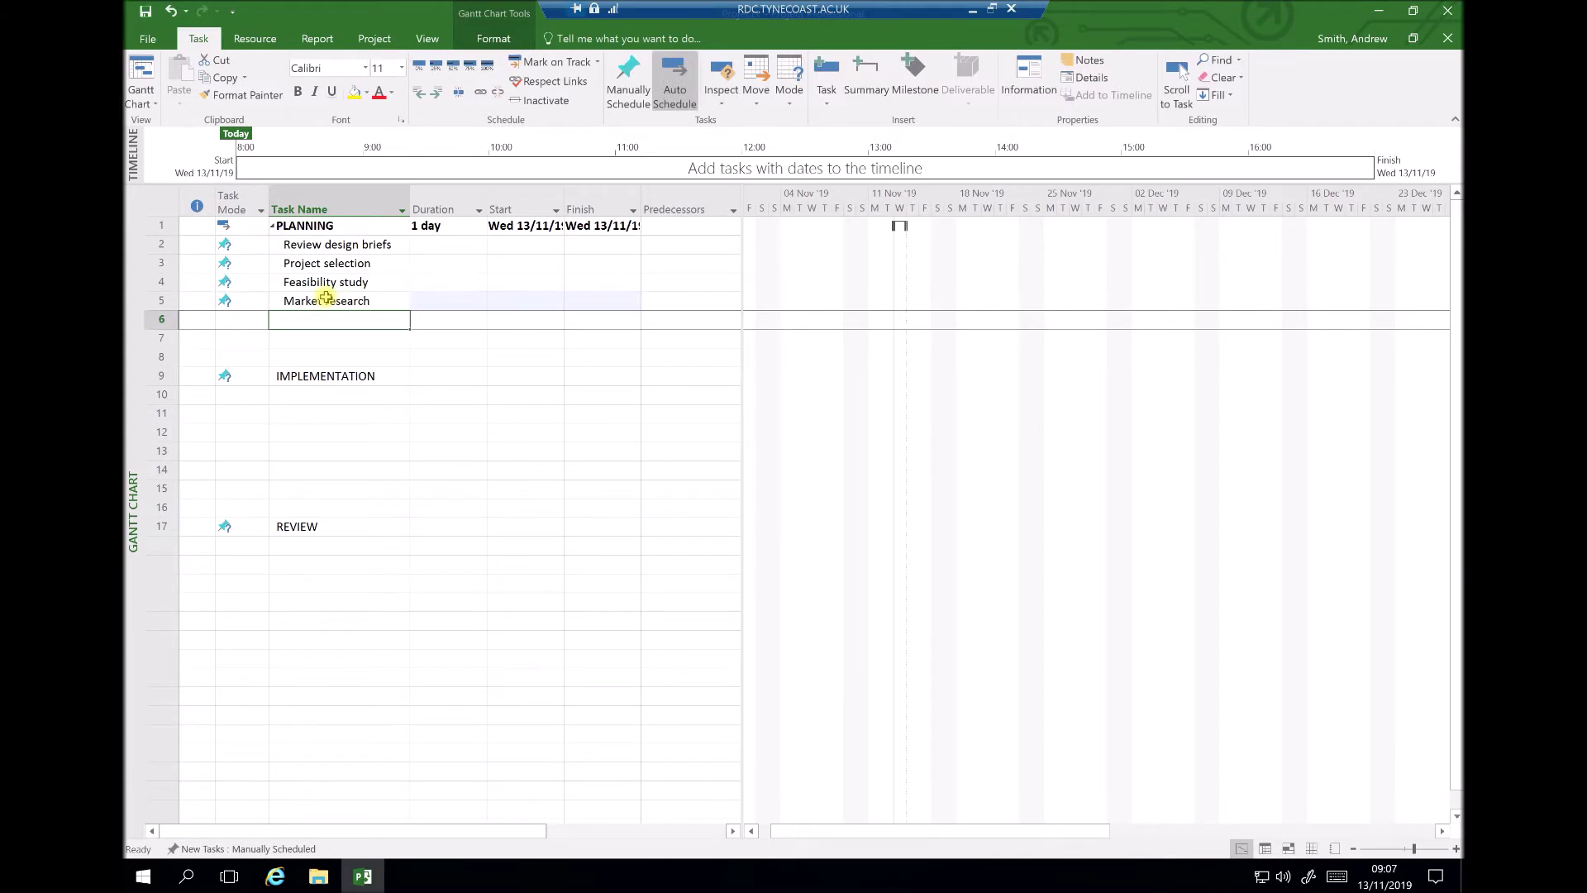
pyautogui.write('Cost-benefit analysis')
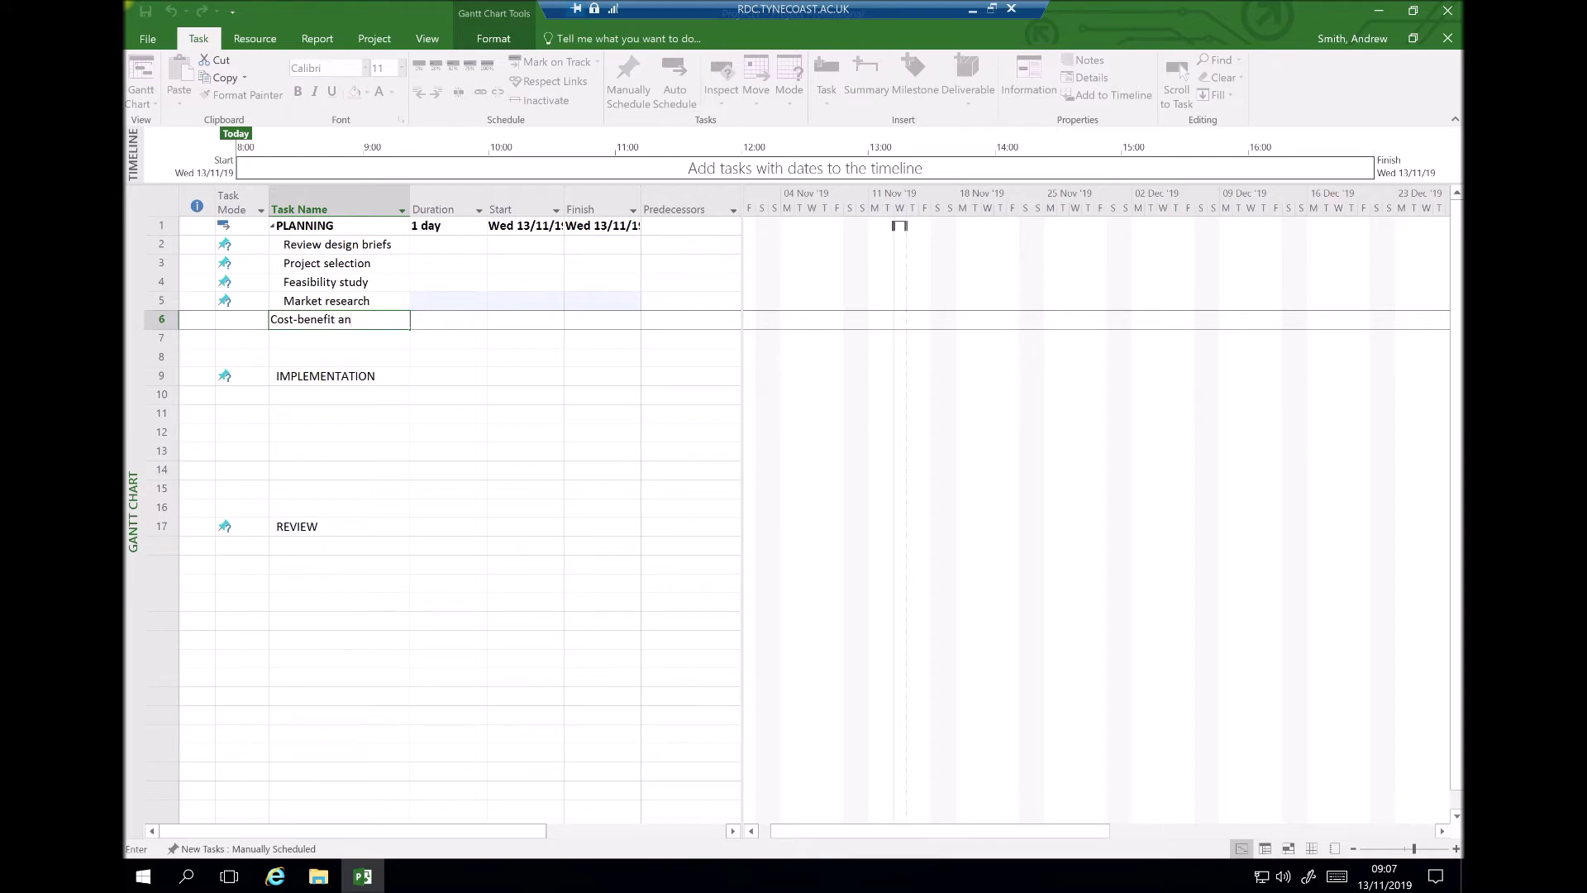
pyautogui.press('Return')
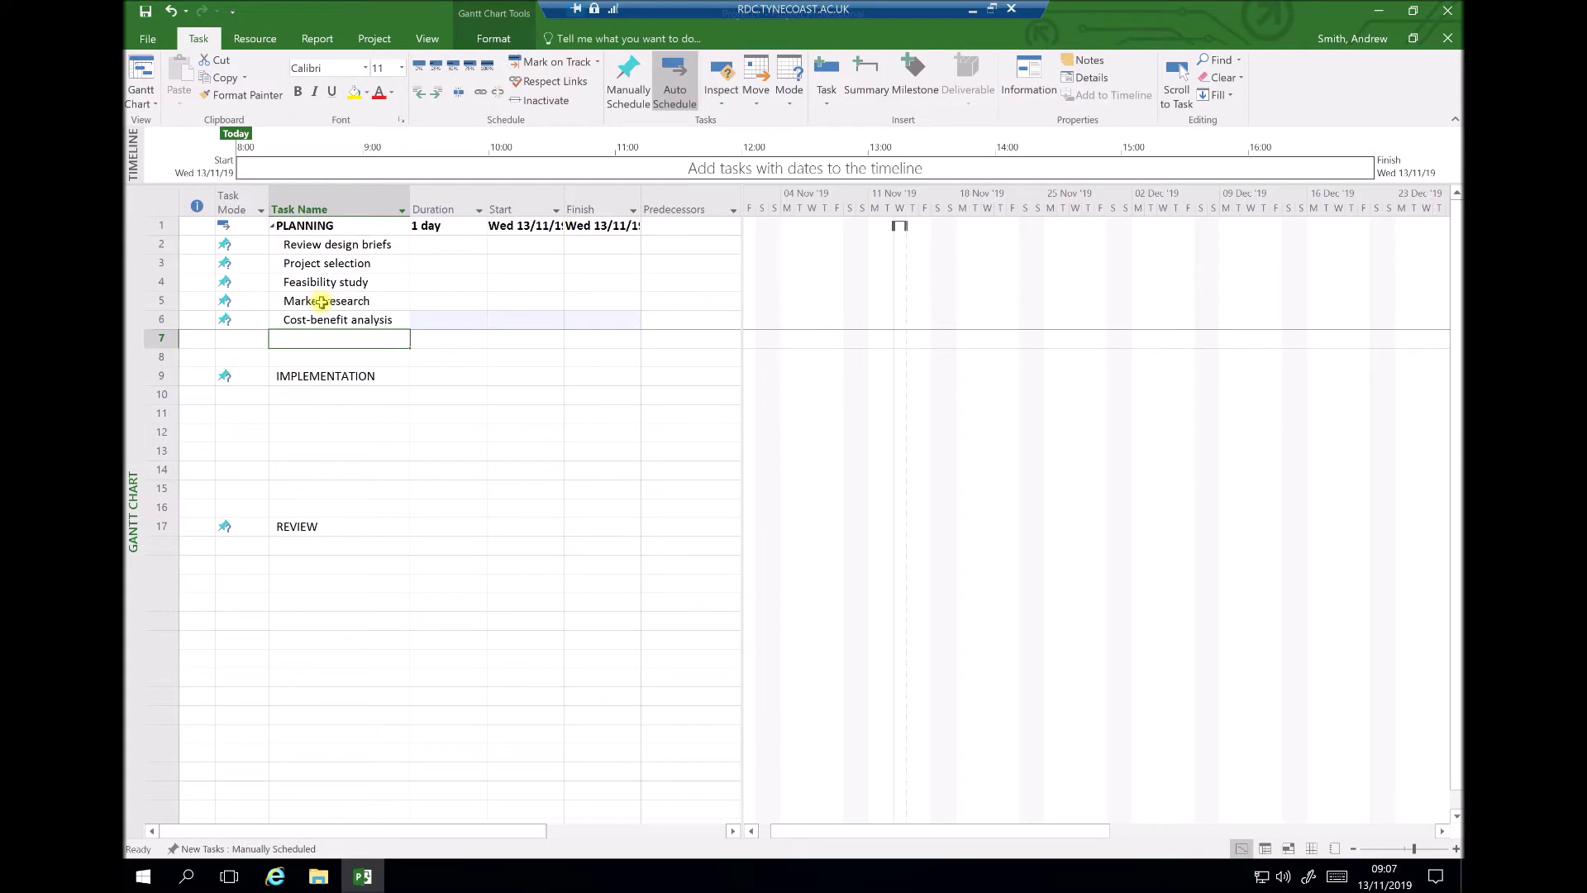
# - Indent "Market research" and "Cost-benefit analysis" to make them subtasks of "Feasibility study"
pyautogui.click(322, 301)
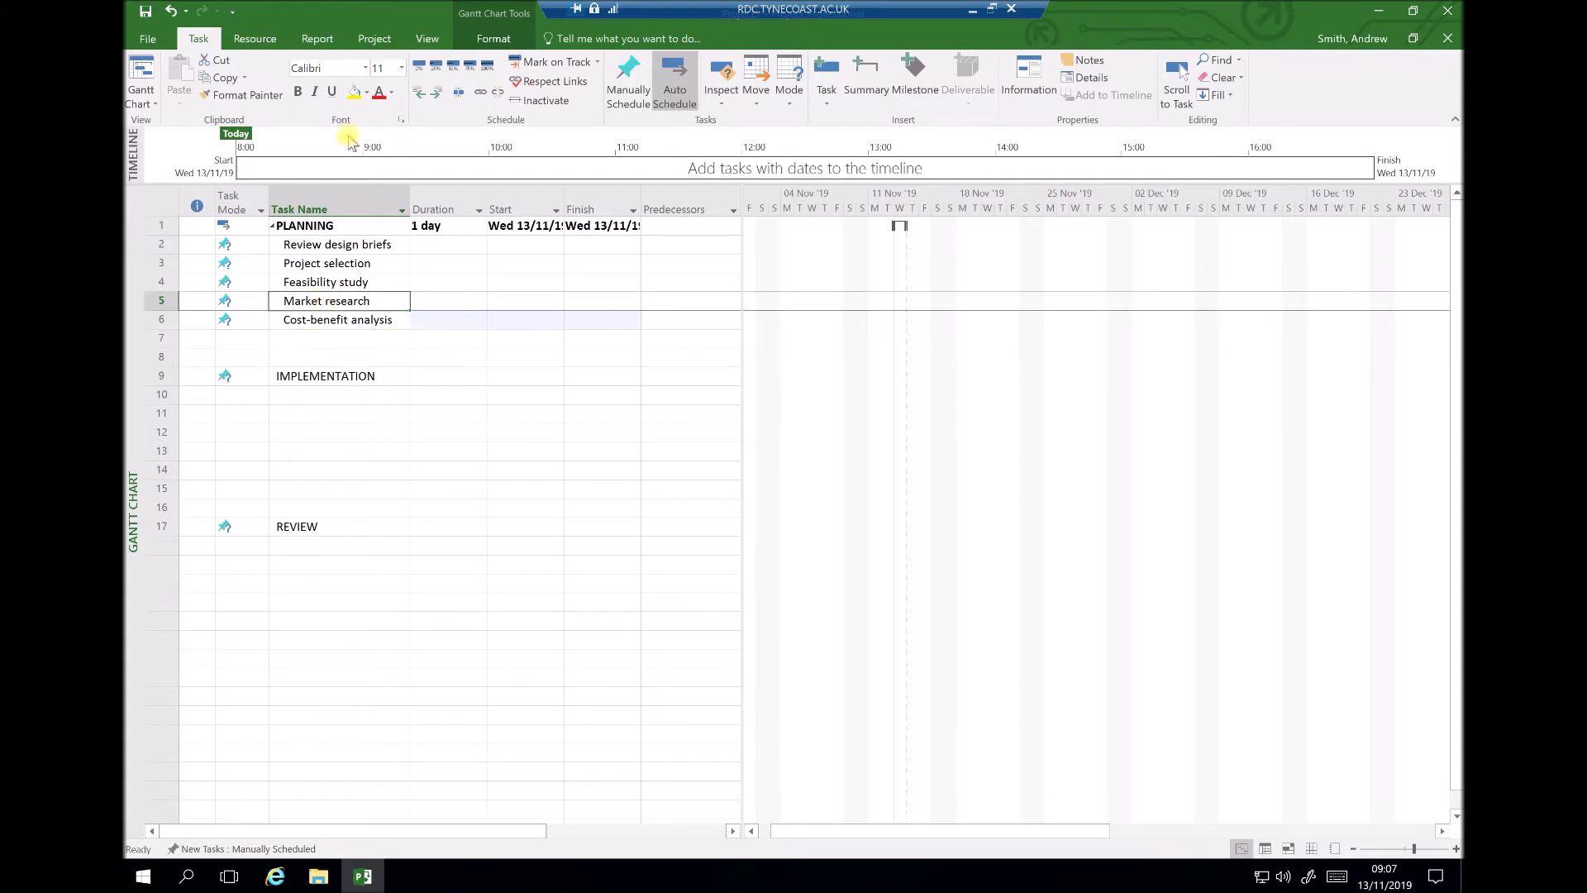
pyautogui.click(436, 95)
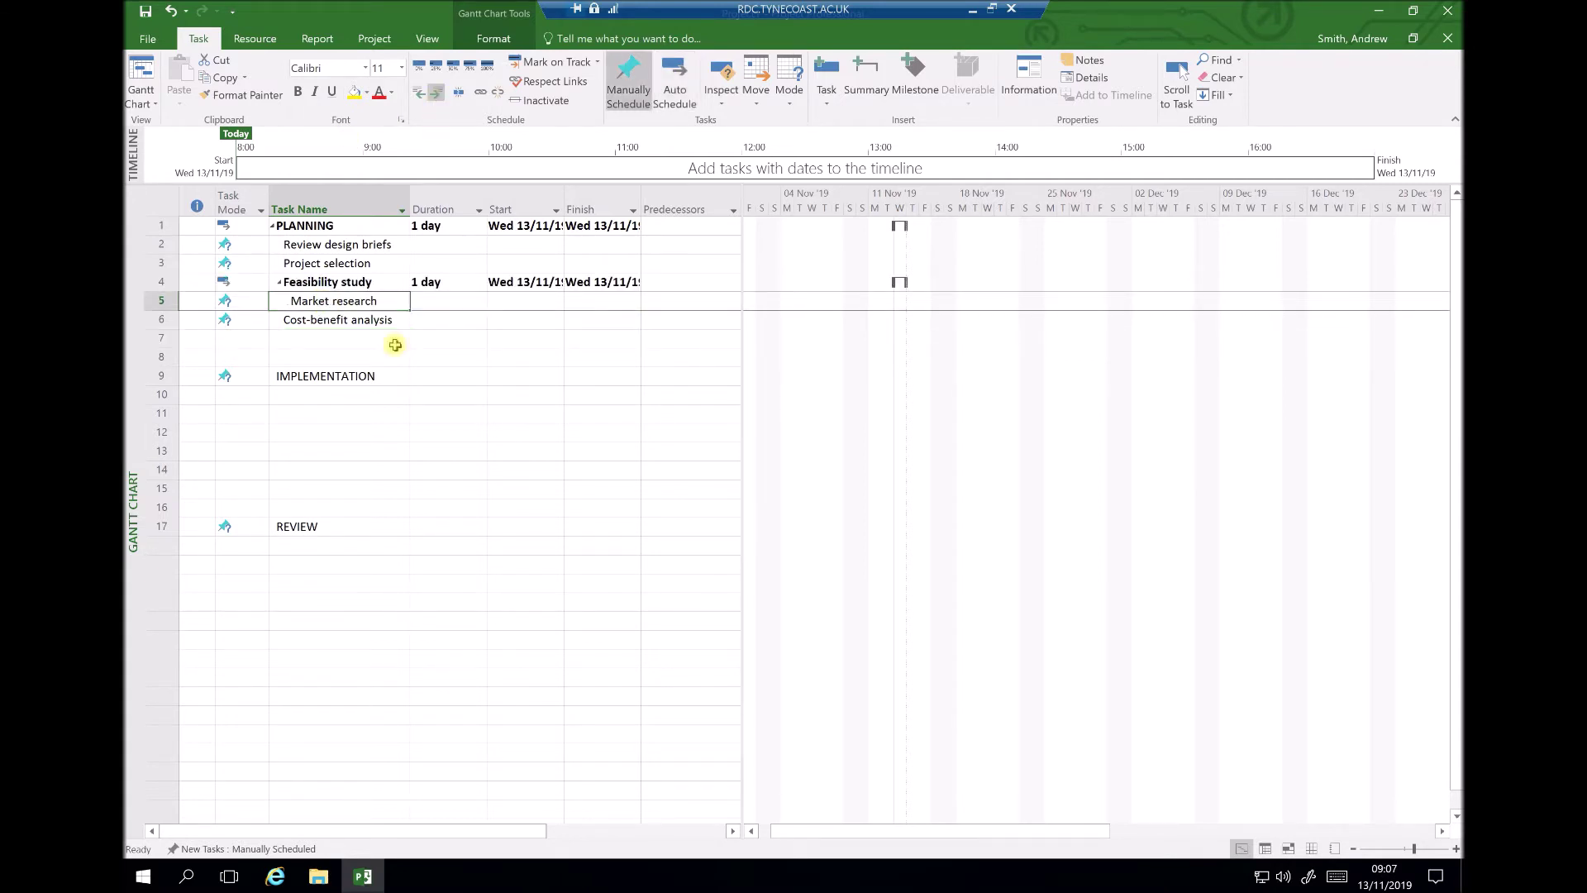
pyautogui.click(358, 319)
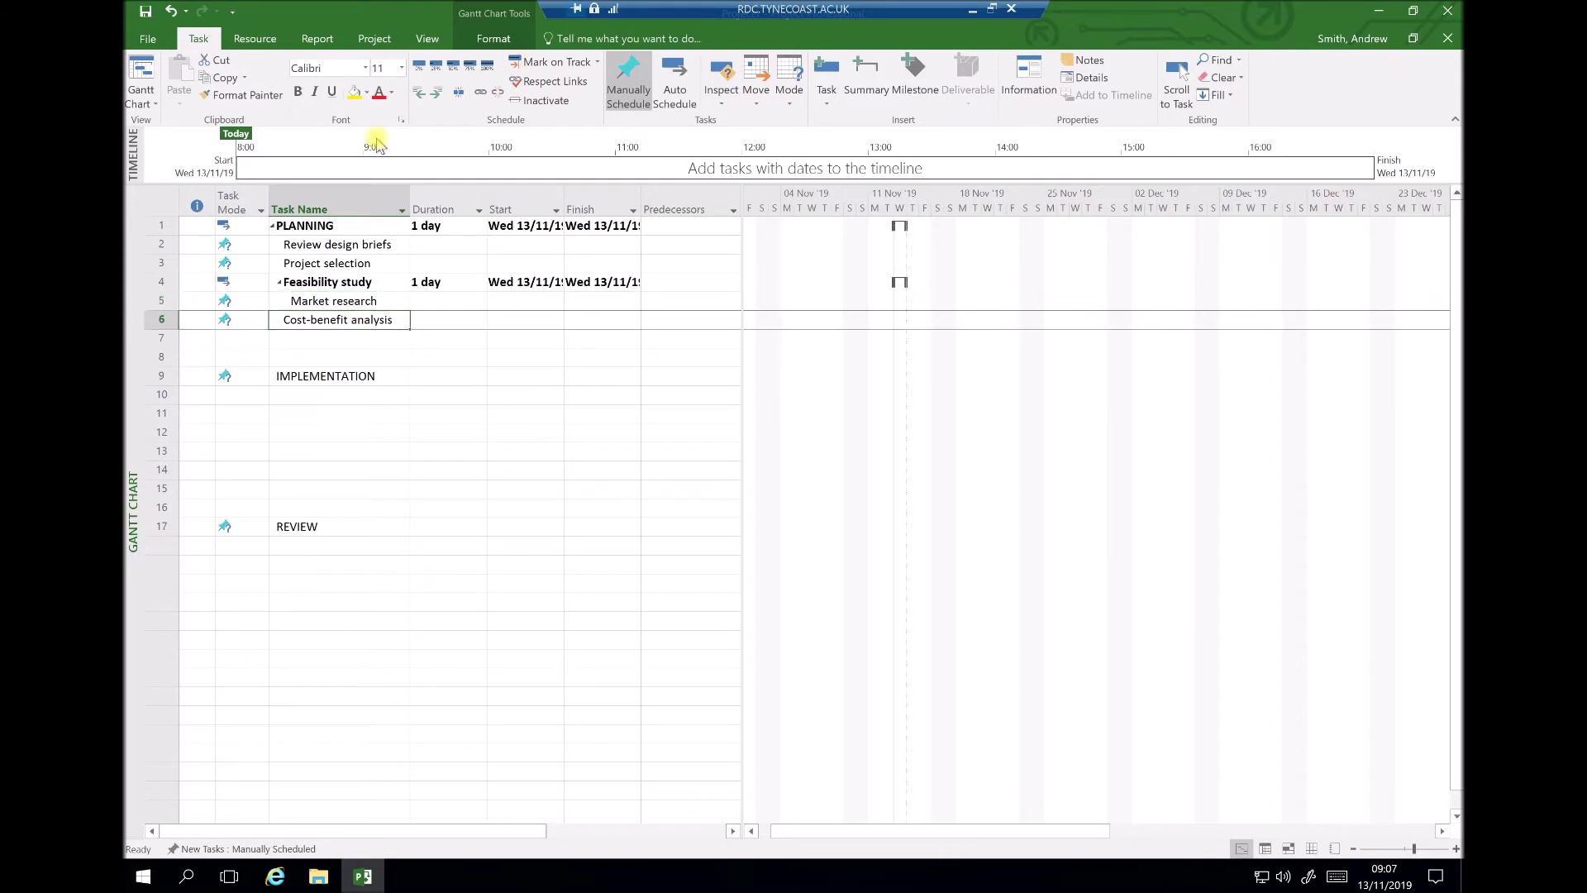
pyautogui.click(437, 94)
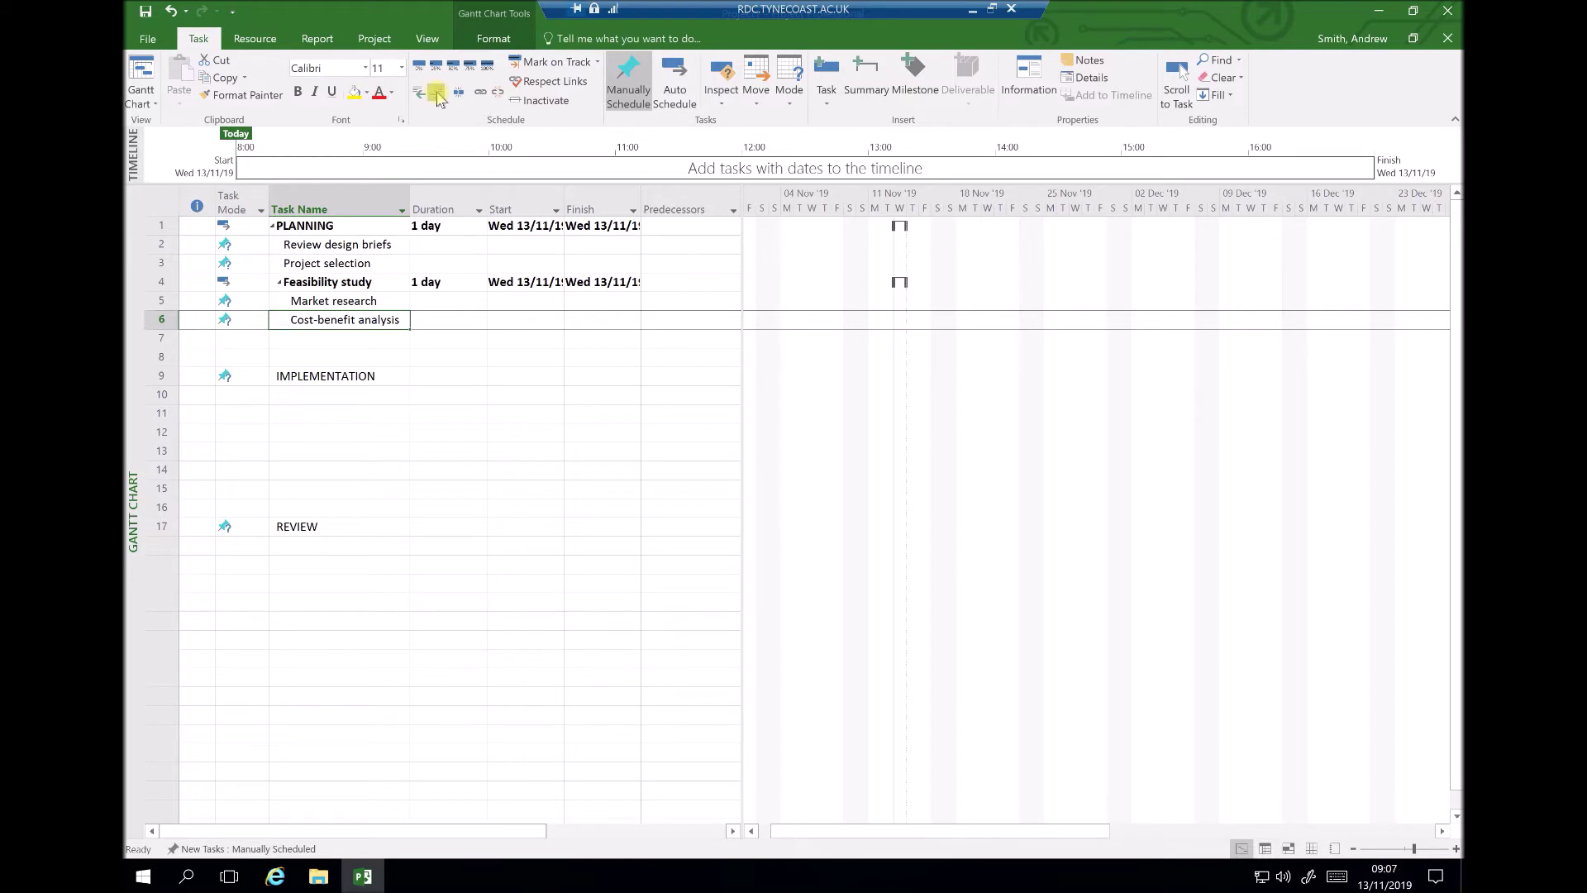
# - Add the task "Design specification" in row 7 and outdent it to the same level as "Feasibility study"
pyautogui.click(316, 339)
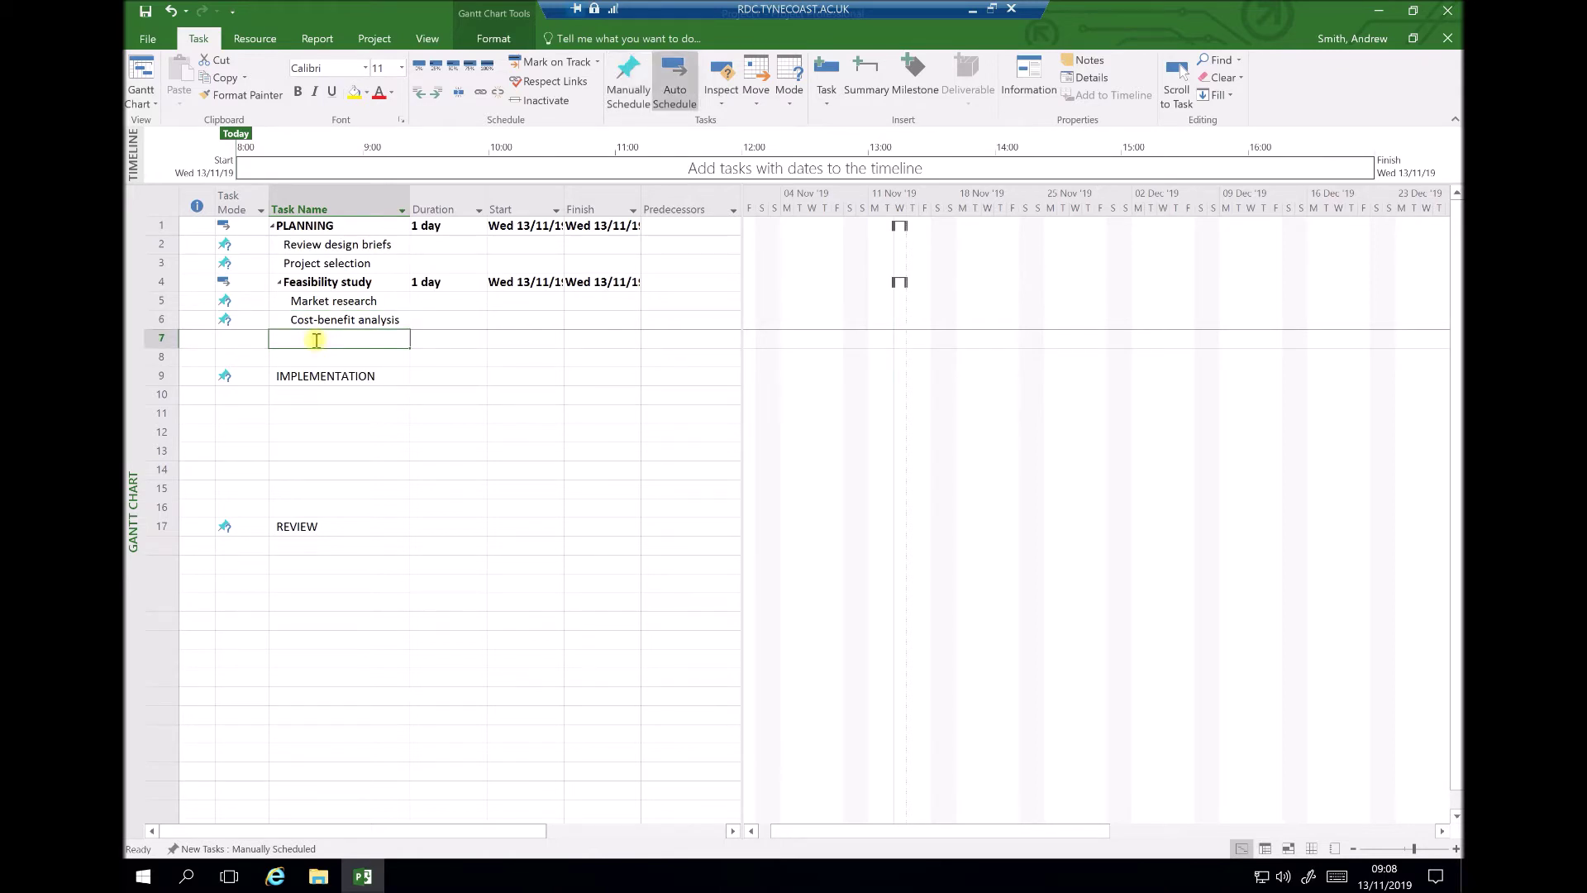
pyautogui.write('Des')
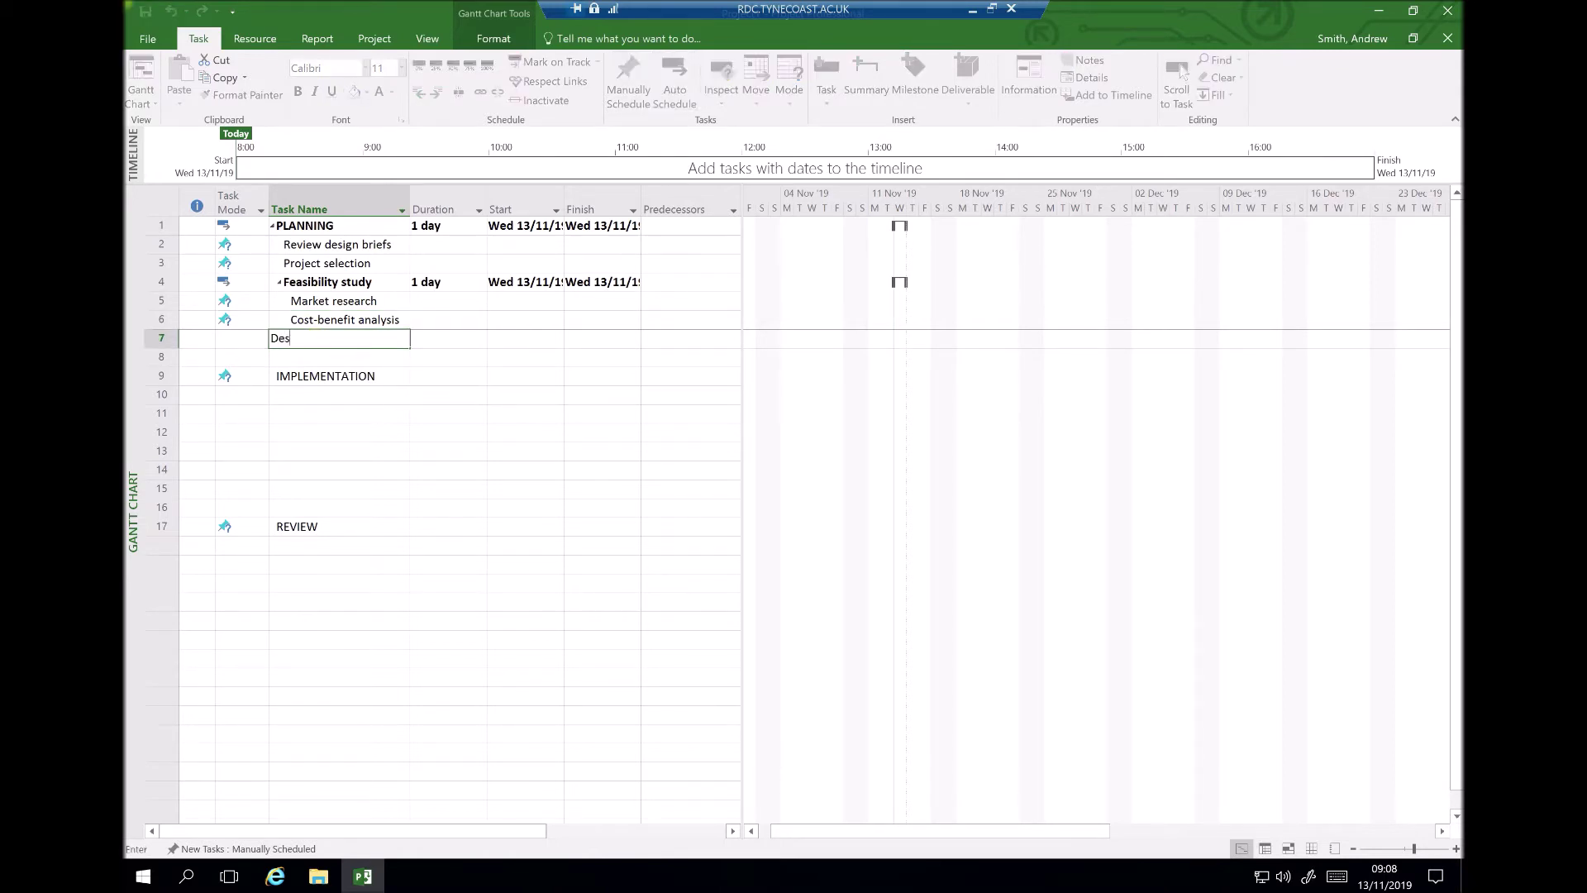
pyautogui.write('ign1')
pyautogui.press('BackSpace')
pyautogui.write('specification')
pyautogui.press('Return')
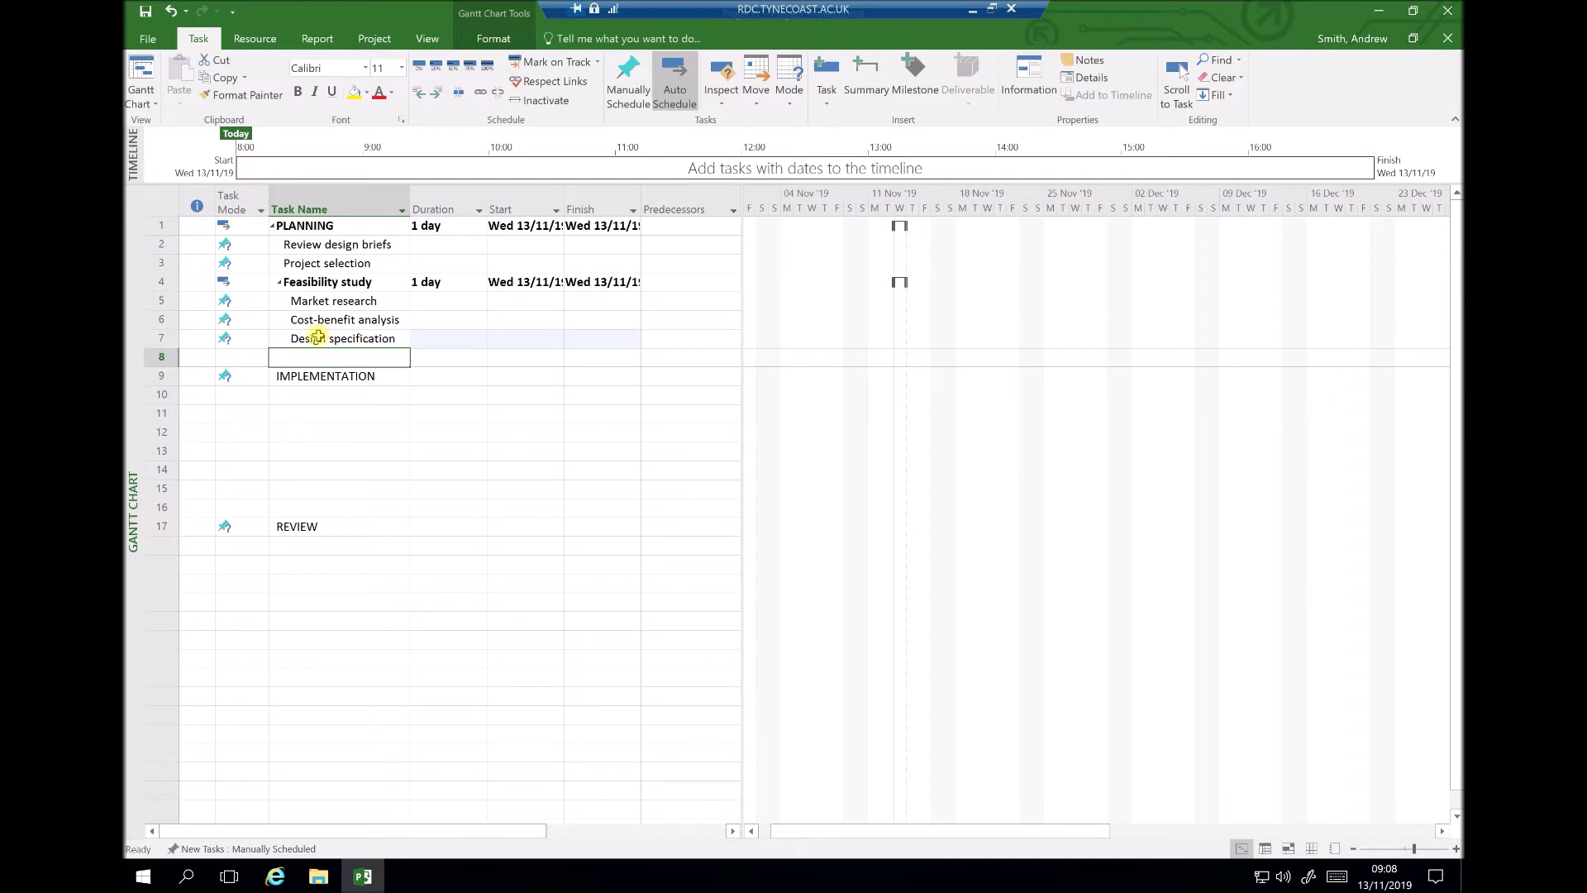
pyautogui.click(319, 338)
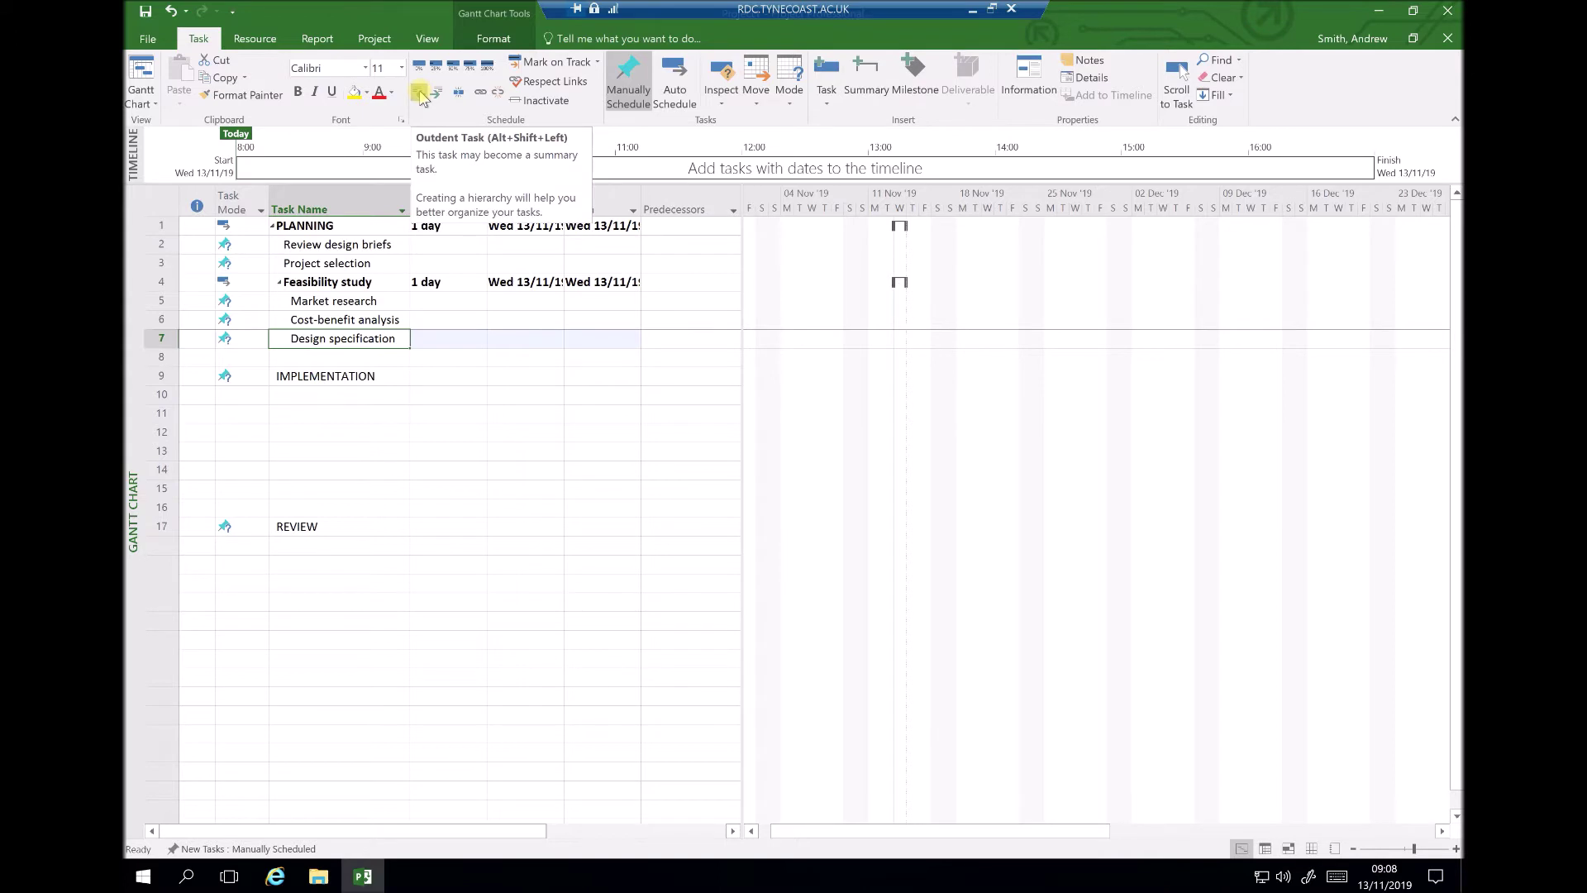
pyautogui.click(421, 97)
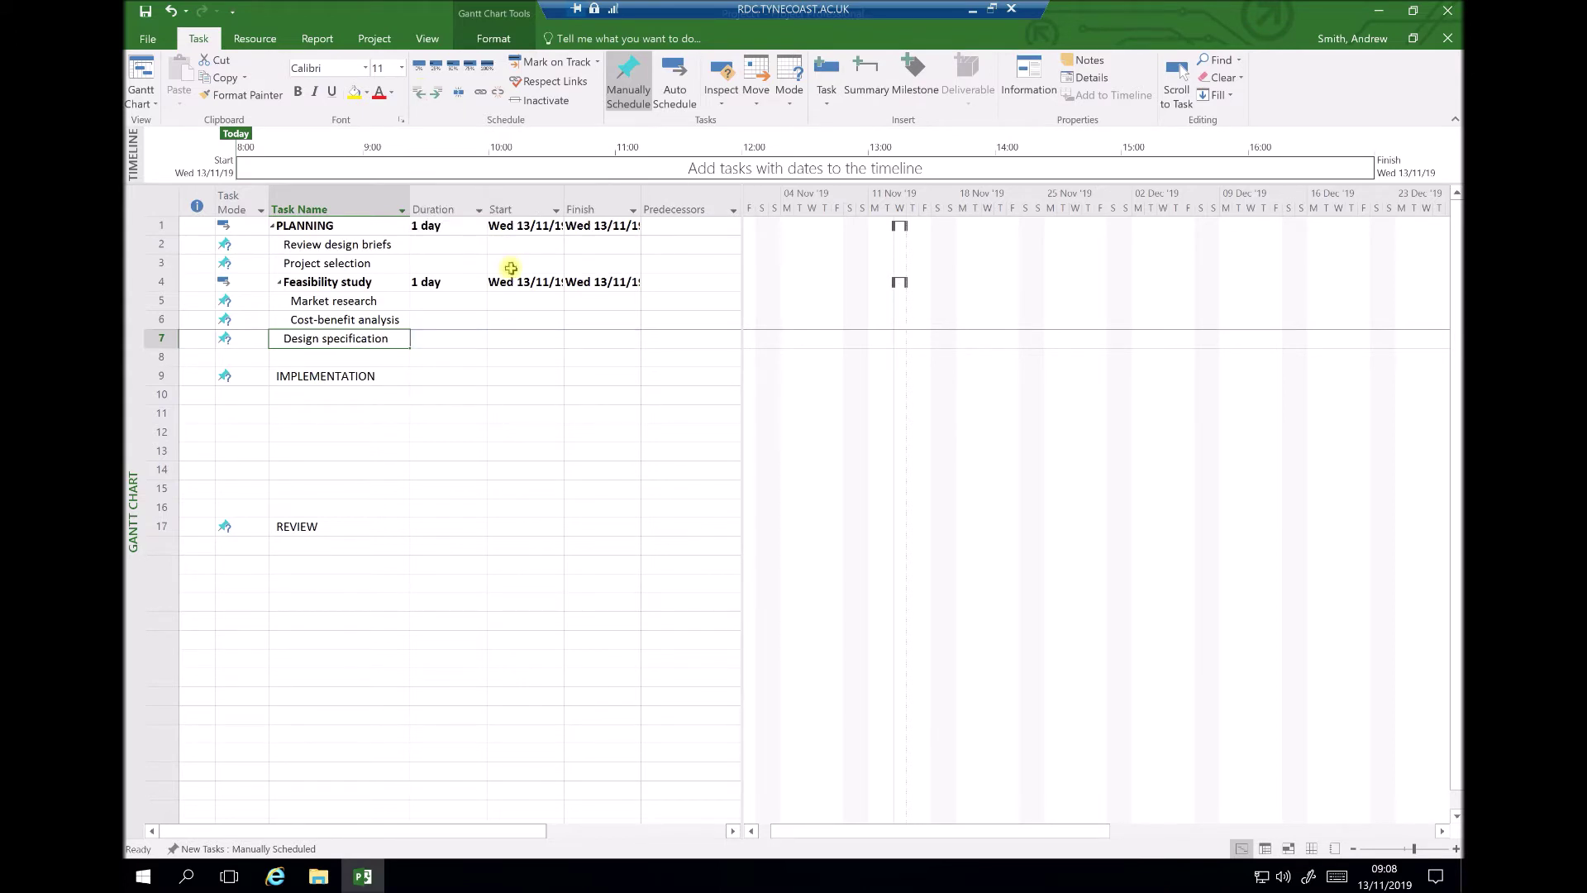
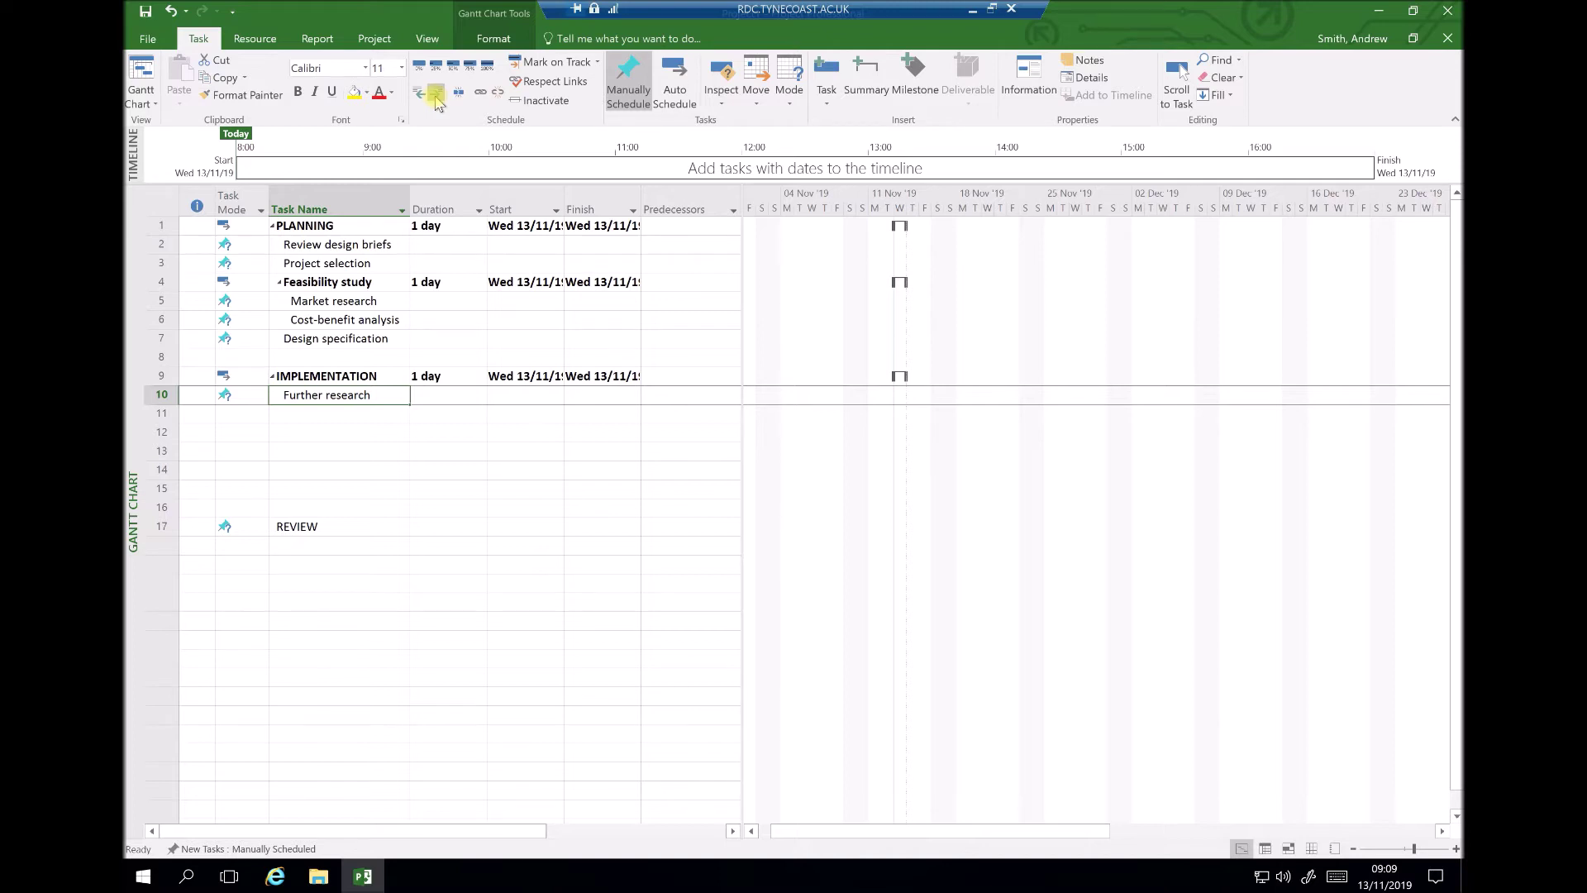
# - Add the tasks "Design sketches" and "Design calculations" in rows 11 and 12 under IMPLEMENTATION
pyautogui.click(339, 413)
pyautogui.write('Desi')
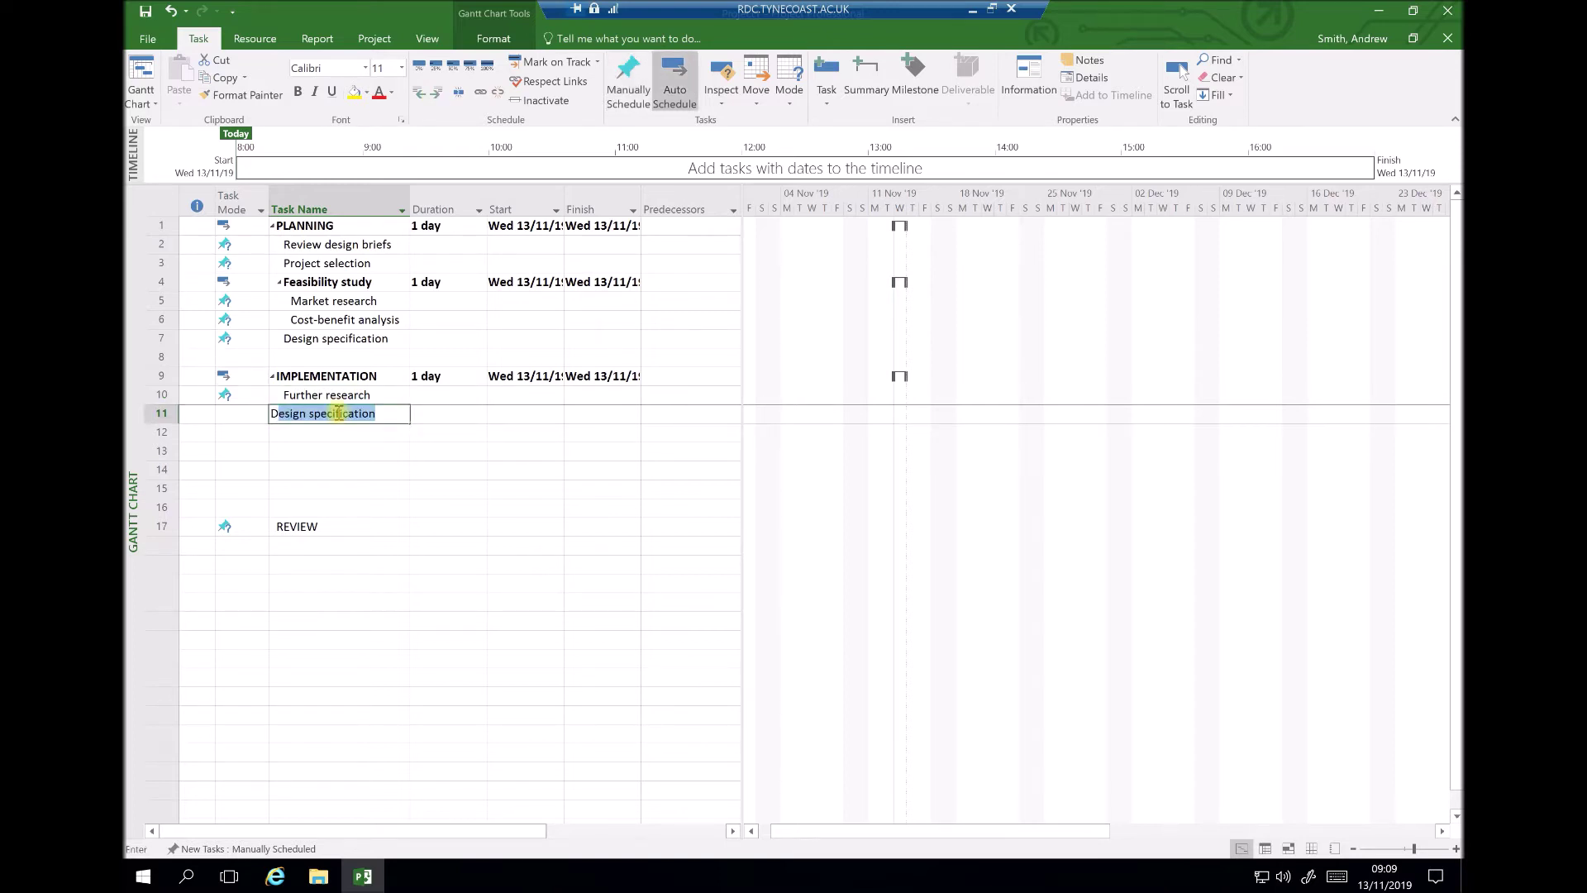
pyautogui.write('gn ')
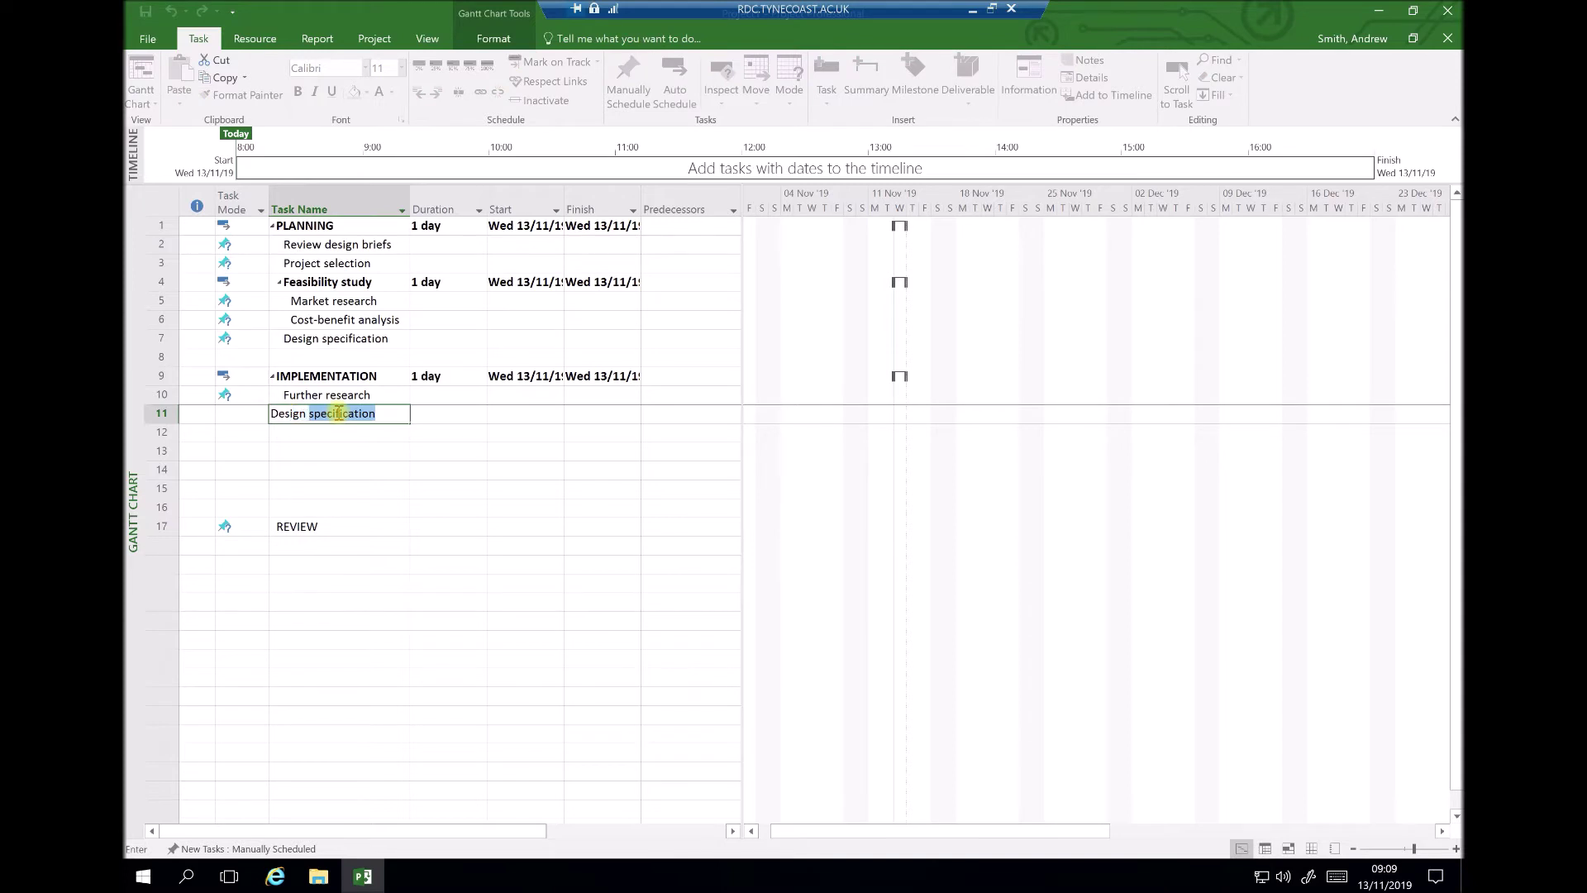
pyautogui.write('sketches')
pyautogui.press('Return')
pyautogui.write('Des')
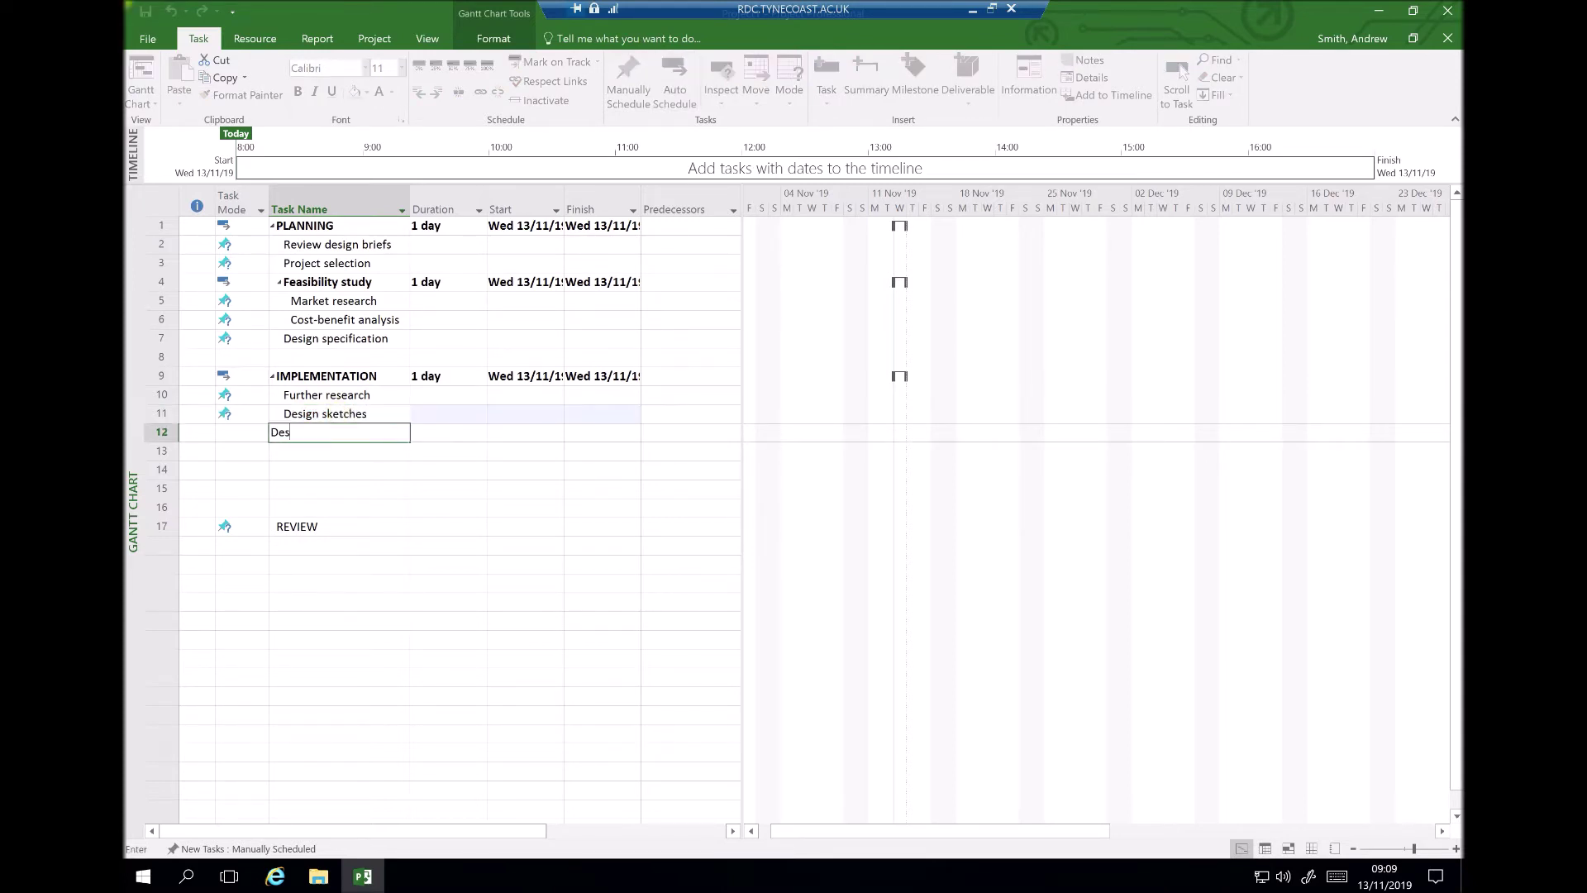
pyautogui.write('ign calculations')
pyautogui.press('Return')
# - Add the task "Prototyping" in row 13 as the last IMPLEMENTATION subtask
pyautogui.write('P')
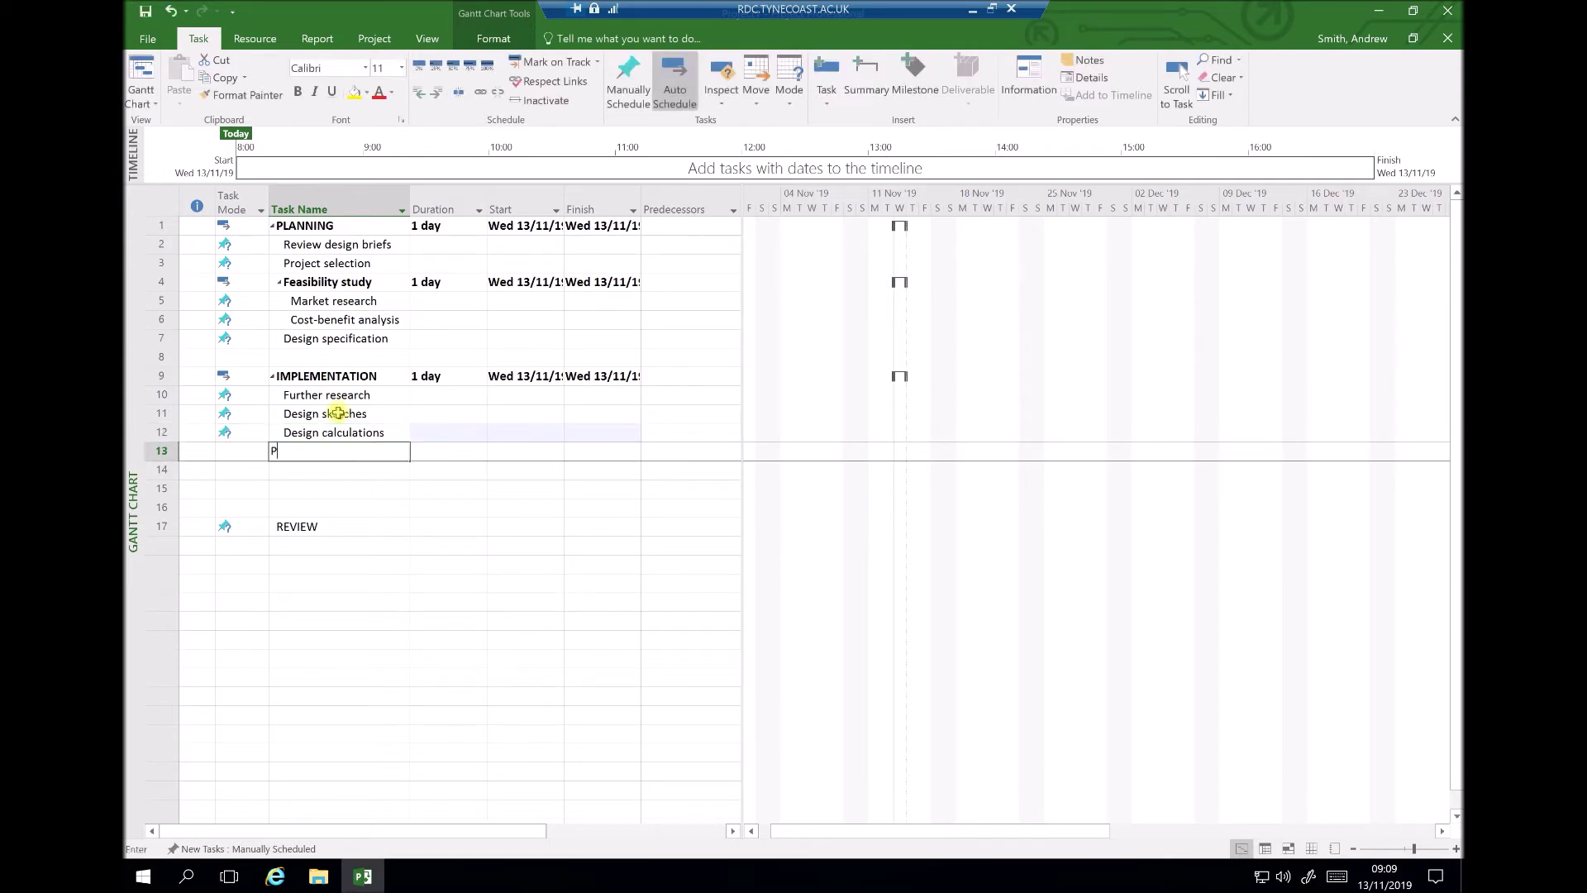
pyautogui.write('rototyping')
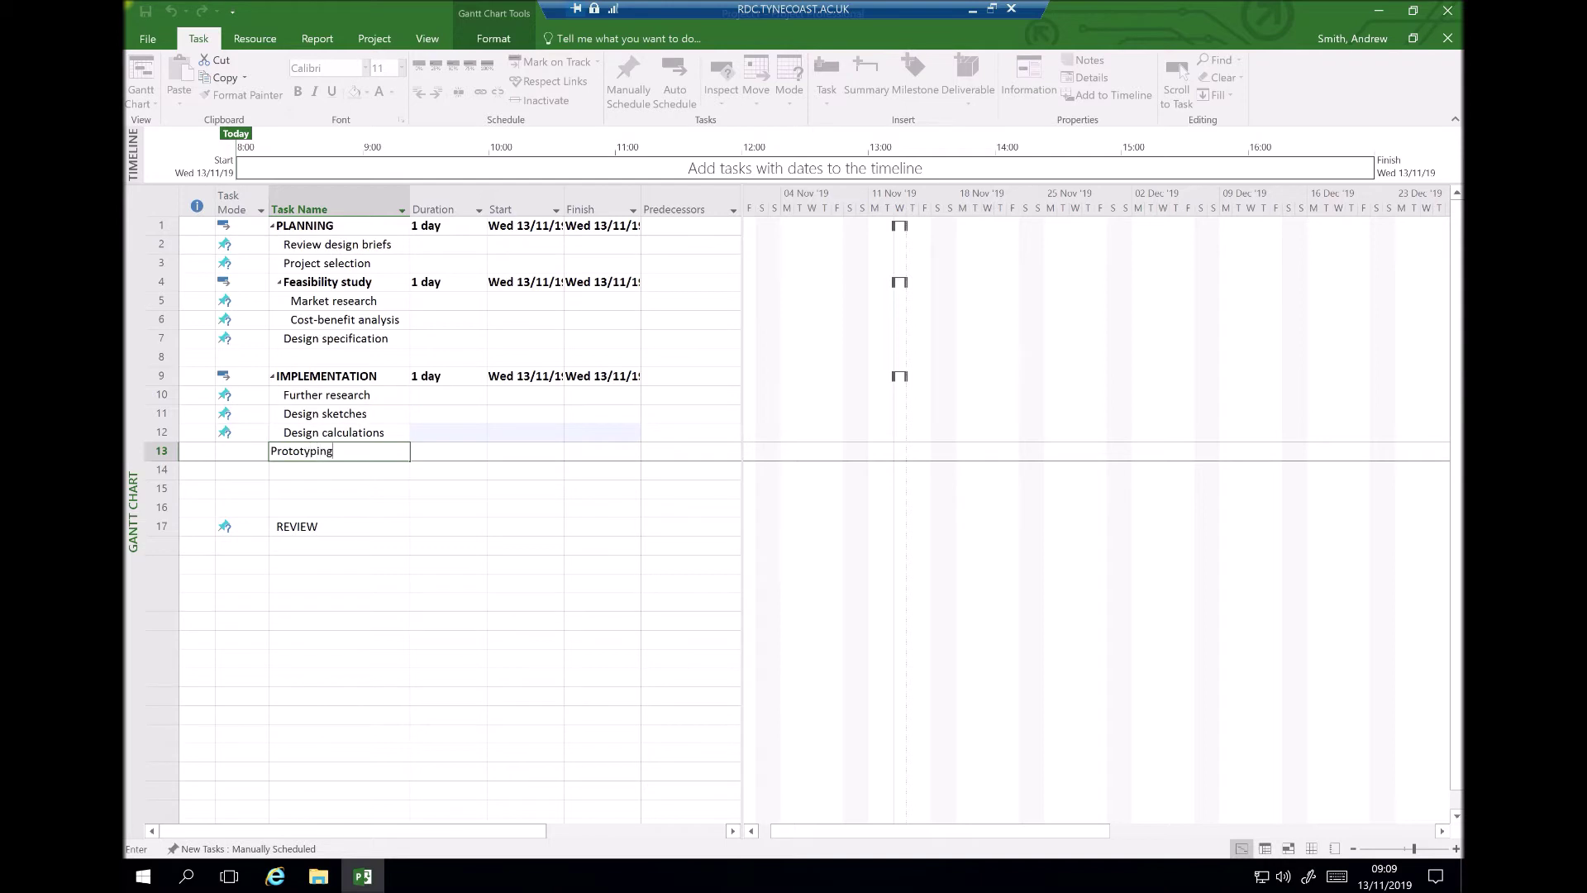
pyautogui.press('Return')
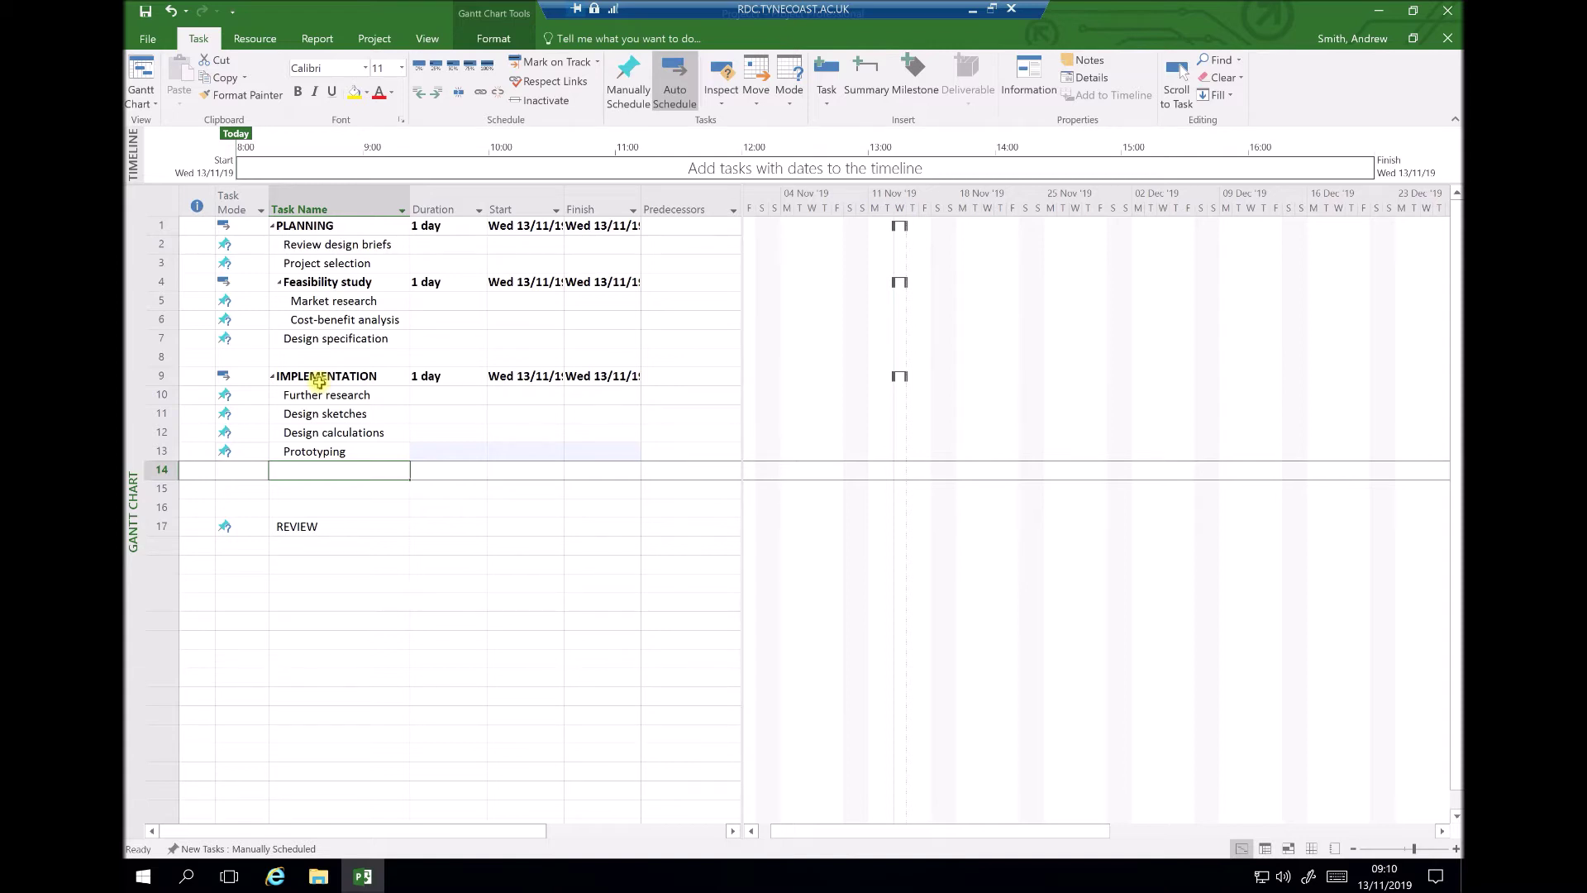
# - Add the task "LOGBOOK" in row 15 and outdent it to the same level as IMPLEMENTATION
pyautogui.press('Down')
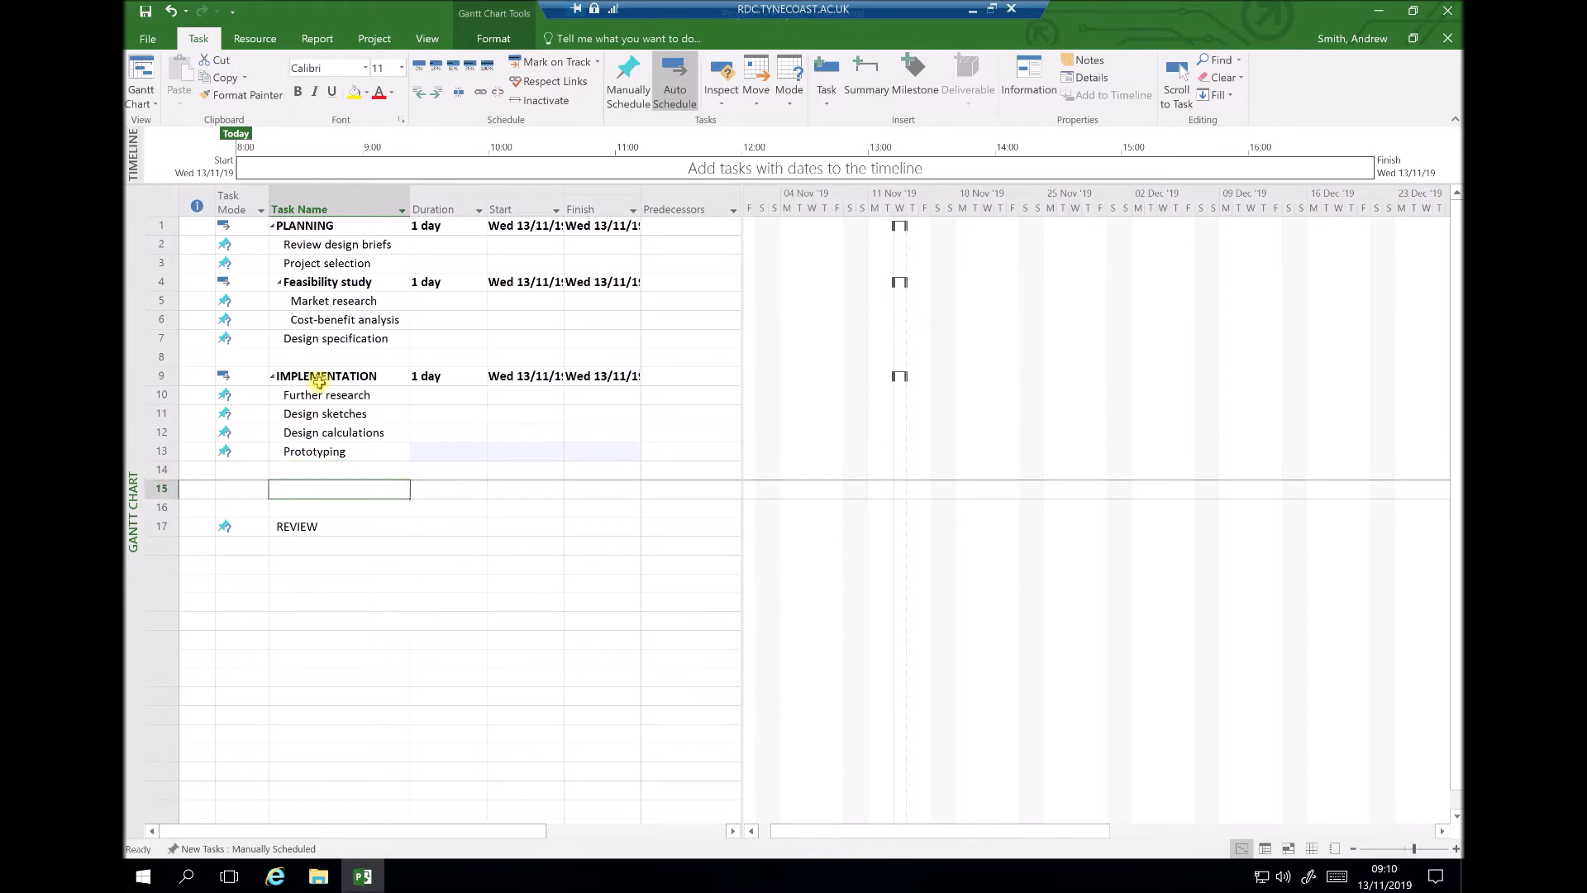
pyautogui.write('LOGBOOK')
pyautogui.press('Return')
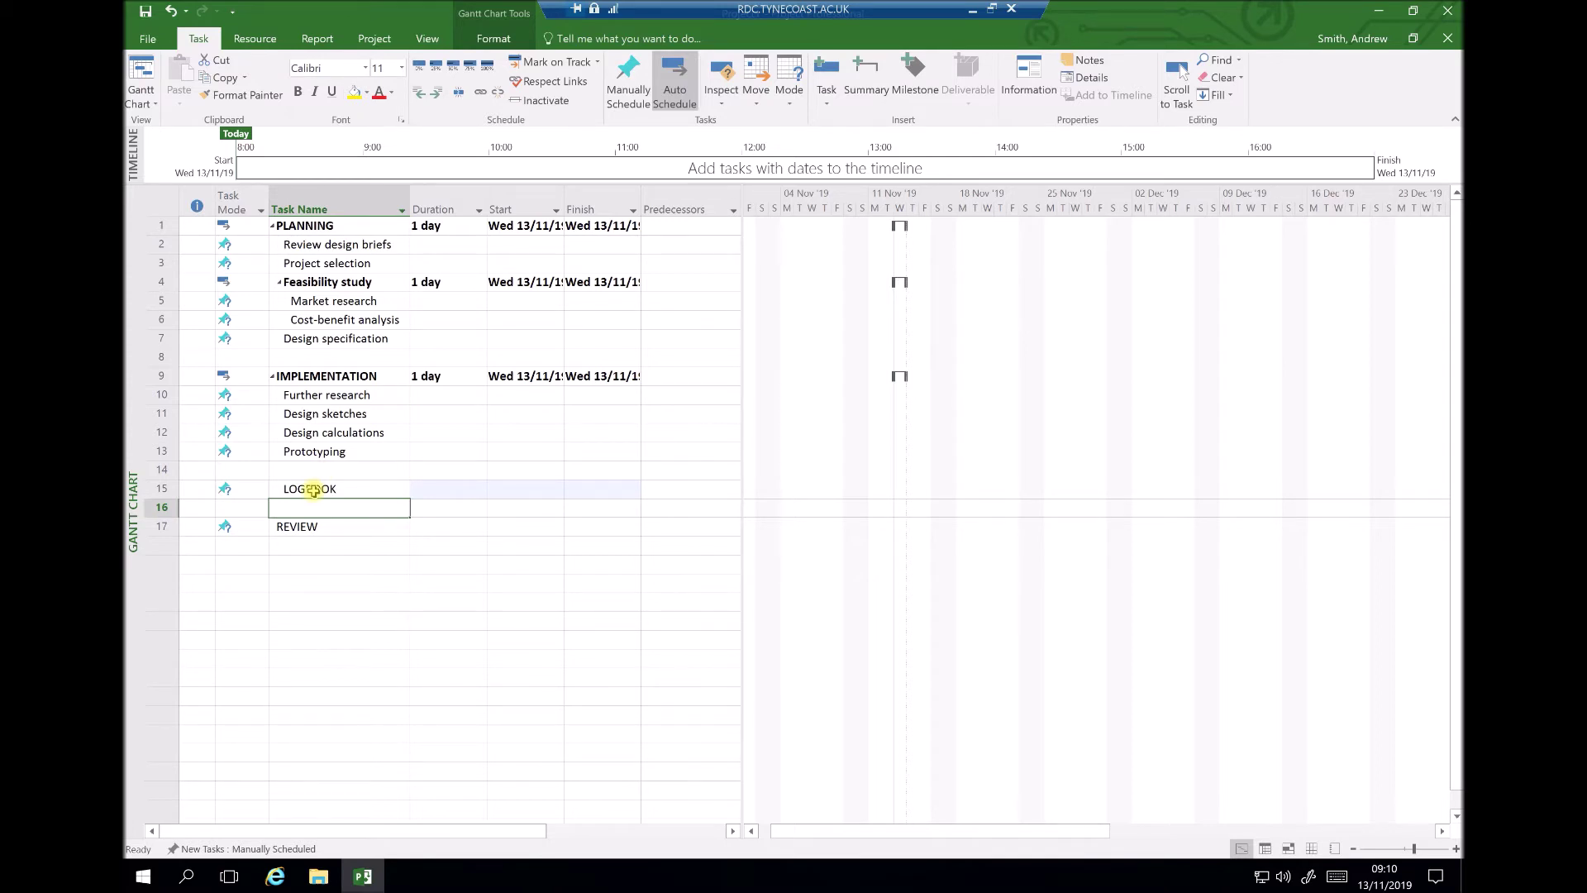
pyautogui.click(312, 489)
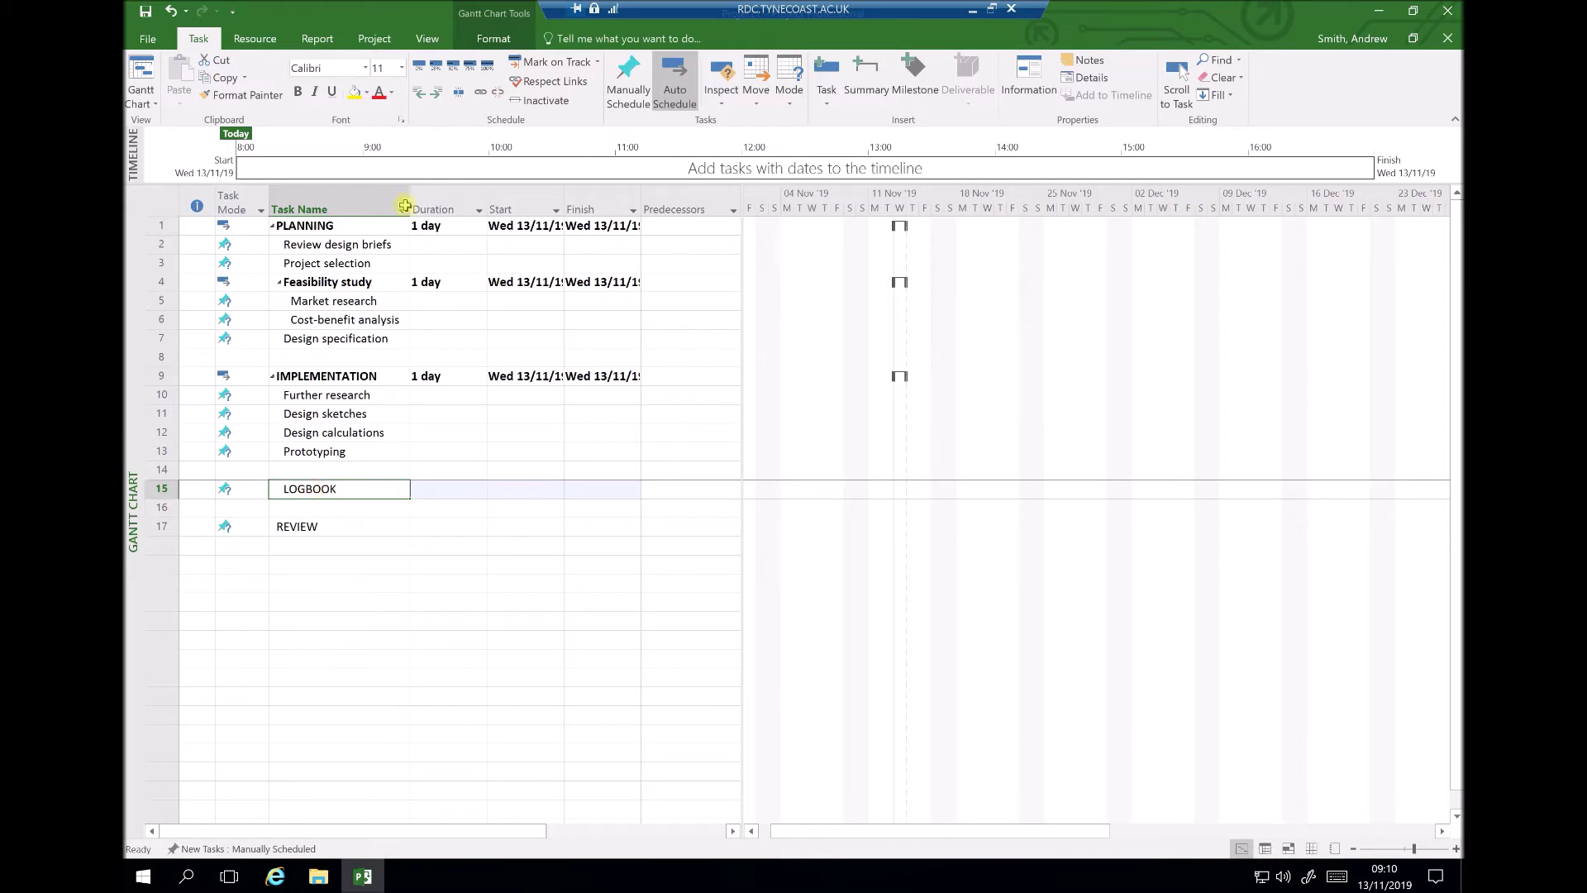
pyautogui.click(420, 92)
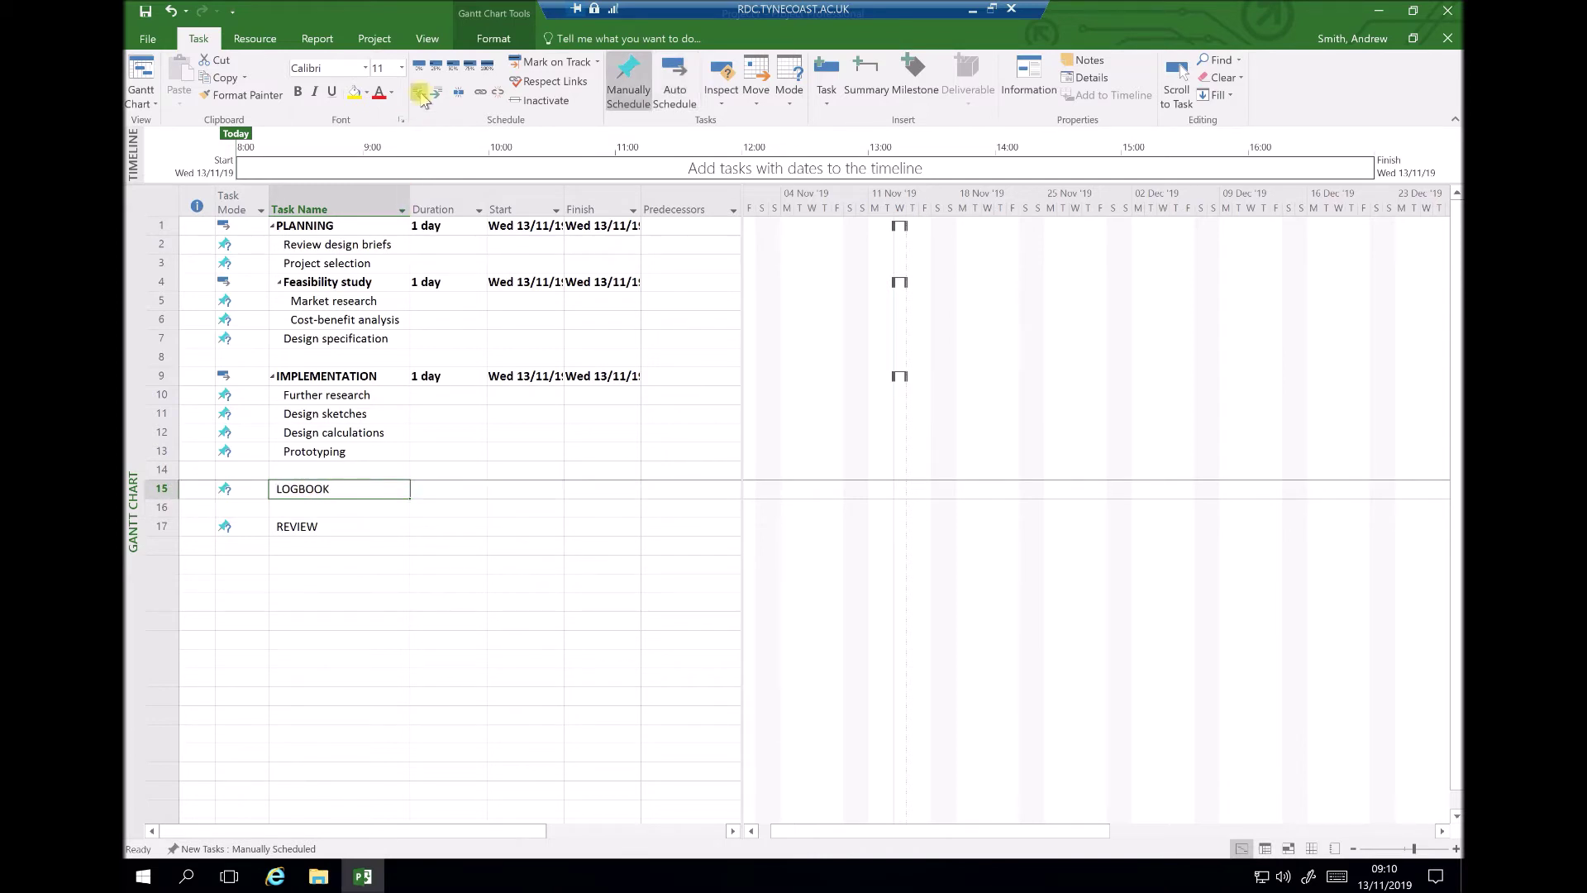
# - Add the tasks "Design report" and "Project report" in rows 18 and 19 below REVIEW
pyautogui.click(312, 547)
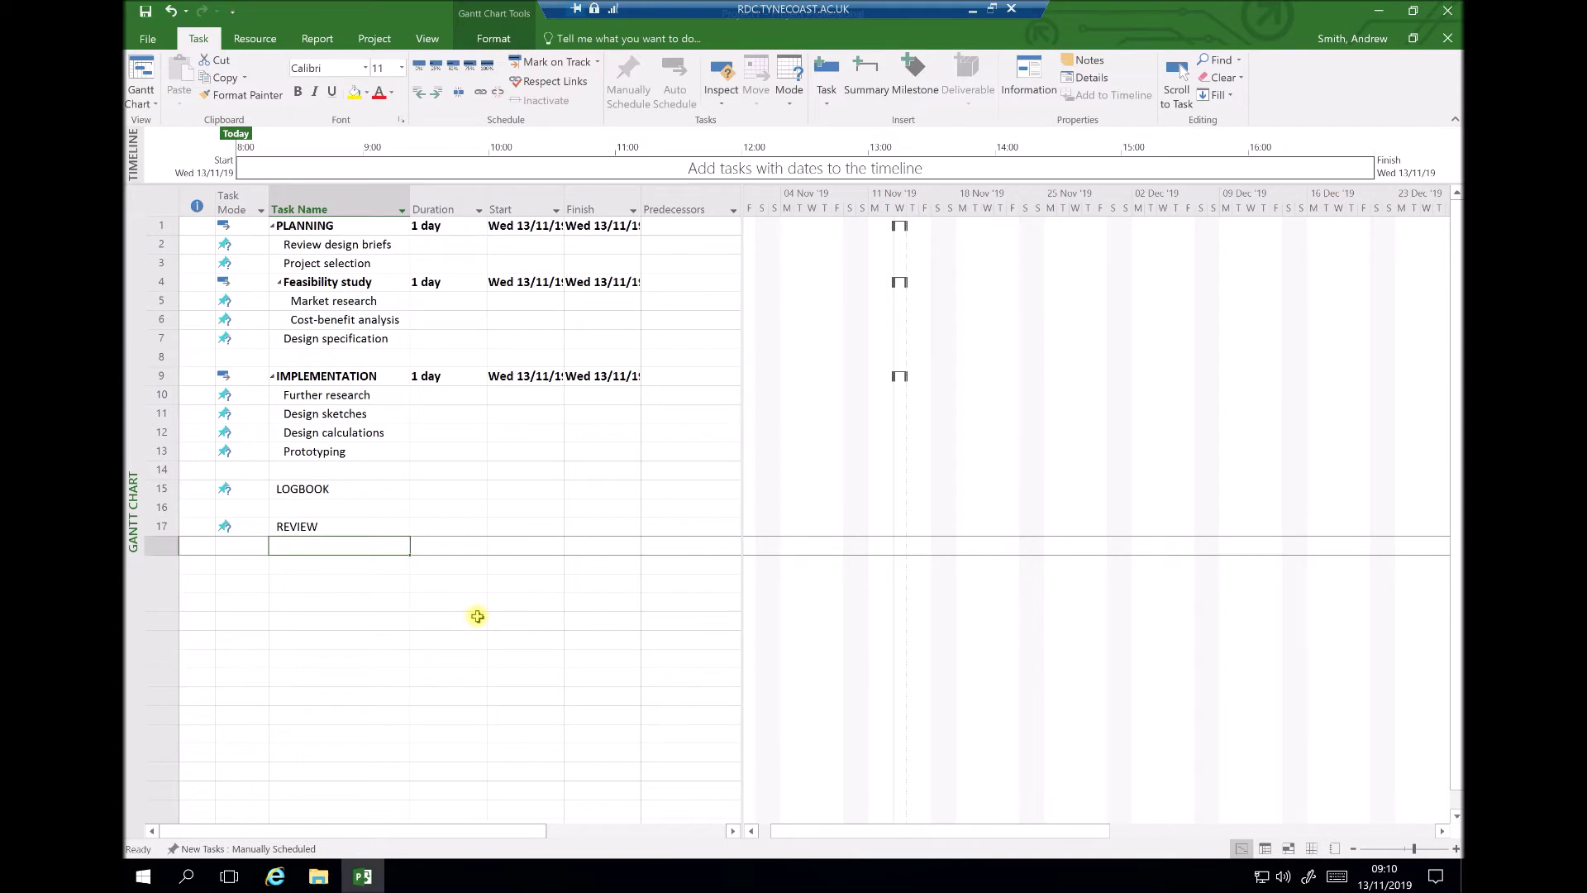
pyautogui.write('Design ')
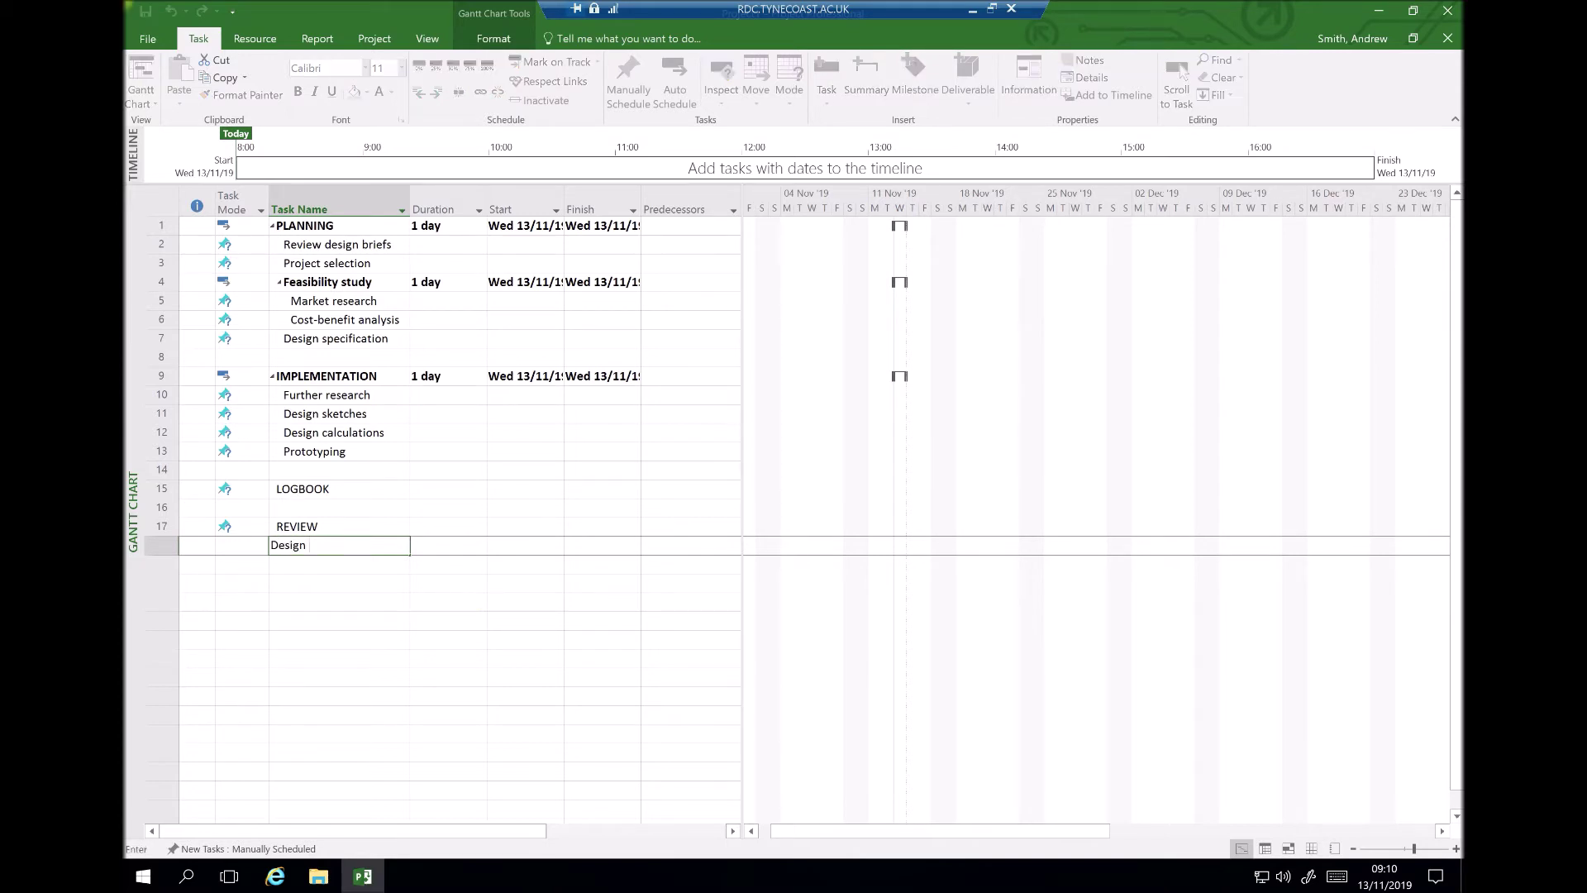
pyautogui.write('report')
pyautogui.press('Return')
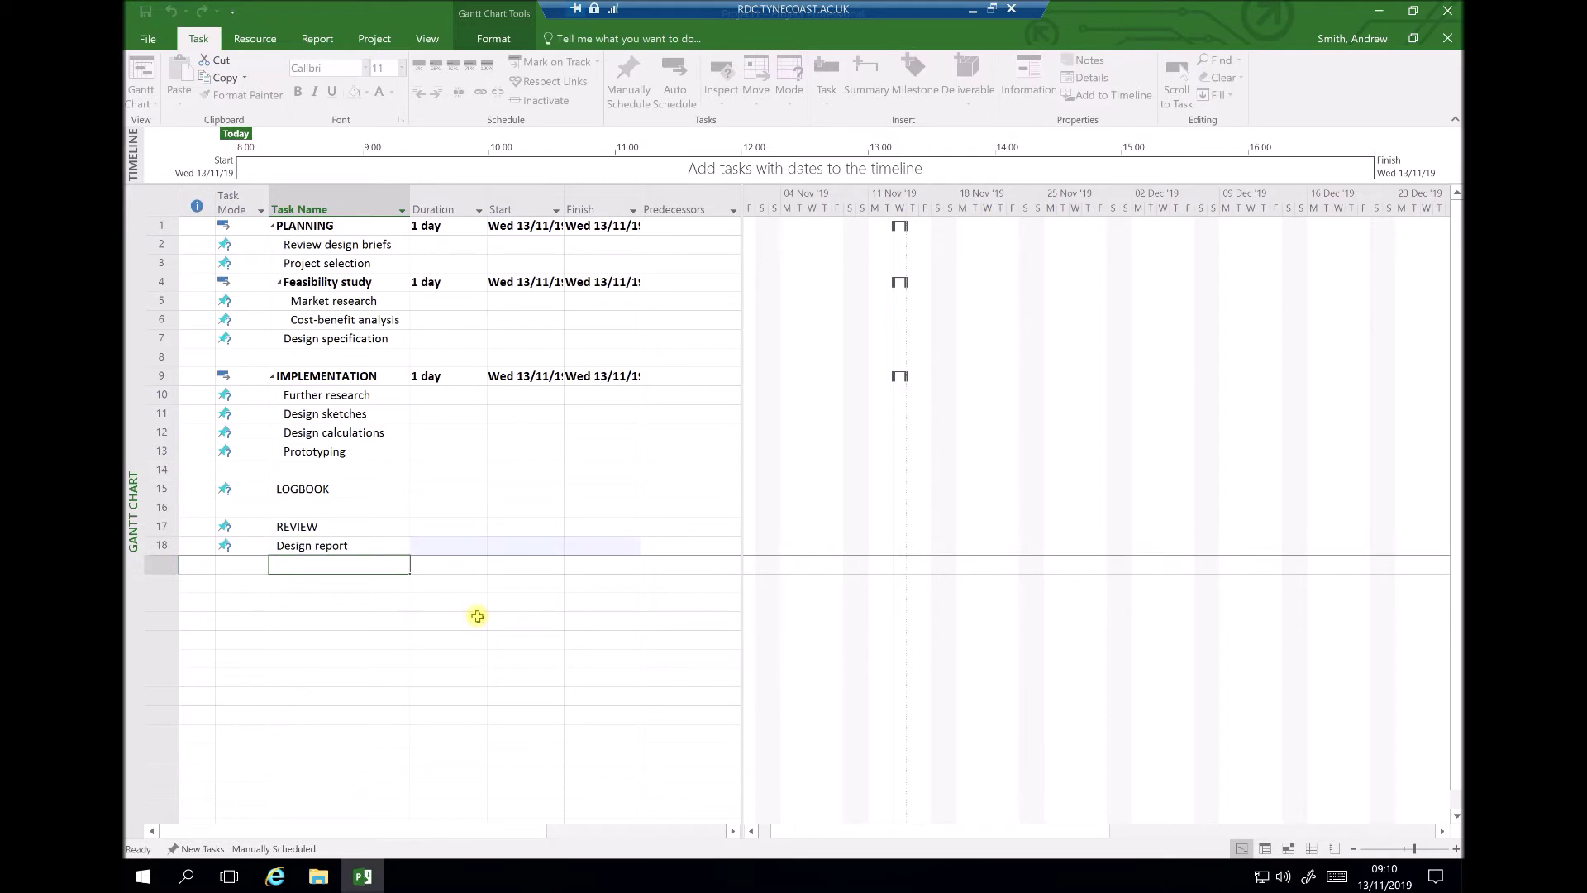
pyautogui.write('Project')
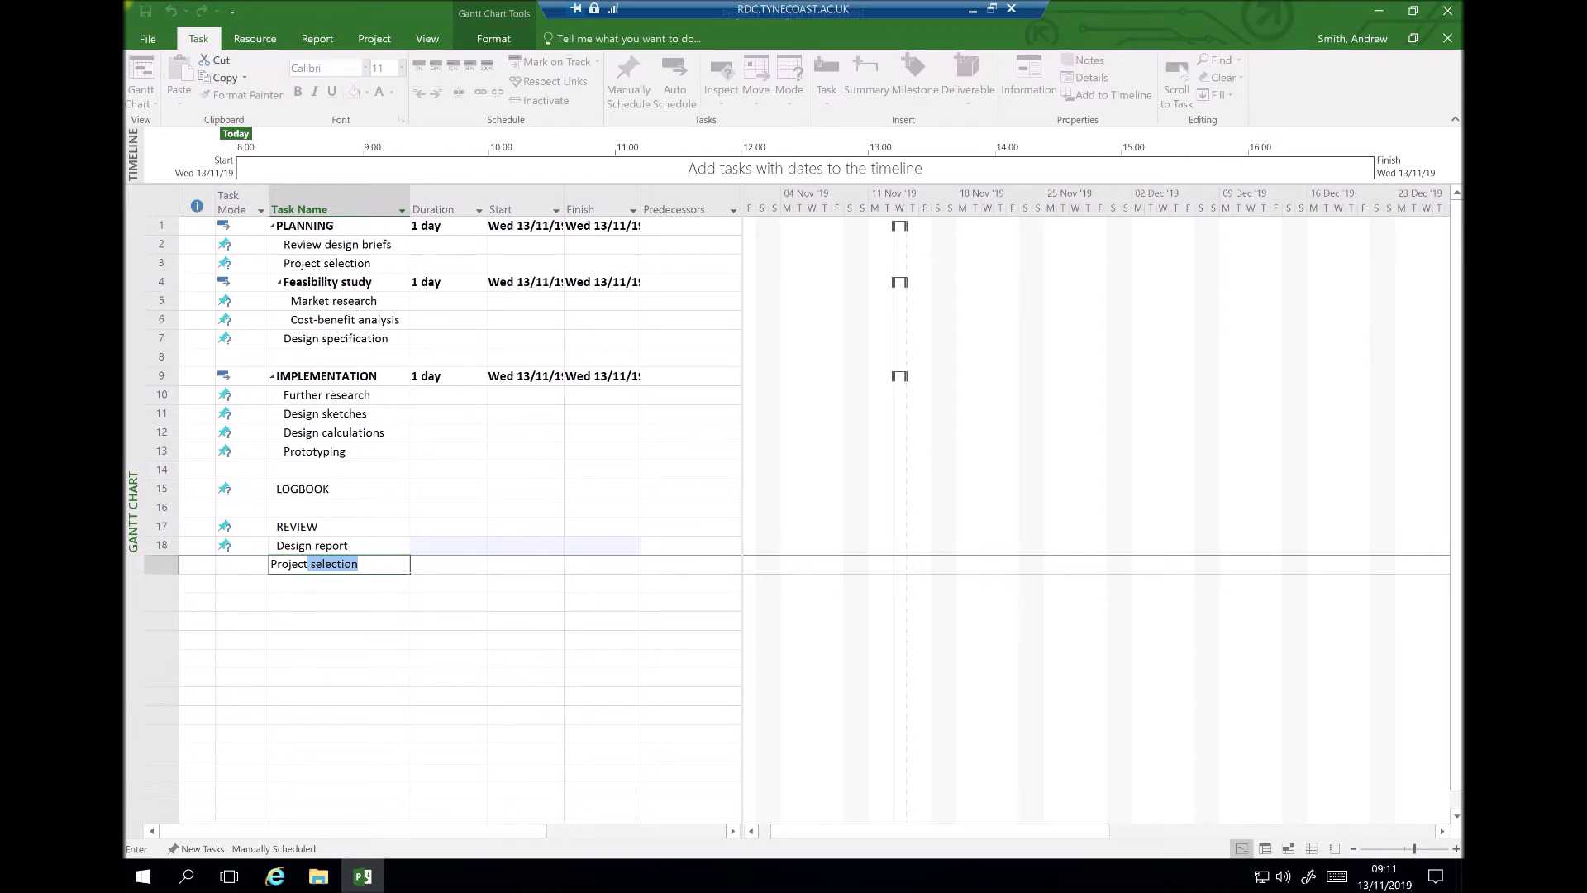
pyautogui.write('report')
pyautogui.press('Return')
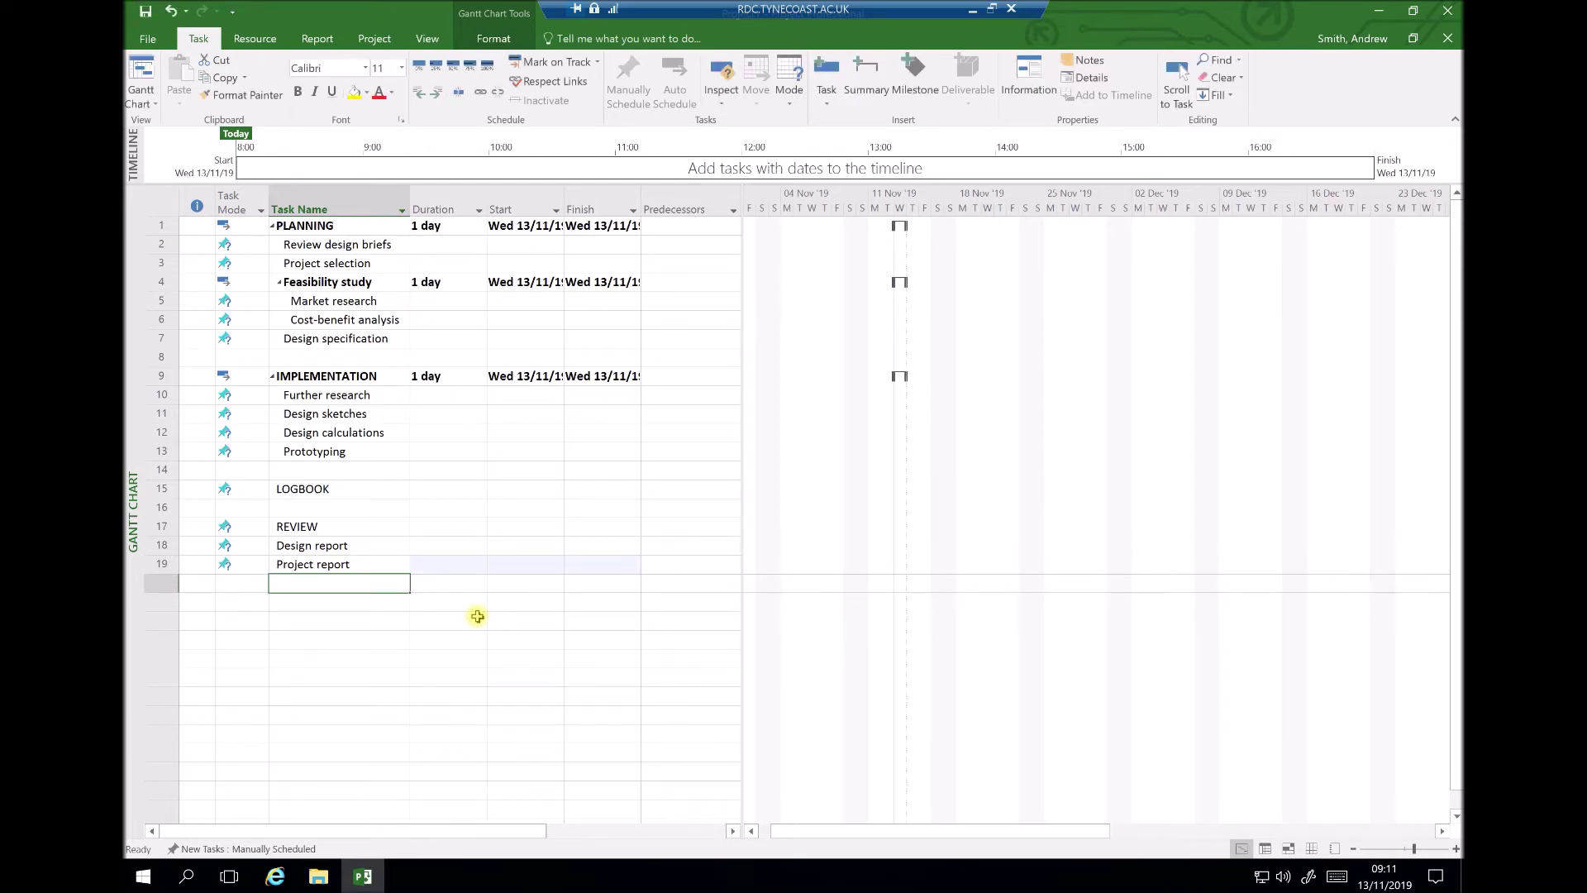
# - Add the tasks "Review project outcomes" and "Review personal performance" in rows 20 and 21, and widen the Task Name column to fit them
pyautogui.write('Review pro')
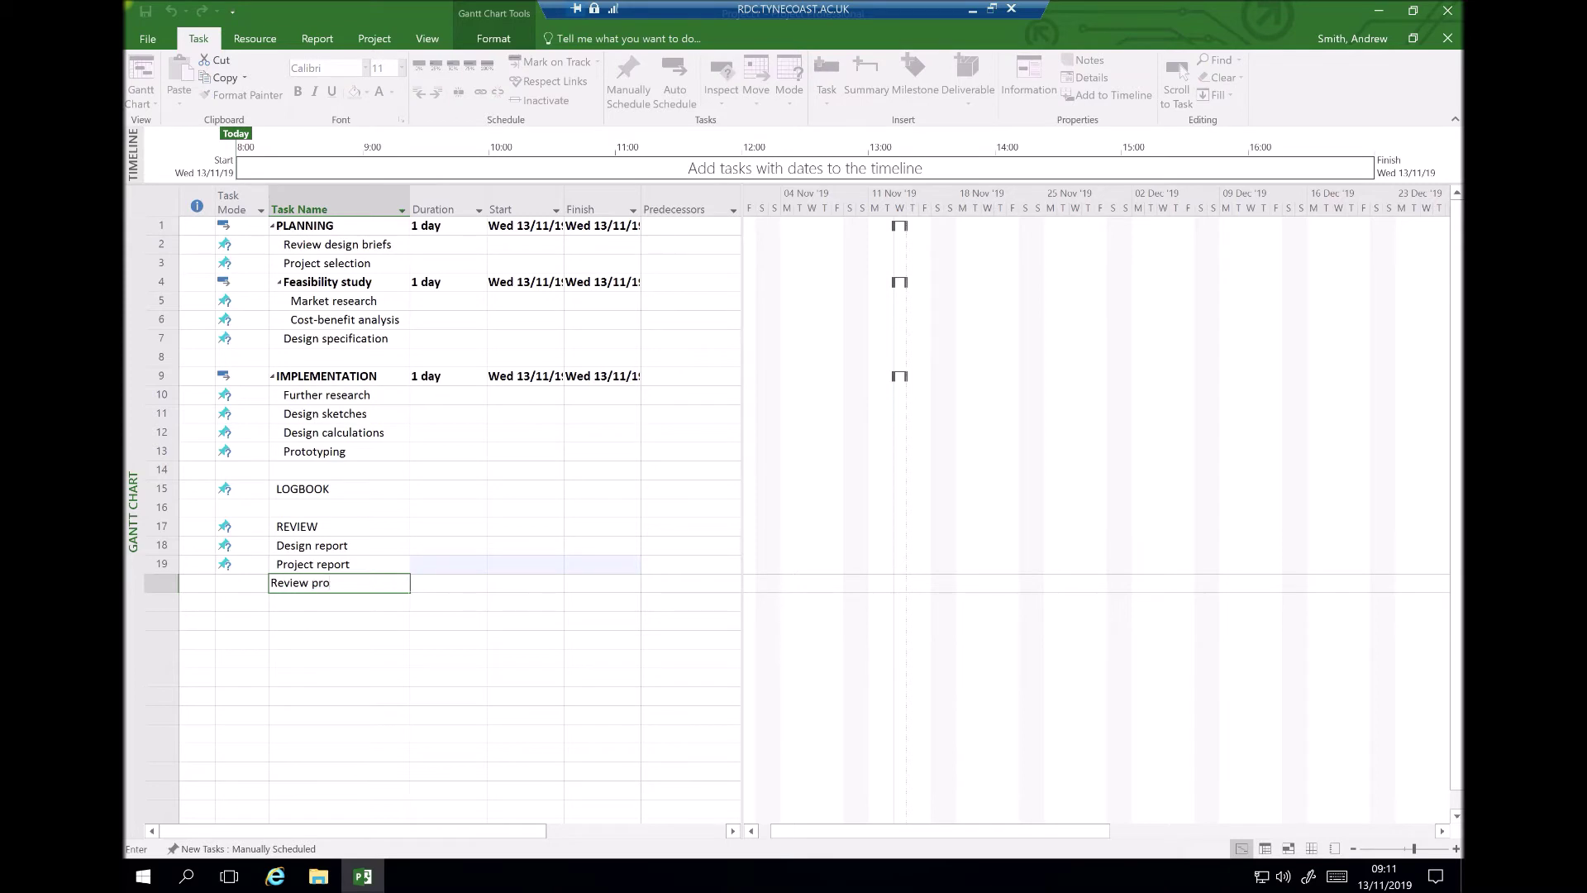
pyautogui.write('ject outcomes')
pyautogui.press('Return')
pyautogui.write('re')
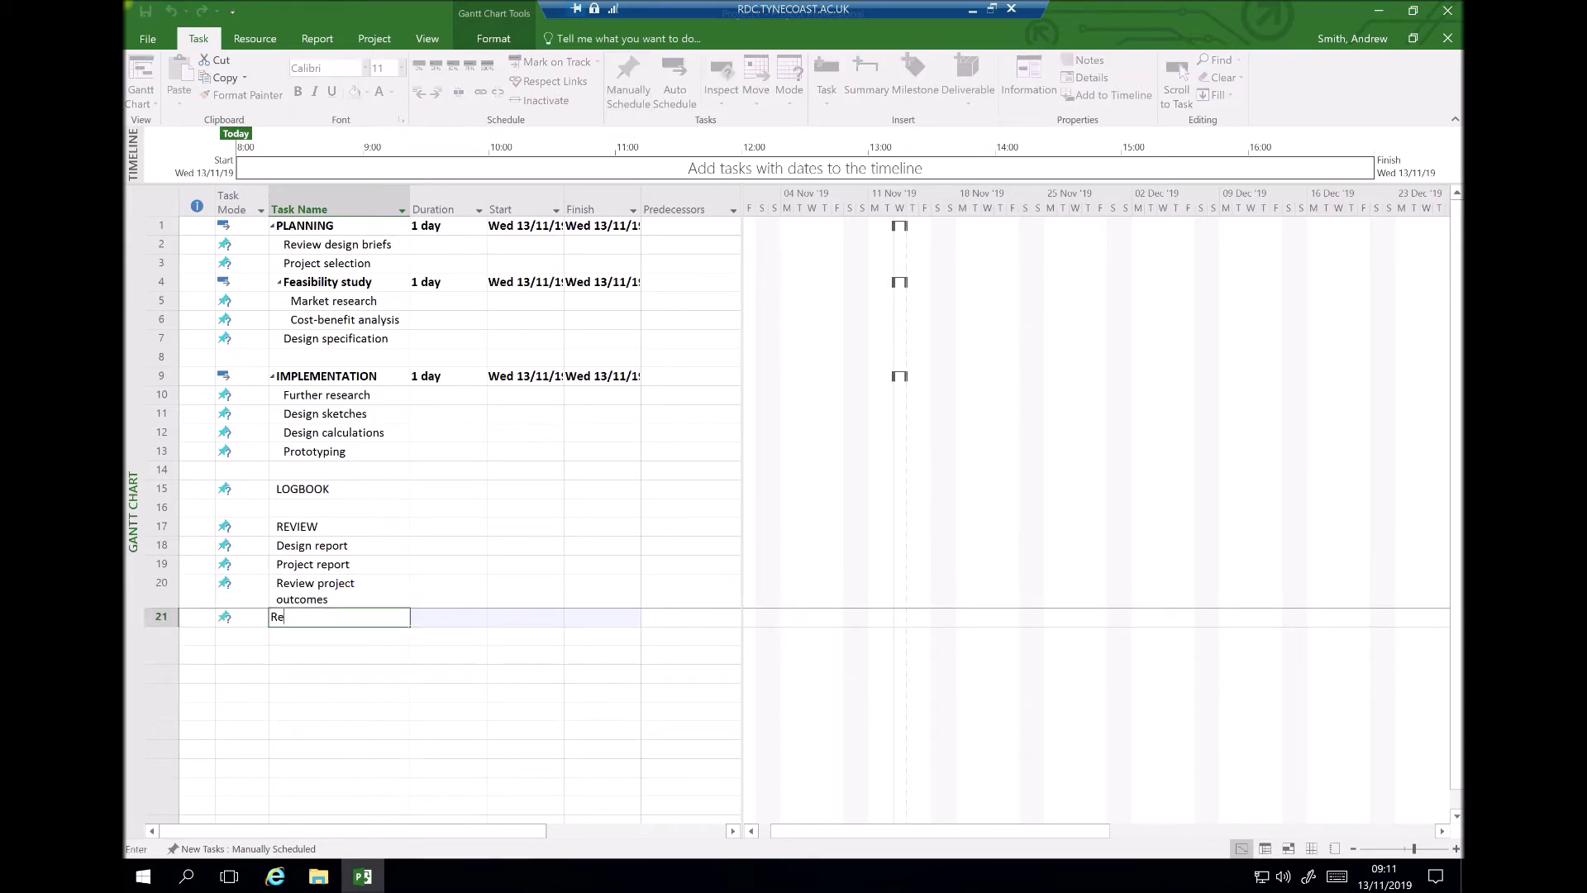
pyautogui.write('view personal performa')
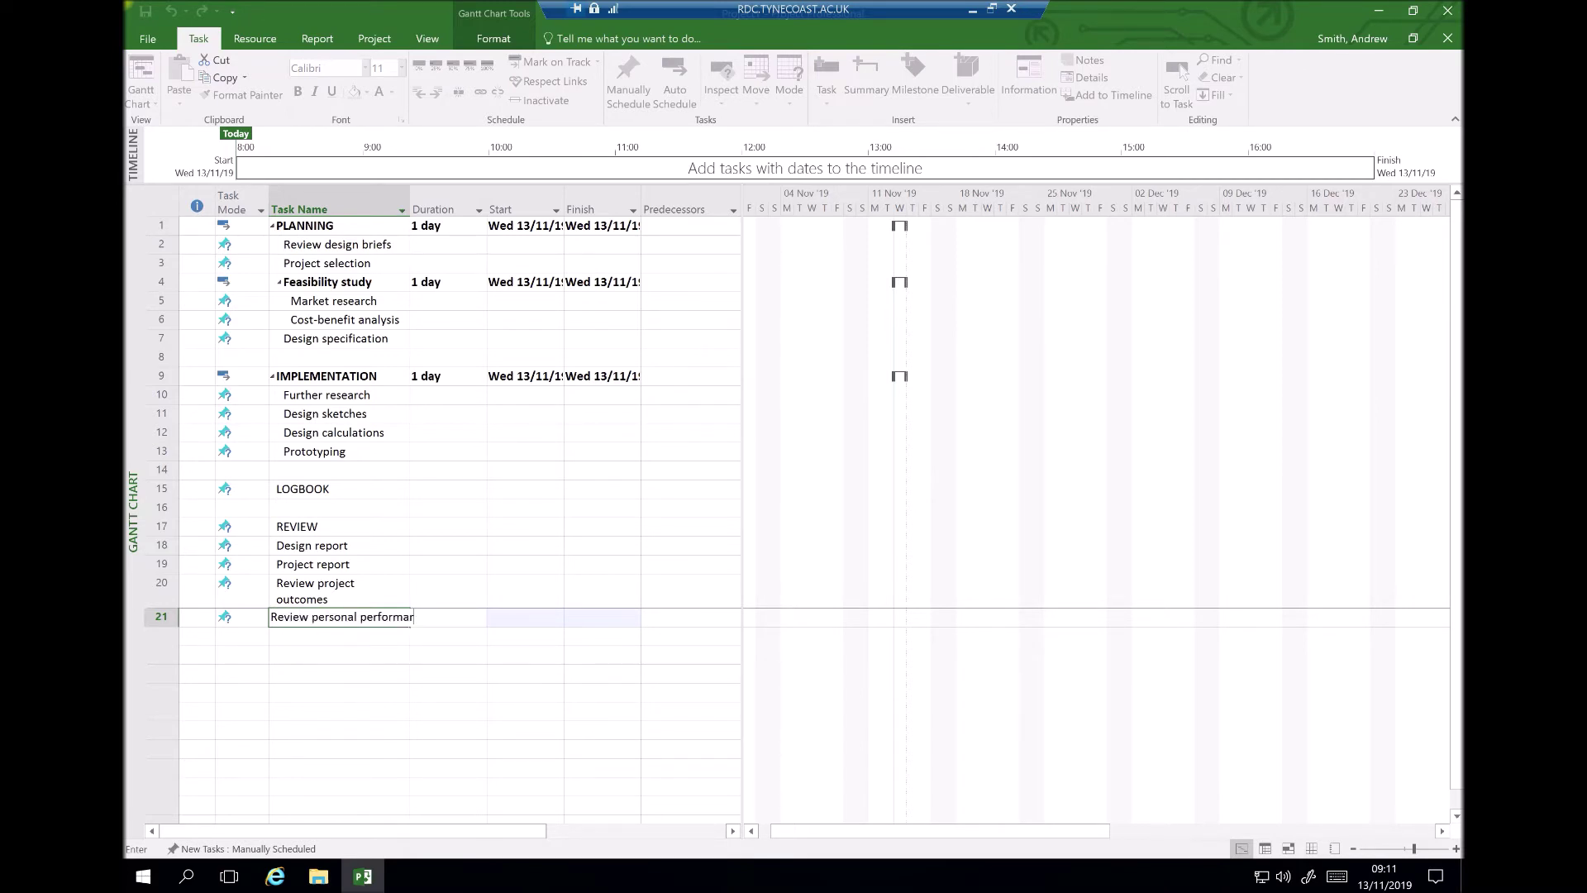
pyautogui.write('nce')
pyautogui.press('Return')
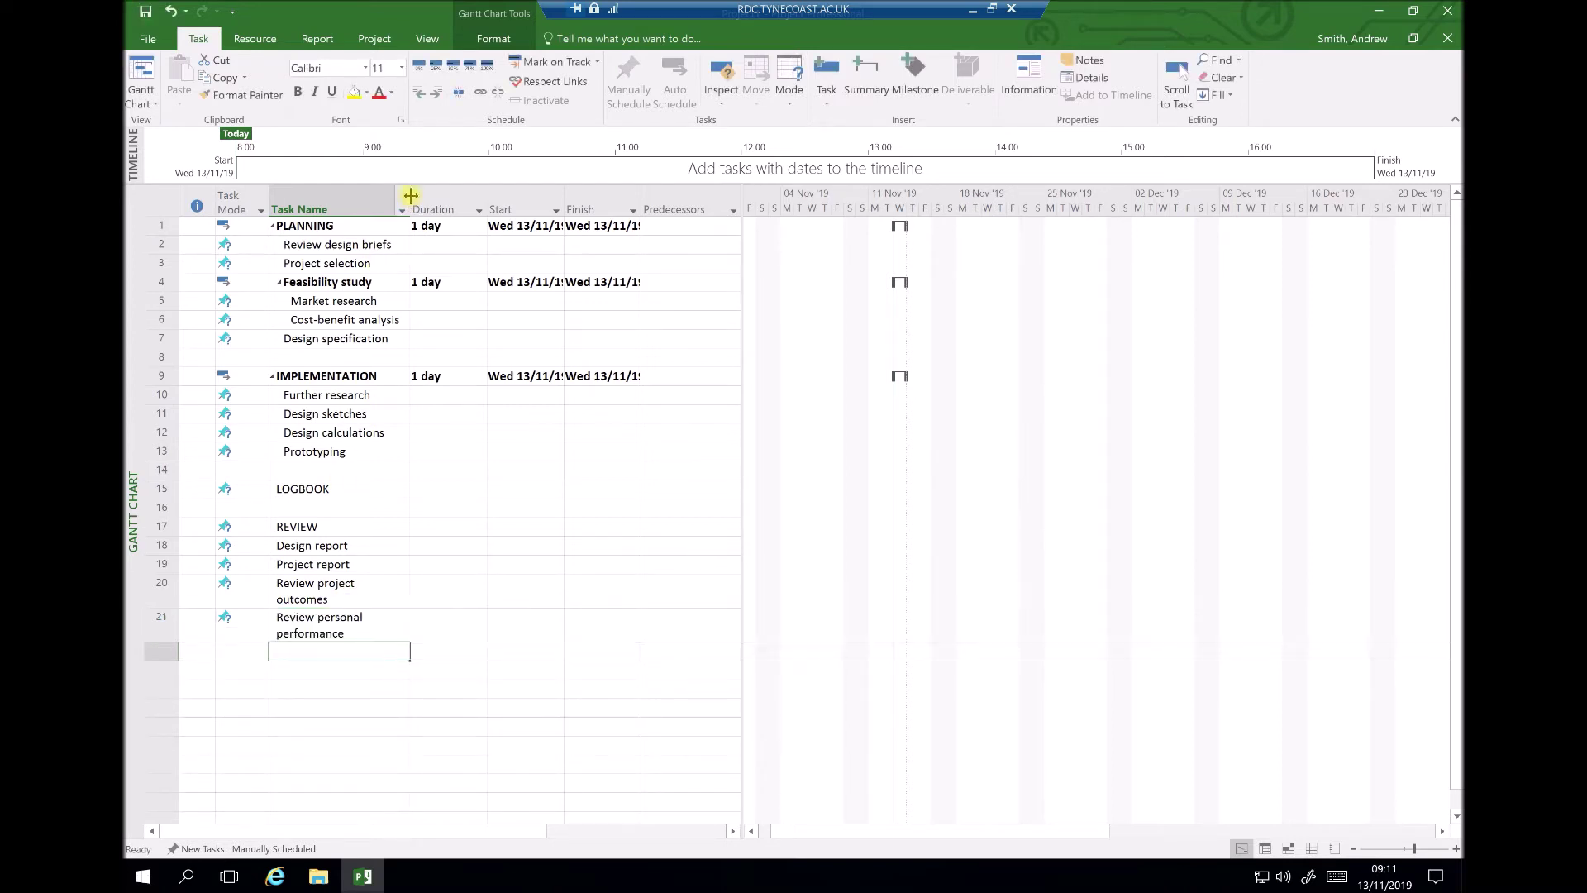
pyautogui.moveTo(411, 195); pyautogui.dragTo(454, 206)
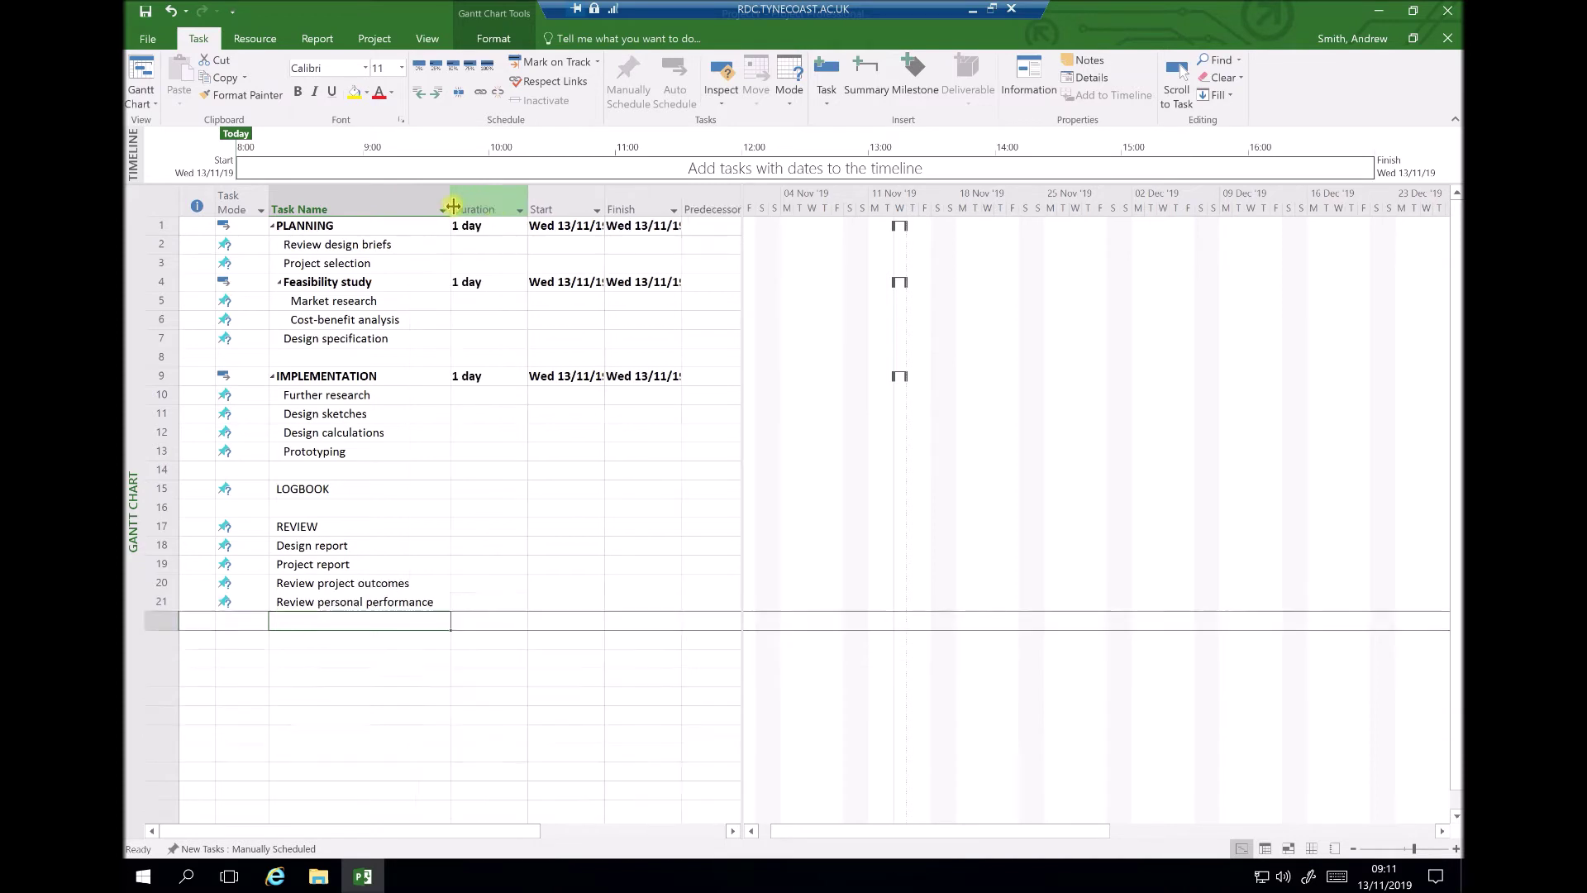
# - Indent "Review project outcomes" and "Review personal performance" to make them subtasks of "Project report"
pyautogui.click(386, 585)
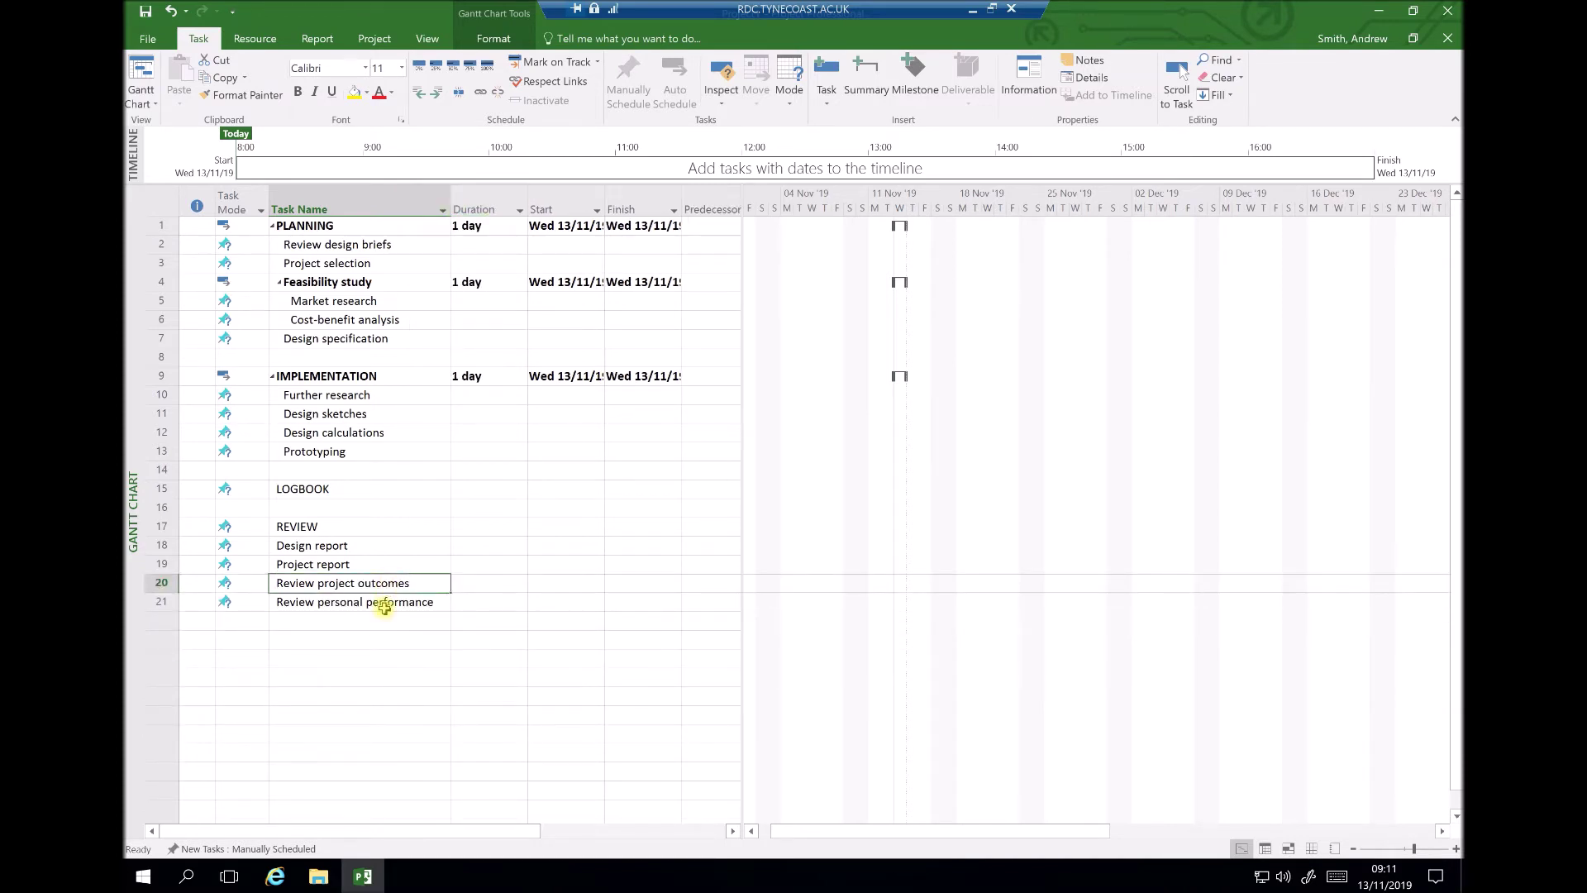
pyautogui.keyDown('shift'); pyautogui.click(385, 608); pyautogui.keyUp('shift')
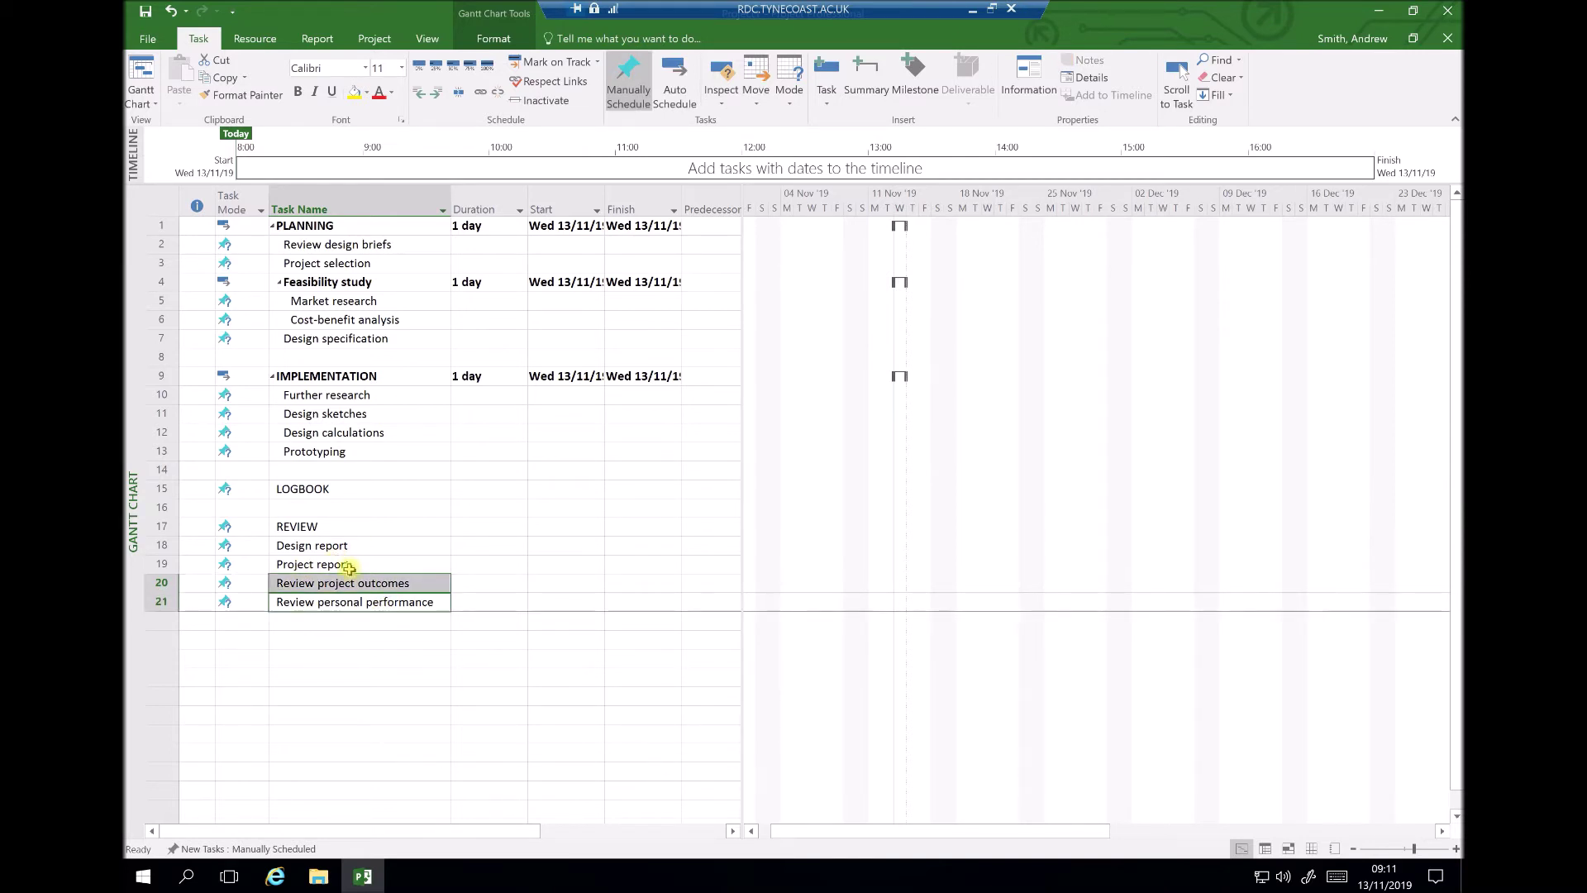
pyautogui.click(435, 94)
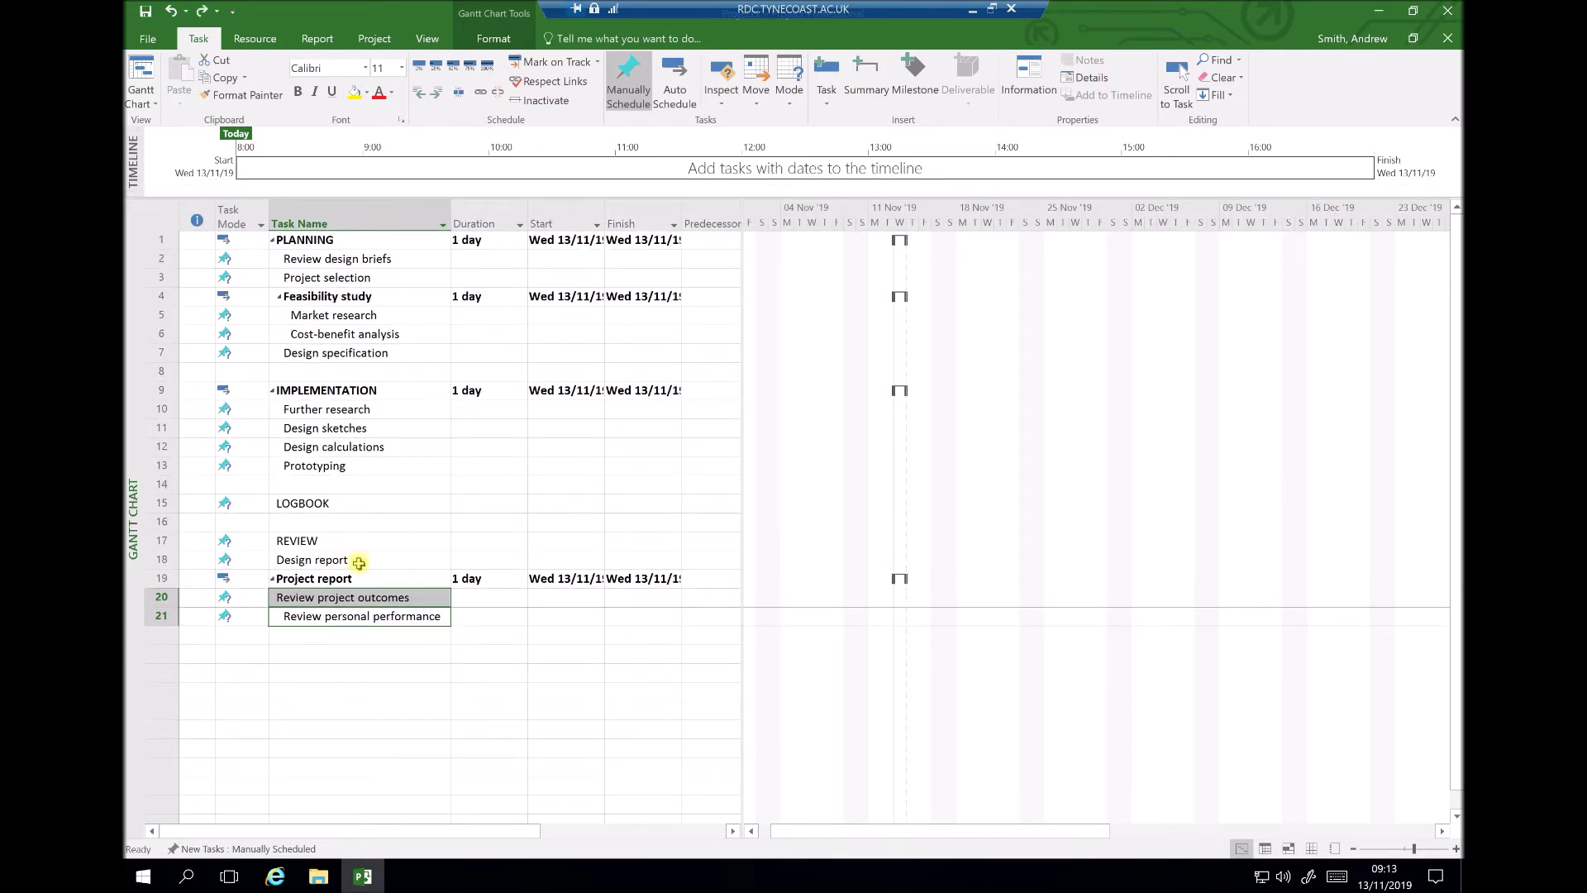
# - Indent the four tasks from "Design report" to "Review personal performance" under REVIEW
pyautogui.click(359, 561)
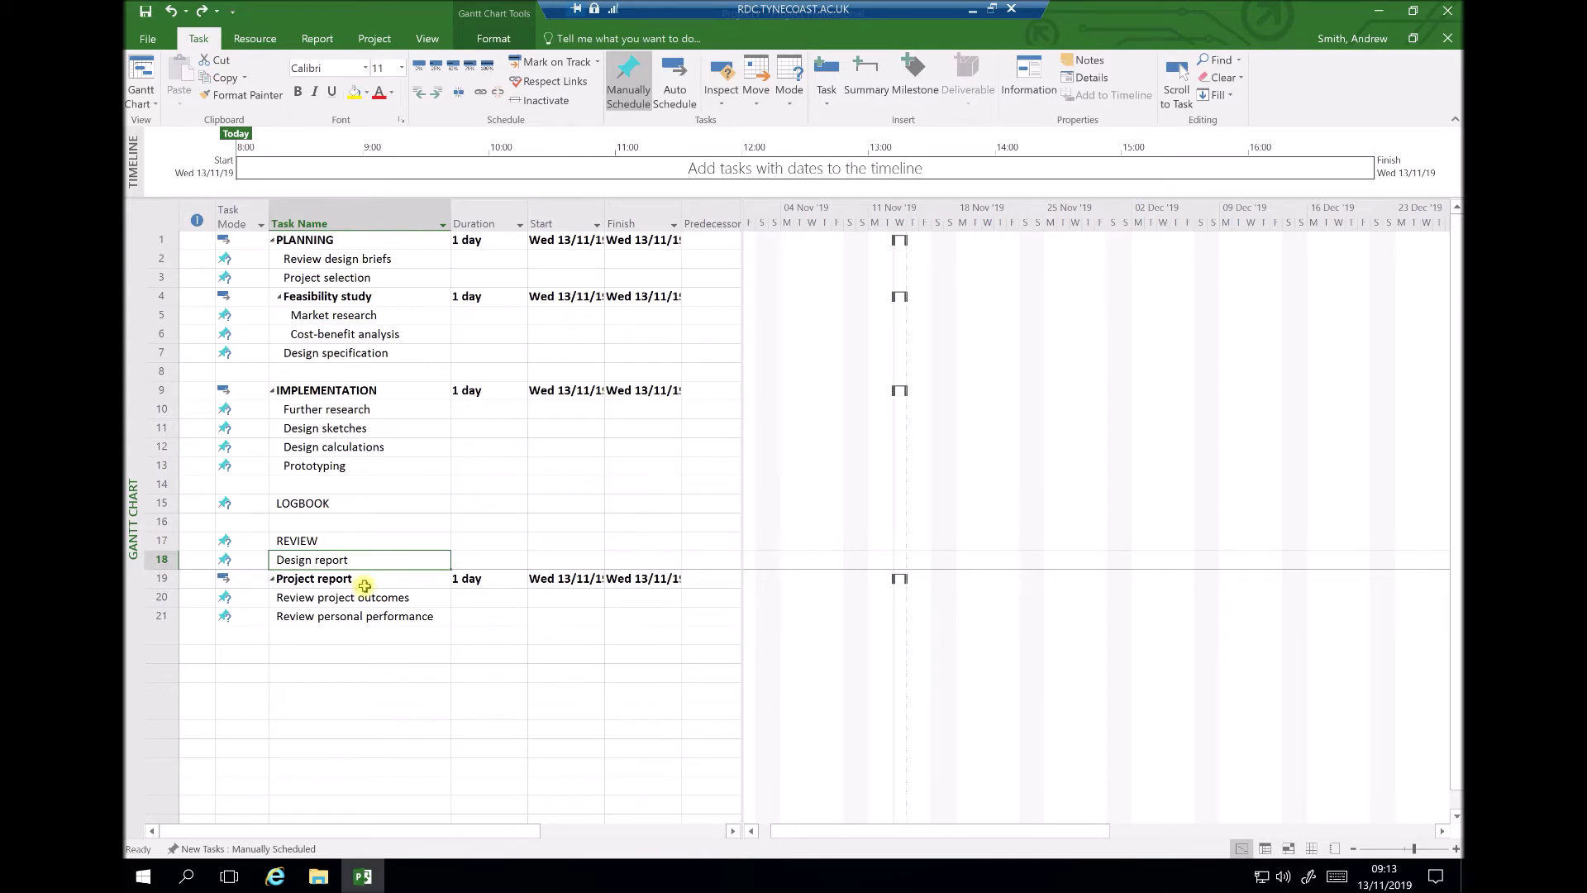
pyautogui.keyDown('shift'); pyautogui.click(364, 618); pyautogui.keyUp('shift')
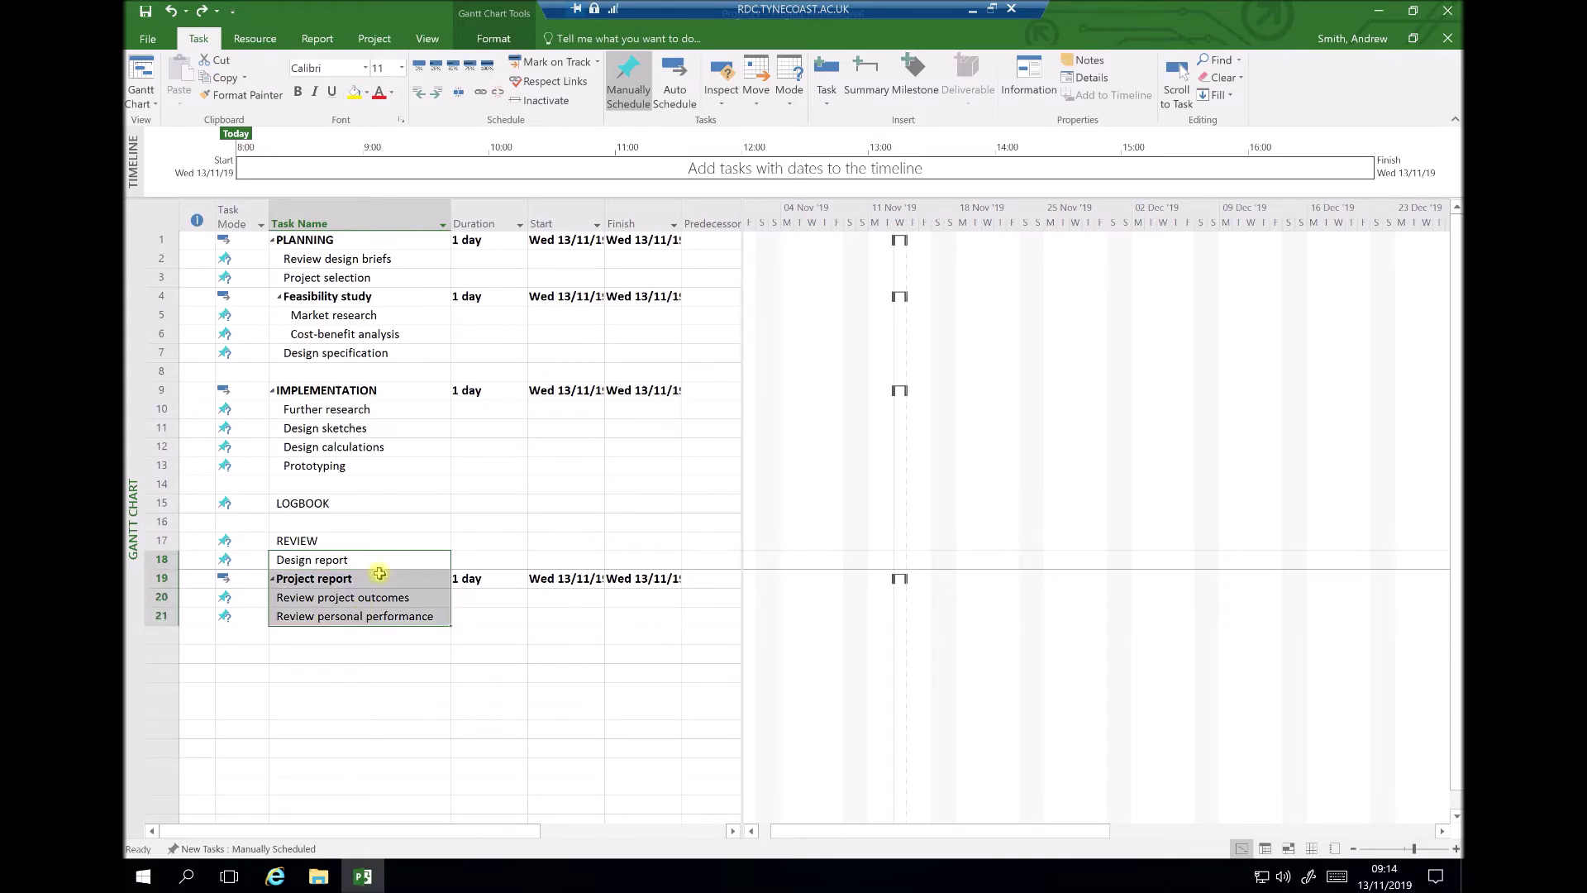
pyautogui.click(431, 94)
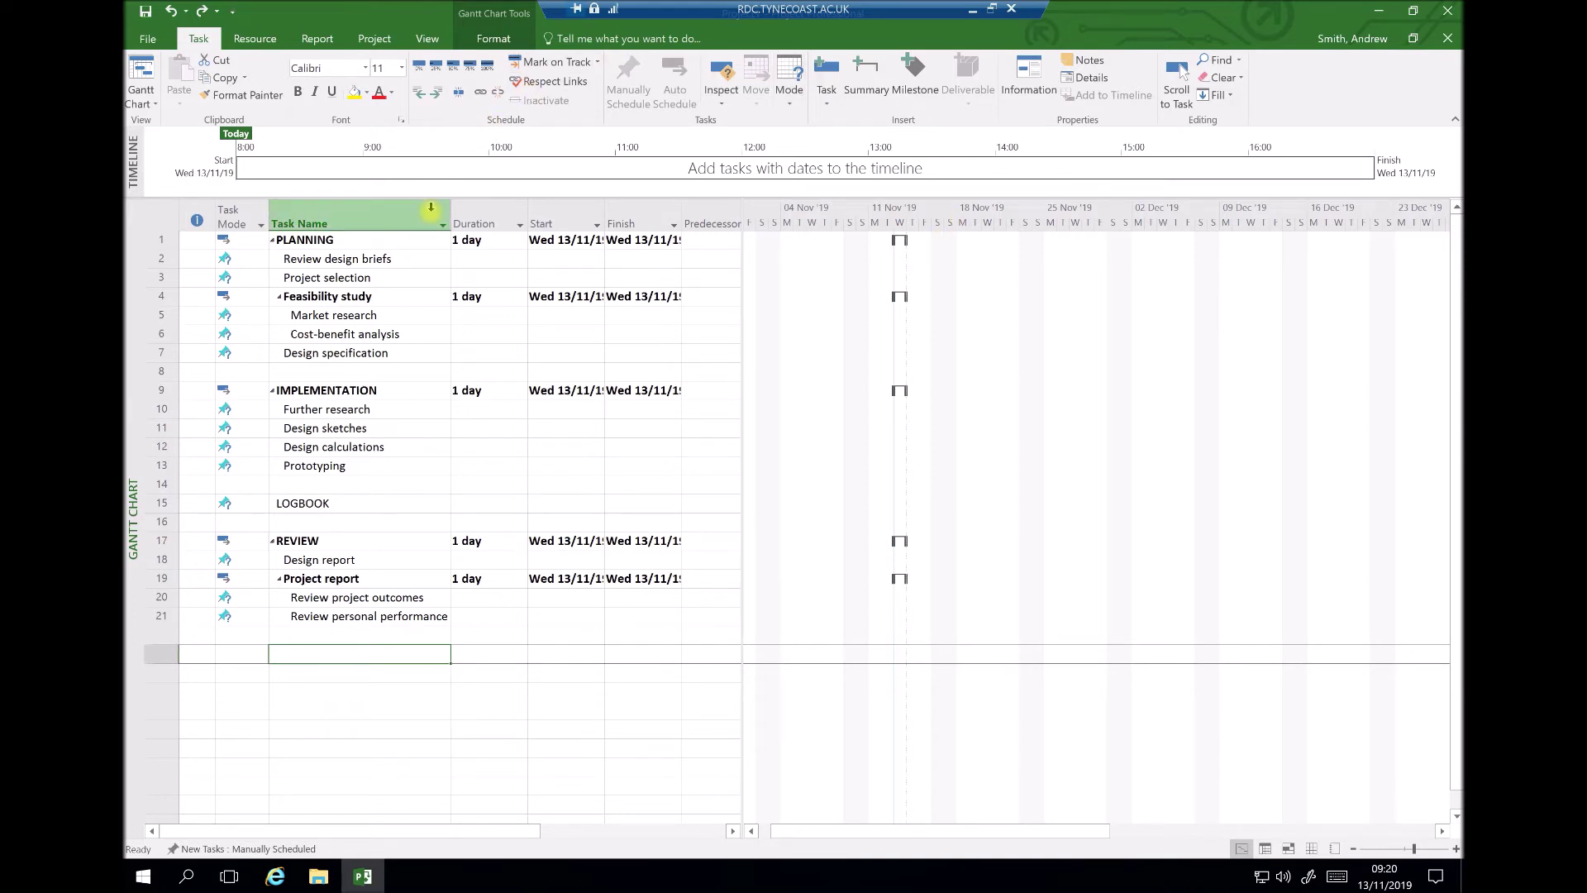
# - Set the duration of the PLANNING summary task to 25 days
pyautogui.click(466, 247)
pyautogui.click(460, 240)
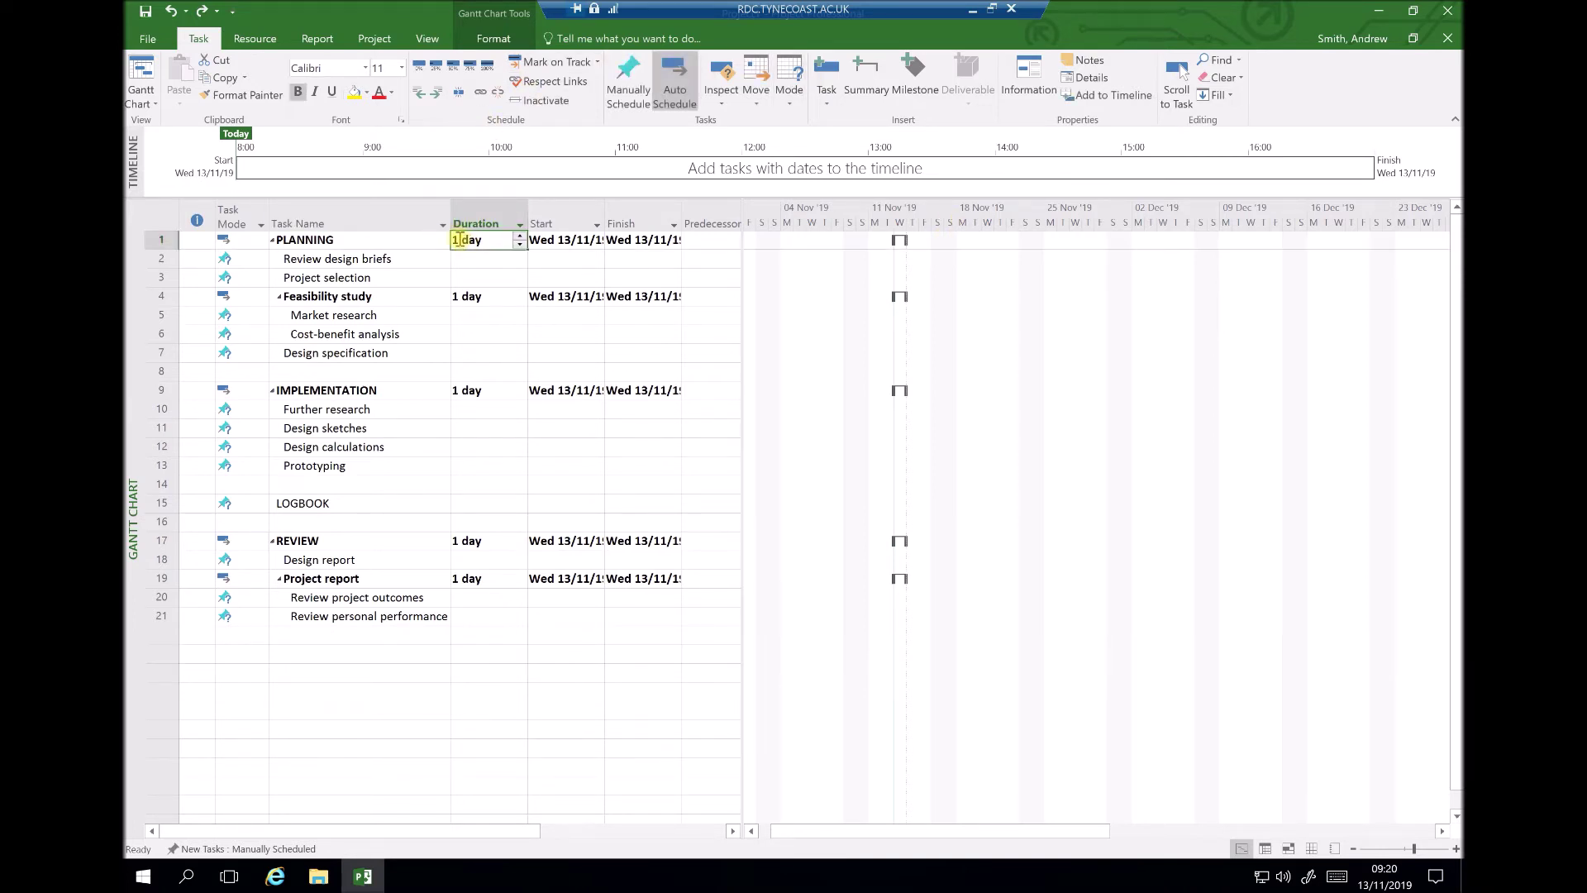
pyautogui.doubleClick(461, 240)
pyautogui.press('BackSpace')
pyautogui.write('25')
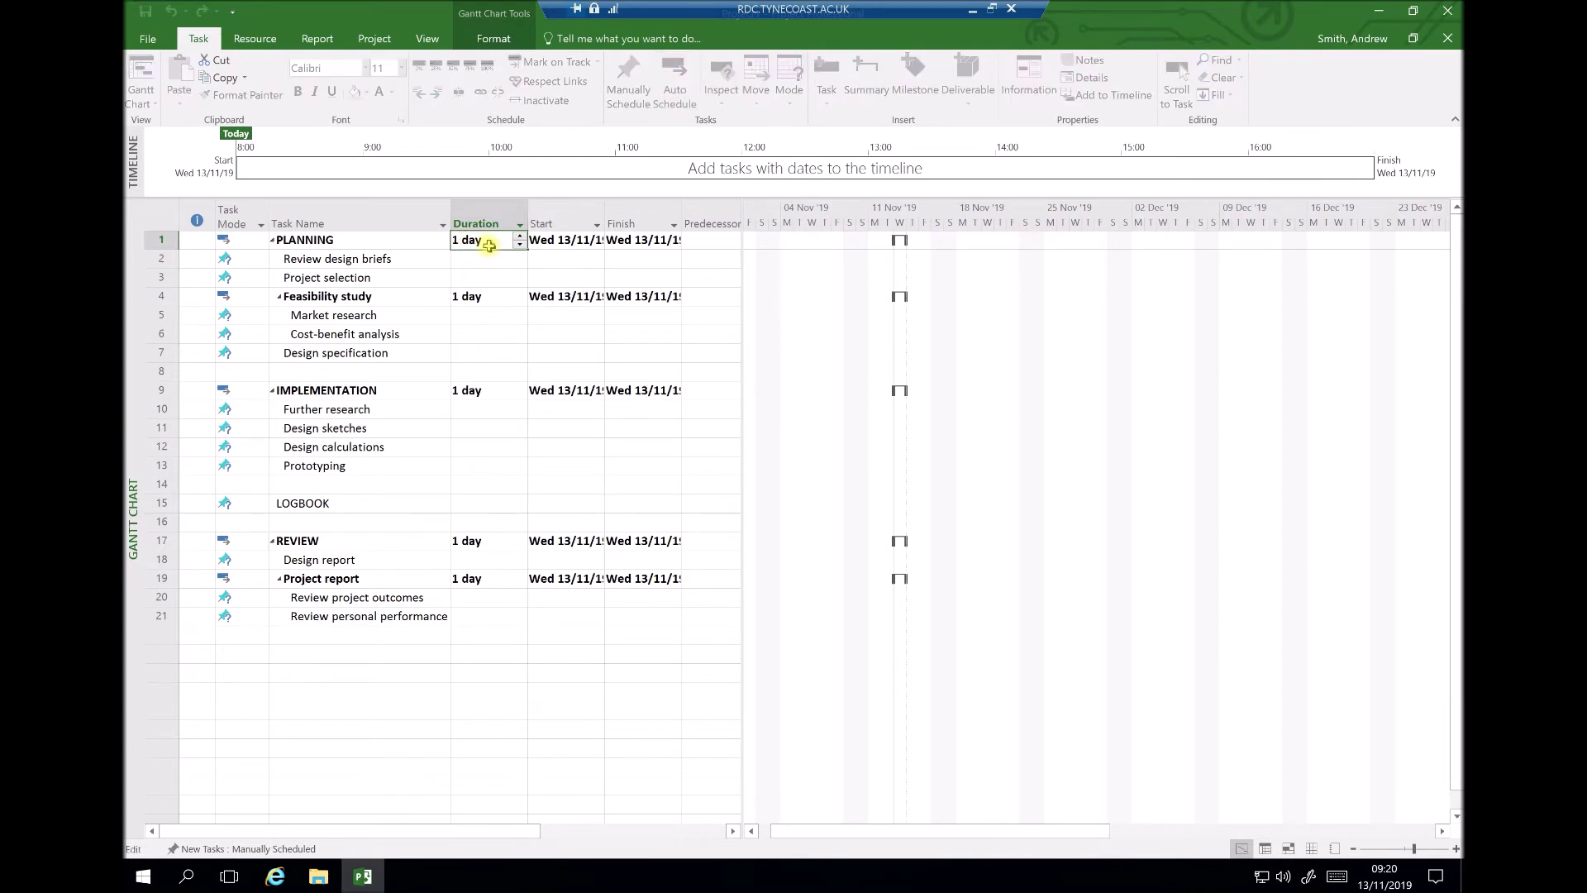
pyautogui.press('Return')
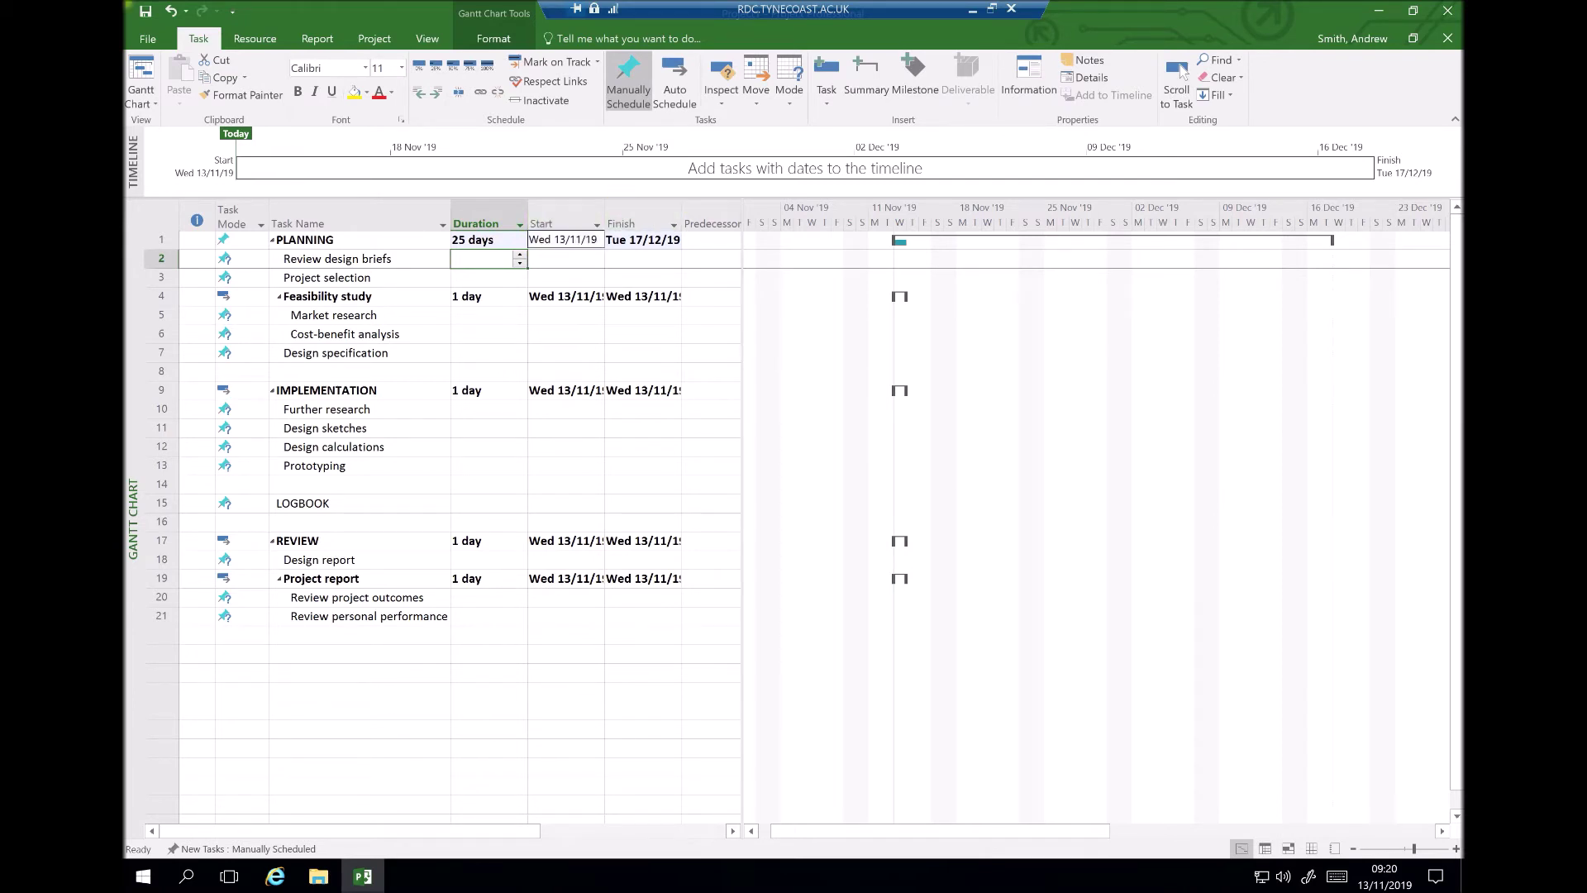
# - Set the start date of the PLANNING task to Monday 18 November 2019
pyautogui.click(564, 240)
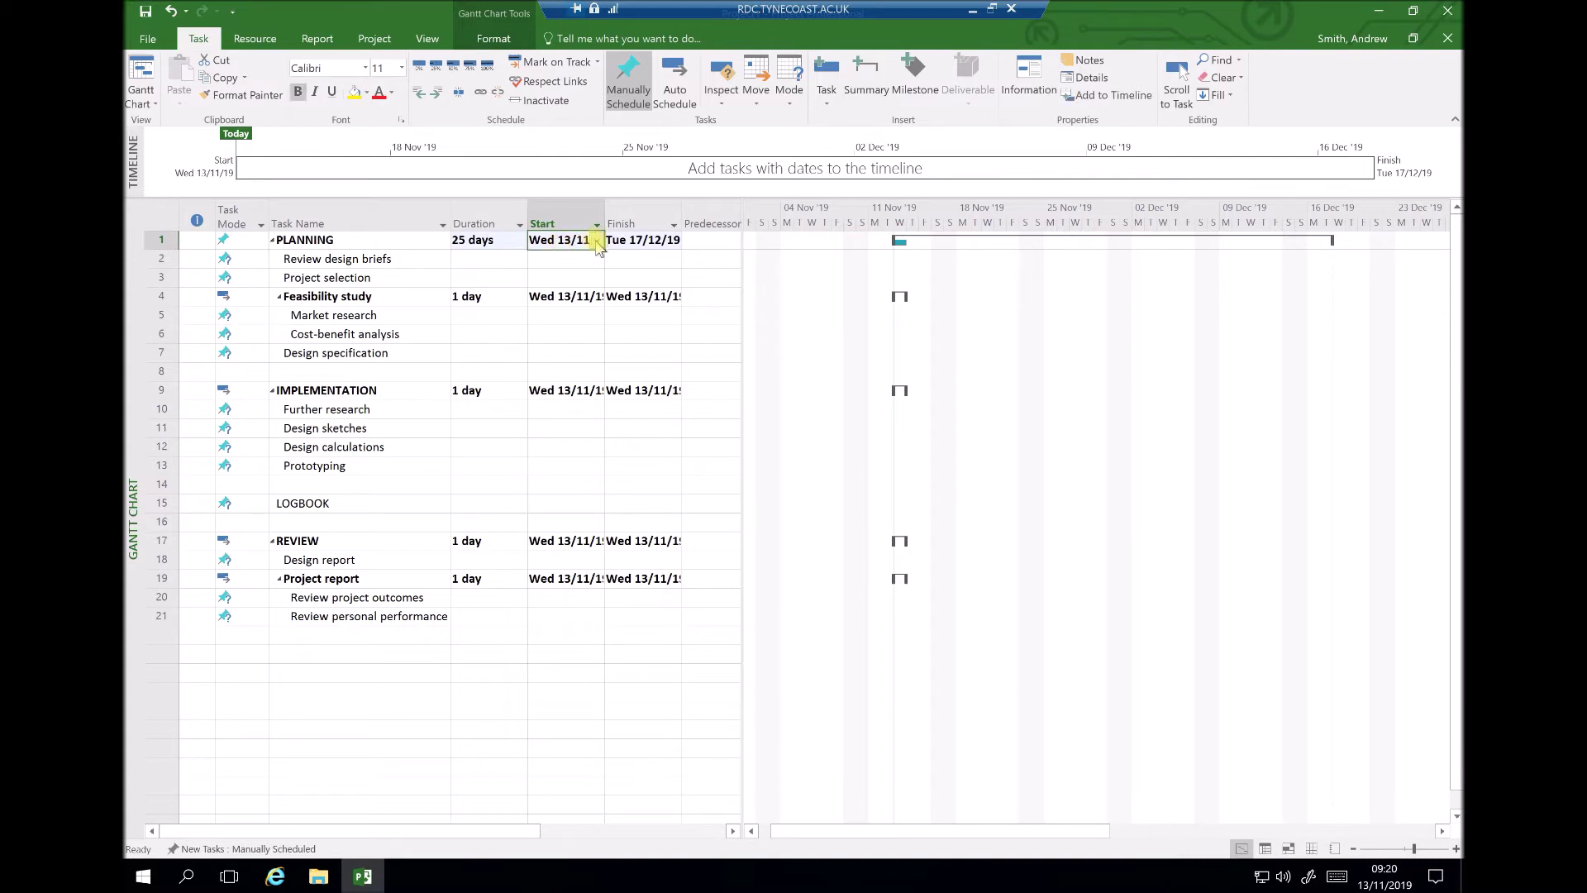
pyautogui.click(596, 240)
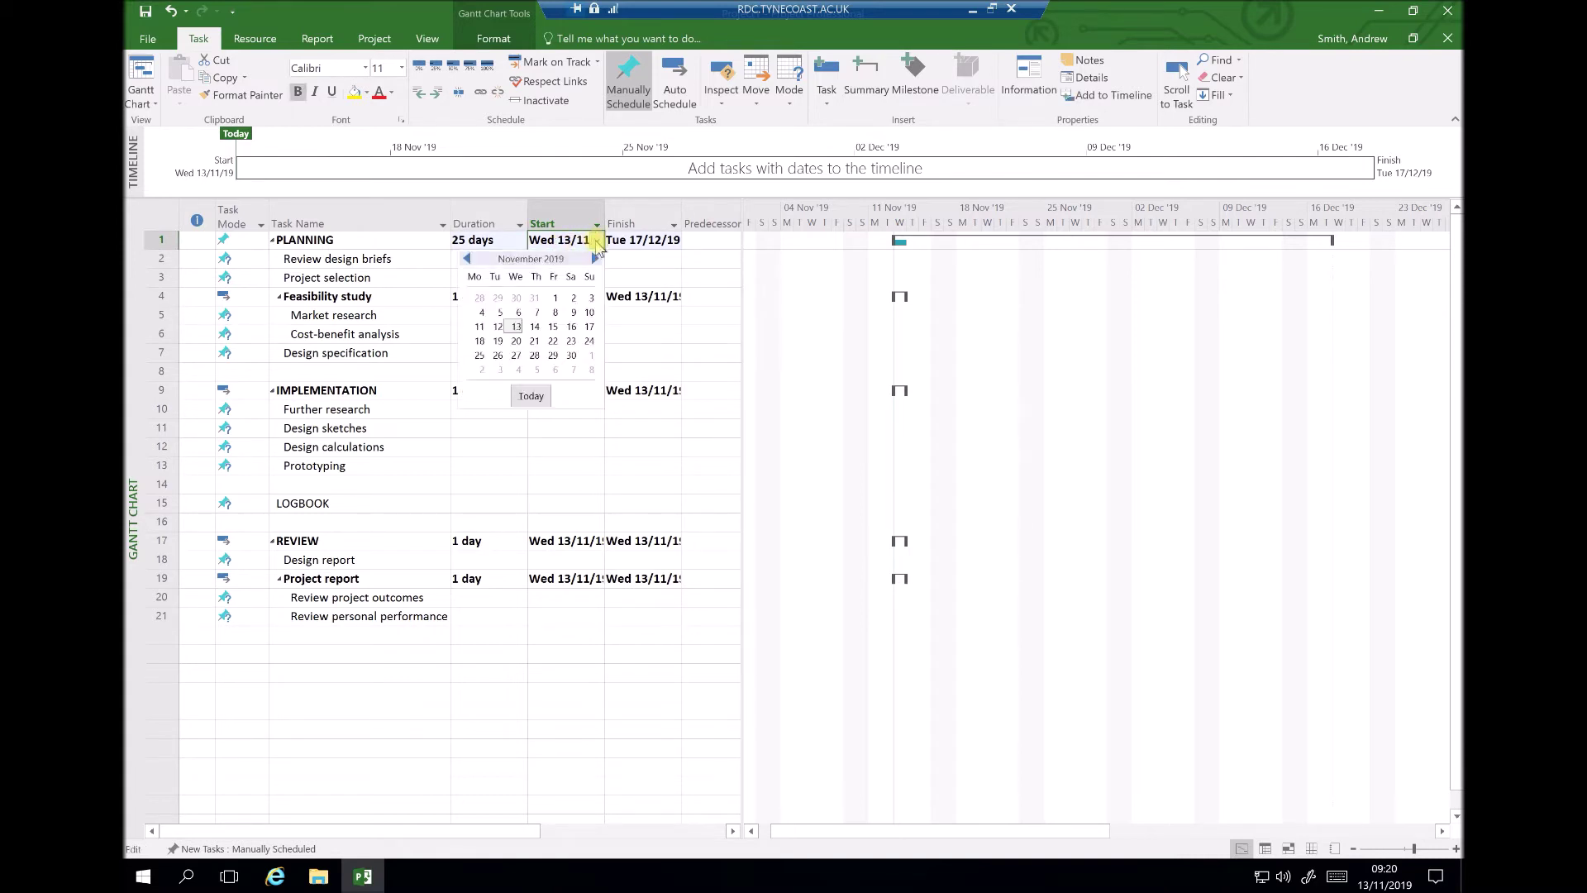
pyautogui.click(479, 340)
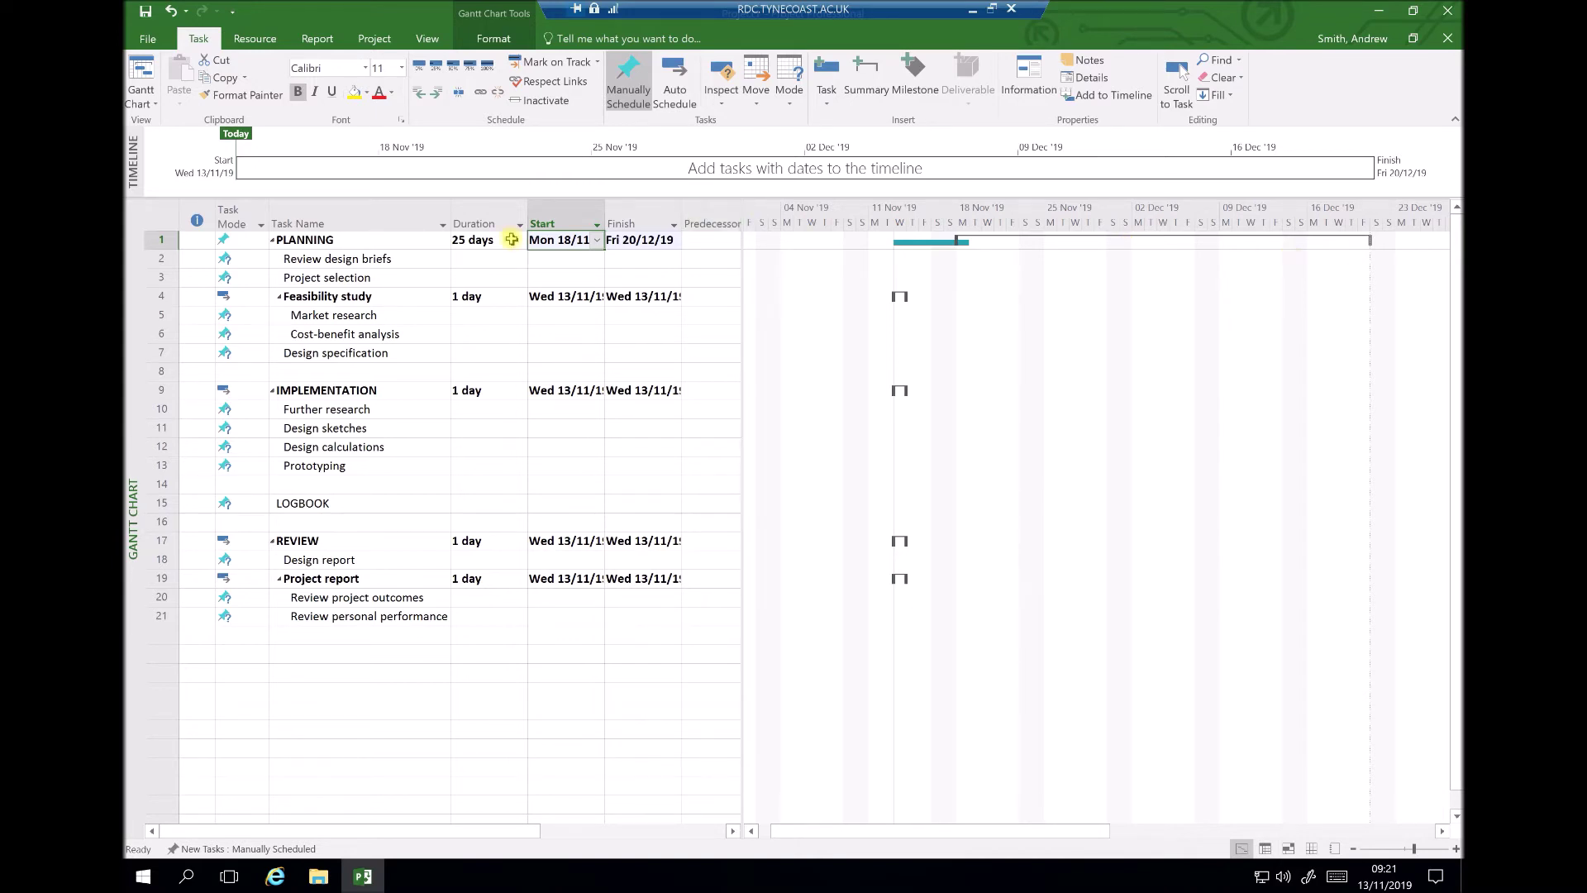
# - Set the start date of "Review design briefs" to Monday 18 November 2019 and its duration to 2 days
pyautogui.click(367, 259)
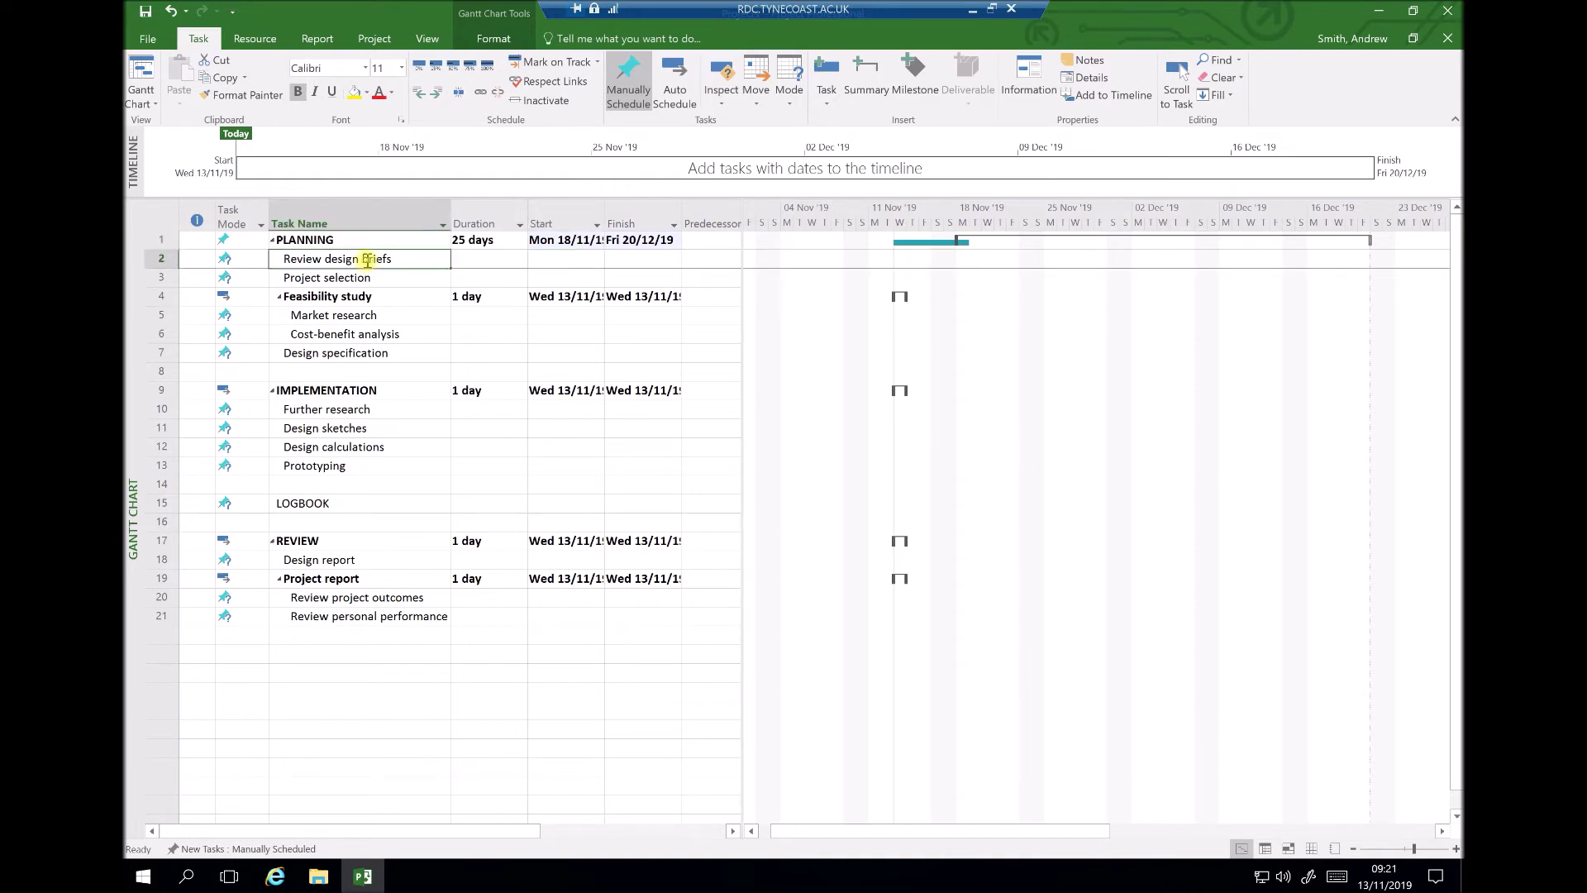
pyautogui.click(558, 263)
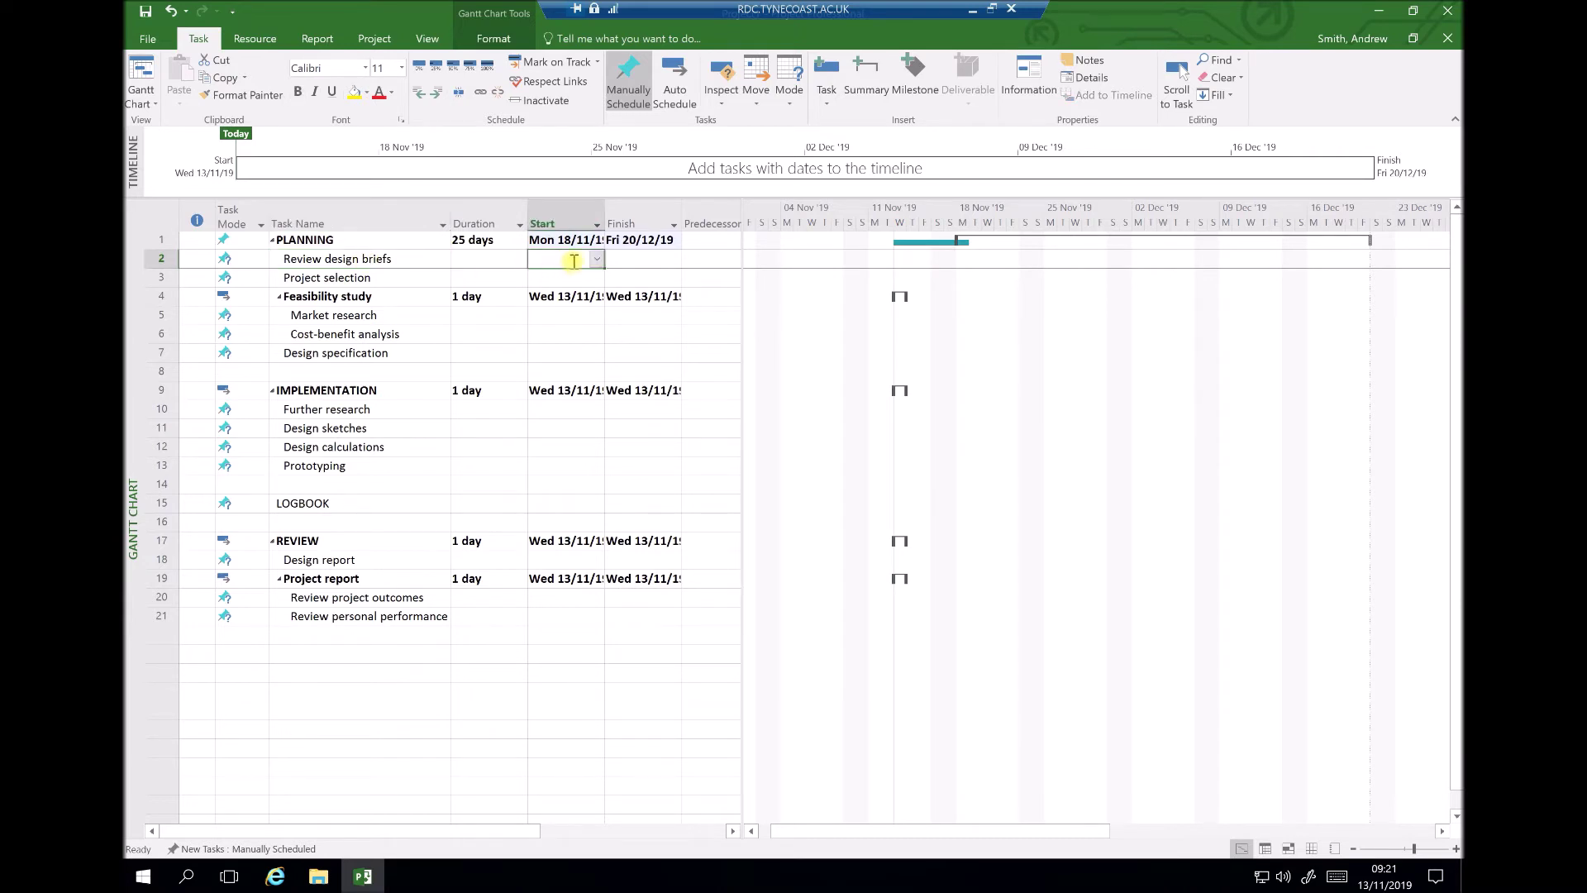
pyautogui.click(596, 259)
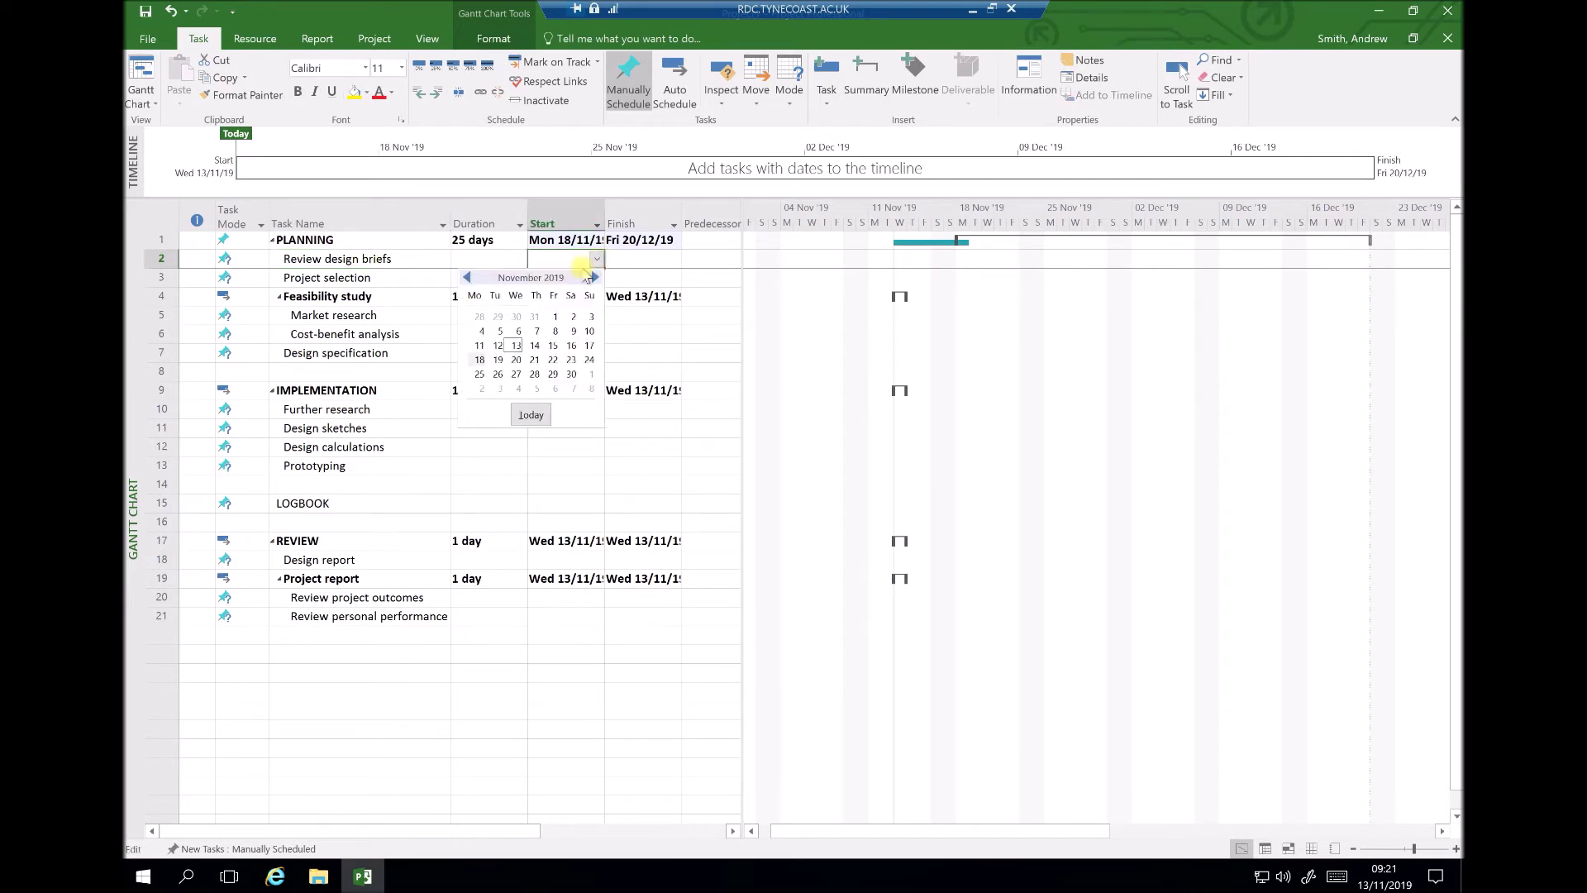
pyautogui.click(480, 358)
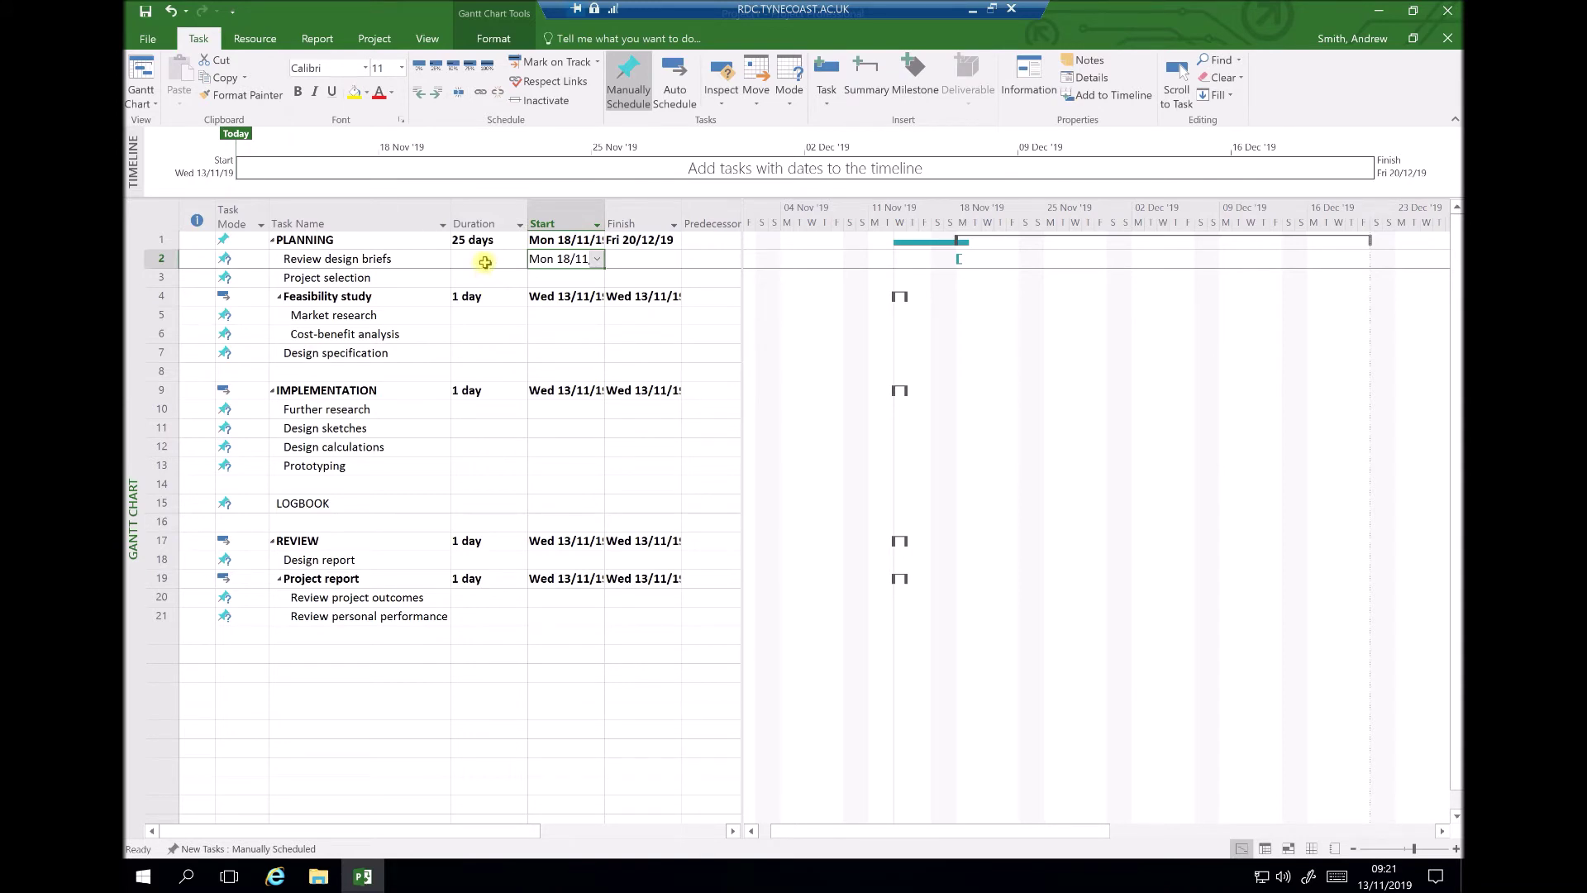
pyautogui.click(485, 262)
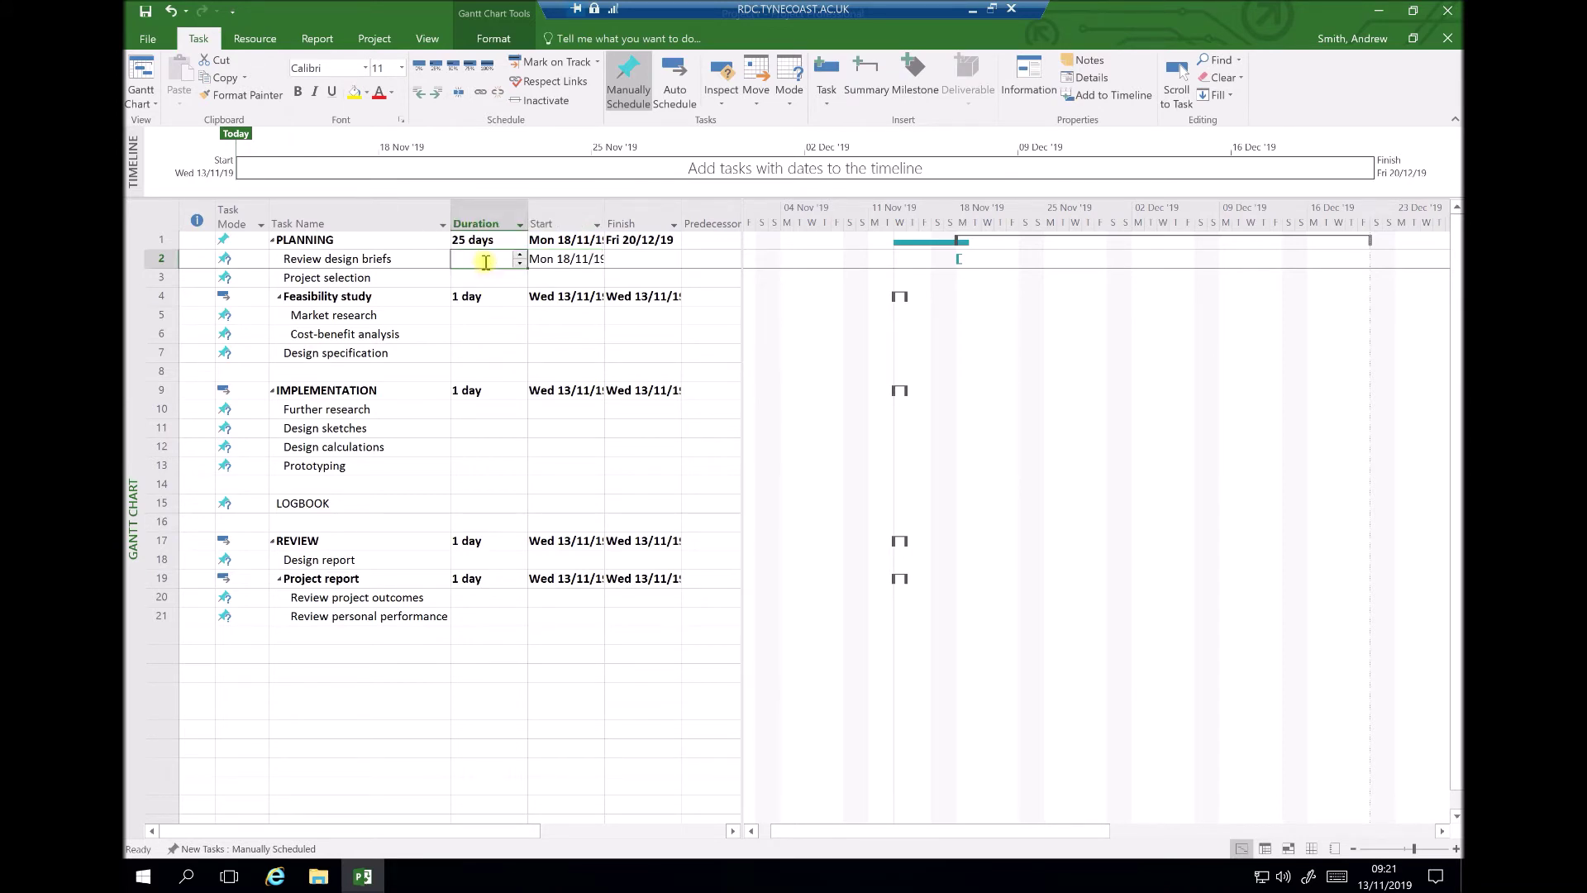
pyautogui.click(520, 256)
pyautogui.click(519, 256)
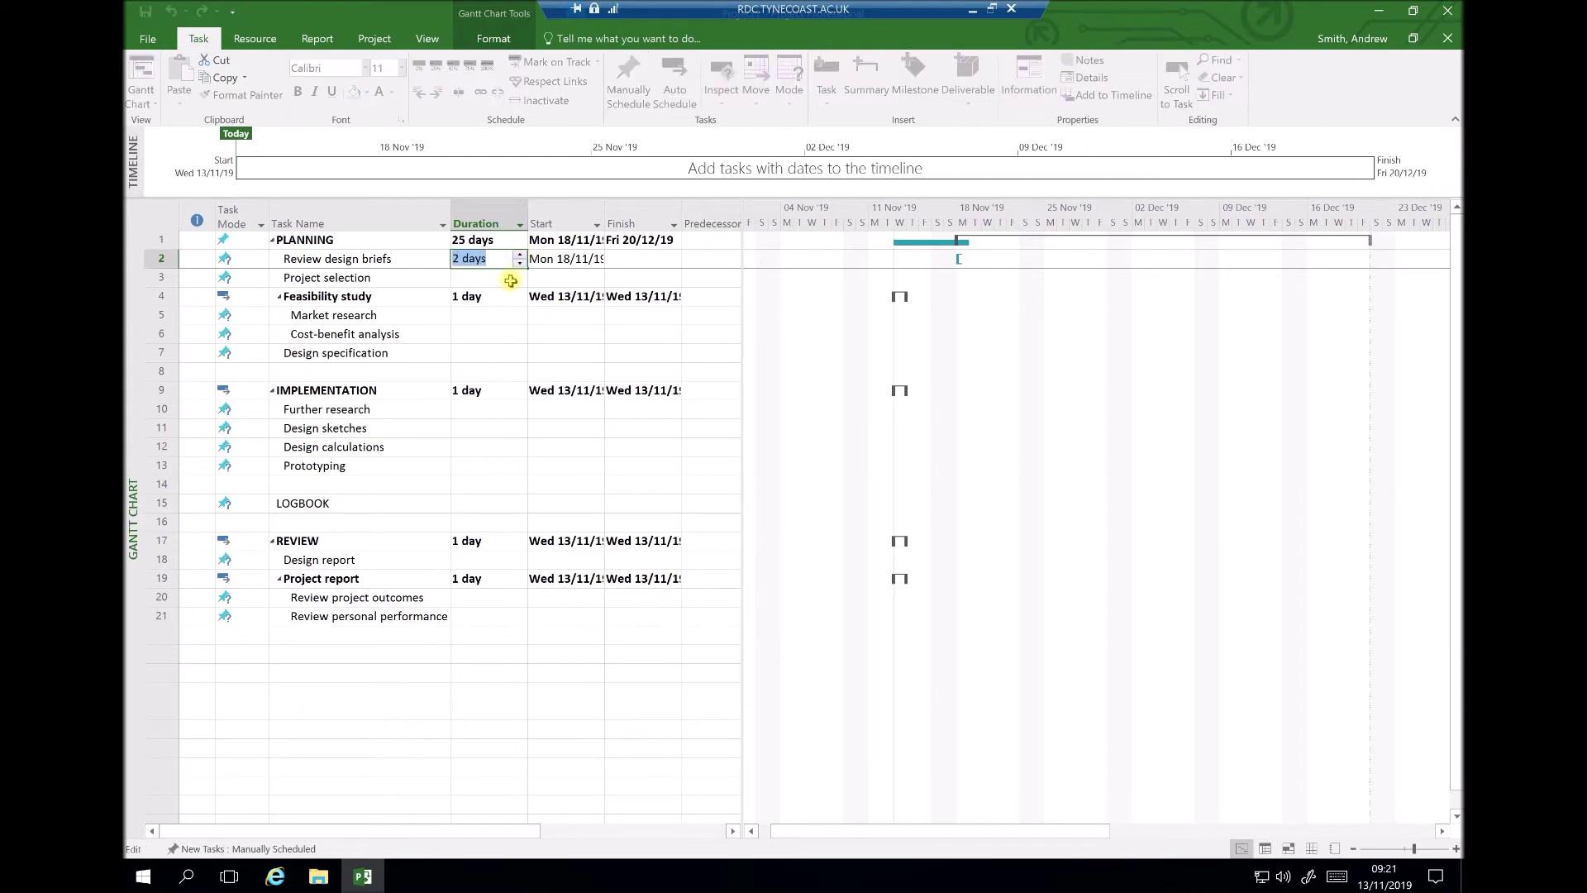
# - Set the duration of the "Project selection" task to 3 days
pyautogui.click(510, 281)
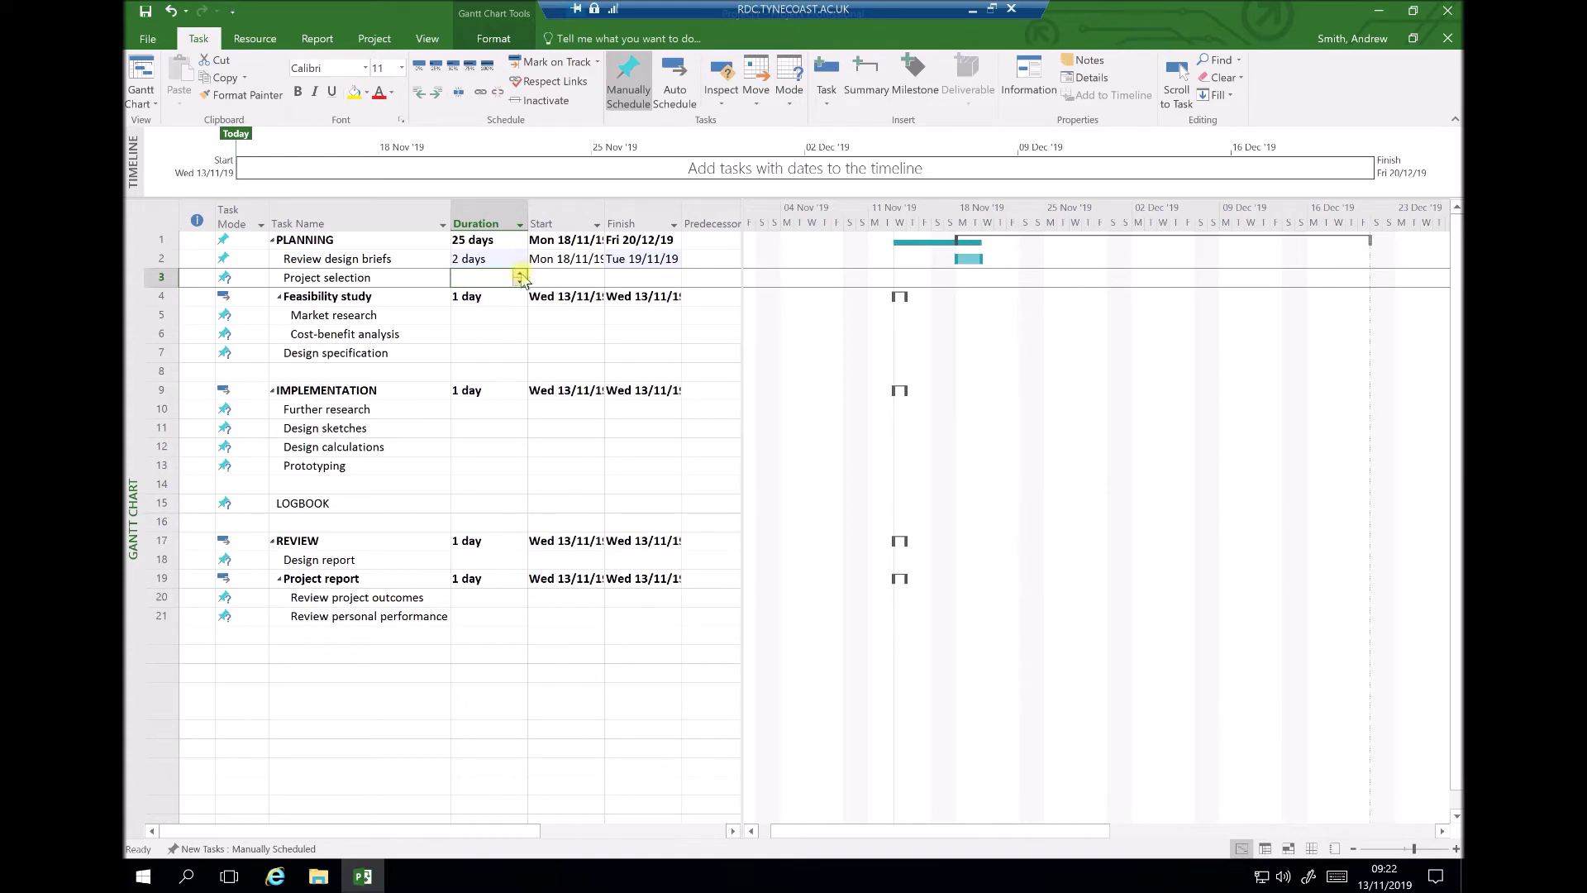
pyautogui.click(520, 275)
pyautogui.click(519, 276)
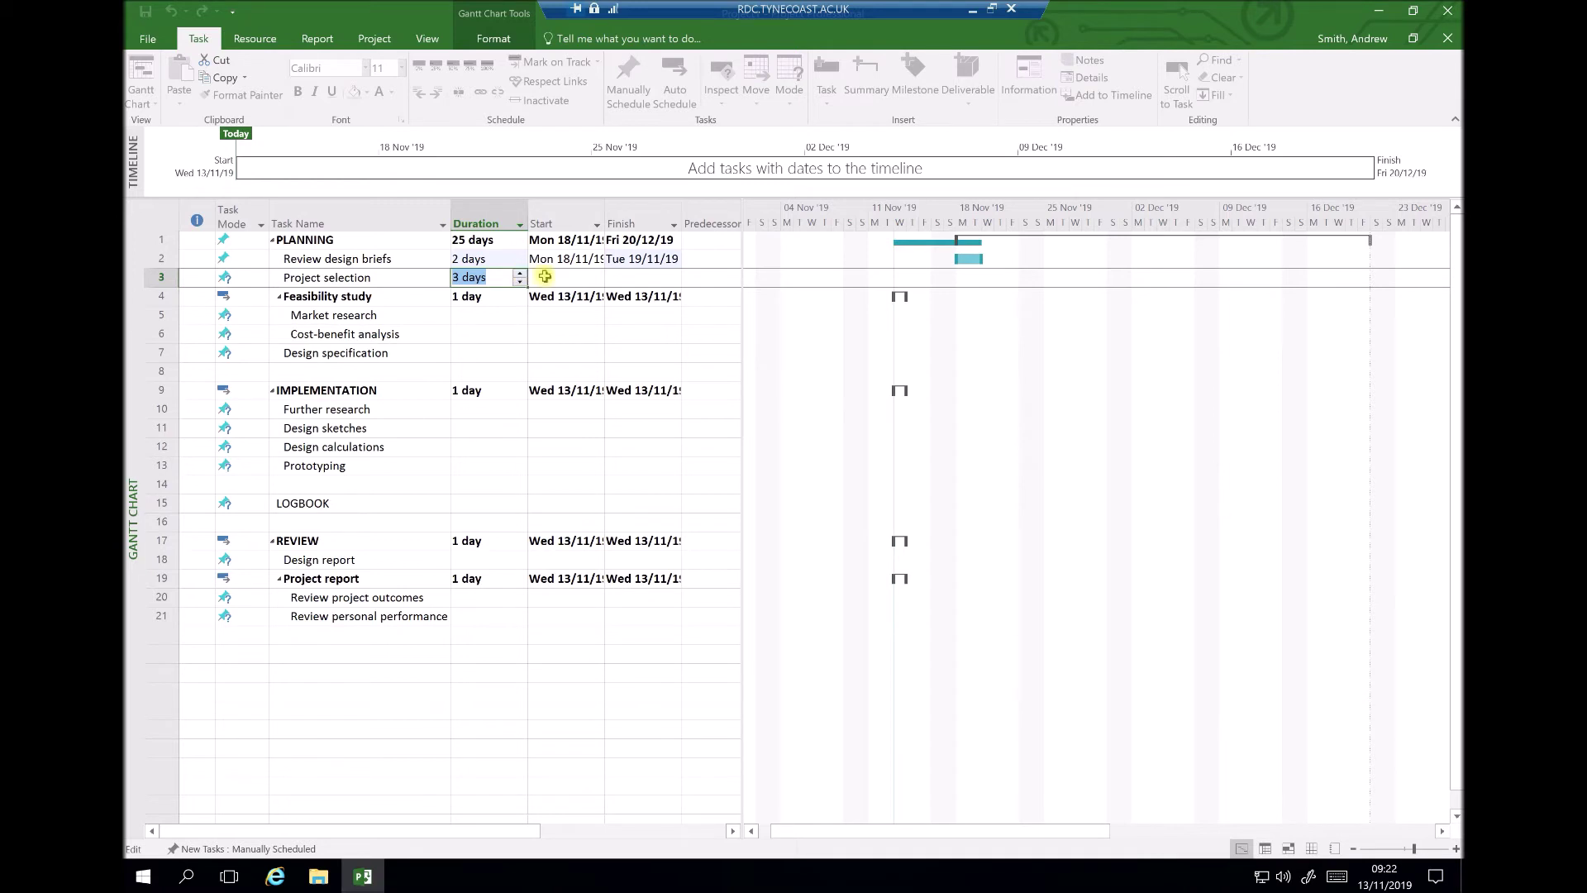
pyautogui.click(560, 278)
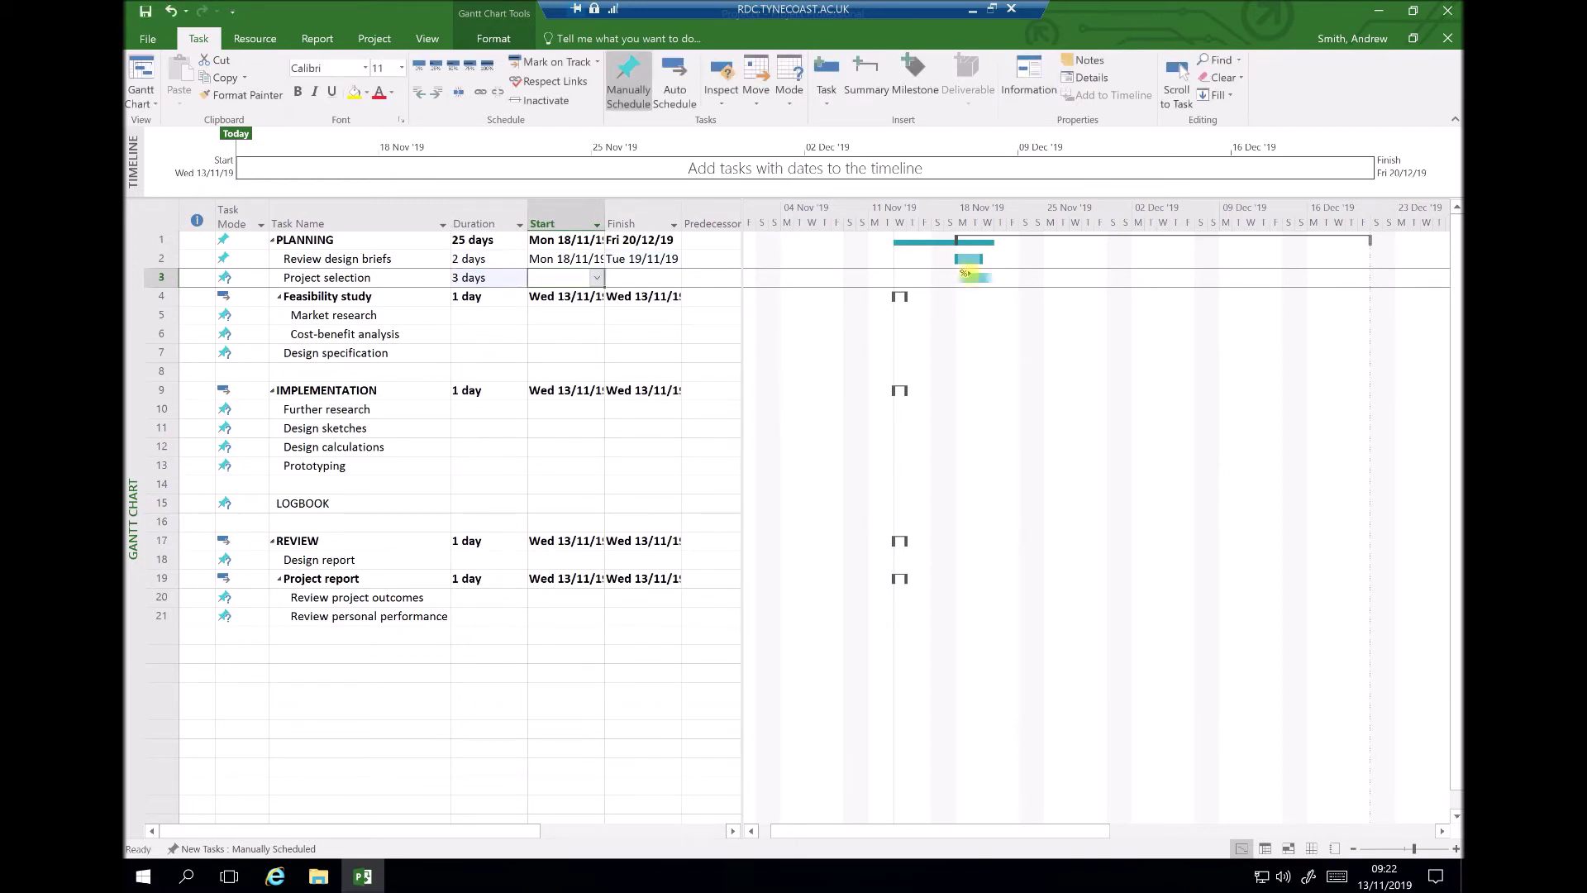
# - Widen the task table to show the full Predecessors column and set task 2 as the predecessor of "Project selection"
pyautogui.moveTo(971, 281)
pyautogui.click(705, 282)
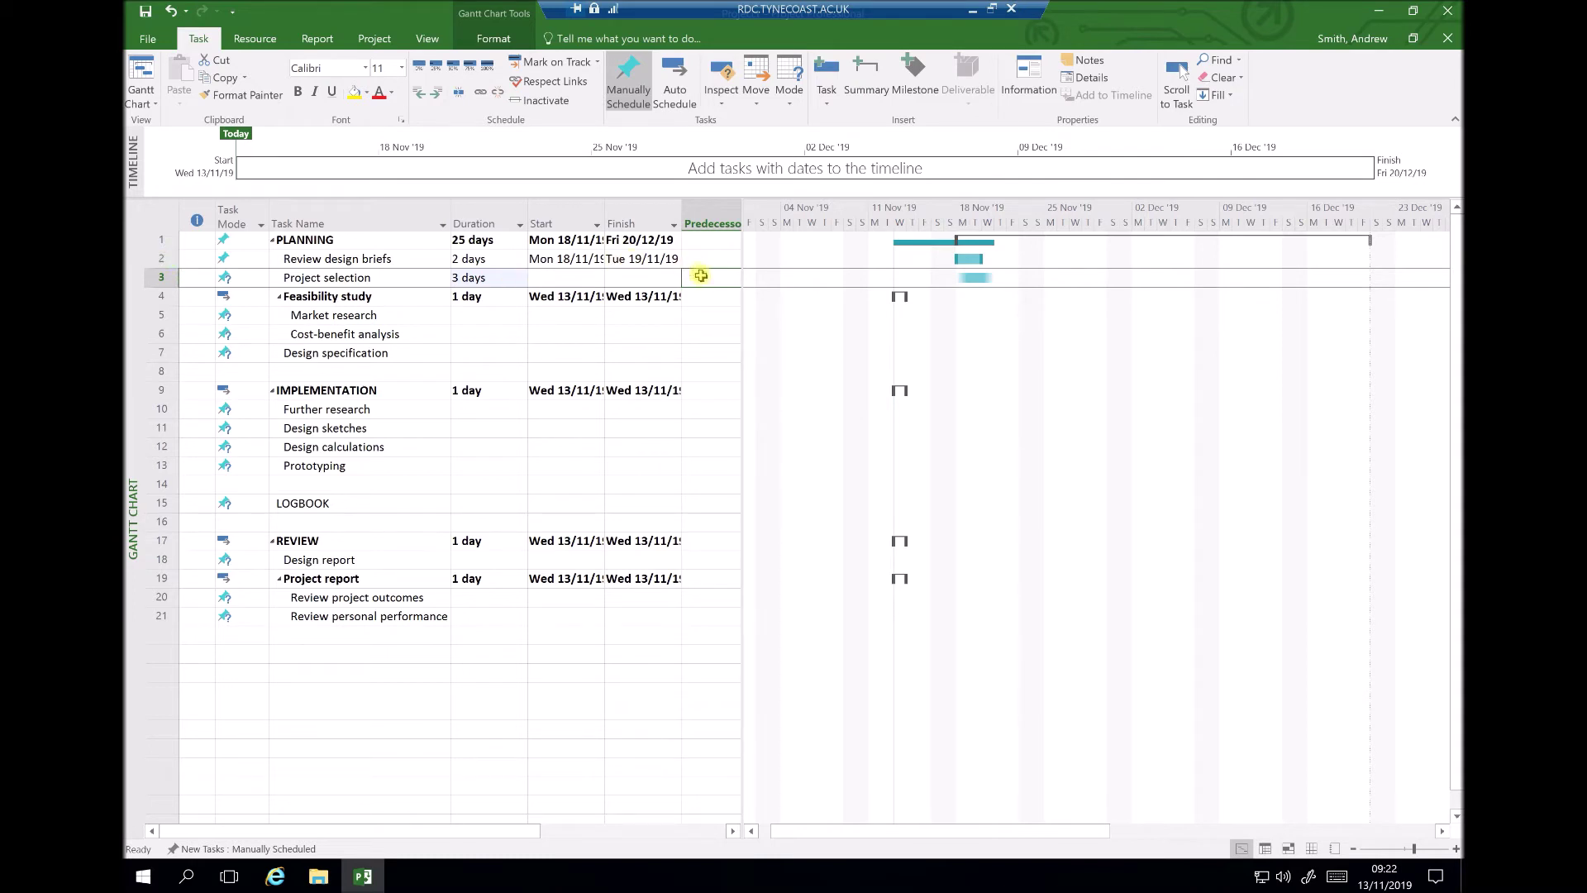
pyautogui.moveTo(746, 208); pyautogui.dragTo(786, 209)
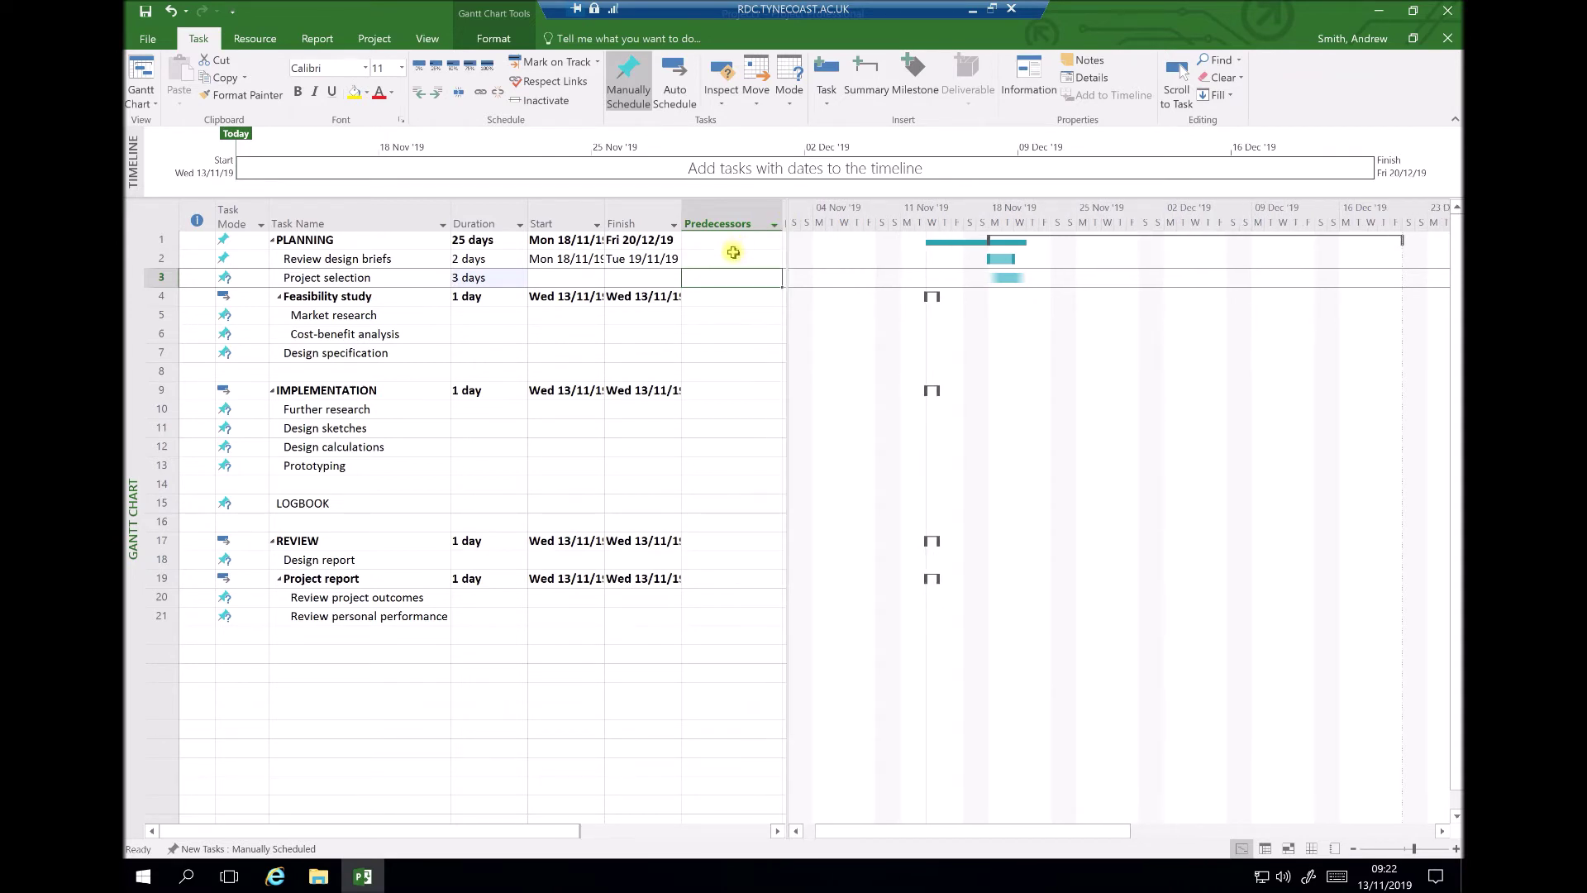
pyautogui.click(726, 278)
pyautogui.write('2')
pyautogui.press('Return')
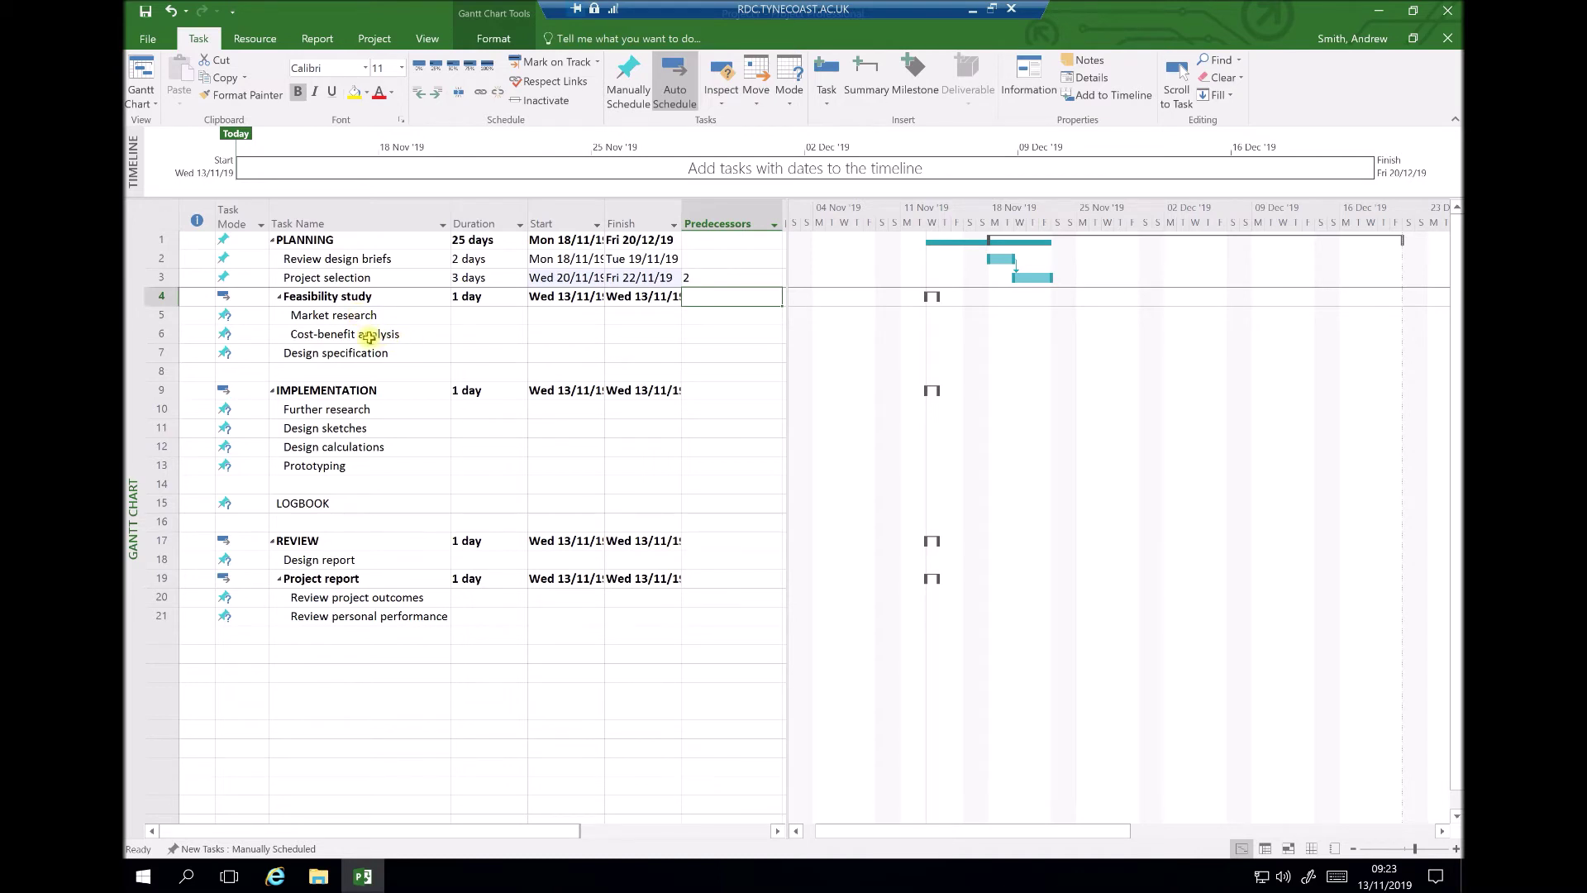
# - Set the durations of "Market research" and "Cost-benefit analysis" to 10 days each
pyautogui.click(479, 314)
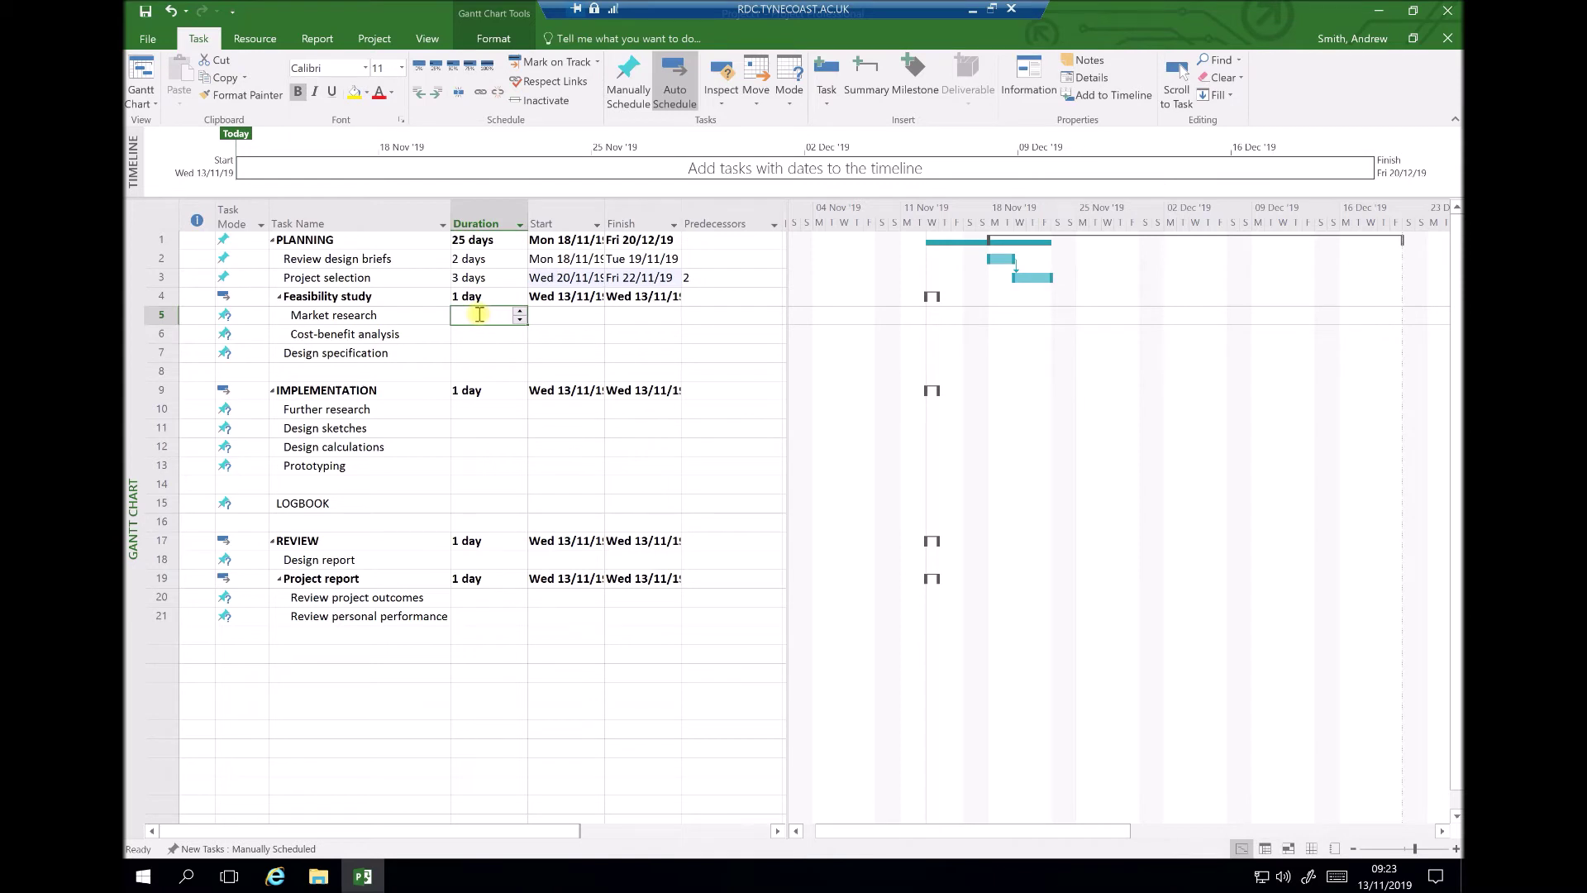
pyautogui.write('10')
pyautogui.press('Return')
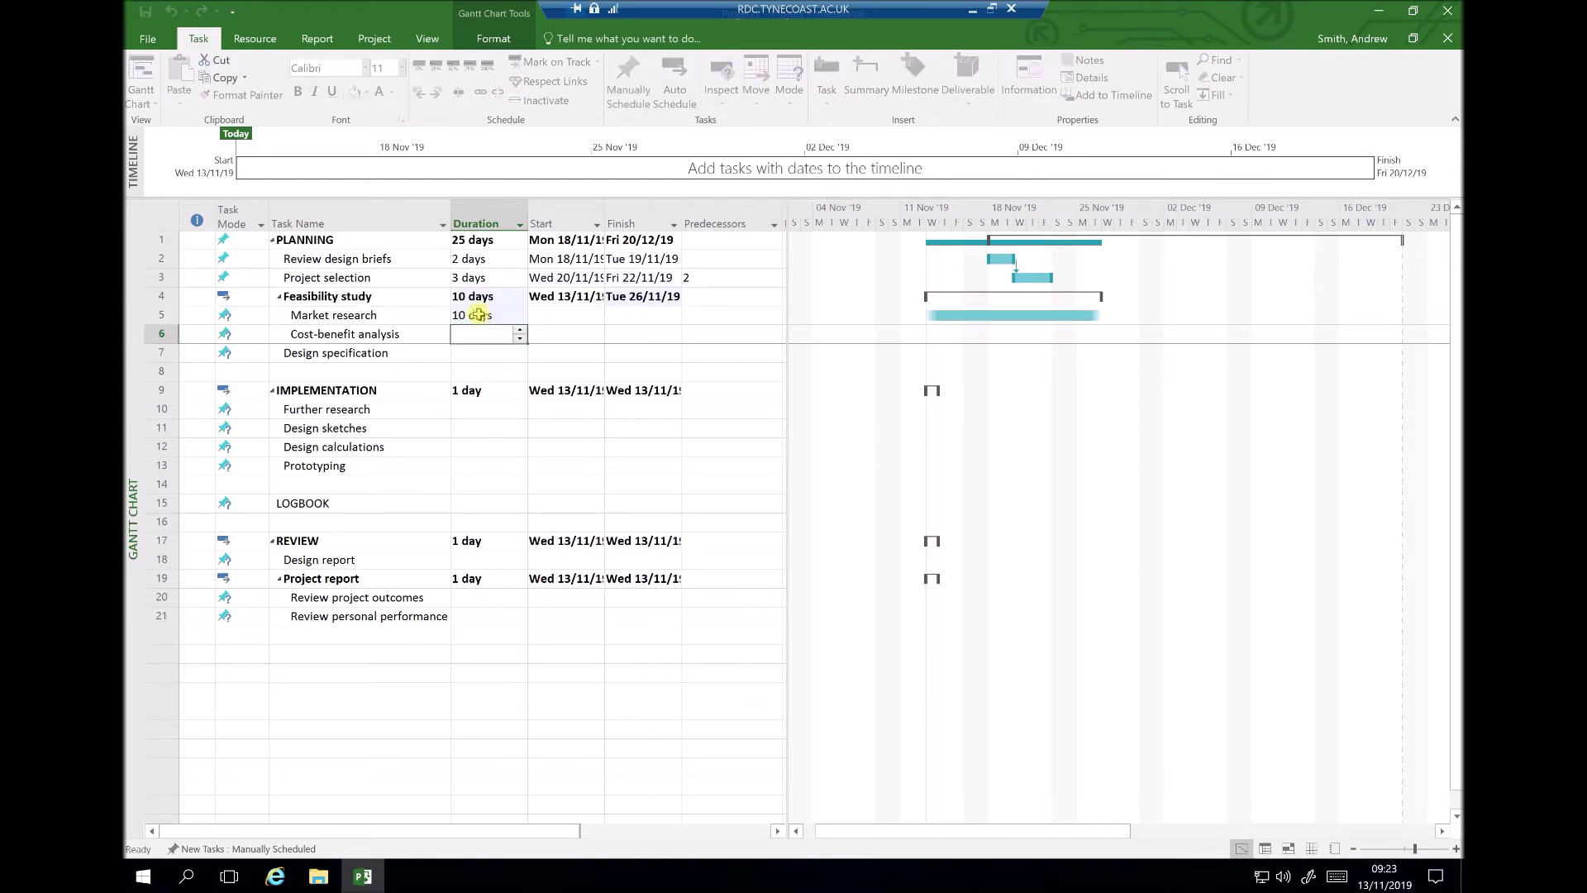
pyautogui.write('10')
pyautogui.press('Return')
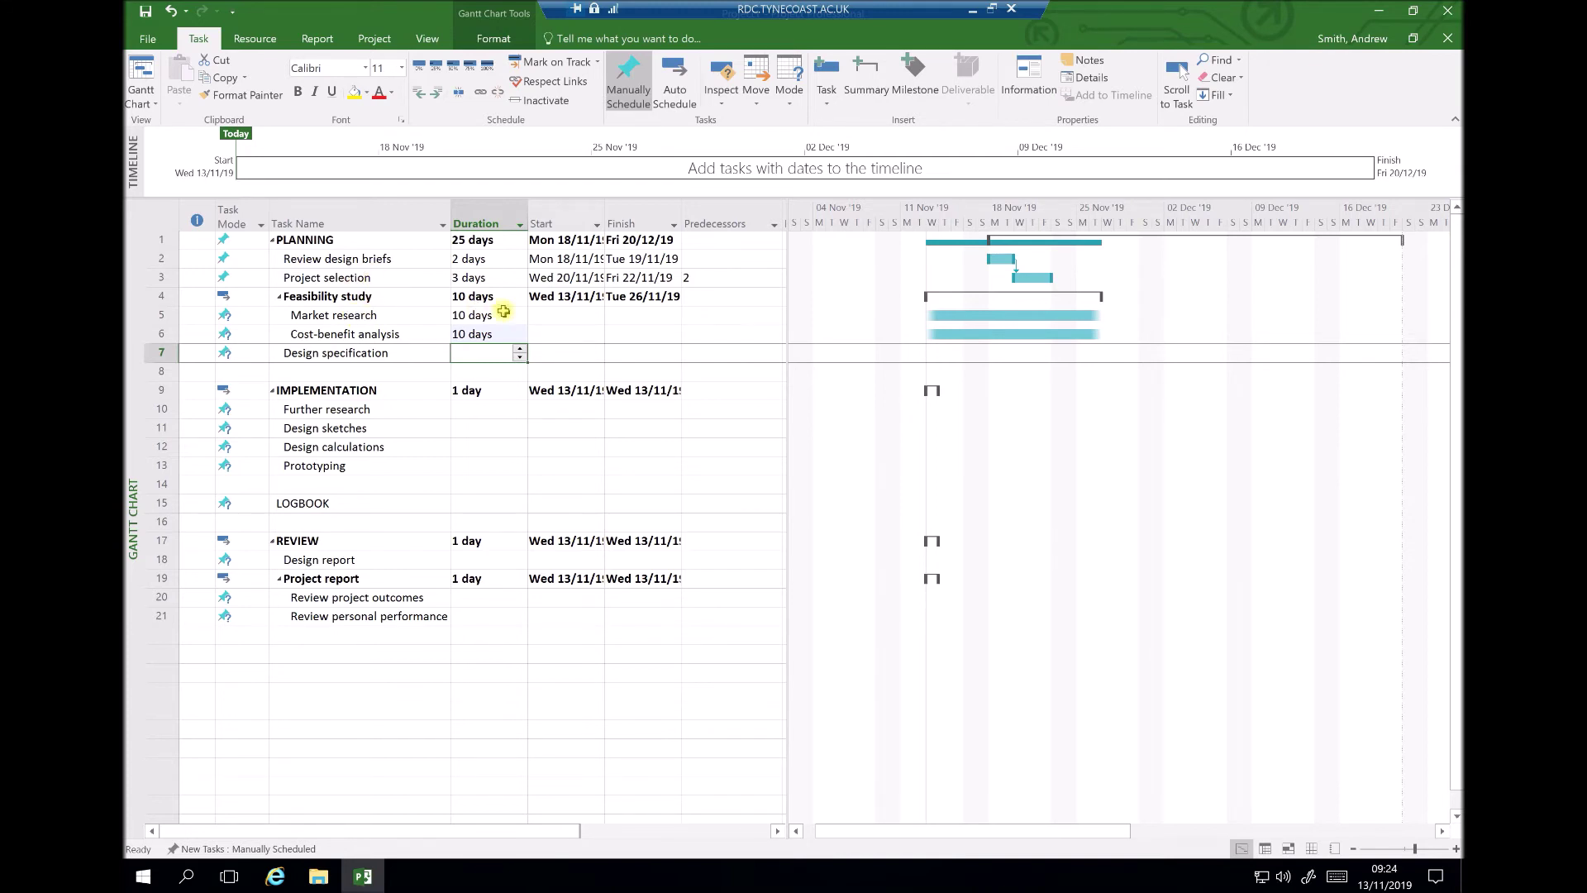
# - Set task 3 as the predecessor of "Market research" and task 5 as the predecessor of "Cost-benefit analysis"
pyautogui.click(719, 311)
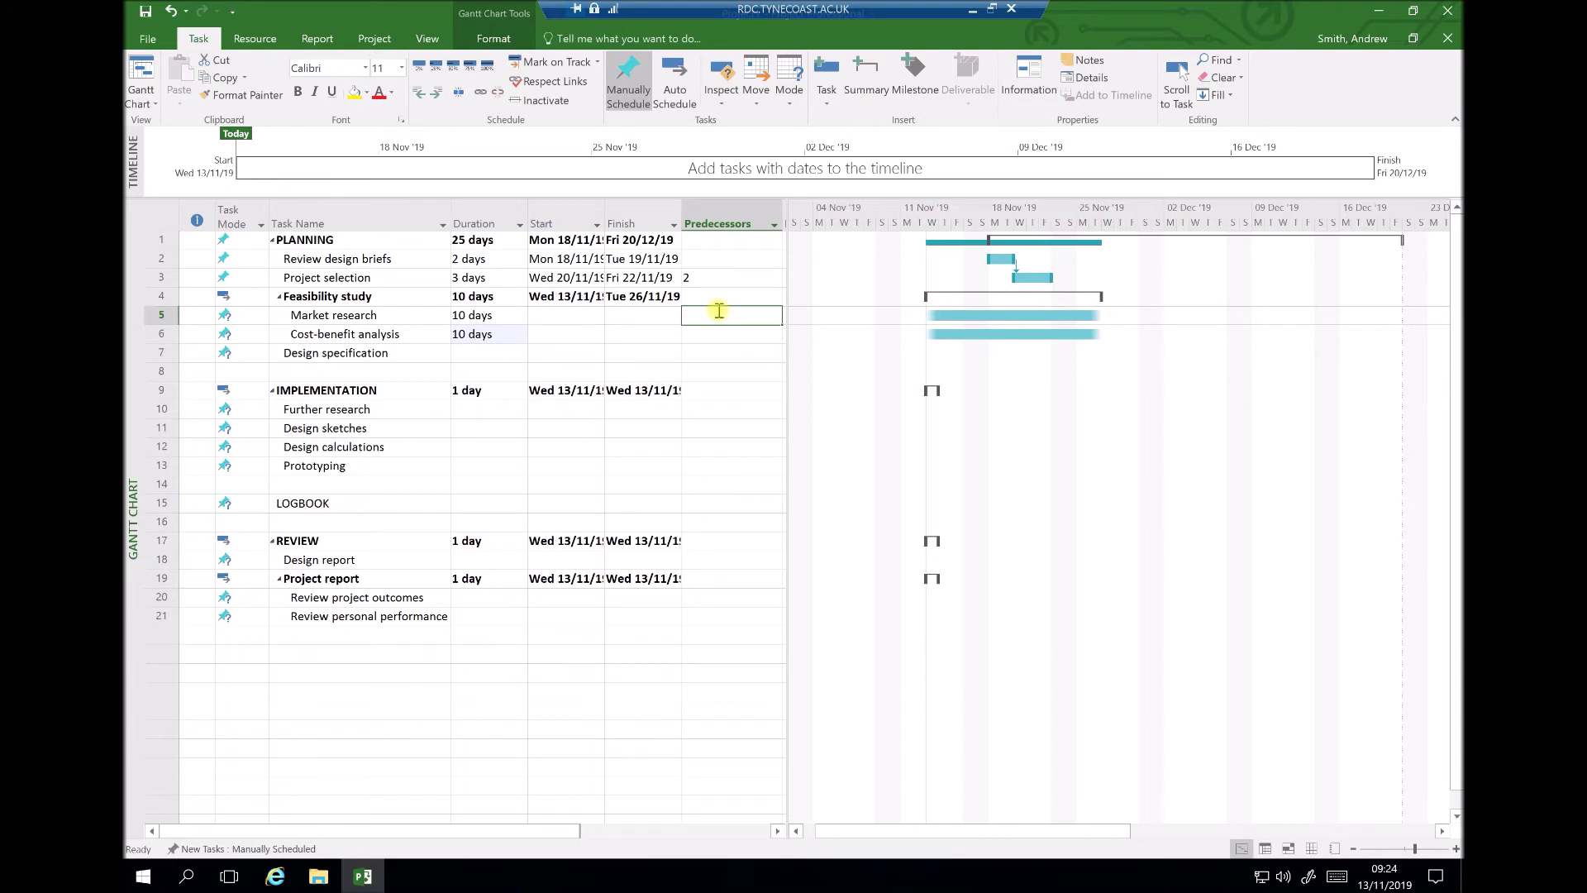
pyautogui.write('3')
pyautogui.press('Return')
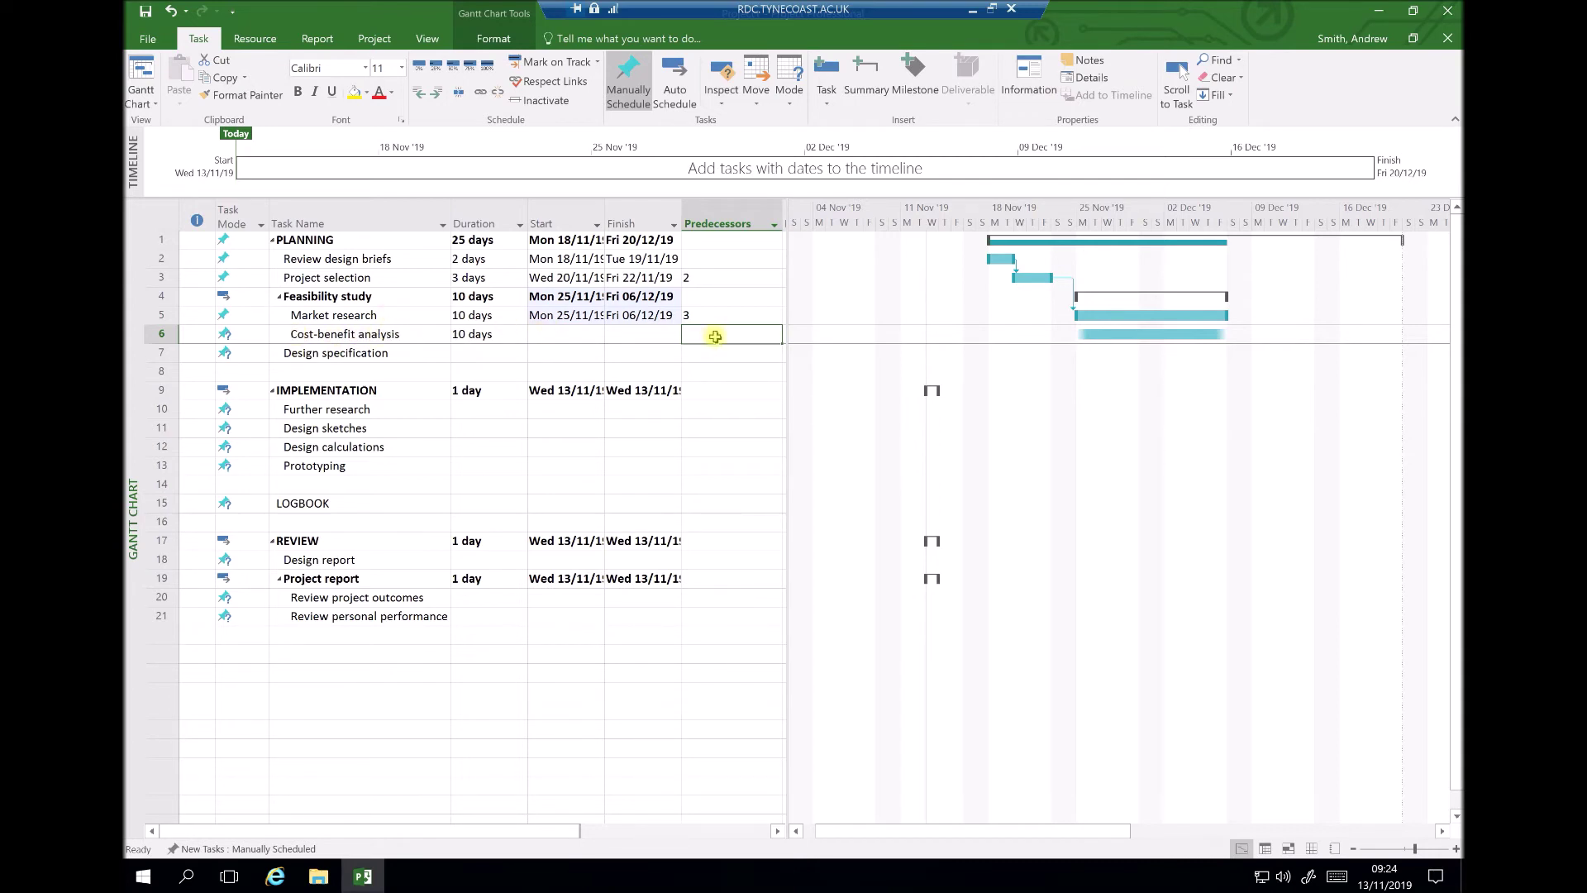
pyautogui.write('5')
pyautogui.press('Return')
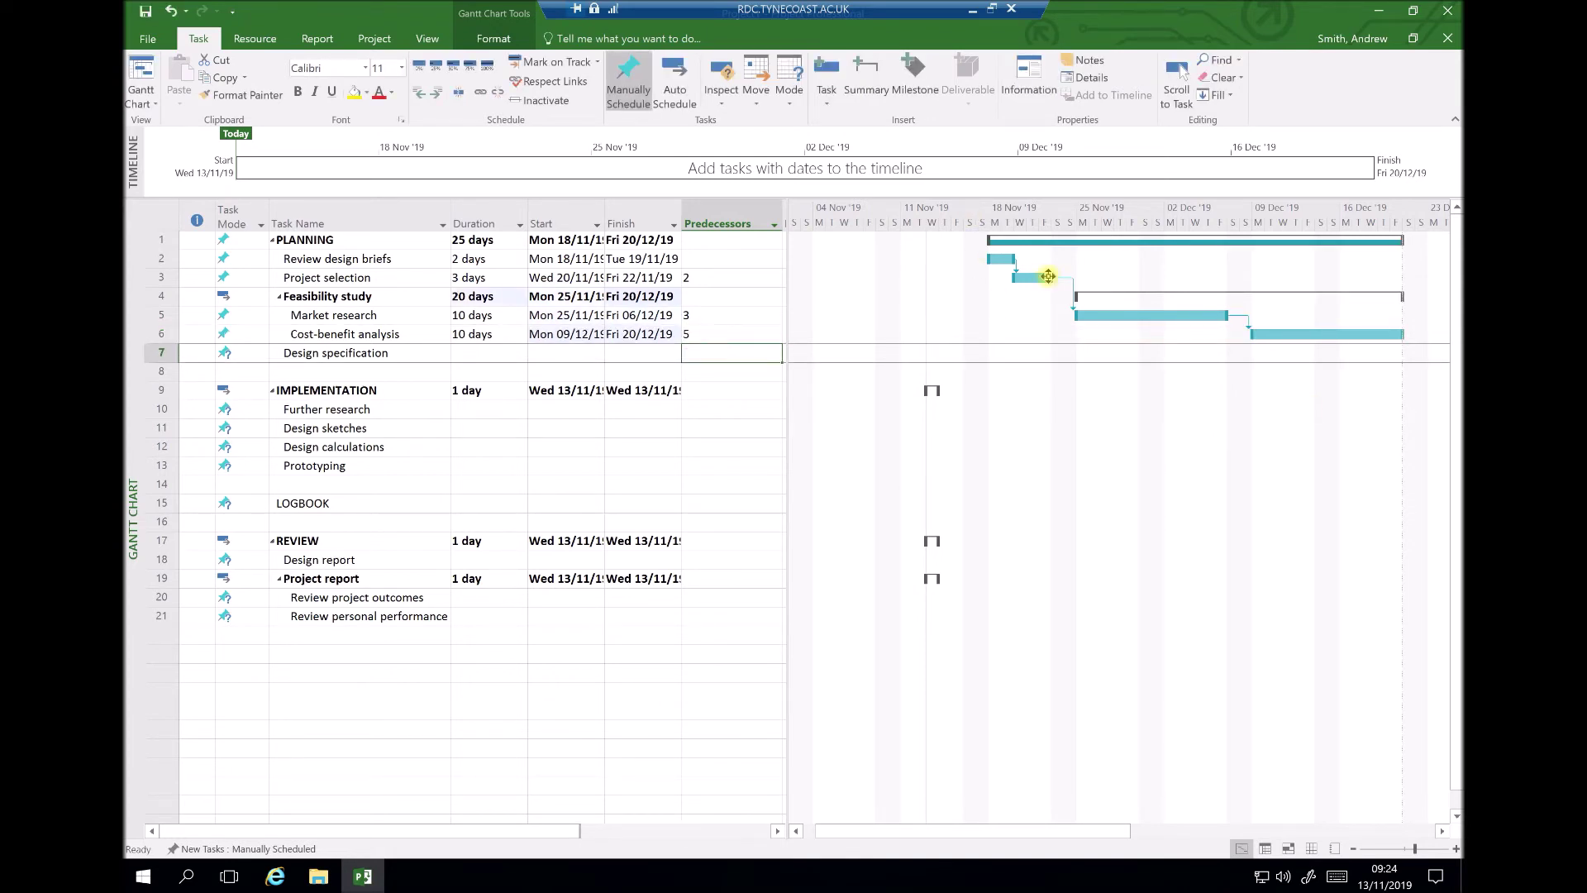
# - Remove the predecessor of "Cost-benefit analysis" and move its Gantt bar to start on Monday 25 November 2019, alongside "Market research"
pyautogui.click(1442, 830)
pyautogui.click(1442, 830)
pyautogui.click(1442, 830)
pyautogui.click(1442, 831)
pyautogui.click(1442, 830)
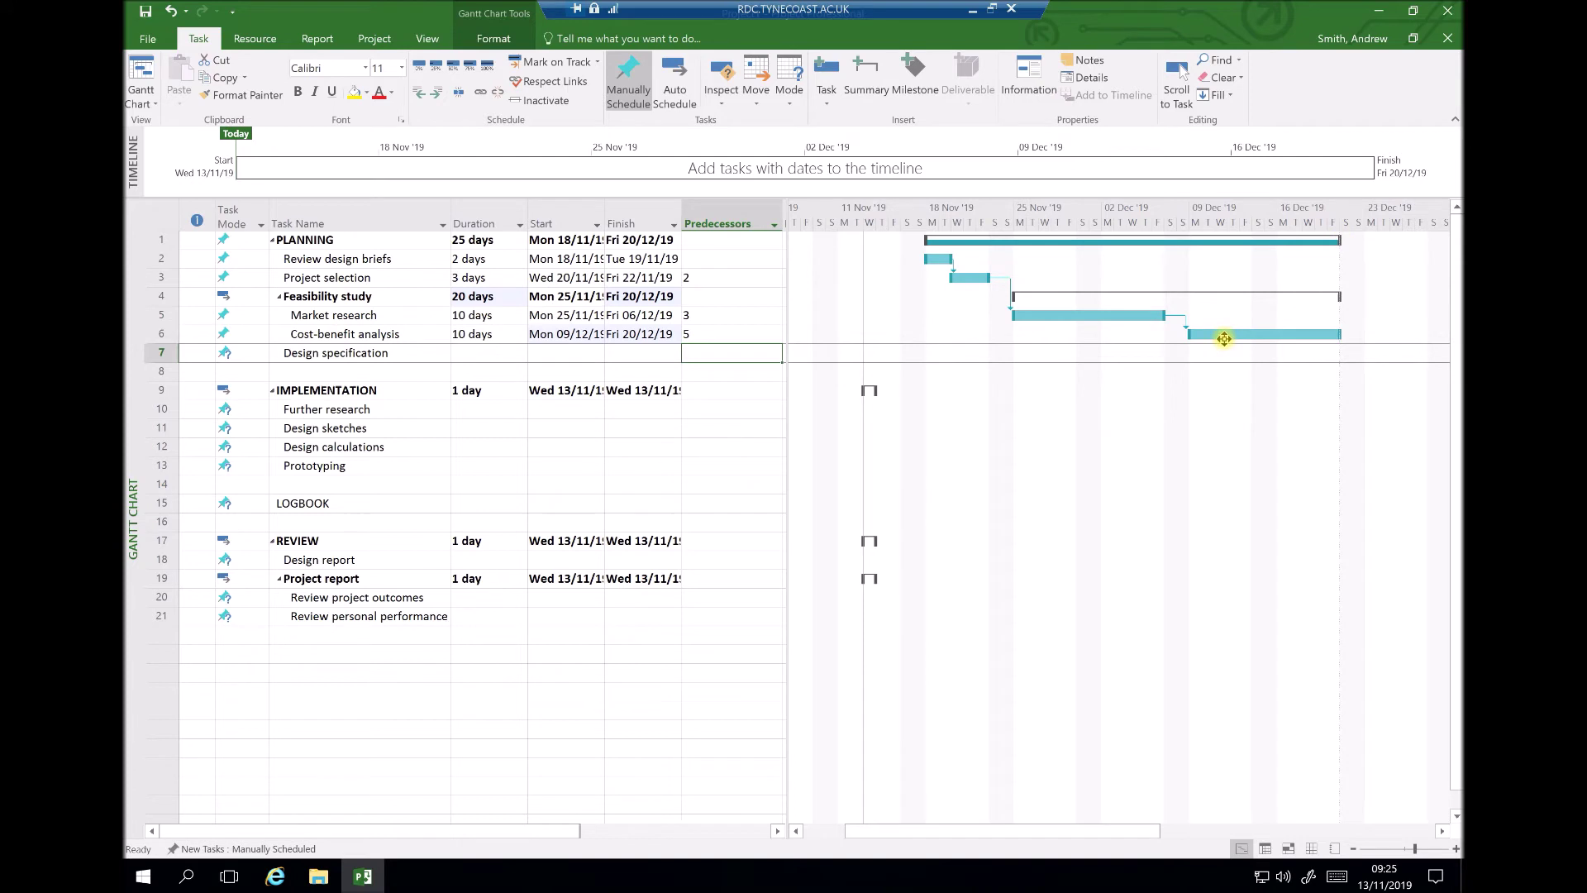
pyautogui.moveTo(1223, 339)
pyautogui.doubleClick(705, 334)
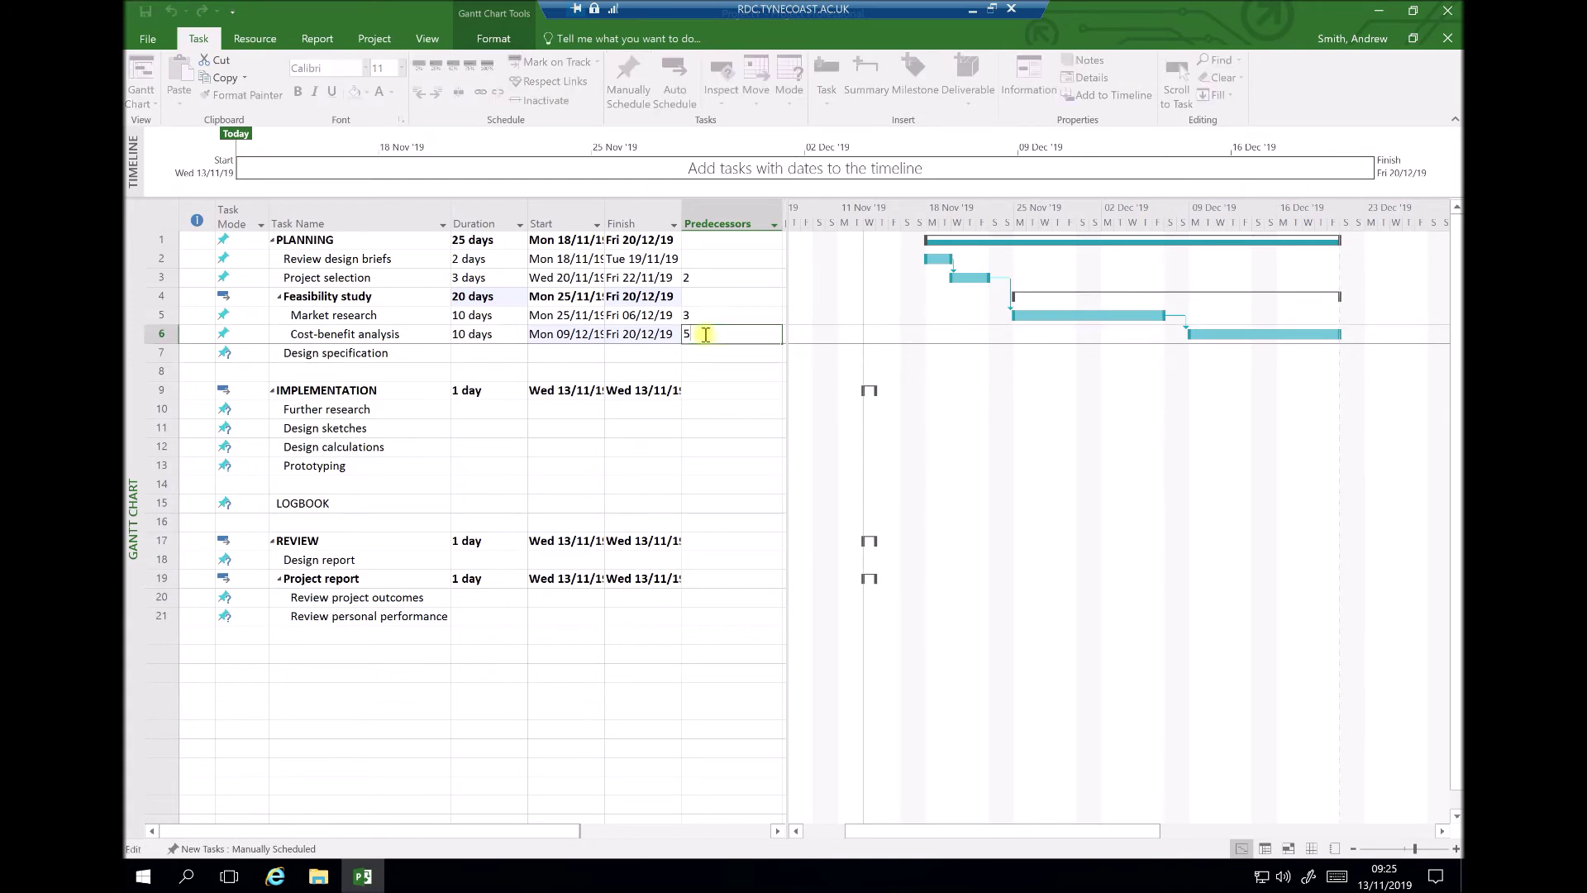
pyautogui.press('BackSpace')
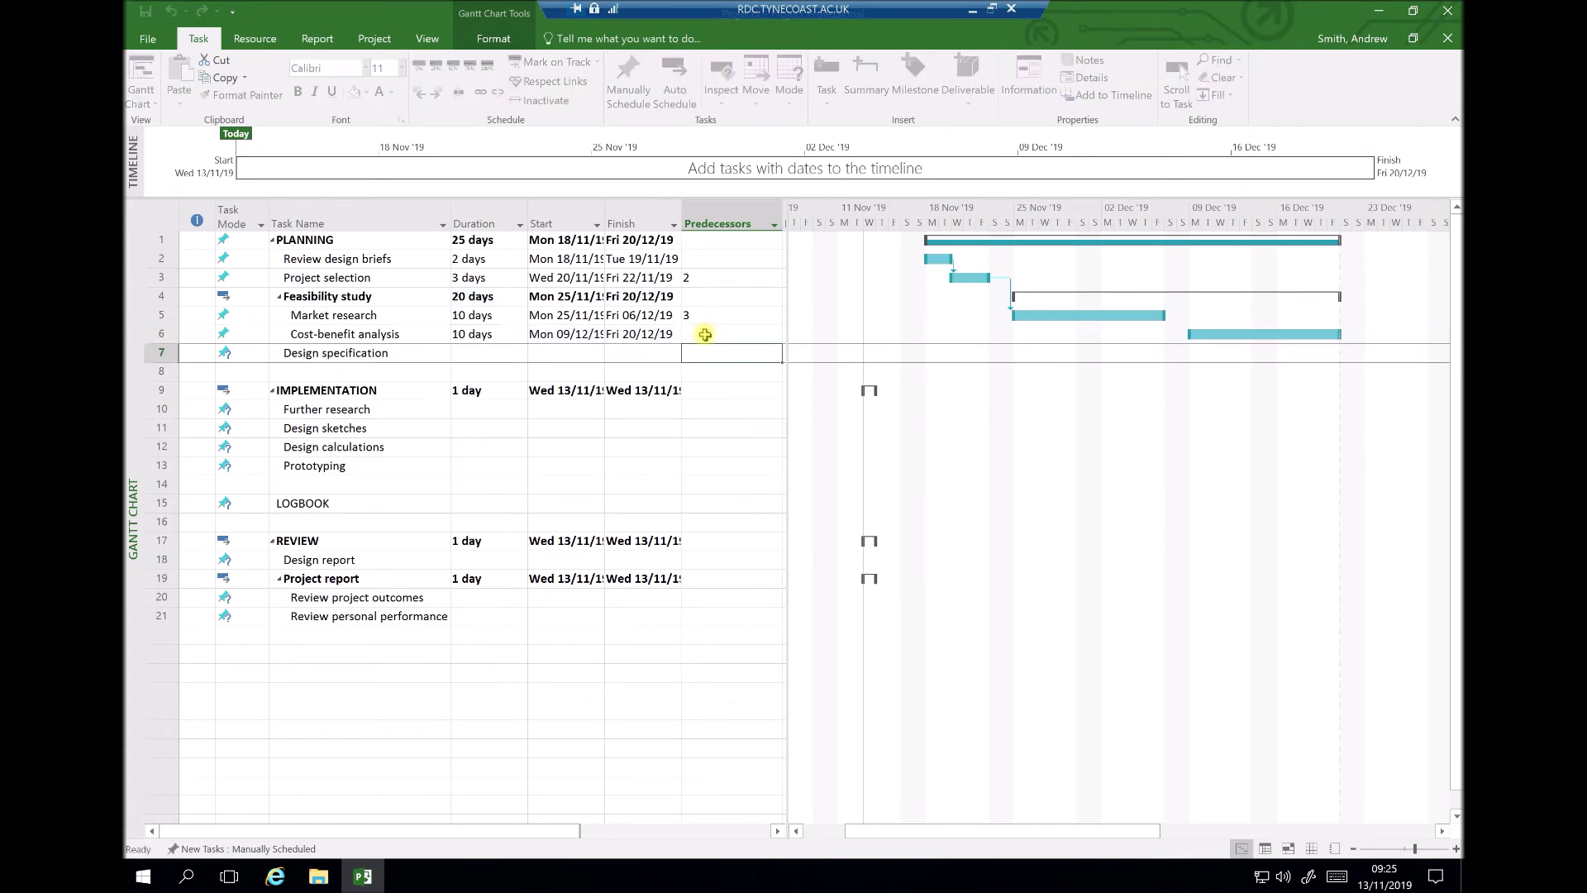
pyautogui.press('Return')
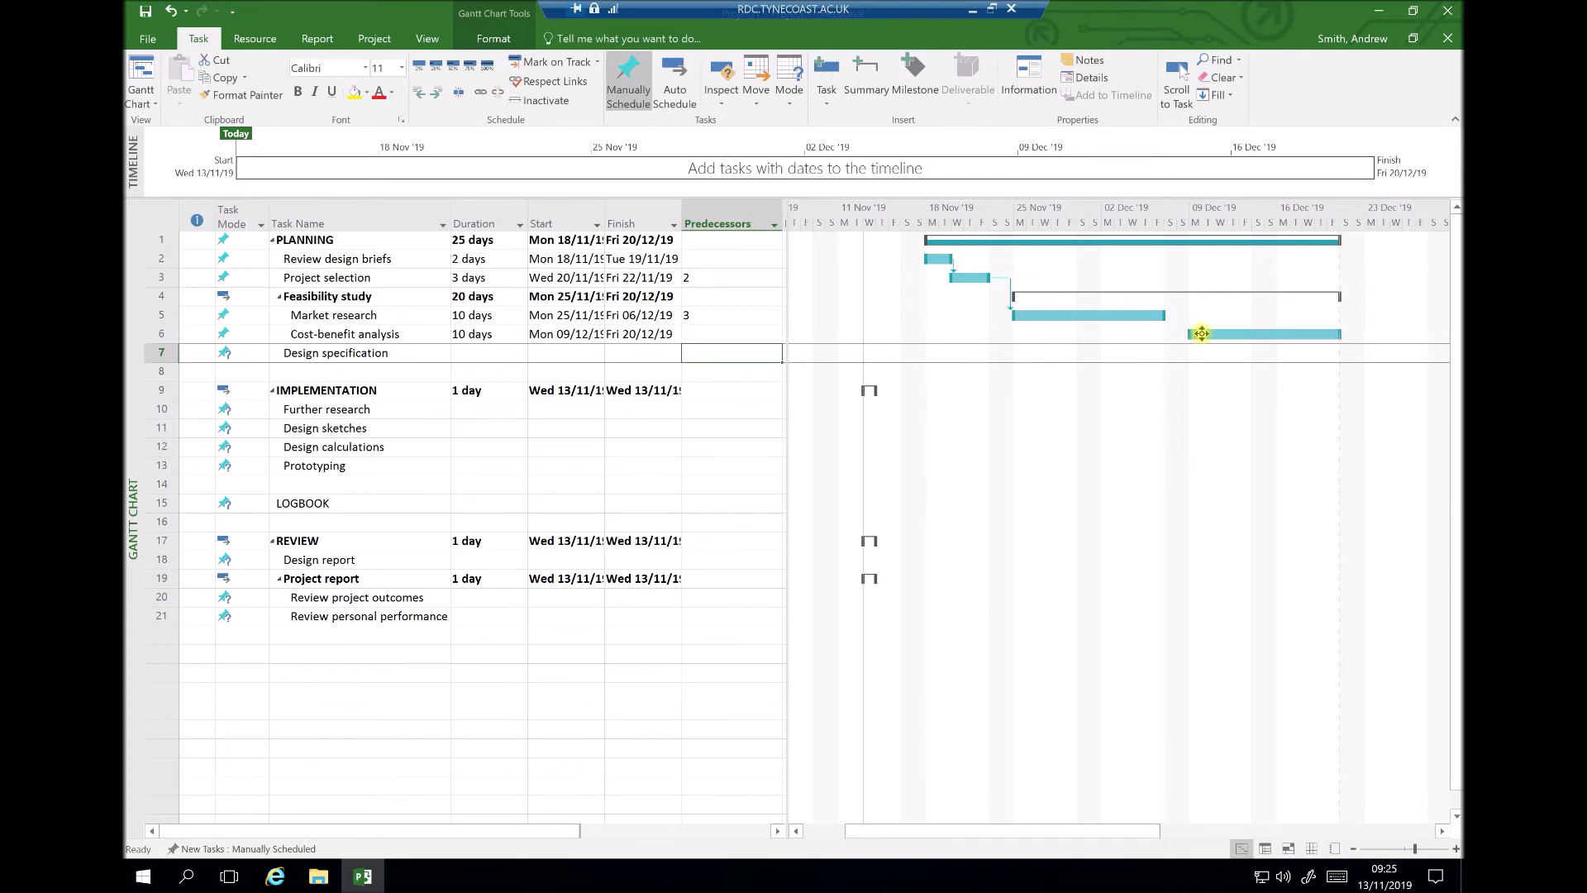
pyautogui.moveTo(1201, 334); pyautogui.dragTo(1027, 340)
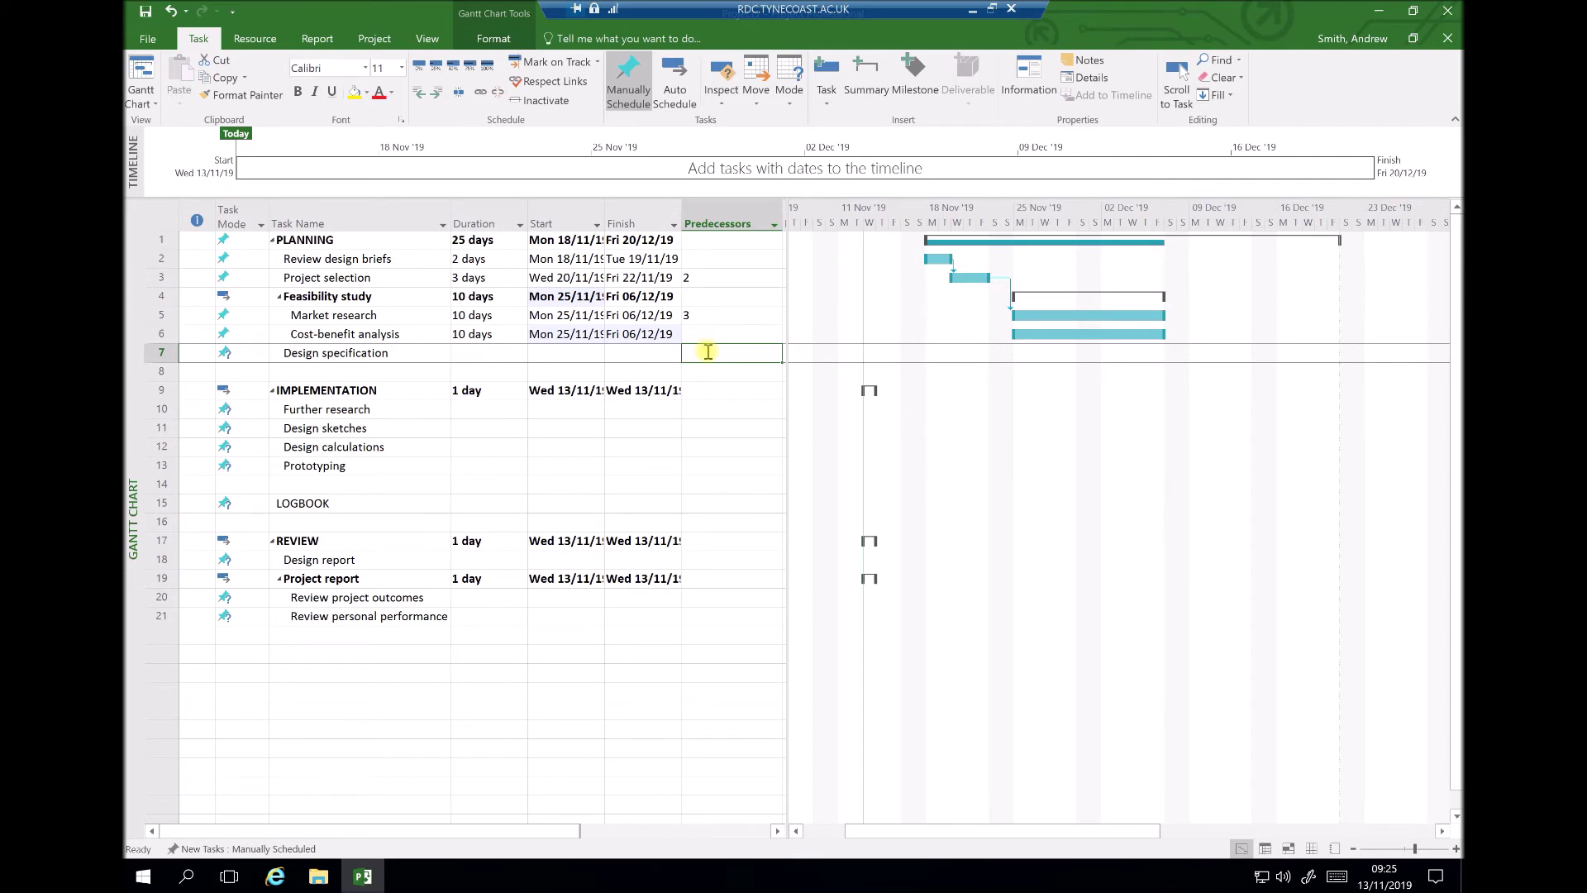
# - Set task 4 as the predecessor of "Design specification" and set its duration to 10 days
pyautogui.write('4')
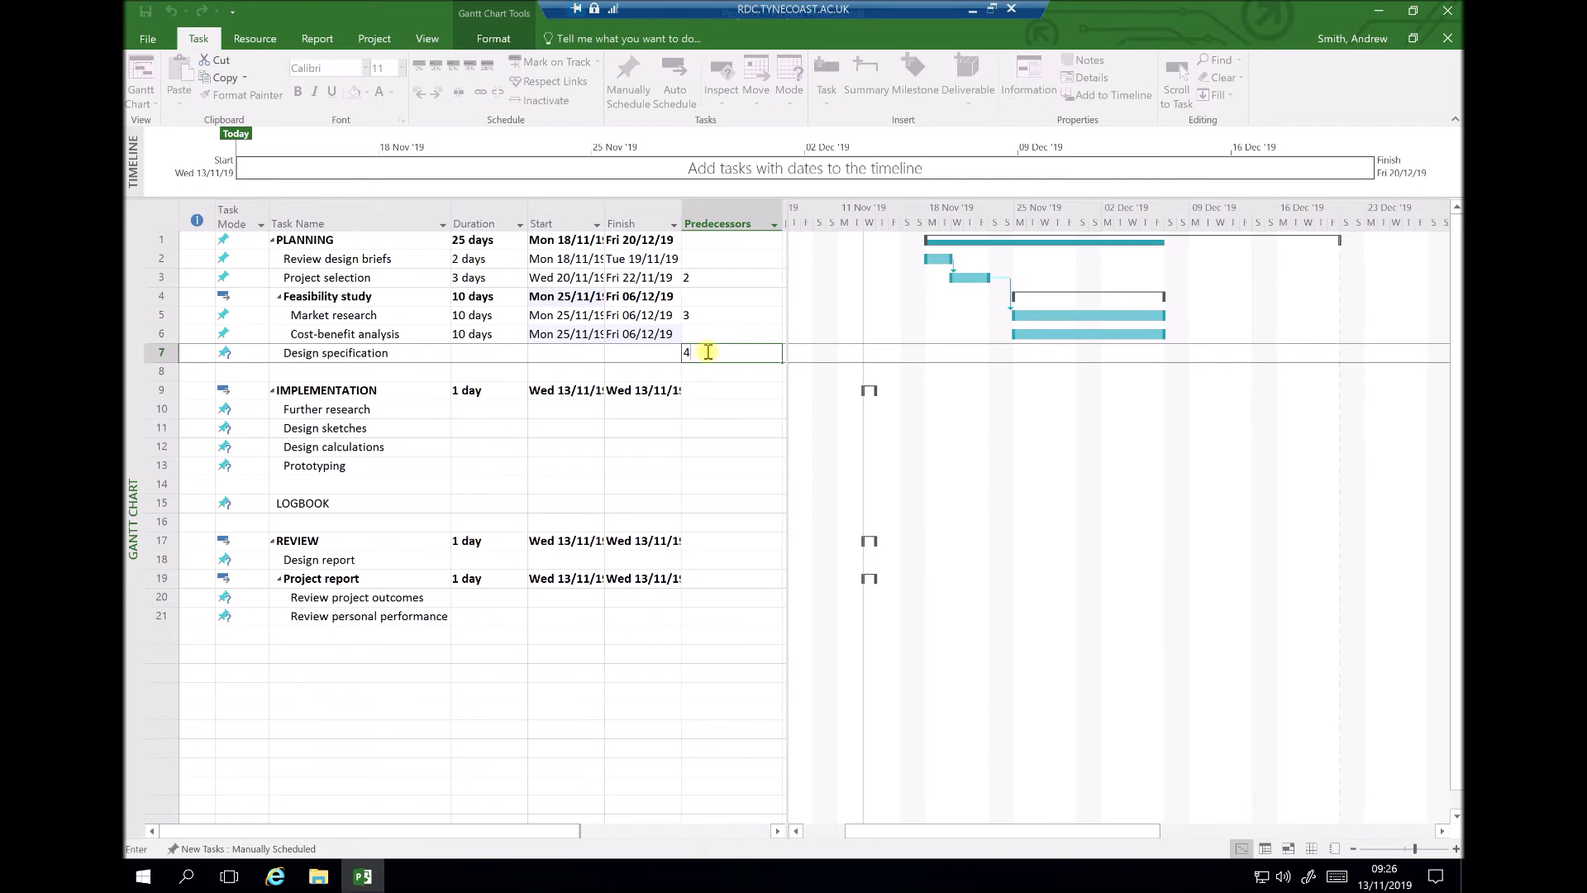
pyautogui.press('Return')
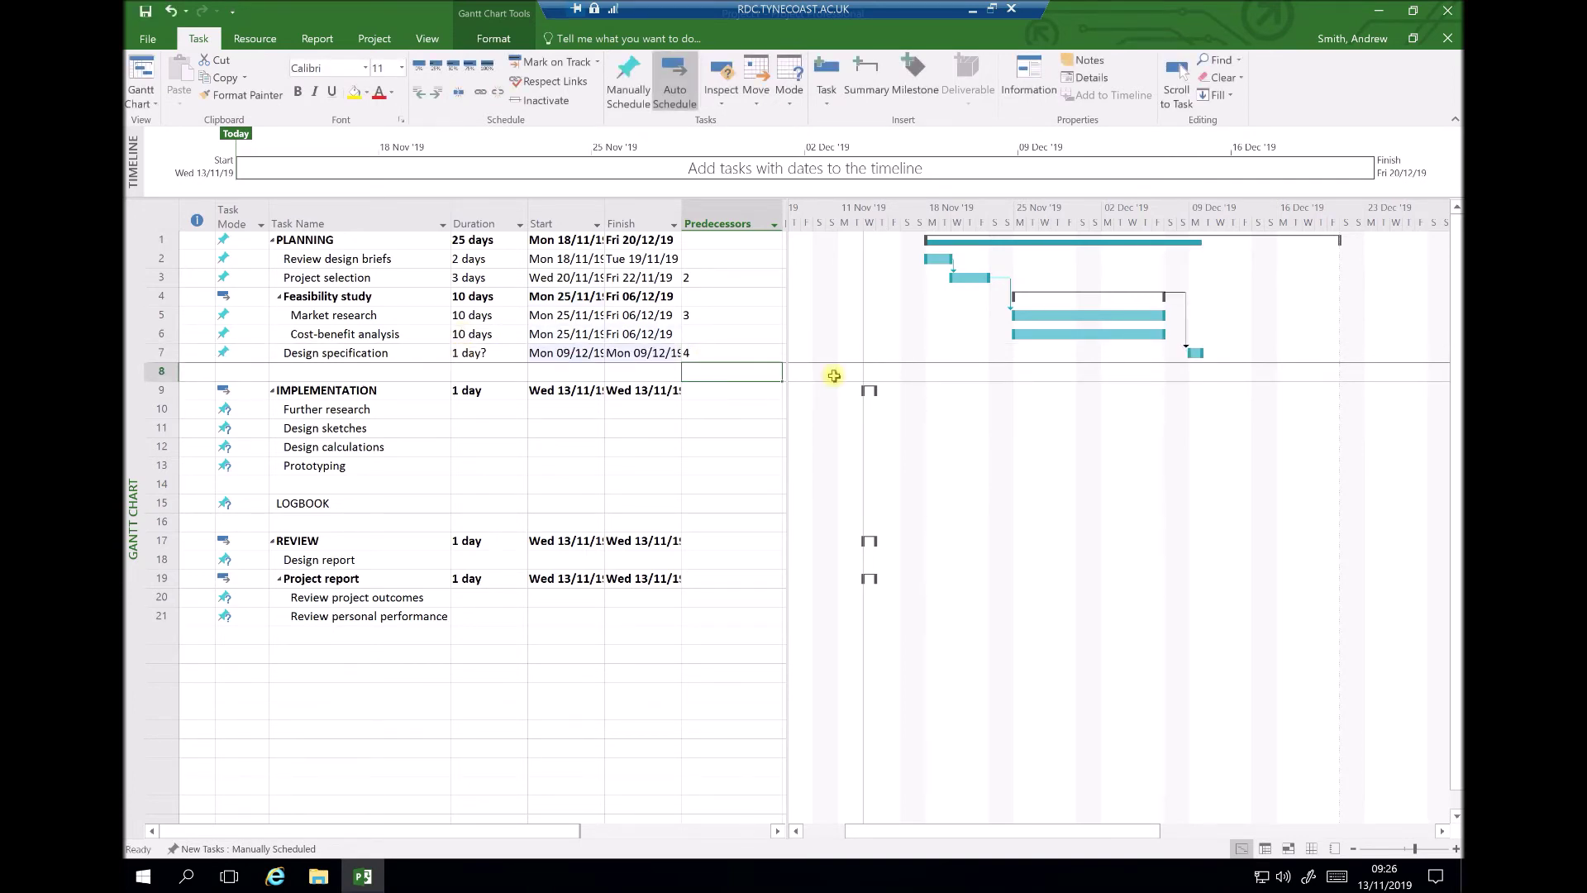
pyautogui.click(469, 353)
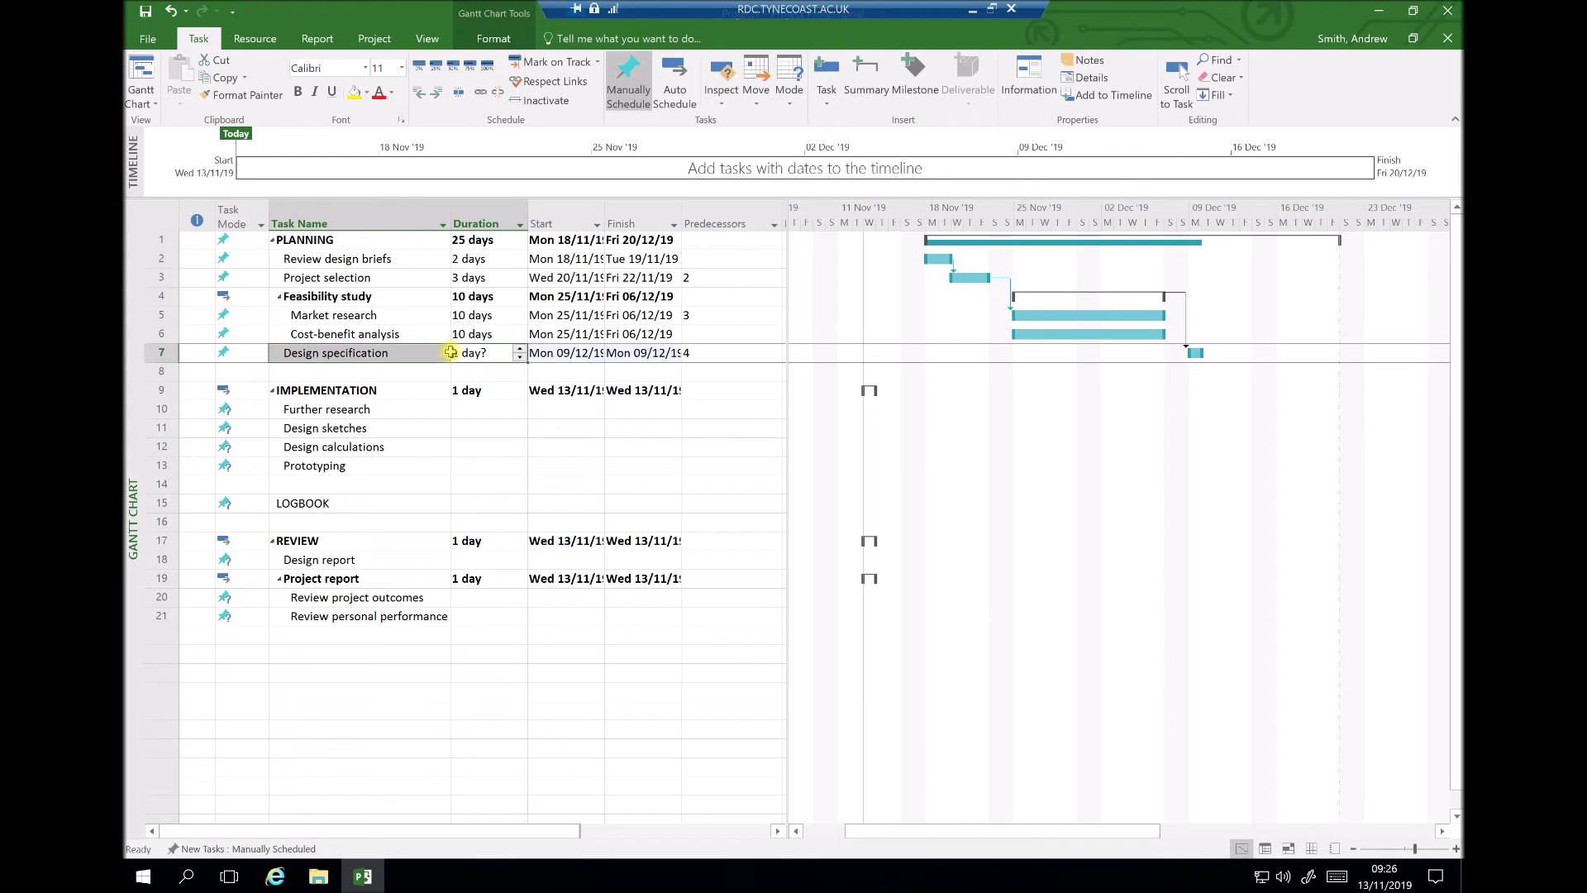
pyautogui.click(455, 352)
pyautogui.write('0')
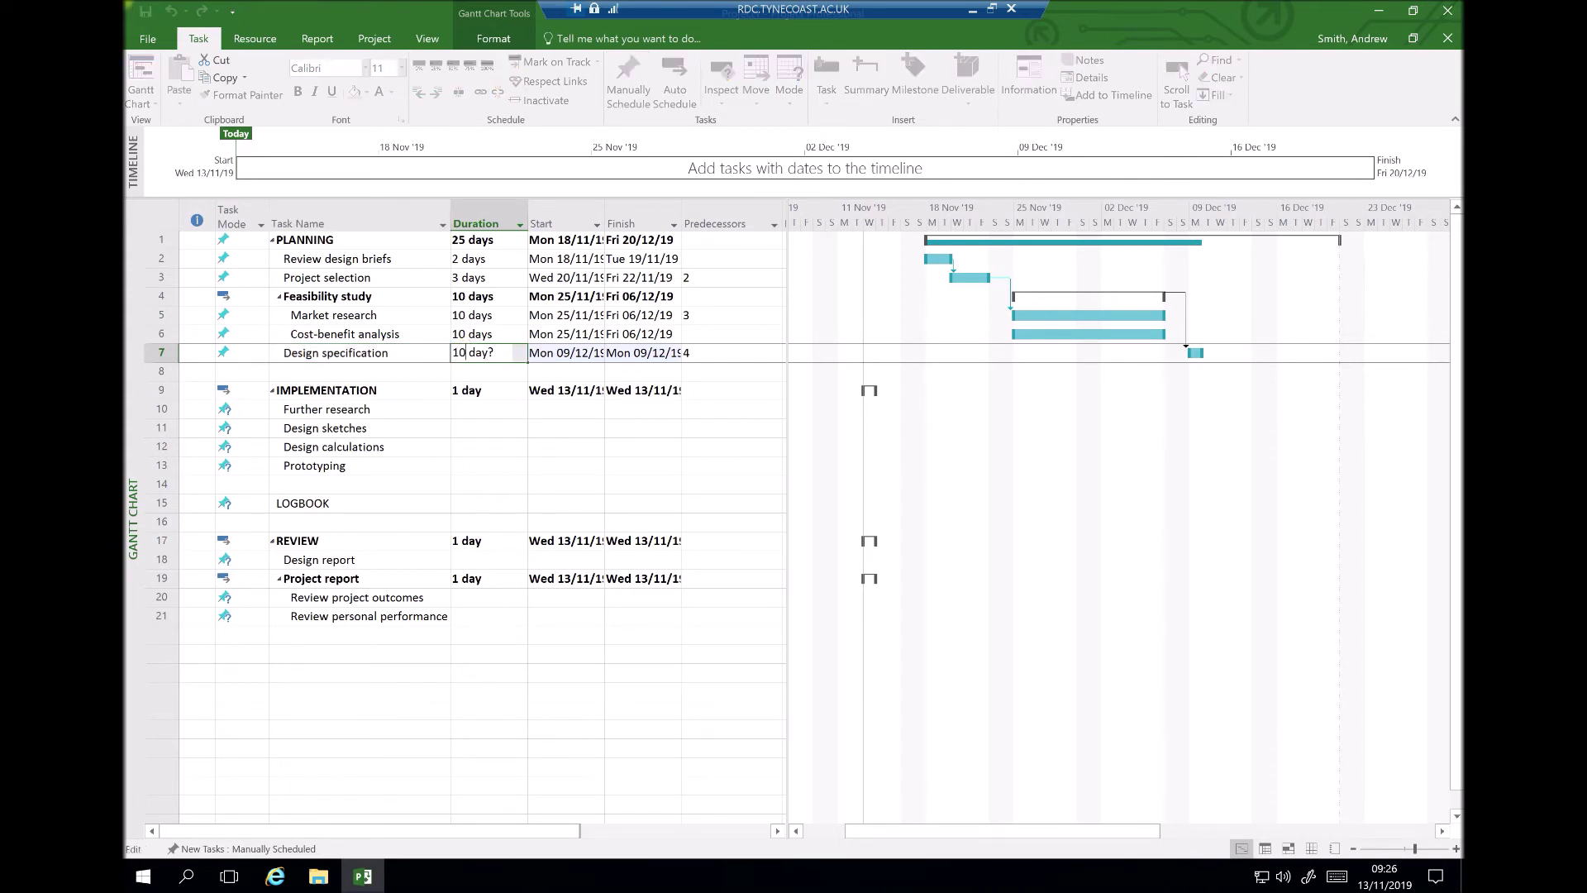
pyautogui.press('Return')
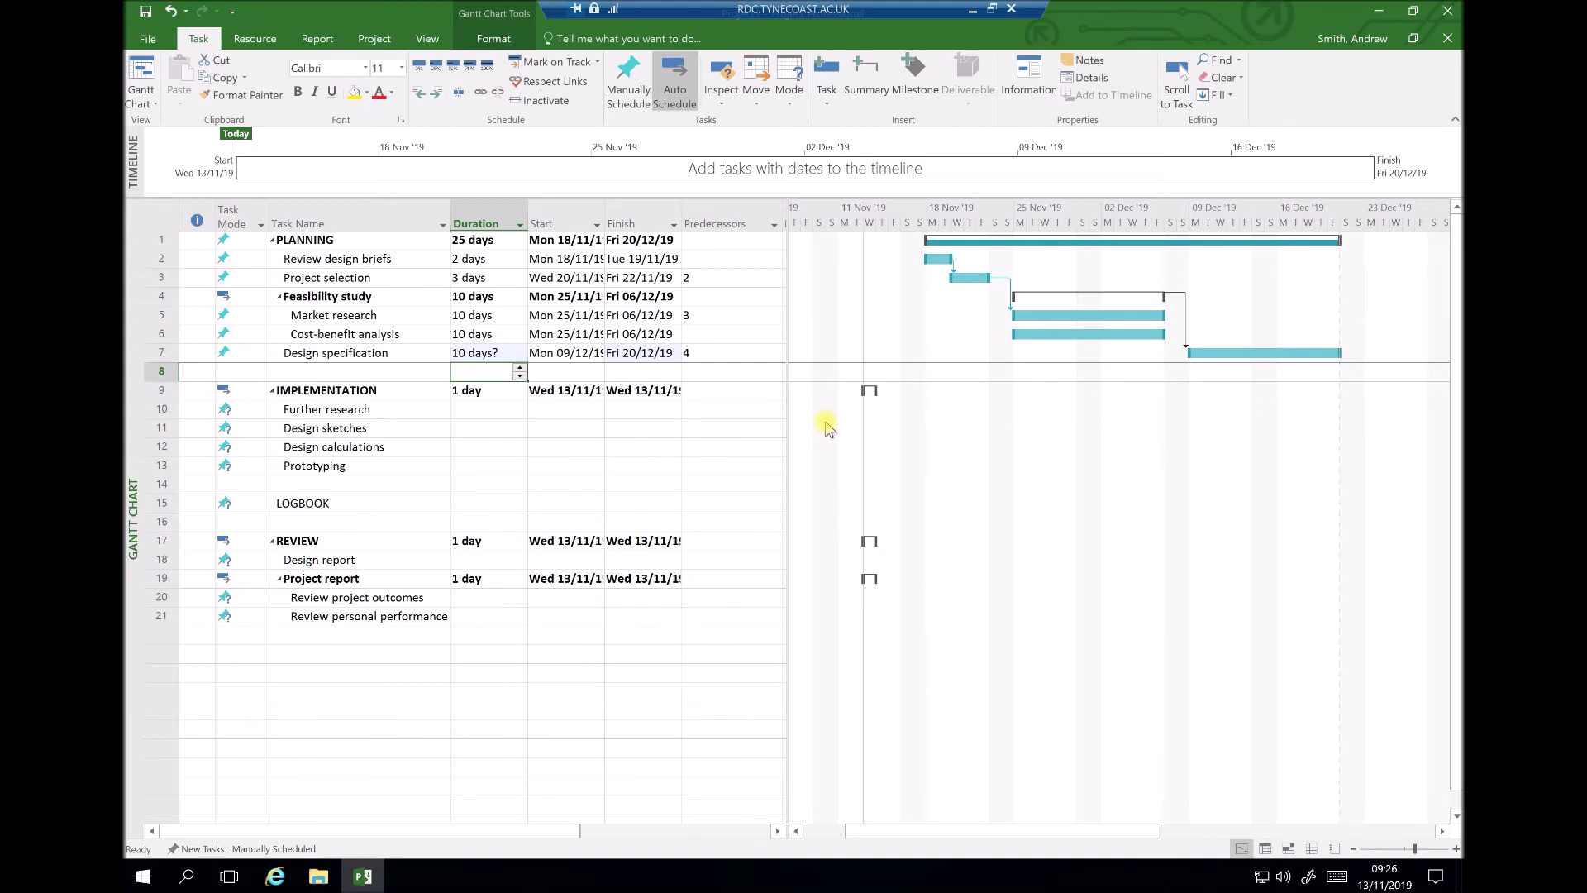
# - Undo the last duration change on "Design specification"
pyautogui.hotkey('ctrl', 'z')
# - Set task 7 as the predecessor of "Further research" under IMPLEMENTATION
pyautogui.click(400, 397)
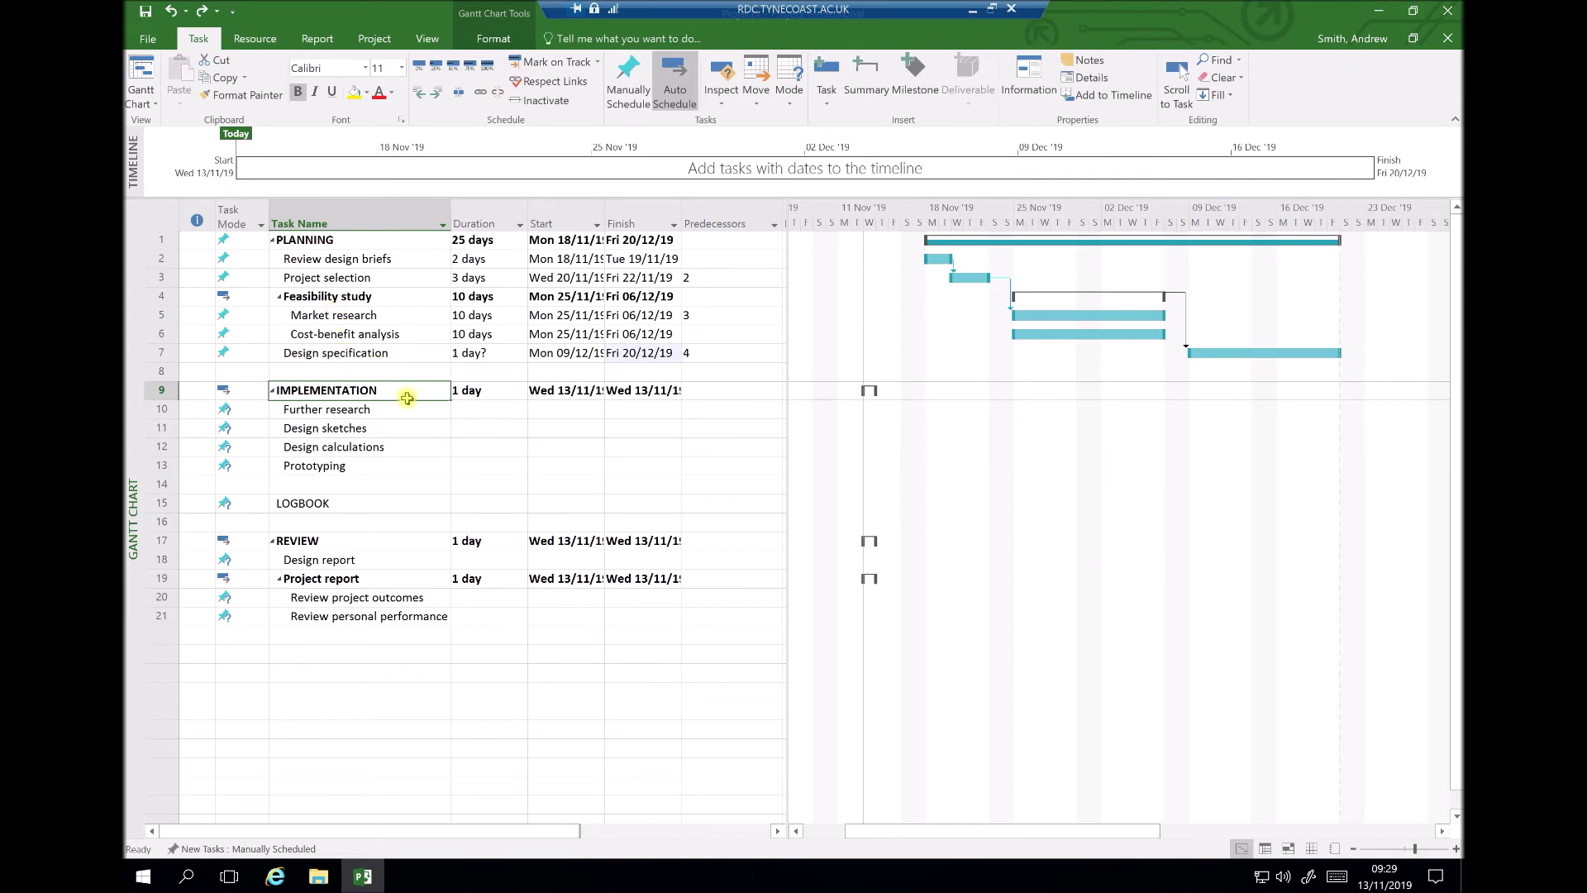
pyautogui.click(378, 413)
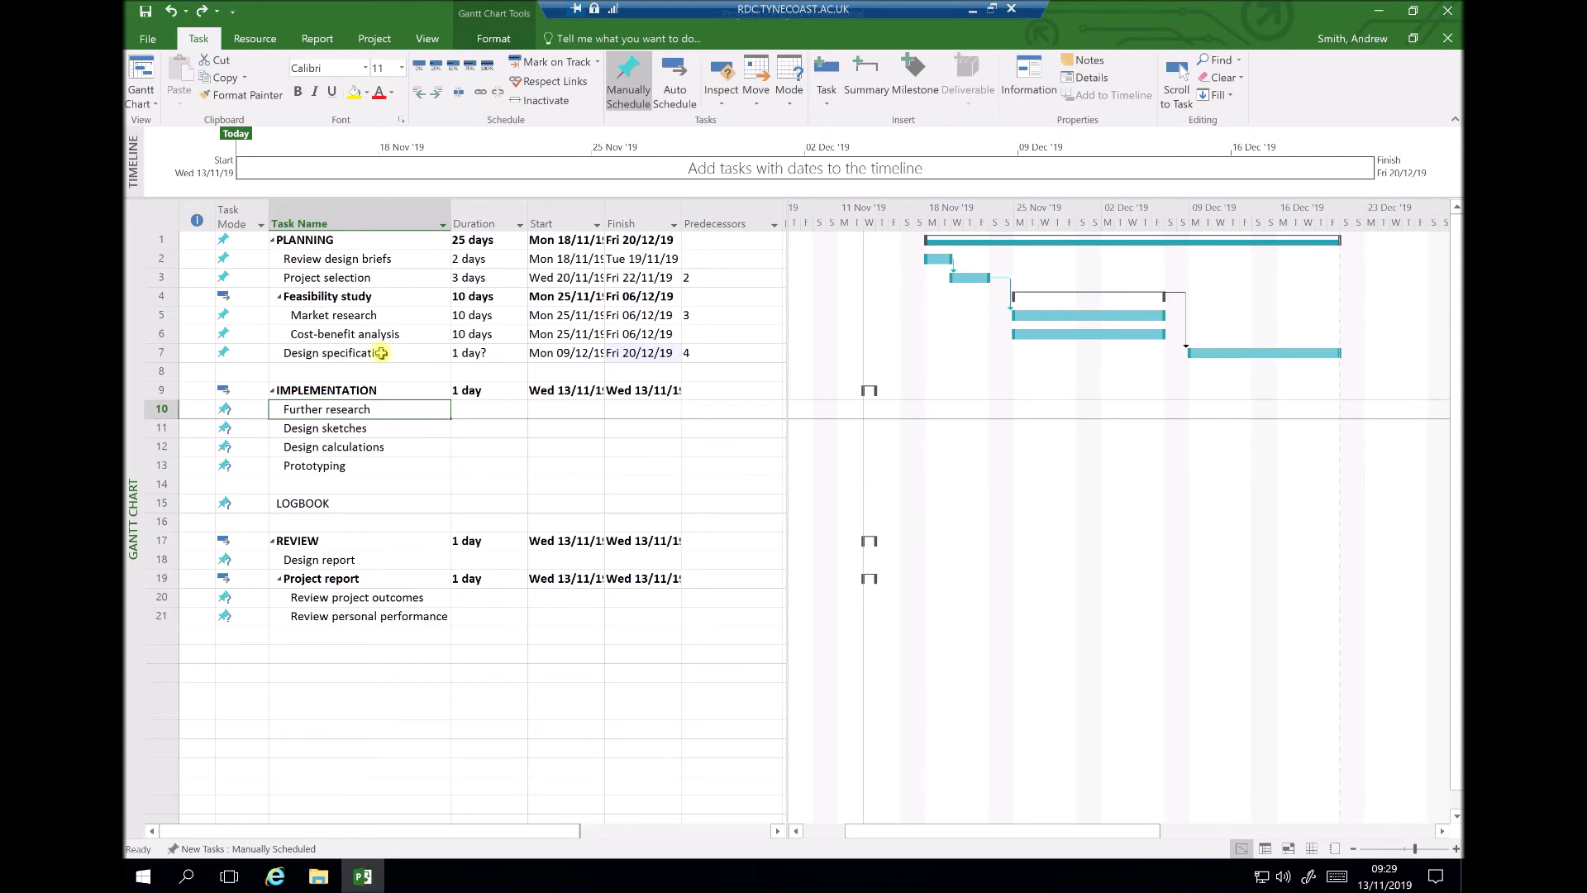
pyautogui.click(706, 410)
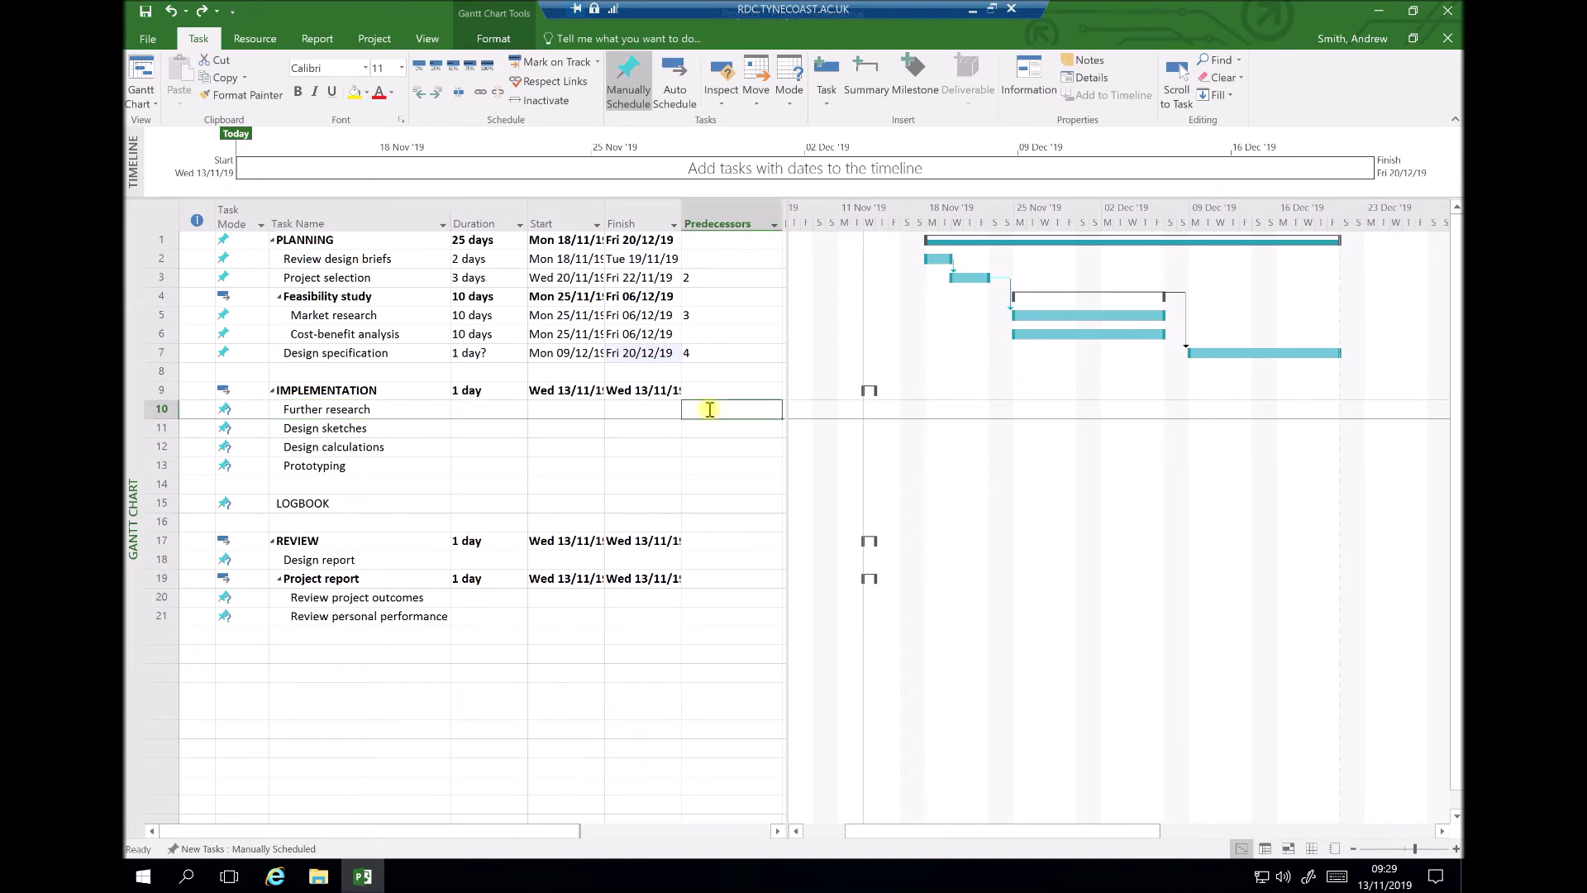
pyautogui.write('7')
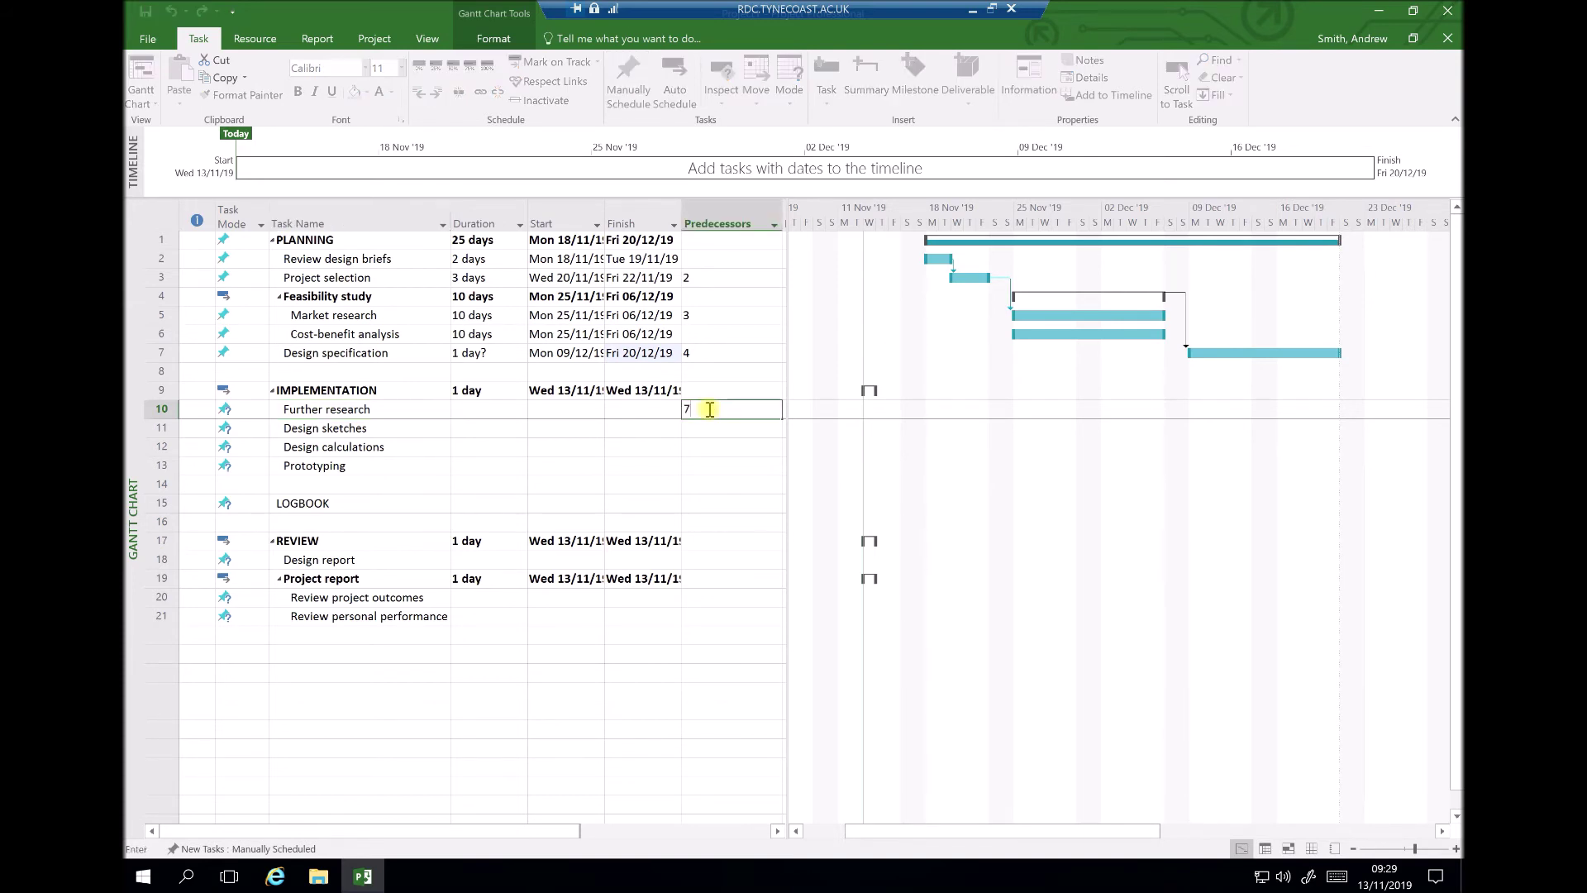
pyautogui.press('Return')
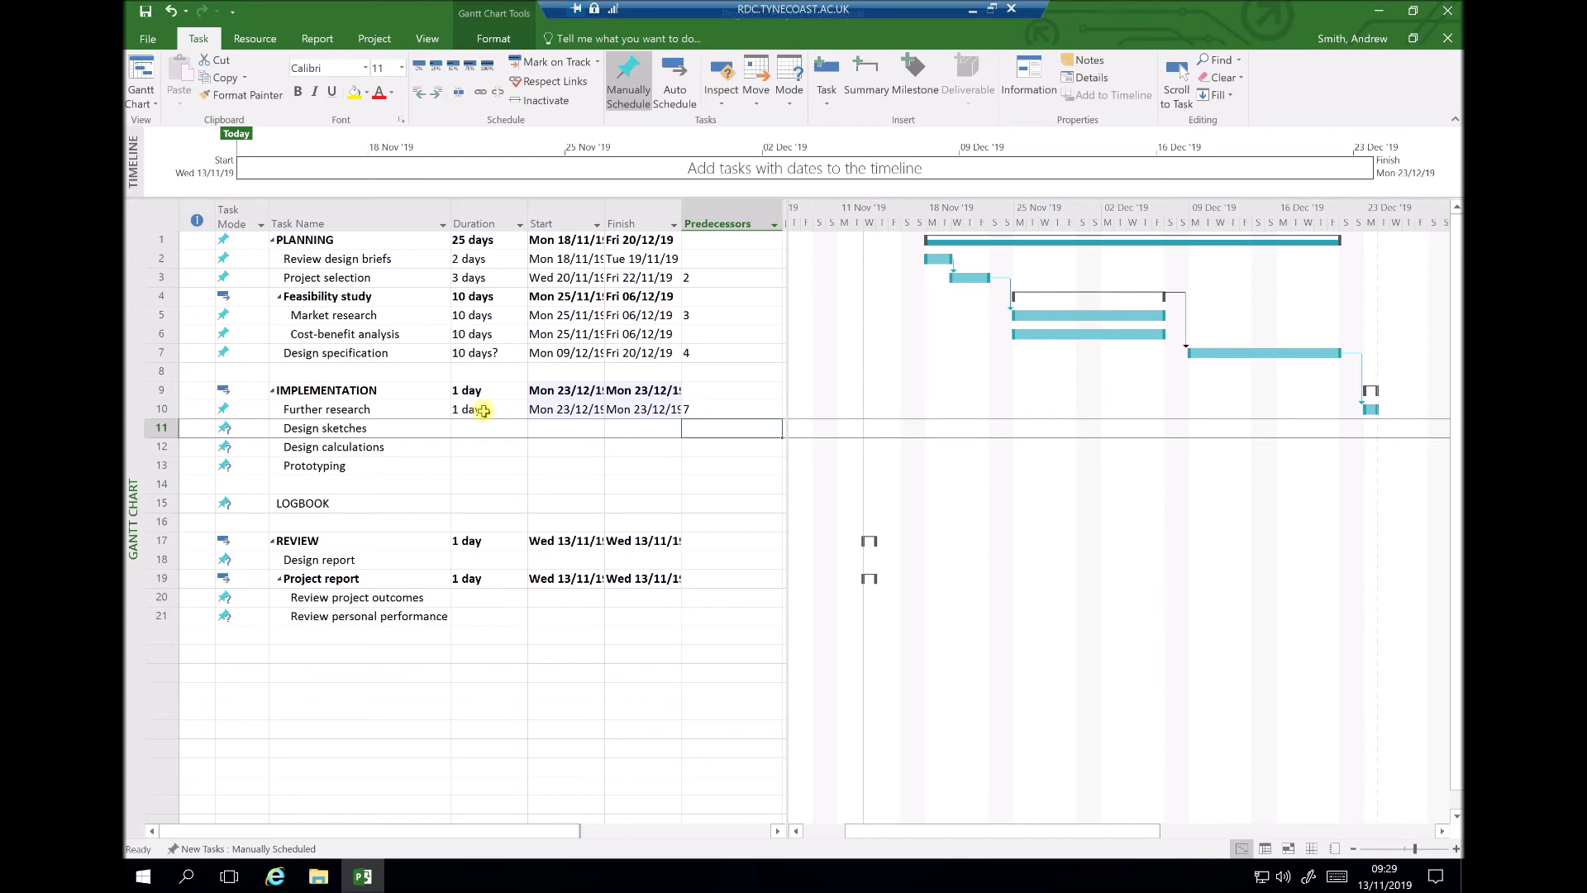
# - Set the duration of "Further research" to 10 days
pyautogui.click(461, 410)
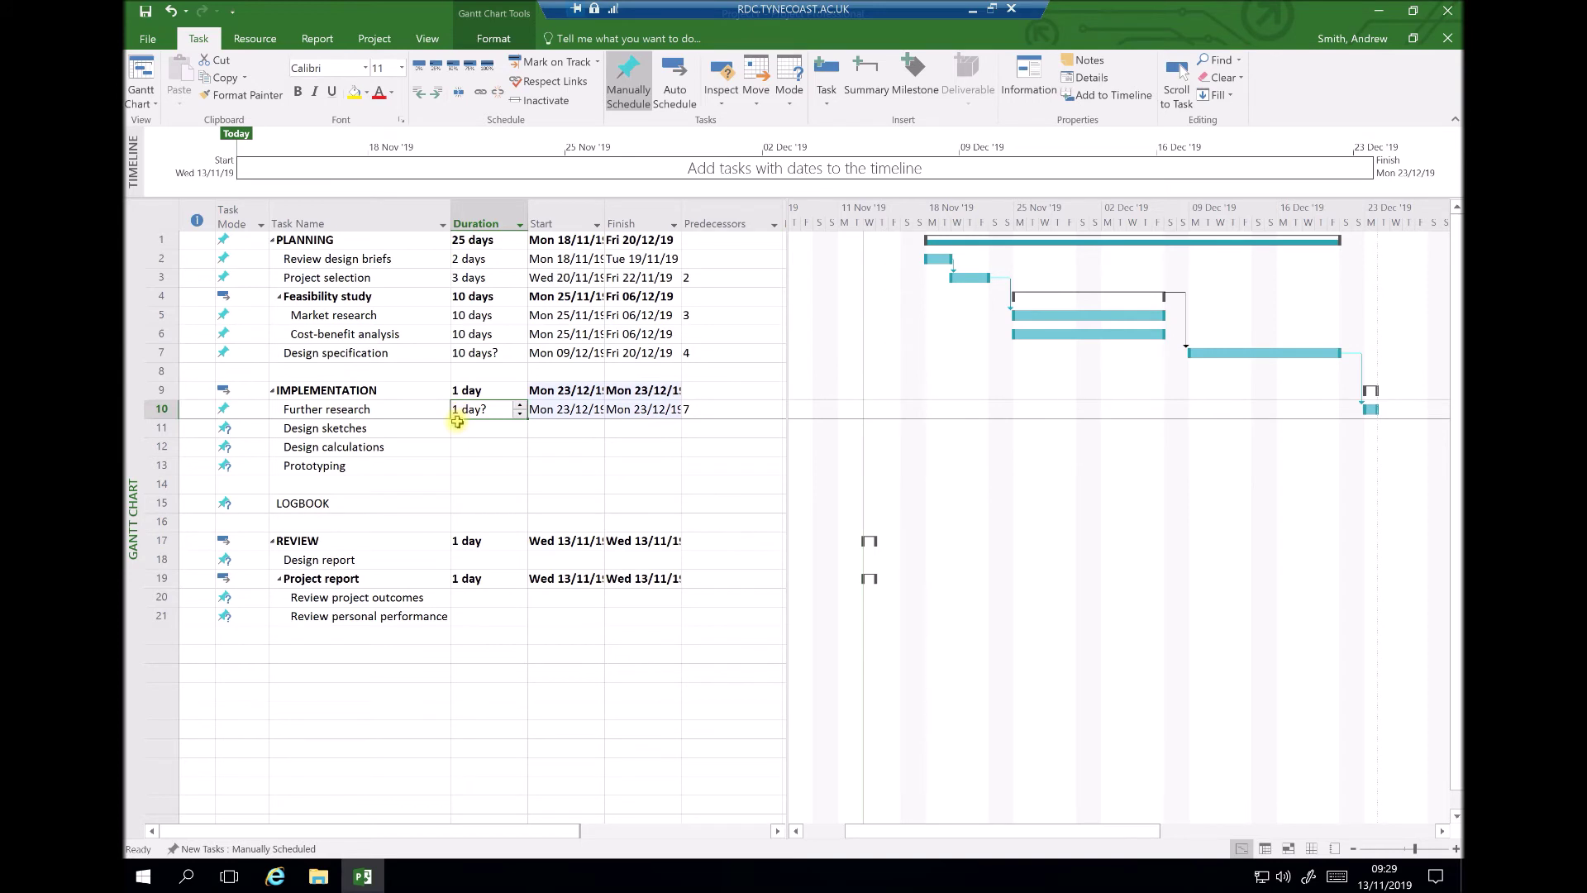
pyautogui.click(460, 415)
pyautogui.write('0')
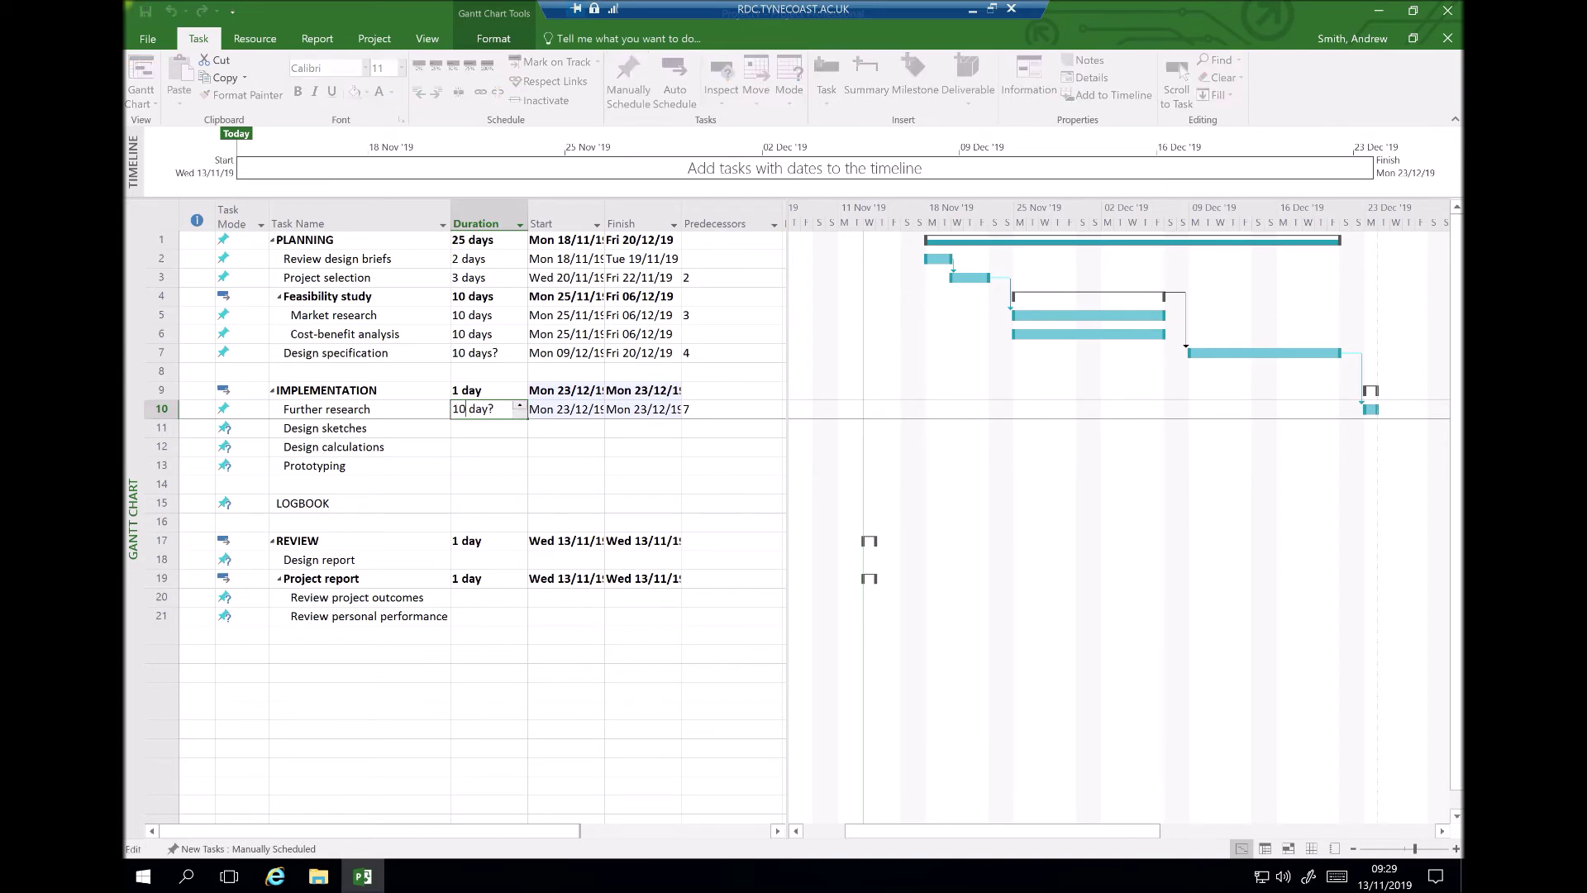
# - Set the duration of "Design sketches" to 10 days and make task 10 its predecessor
pyautogui.click(460, 422)
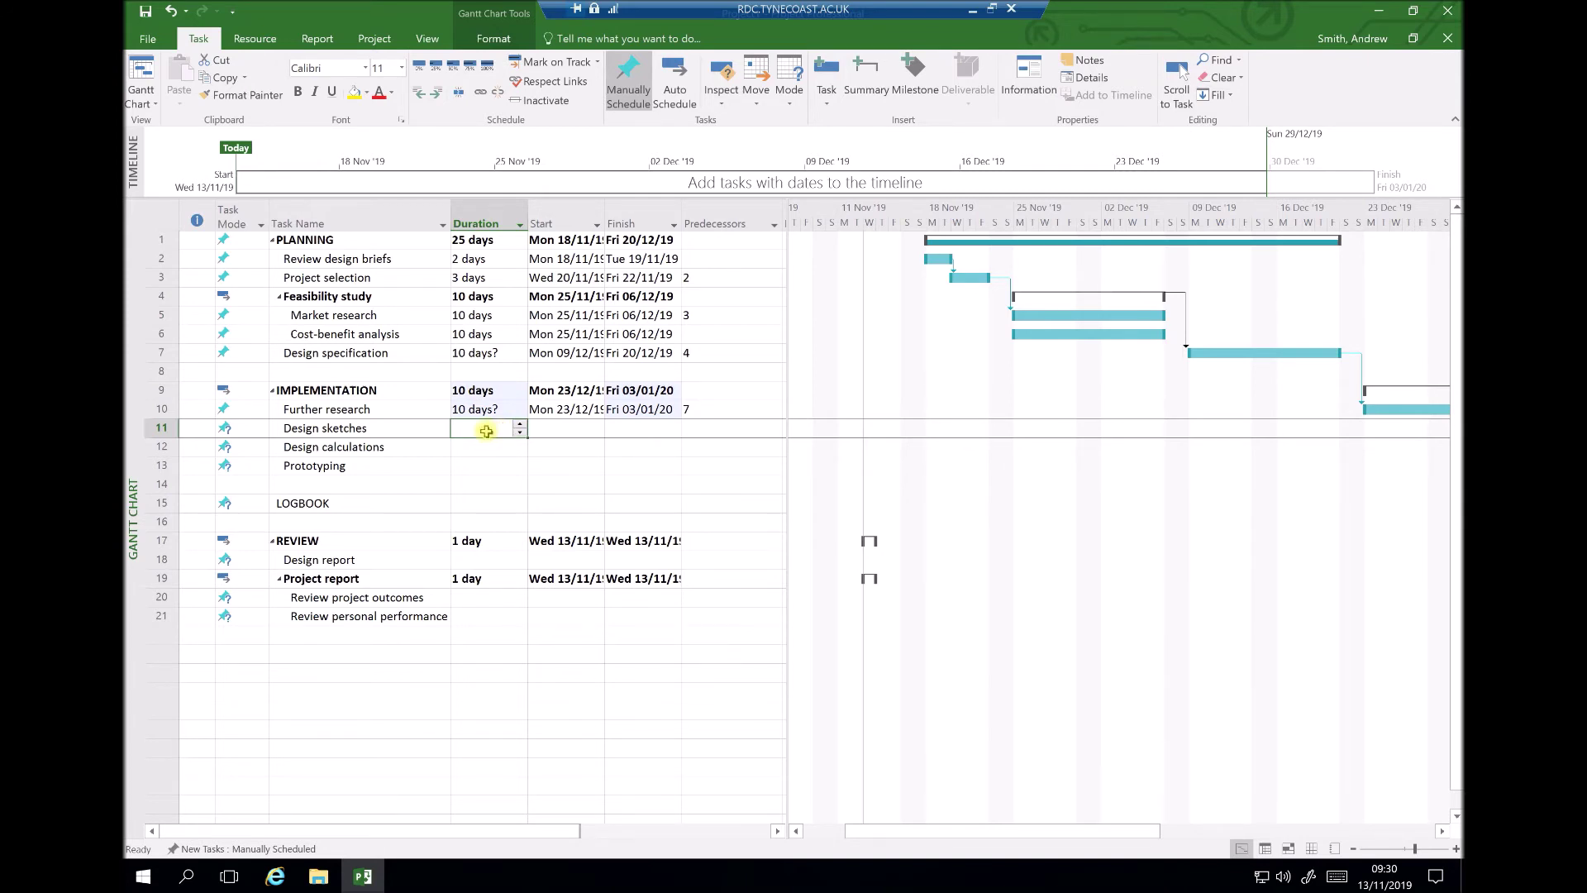
pyautogui.write('10')
pyautogui.press('Return')
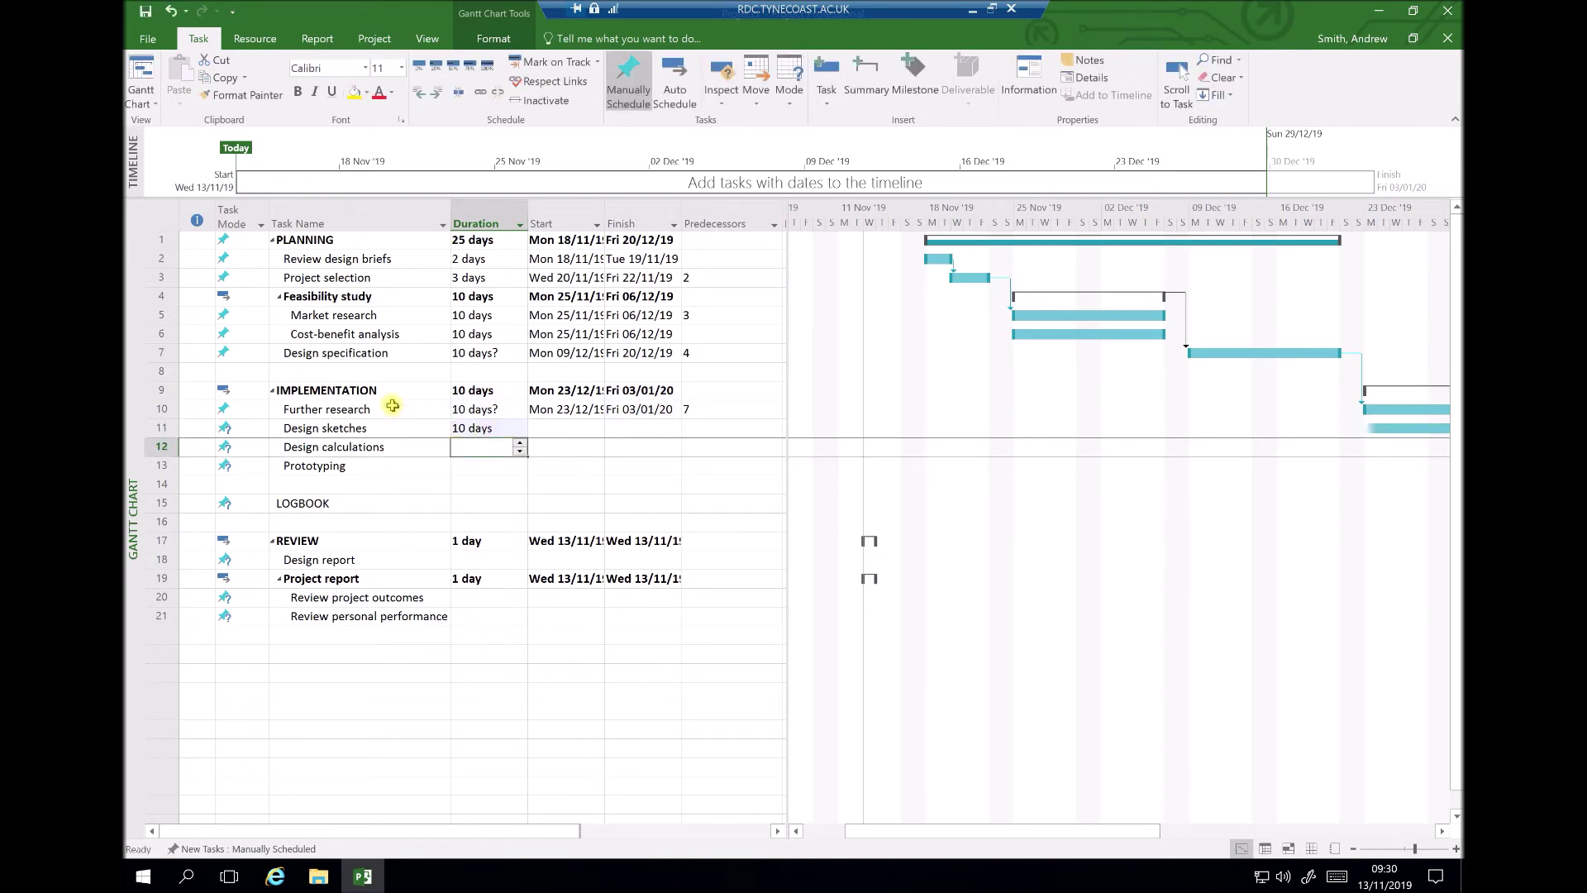
pyautogui.click(706, 429)
pyautogui.write('10')
pyautogui.press('Return')
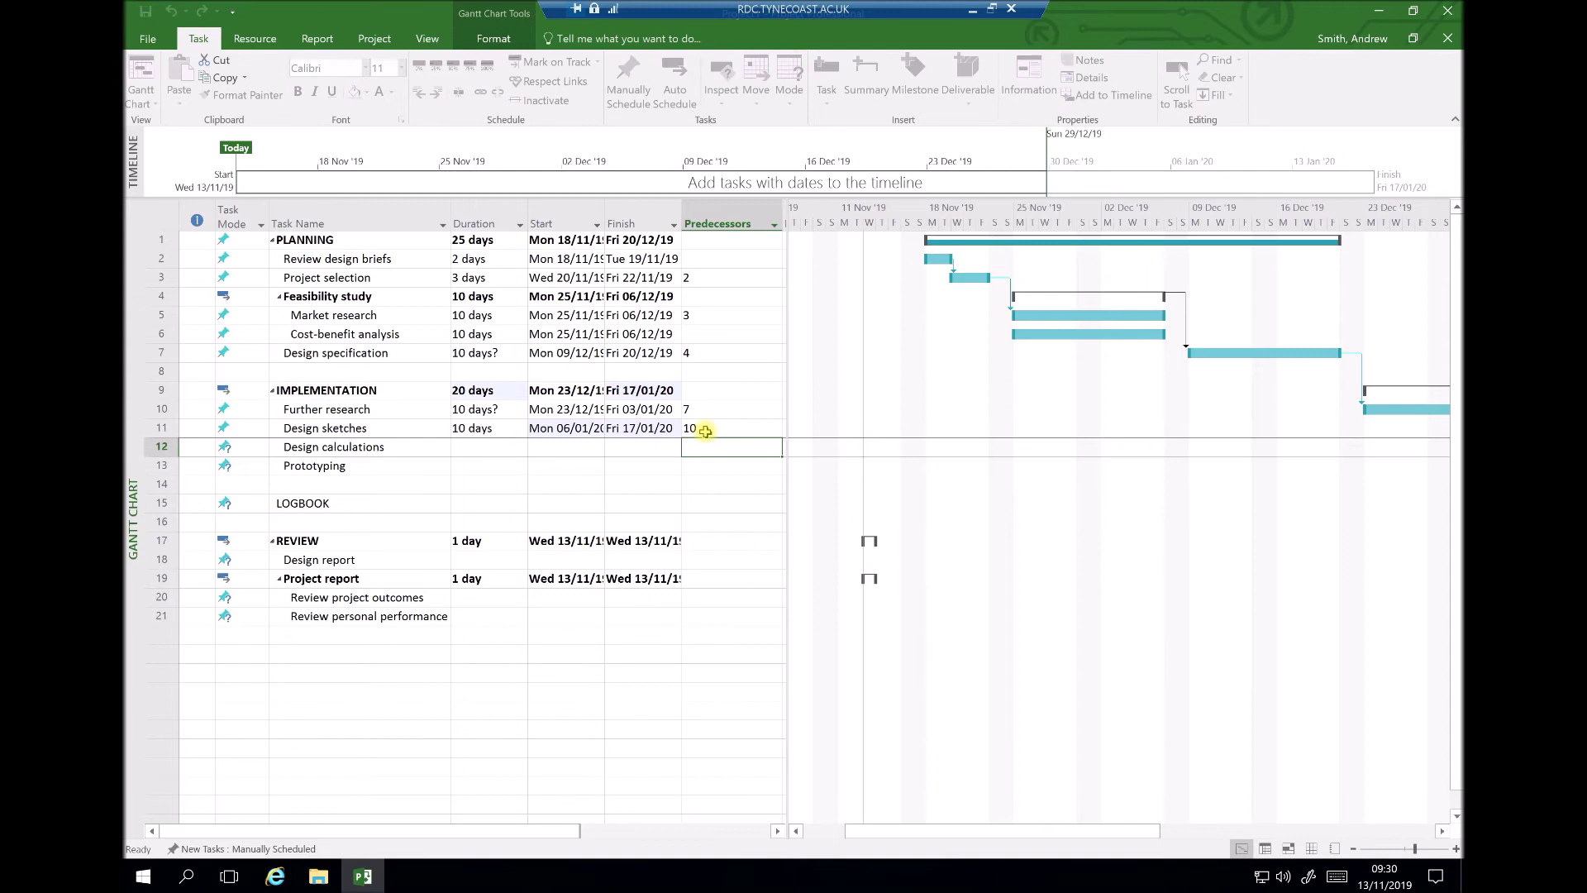
# - Set the duration of "Design calculations" to 15 days and make task 11 its predecessor
pyautogui.click(1442, 831)
pyautogui.moveTo(1442, 830); pyautogui.dragTo(1442, 831)
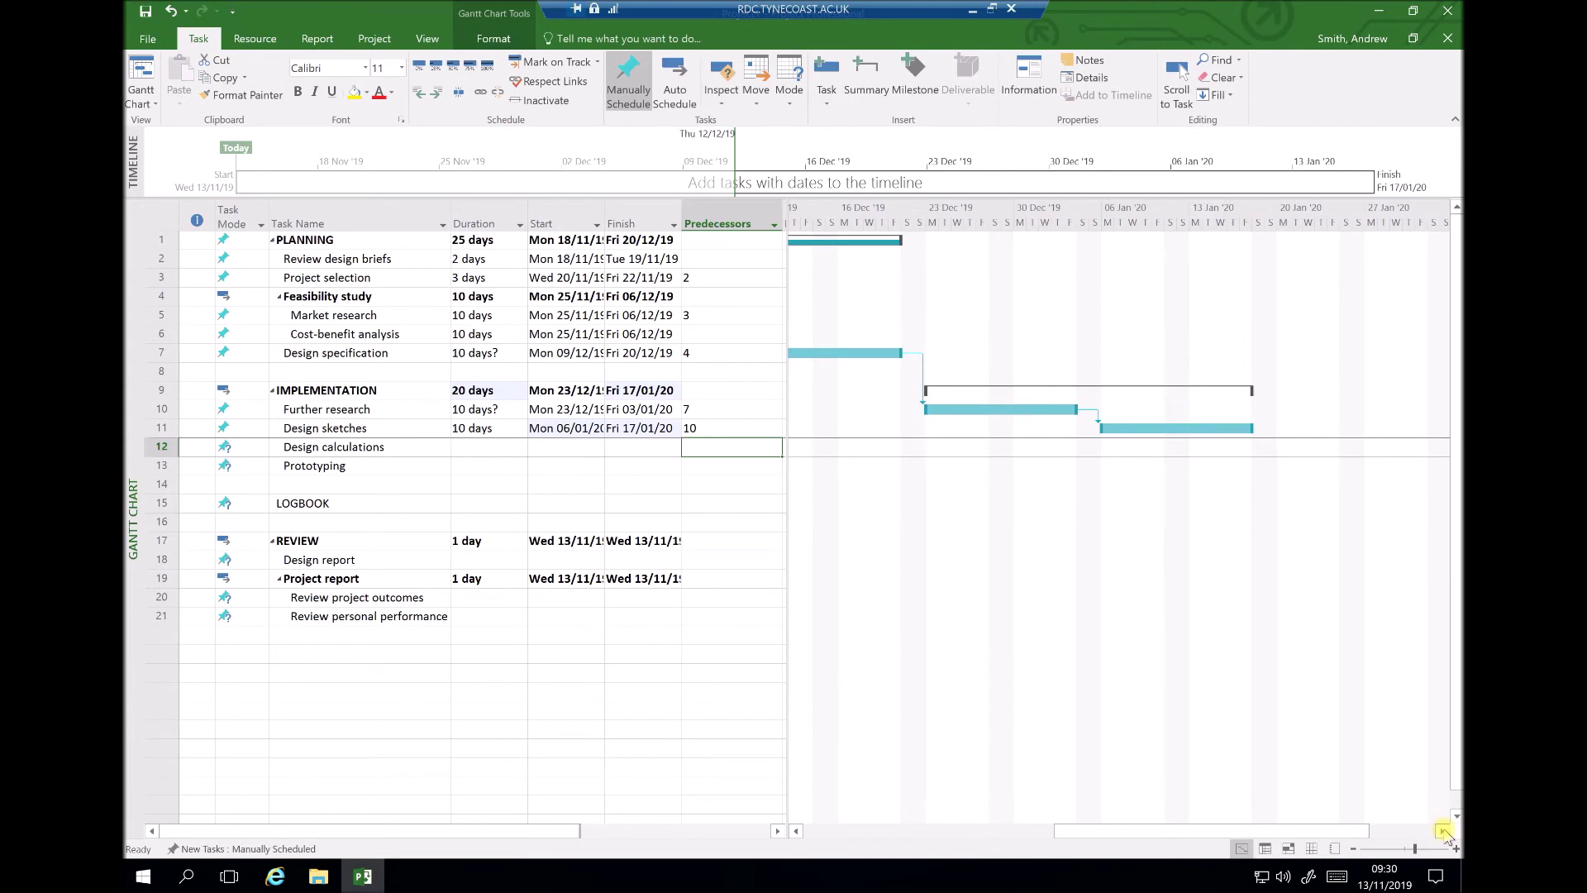
pyautogui.click(488, 445)
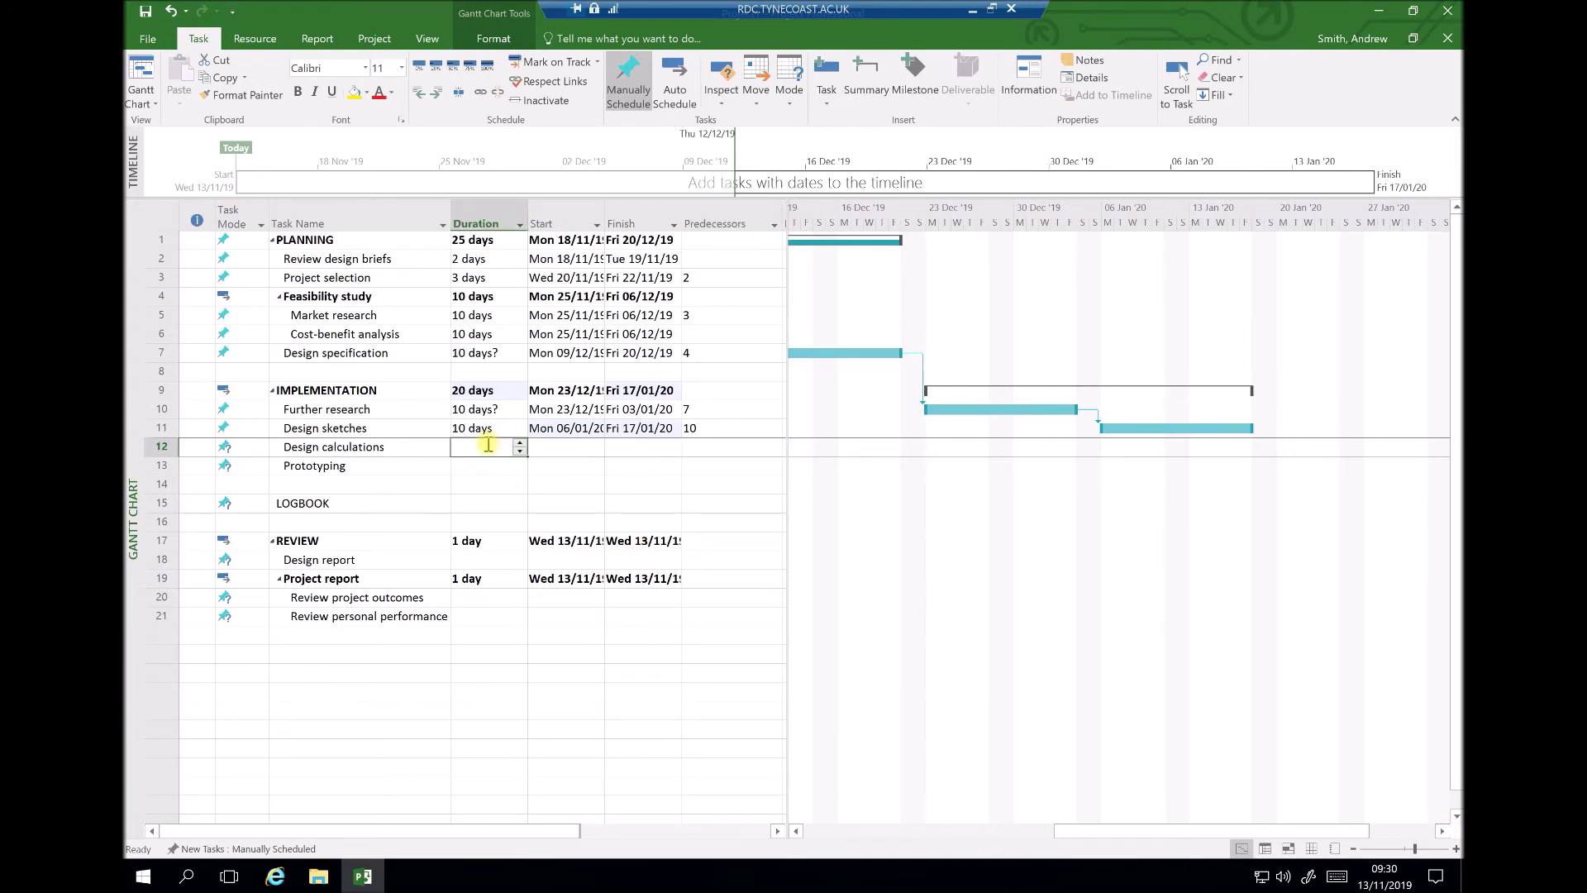
pyautogui.write('15')
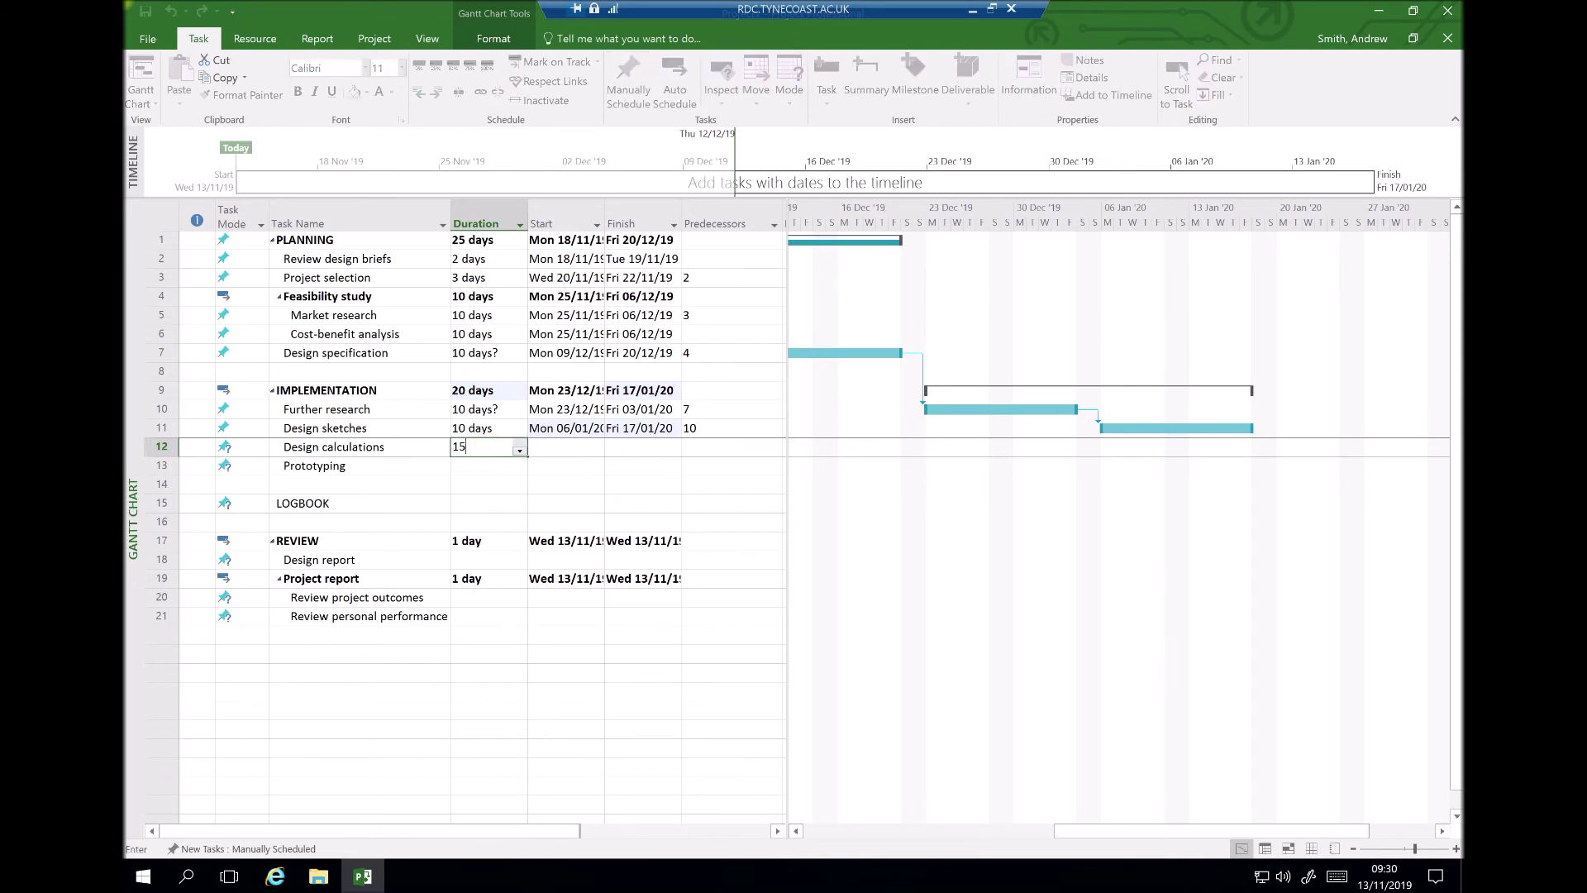
pyautogui.press('Return')
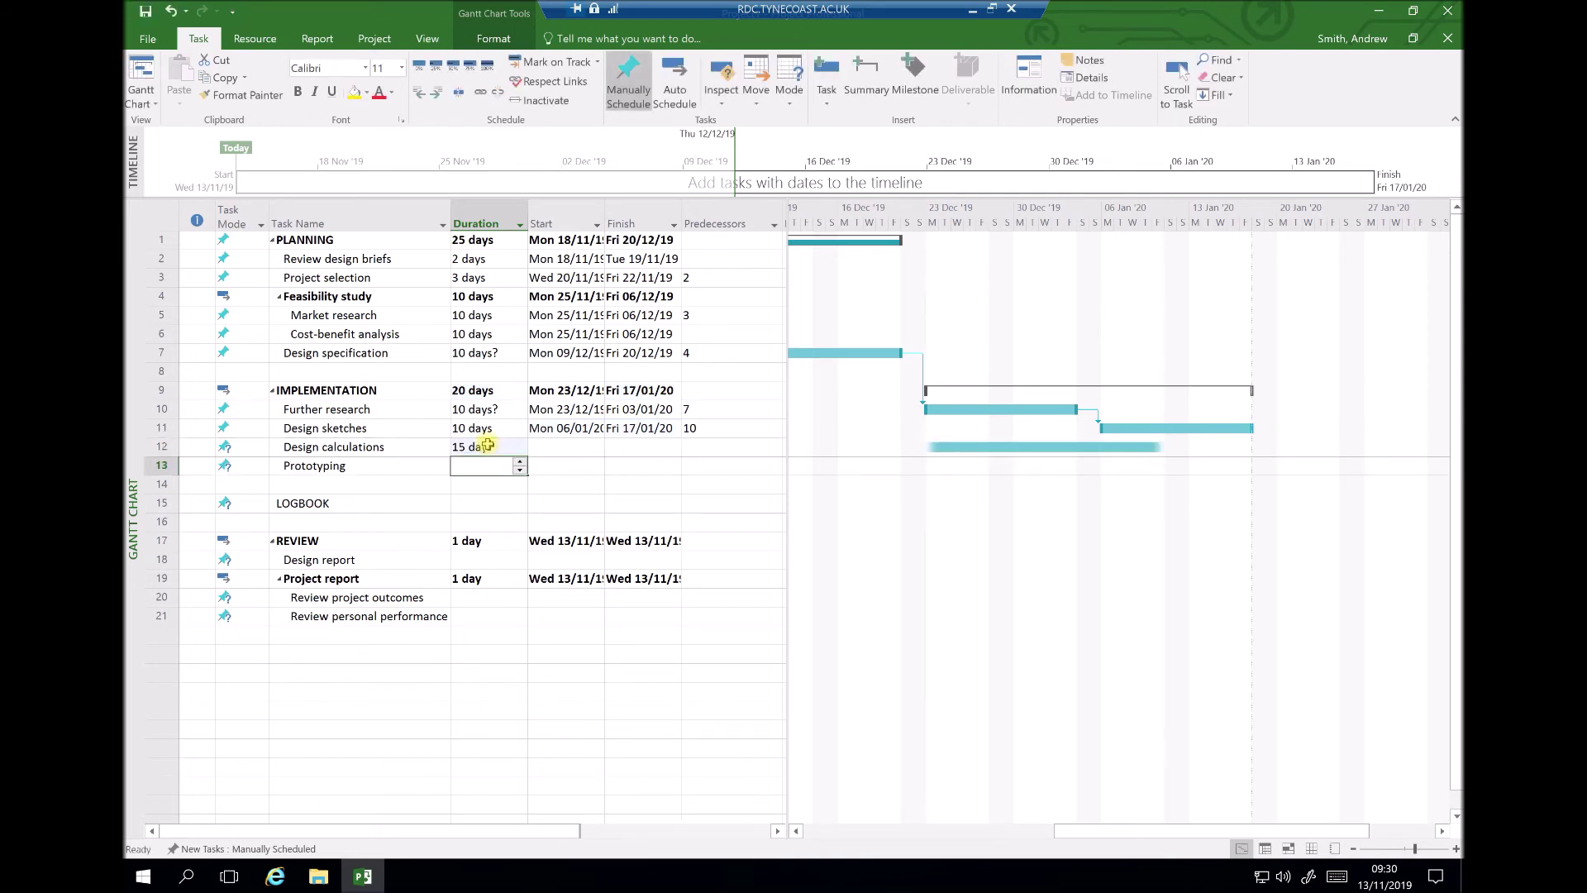
pyautogui.click(700, 448)
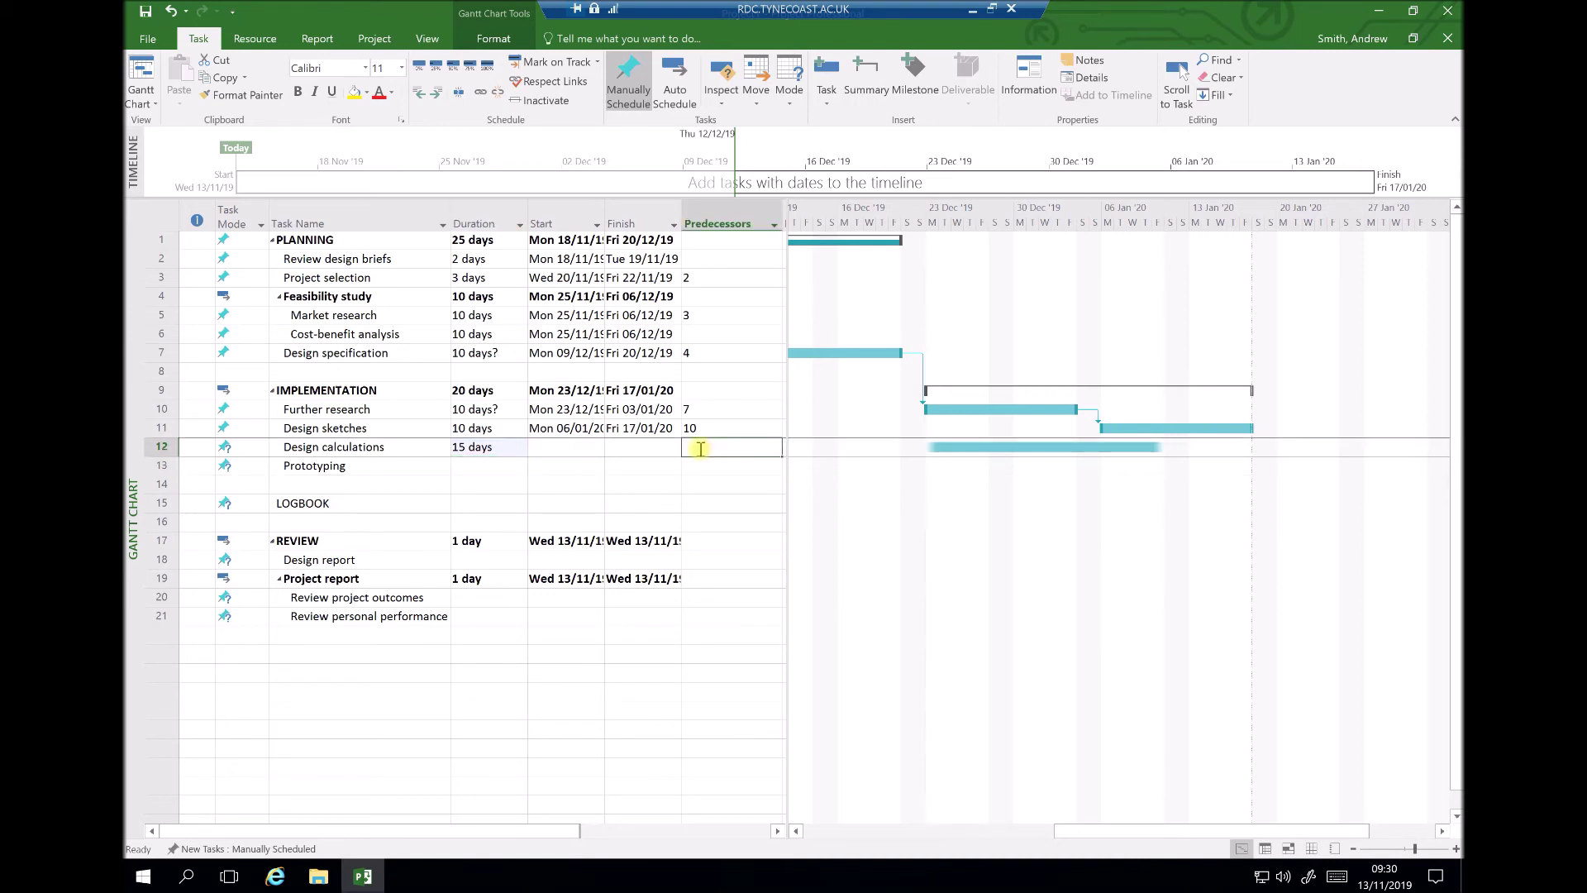
pyautogui.write('11')
pyautogui.press('Return')
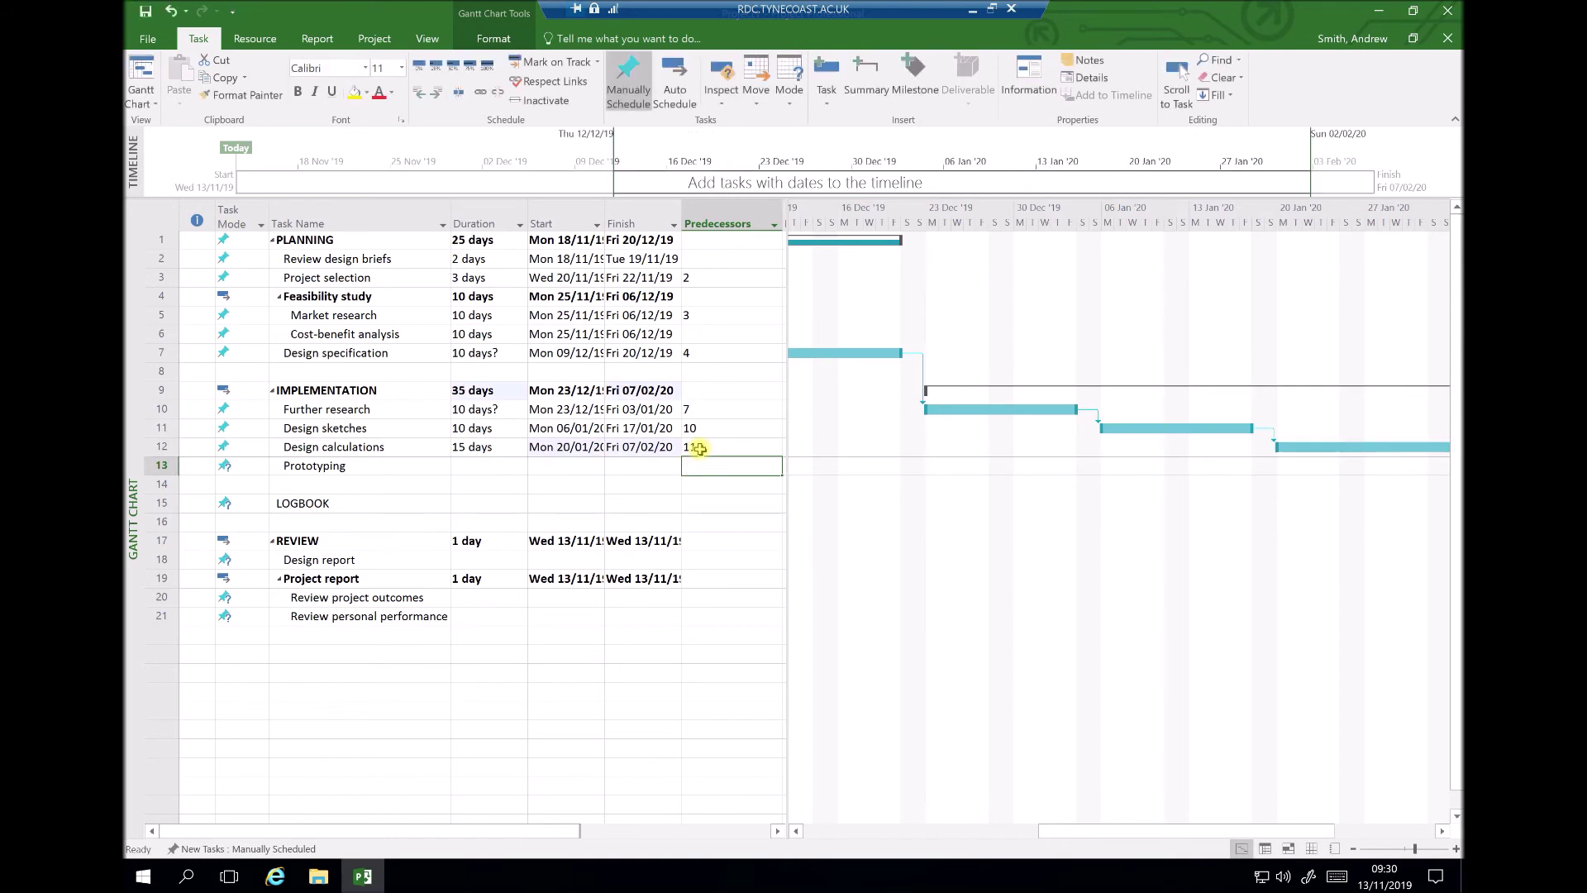
# - Set task 12 as the predecessor of "Prototyping" and set its duration to 50 days
pyautogui.click(1442, 830)
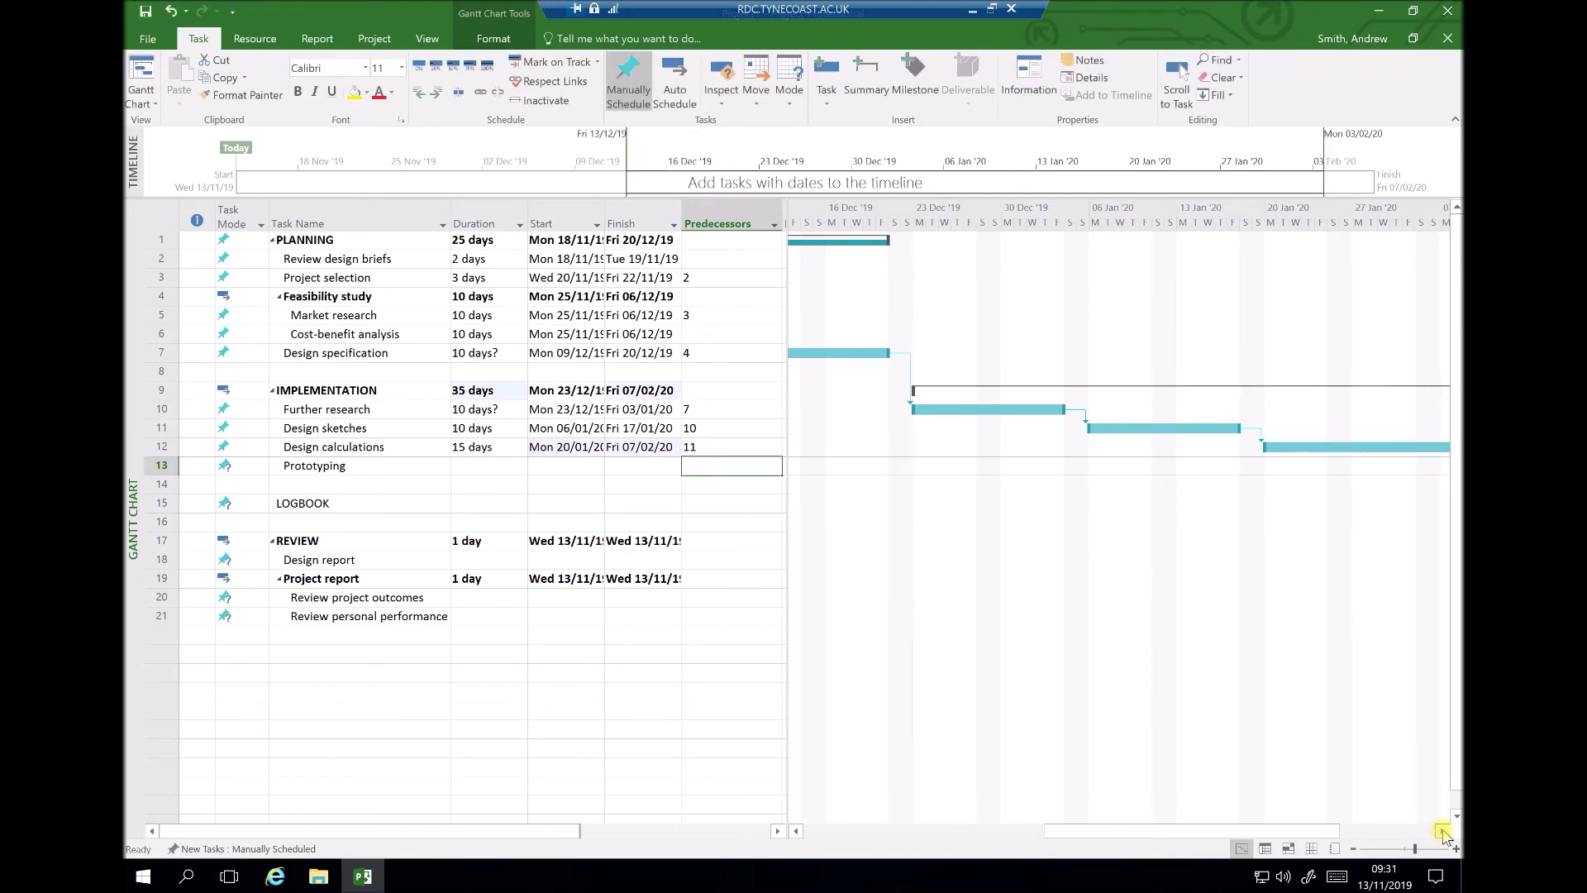
pyautogui.click(1442, 830)
pyautogui.click(1442, 831)
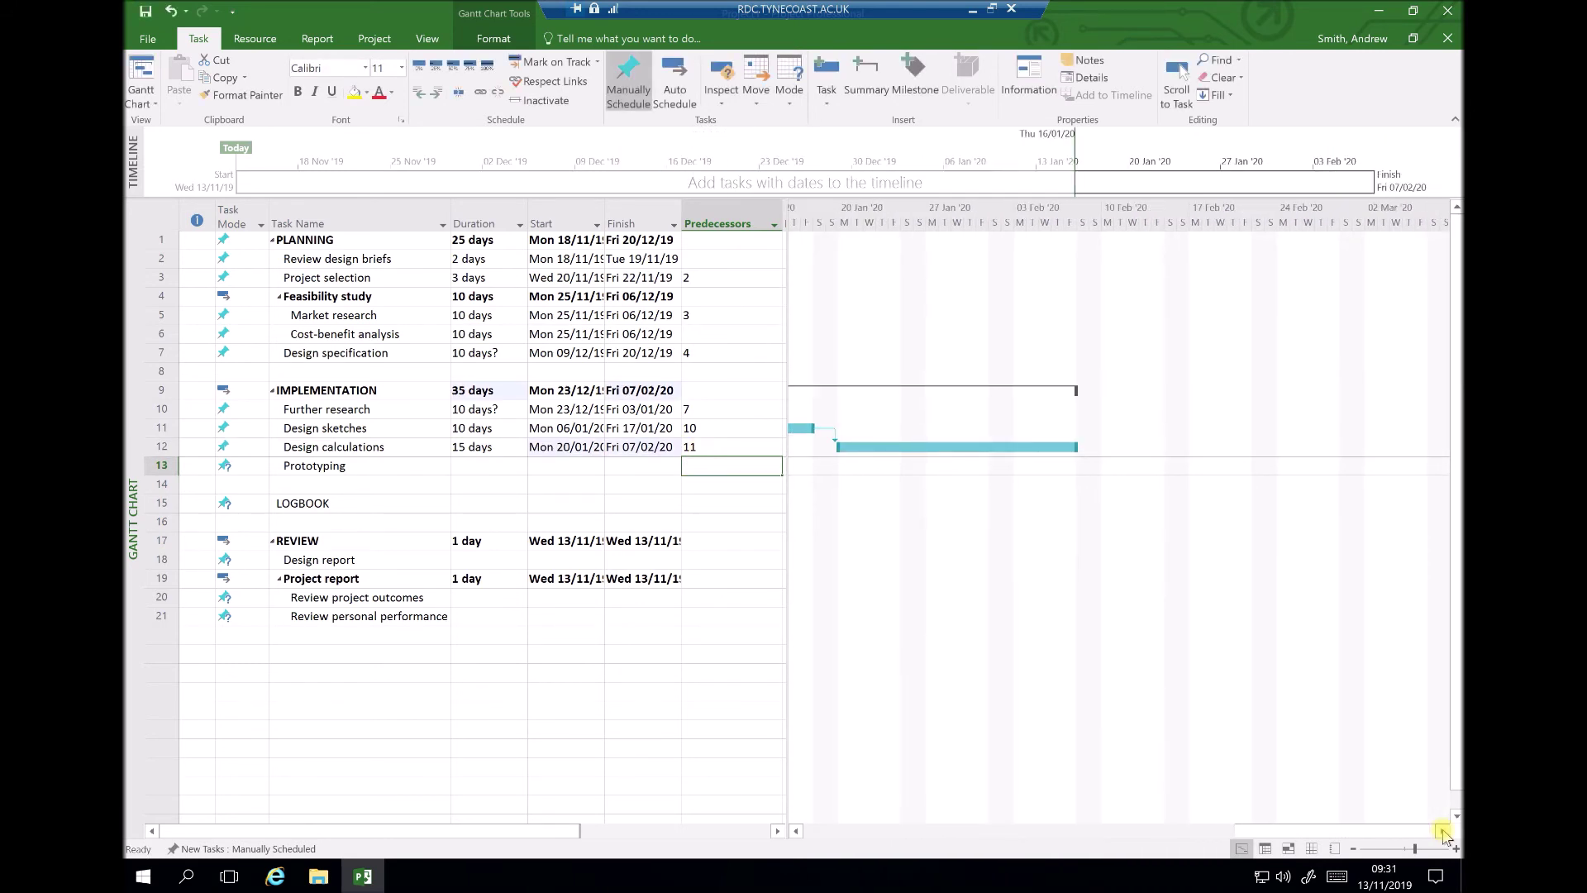
pyautogui.click(1442, 831)
pyautogui.click(1442, 830)
pyautogui.click(1442, 830)
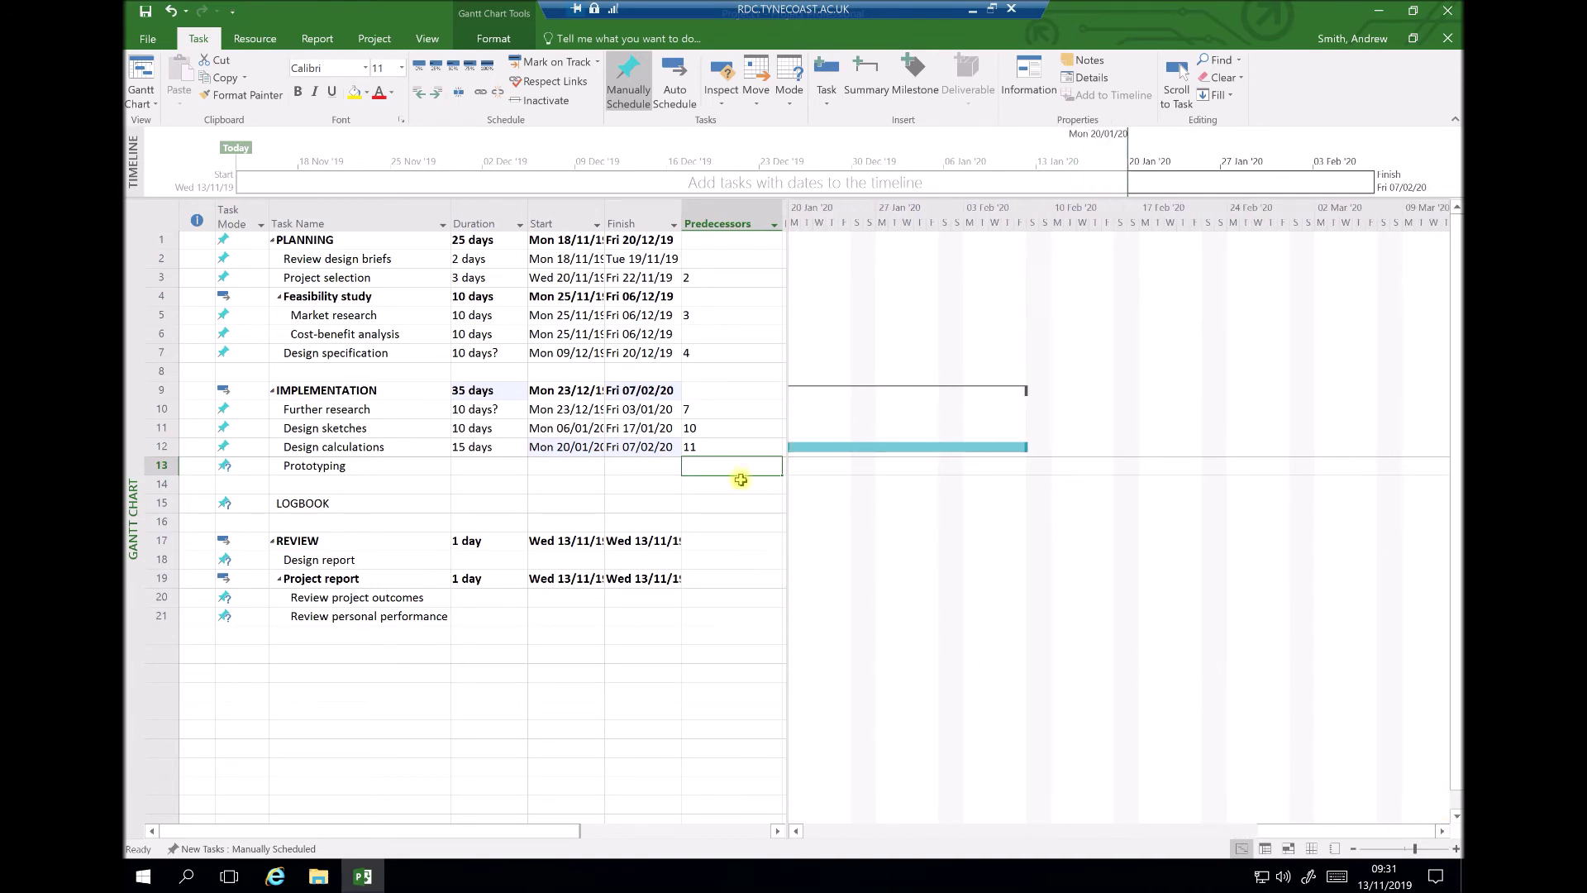
pyautogui.write('12')
pyautogui.press('Return')
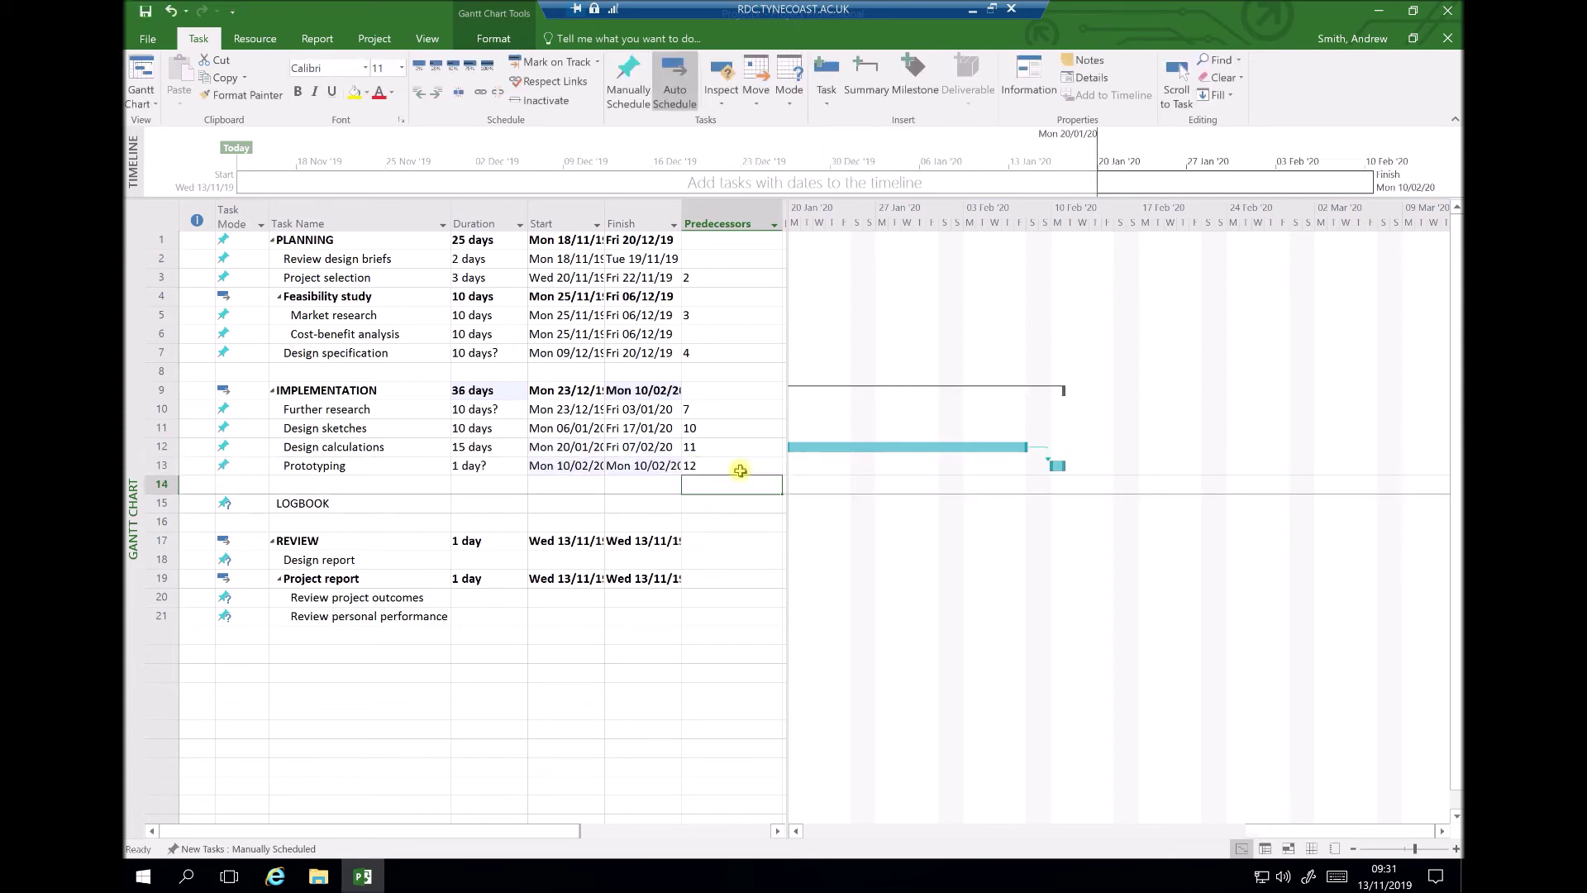
pyautogui.click(456, 465)
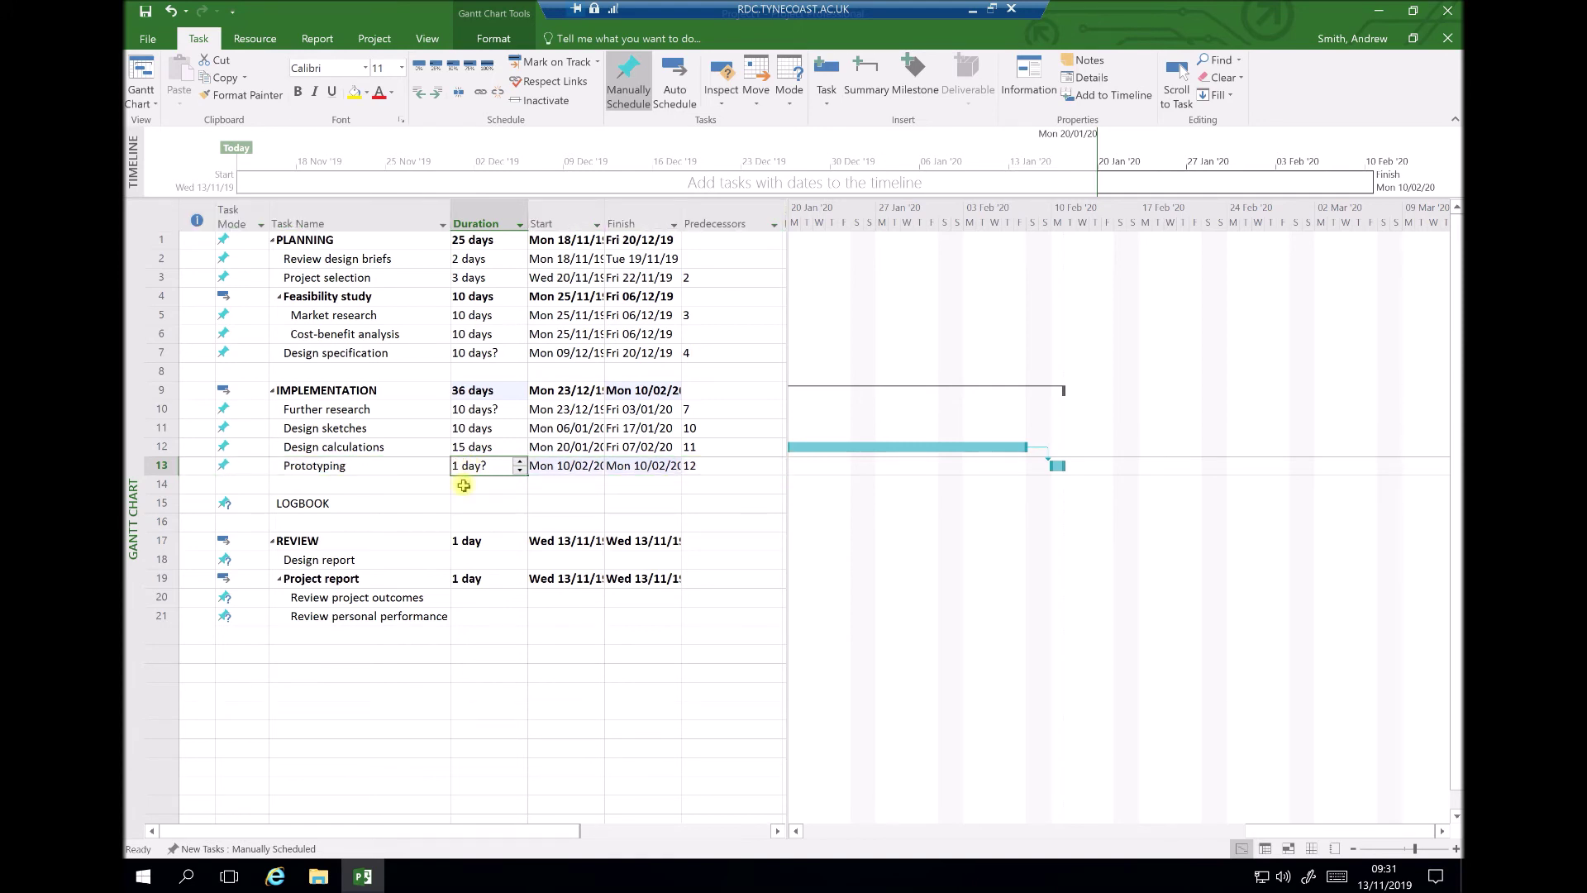
pyautogui.write('50')
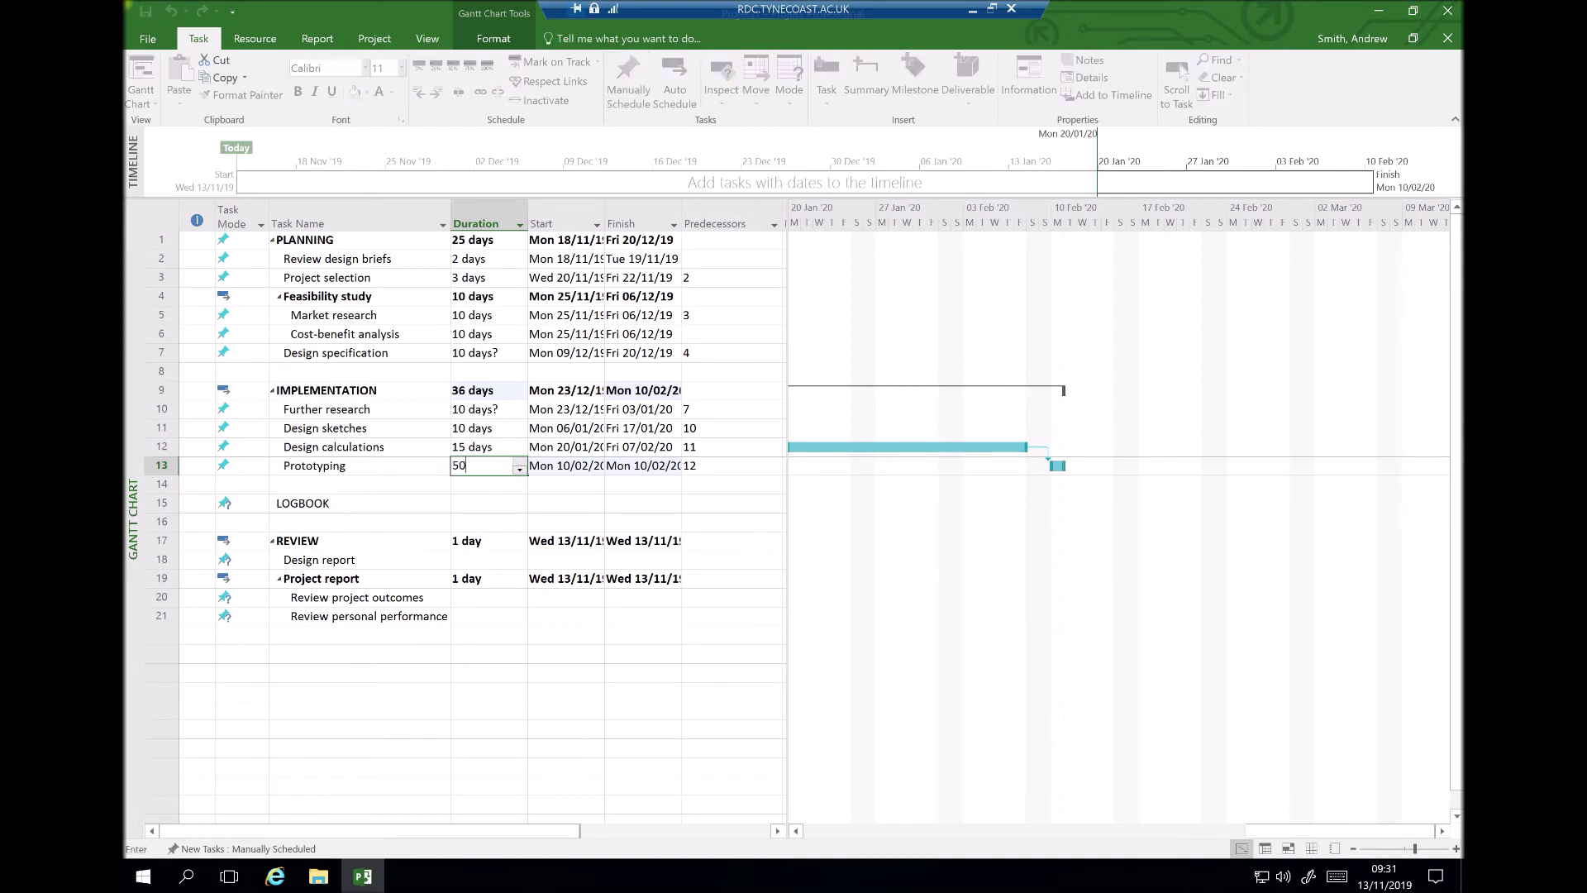
pyautogui.click(460, 480)
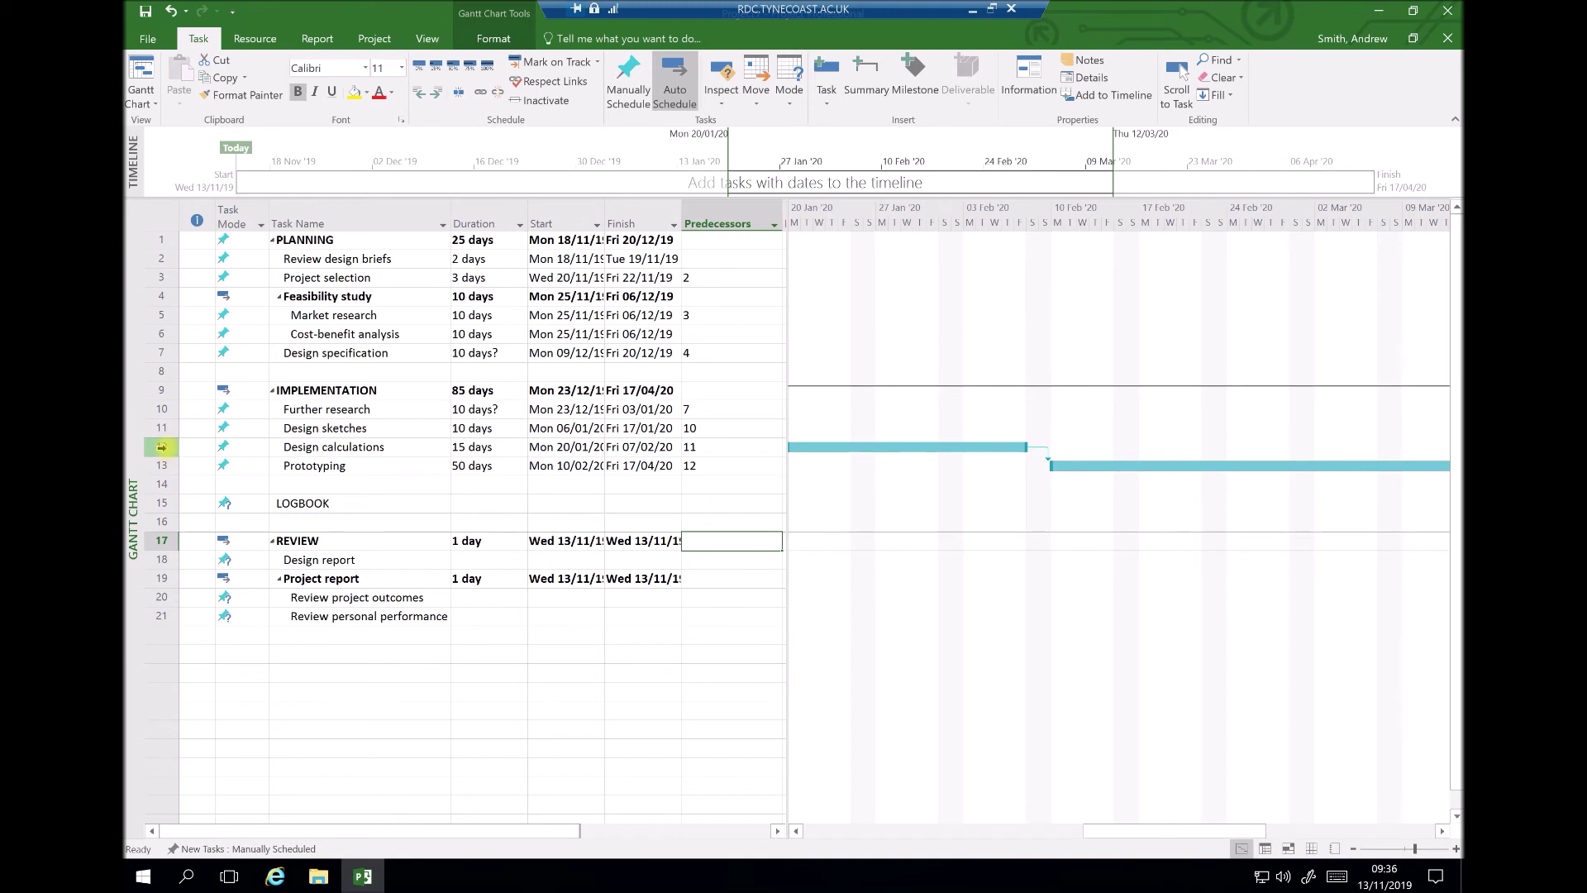
# - Set task 12 as the predecessor of "Design report" under REVIEW
pyautogui.click(729, 560)
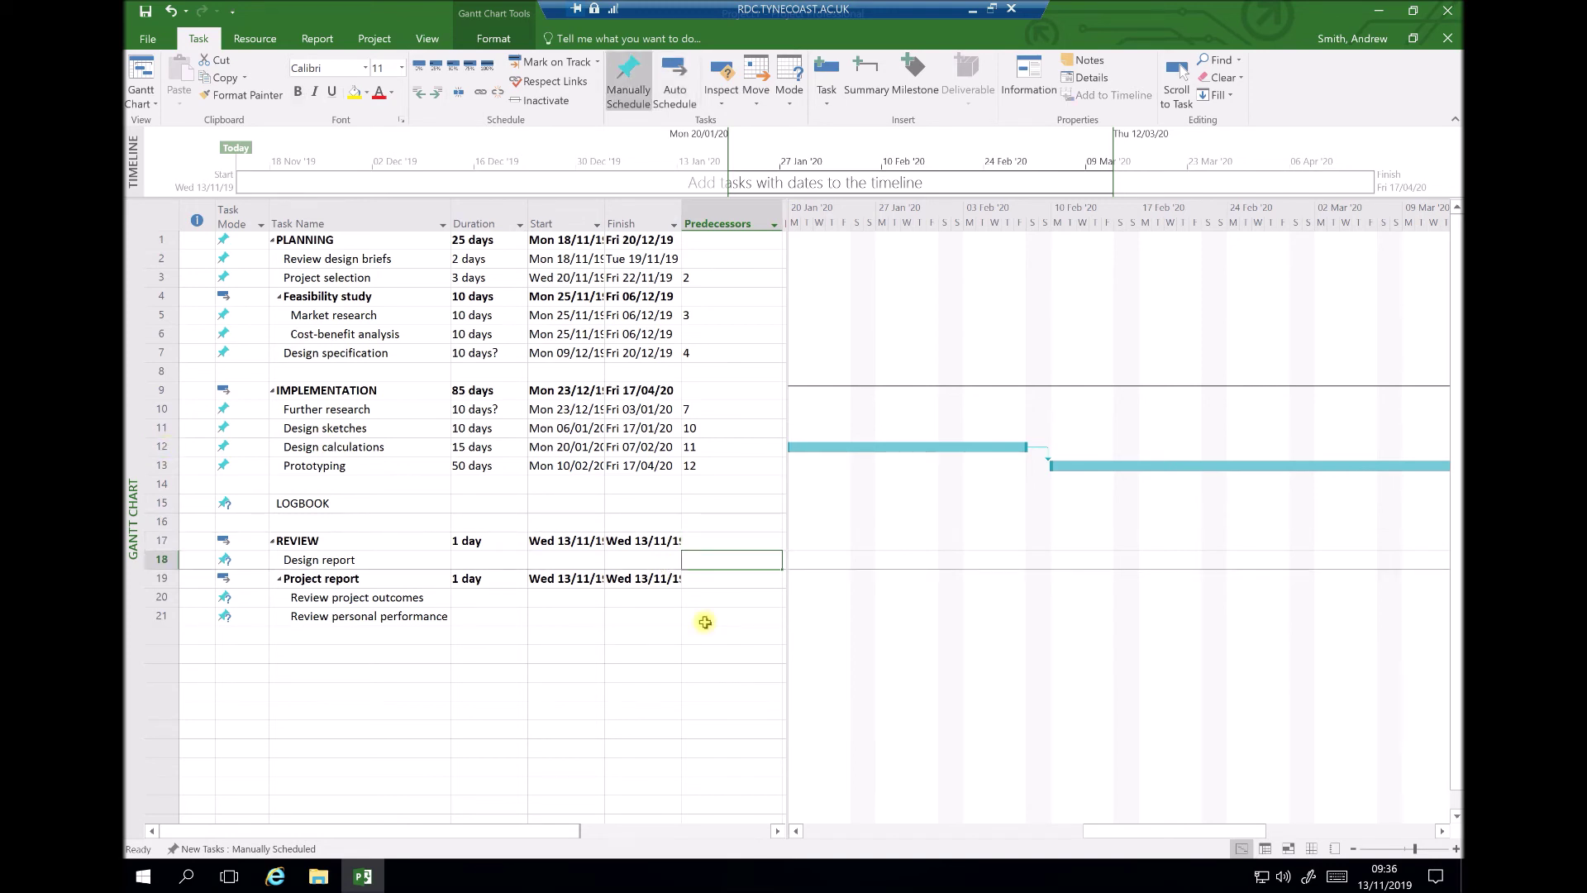
pyautogui.write('12')
pyautogui.press('Return')
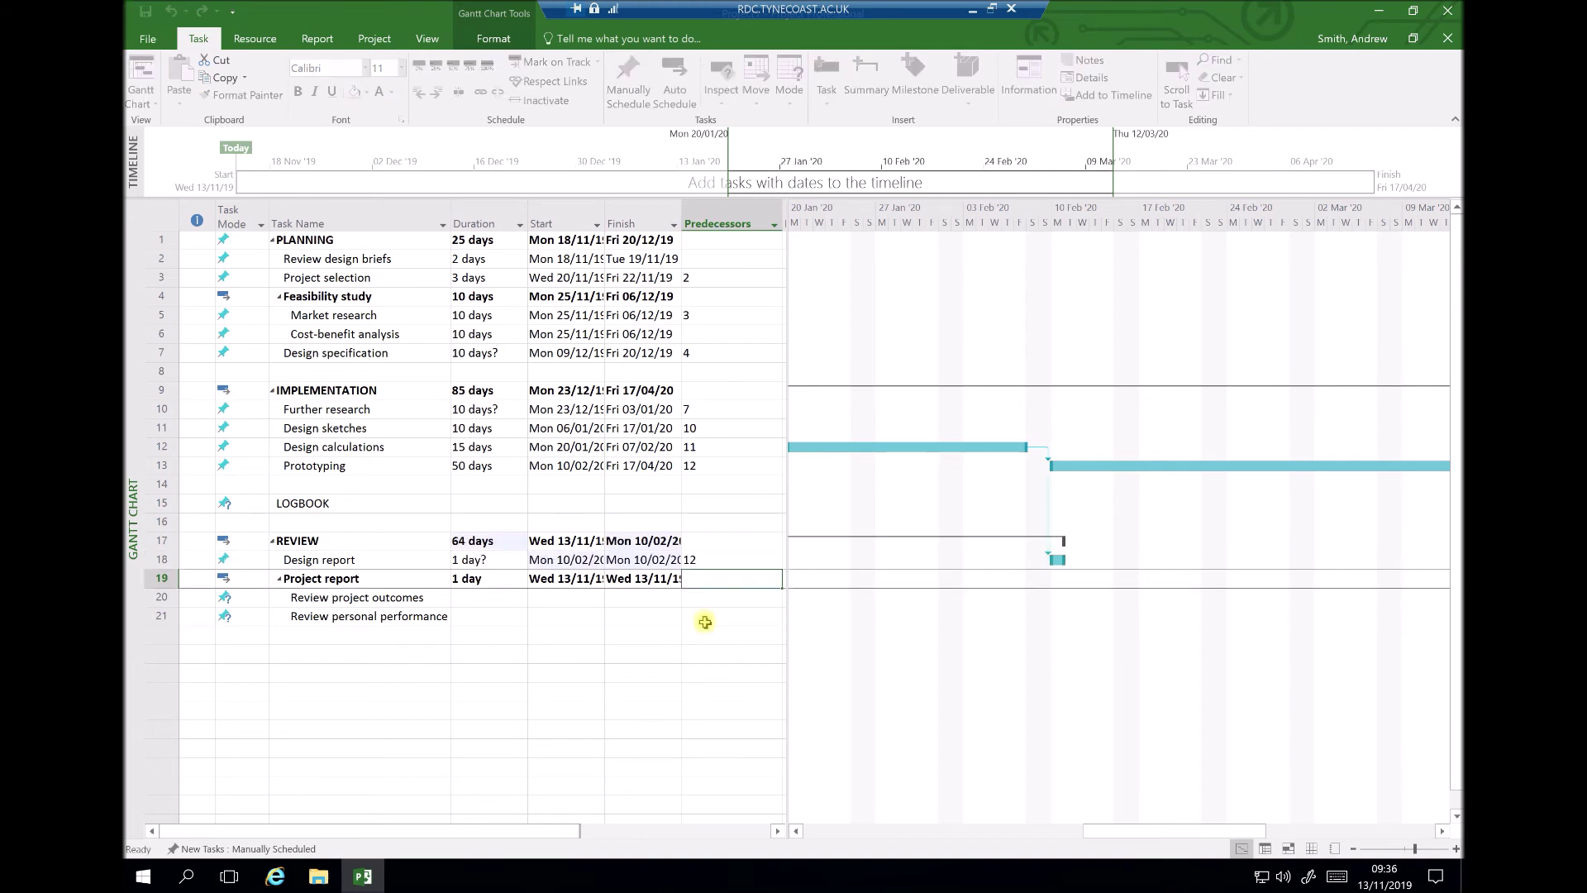
pyautogui.click(566, 635)
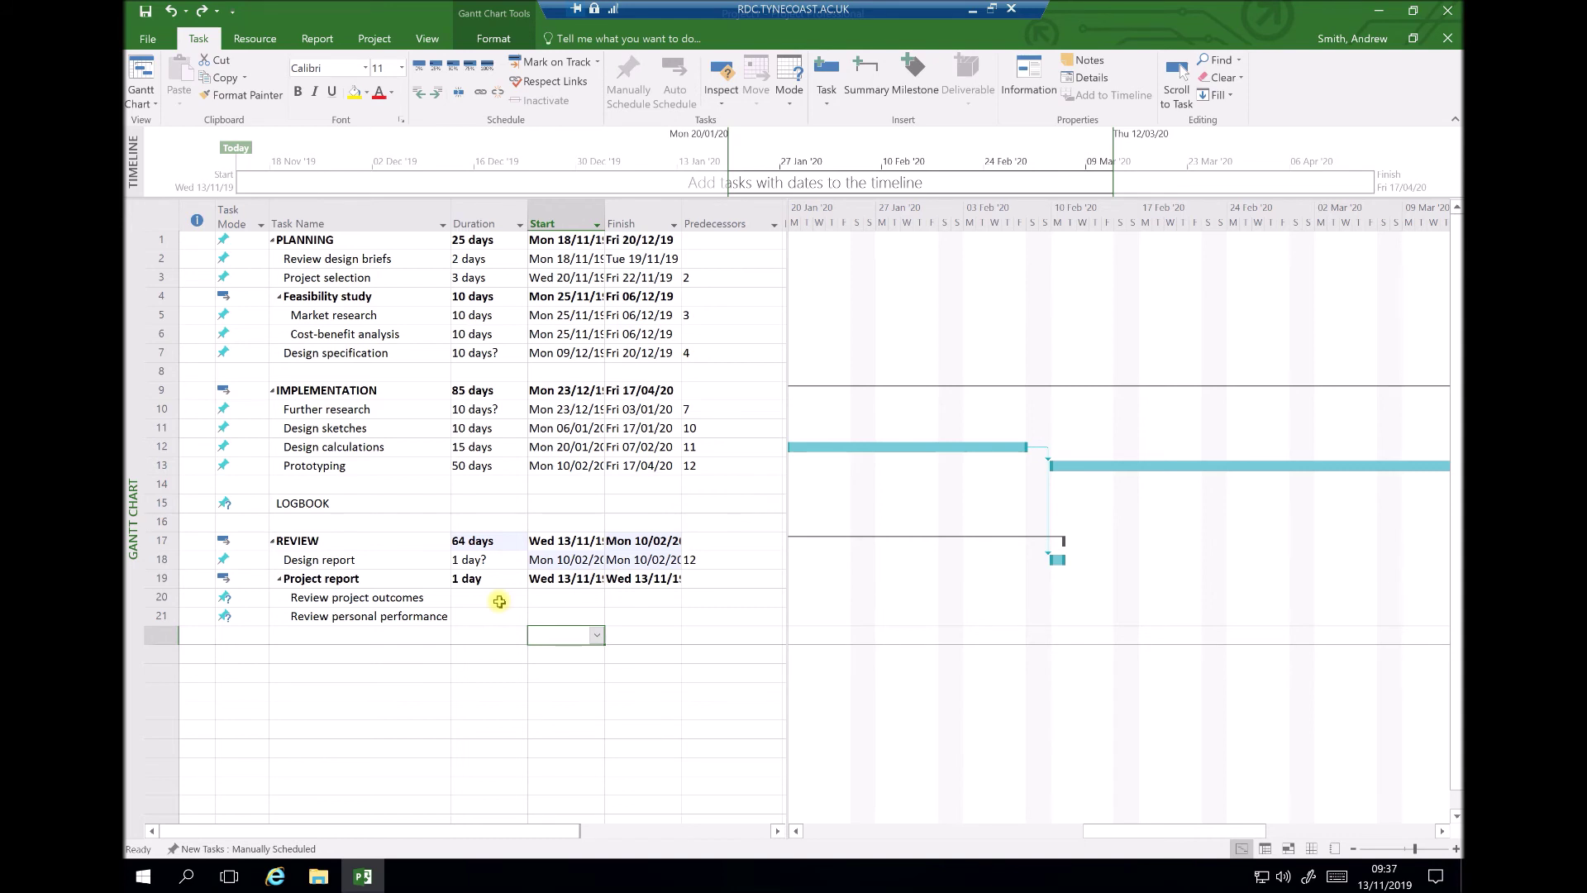
# - Set tasks 13 and 12 as predecessors of "Review project outcomes" and set its duration to 5 days
pyautogui.click(711, 596)
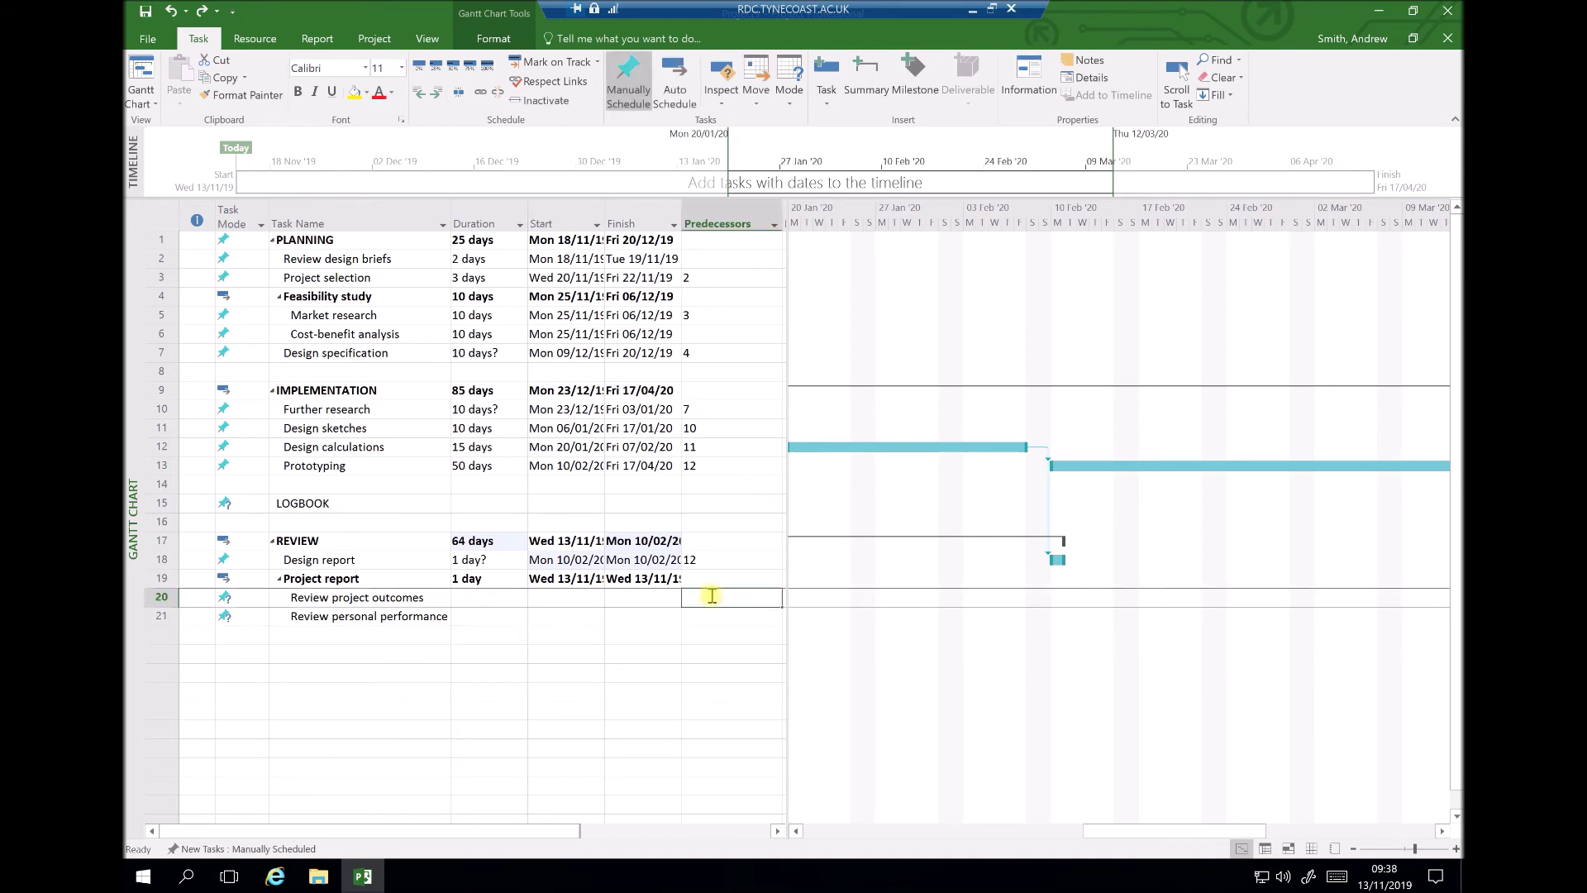
pyautogui.write('13,')
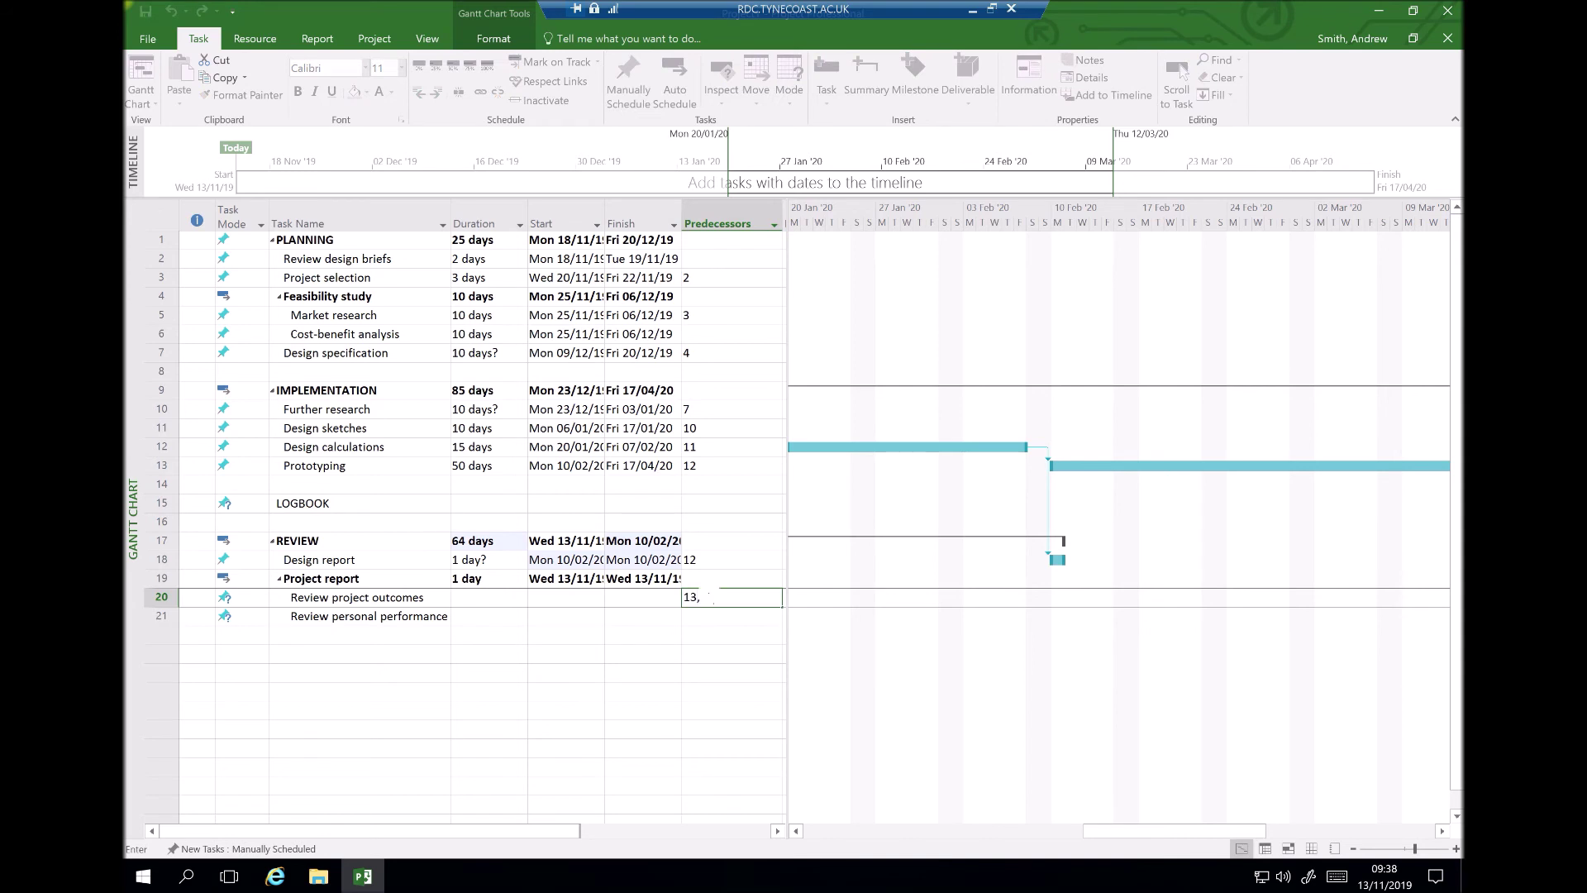
pyautogui.press('Return')
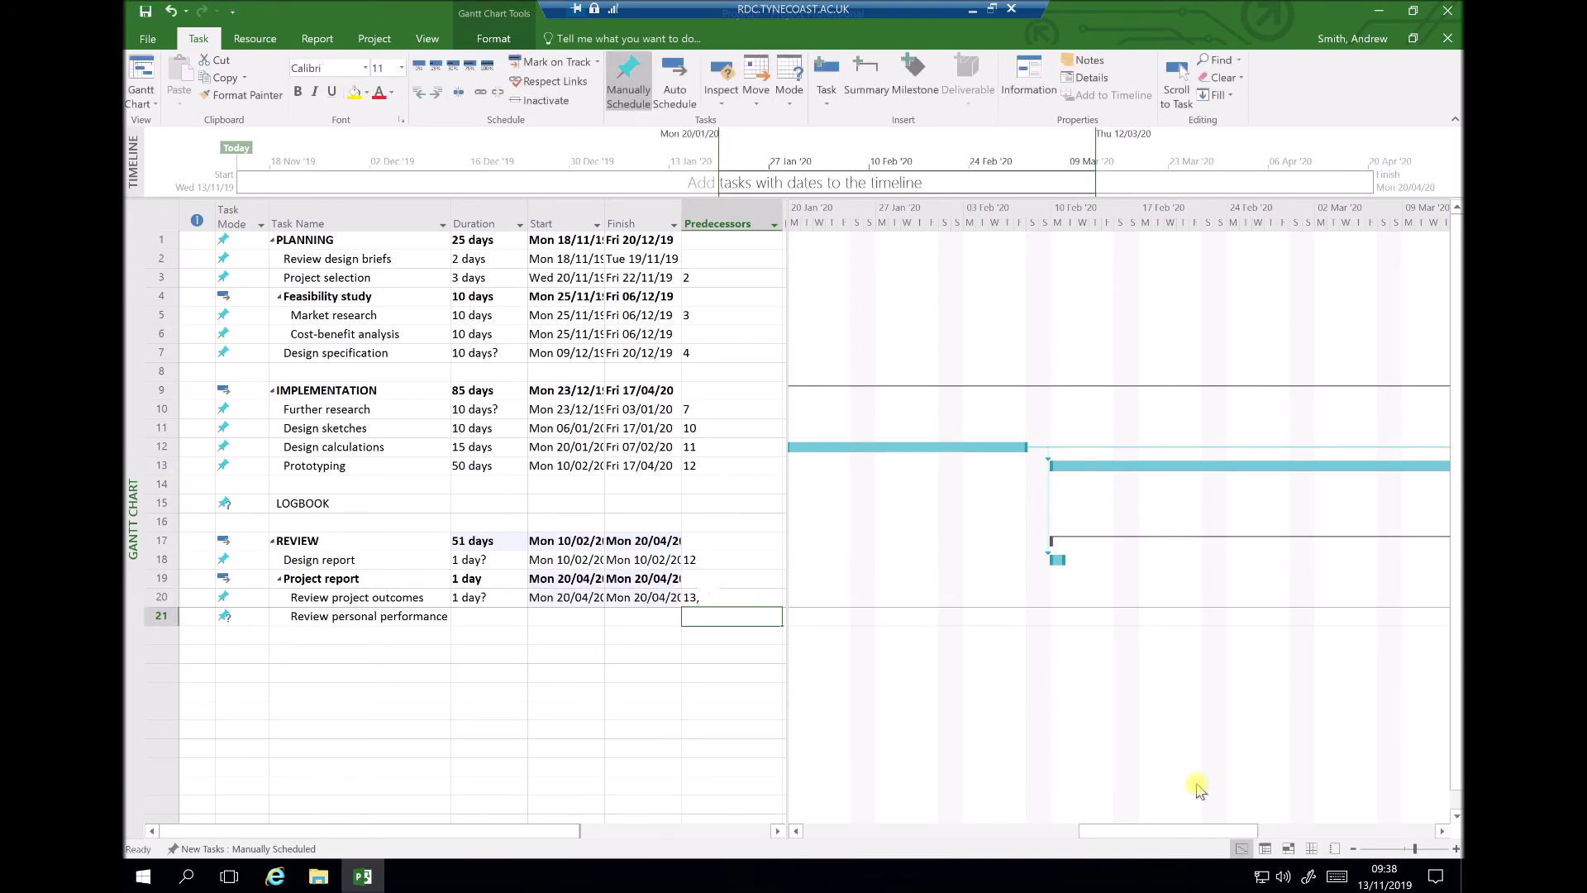
pyautogui.click(1442, 830)
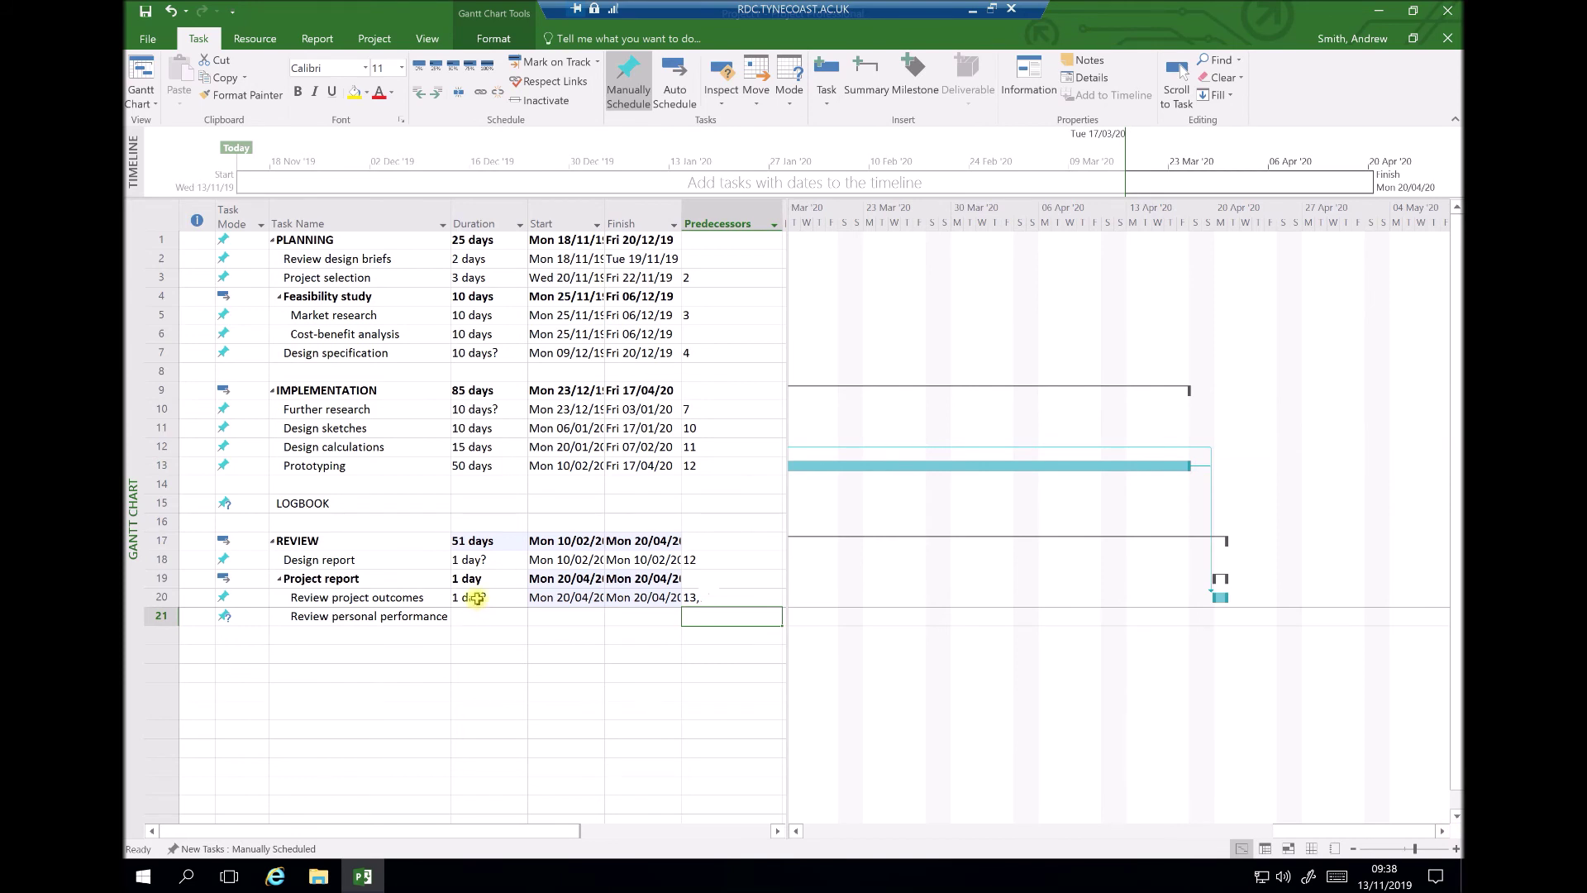
pyautogui.click(477, 598)
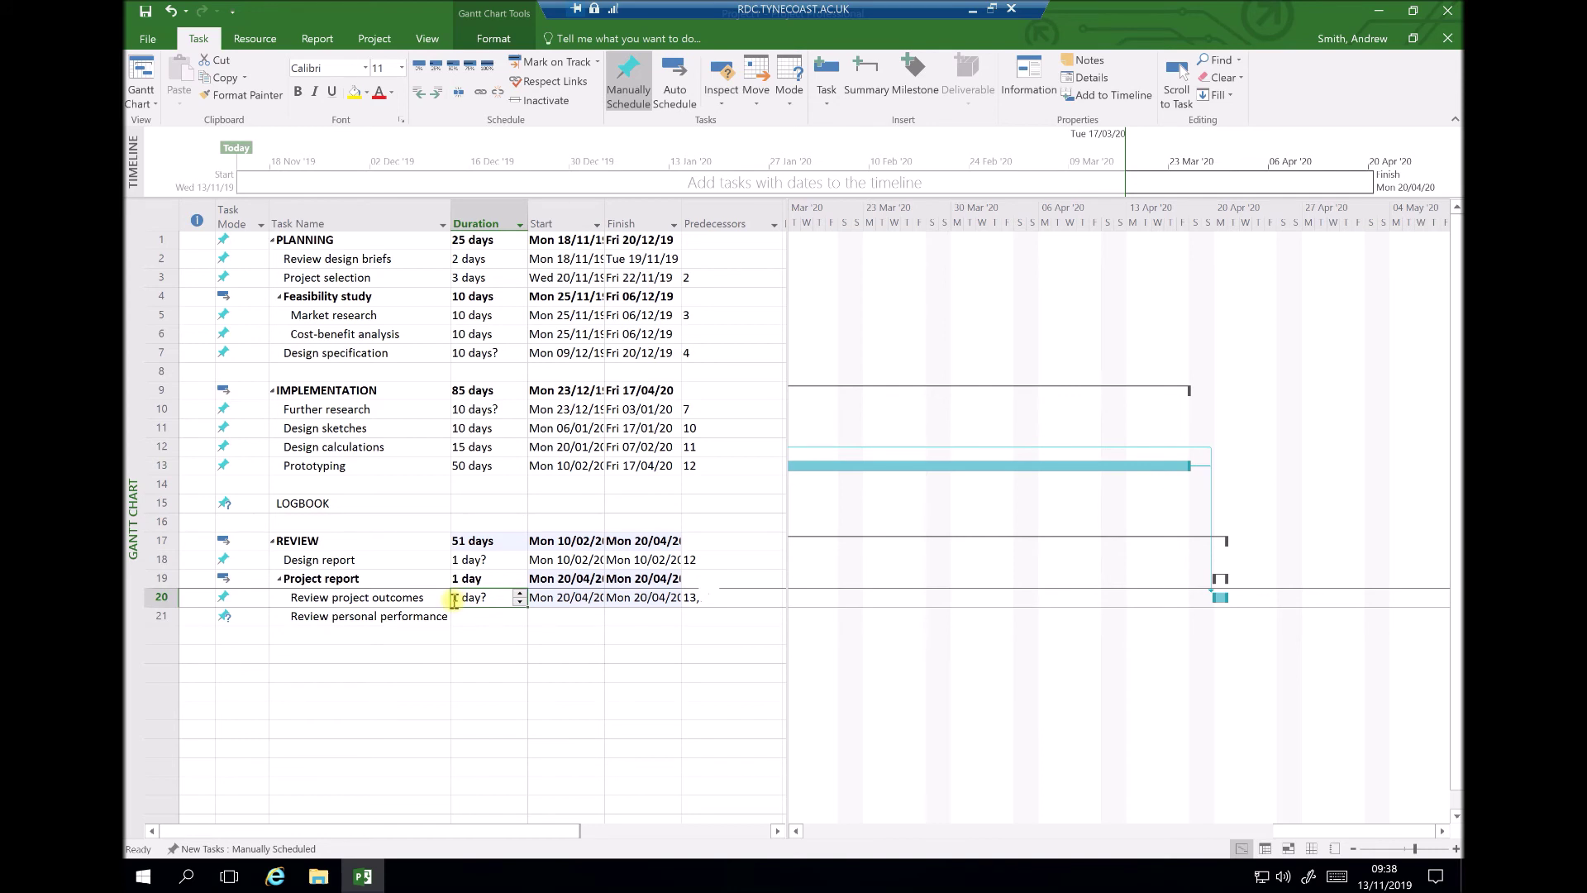
pyautogui.doubleClick(457, 598)
pyautogui.write('5')
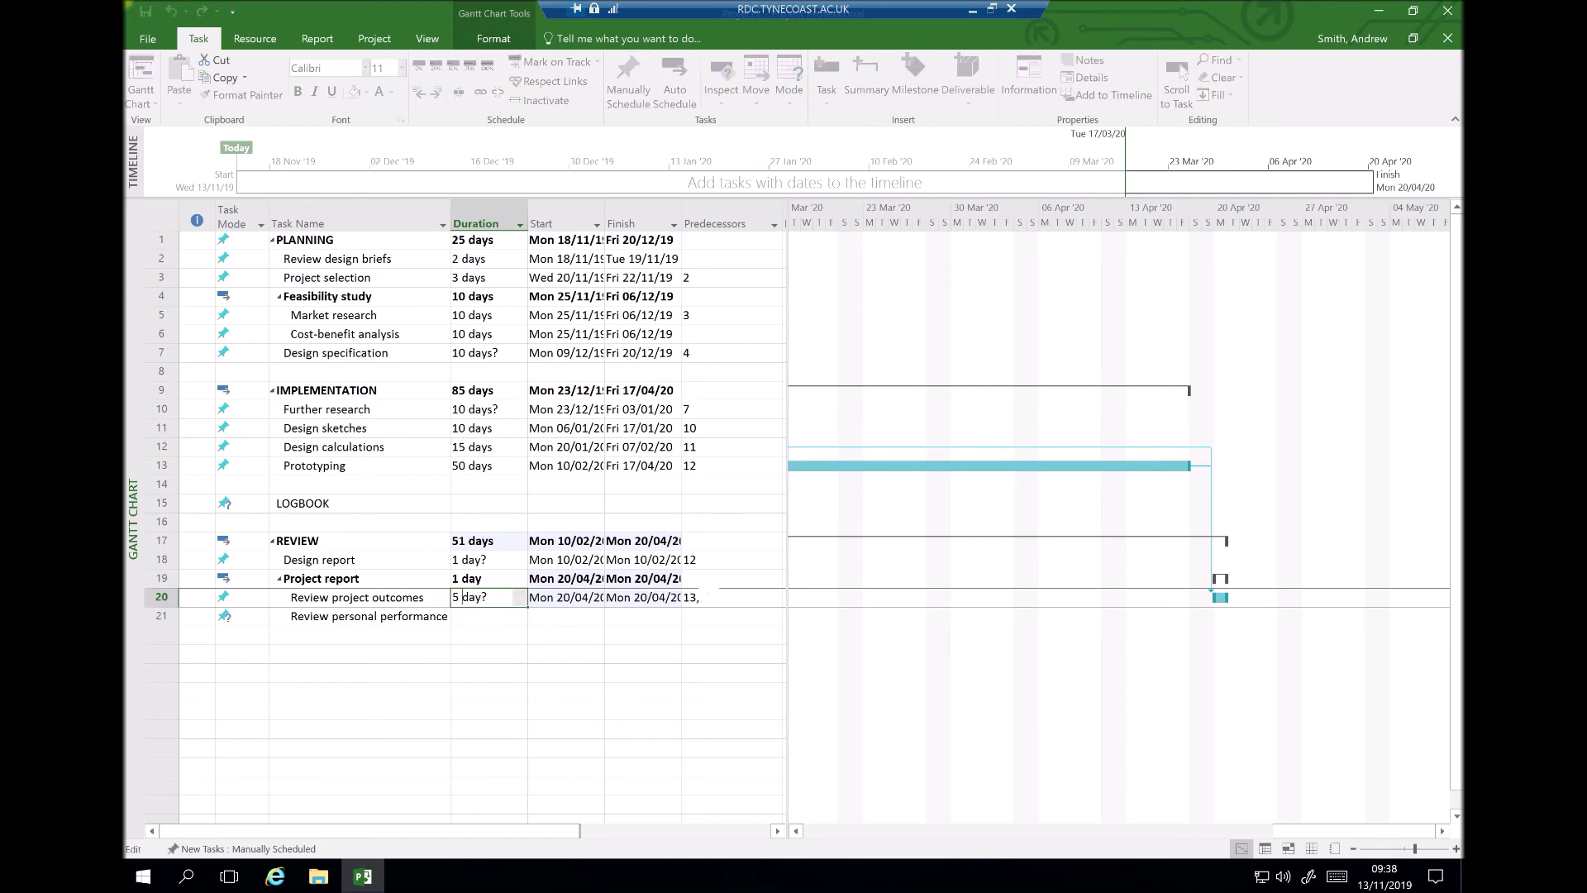
# - Set the duration of "Review personal performance" to 5 days and make task 20 its predecessor
pyautogui.click(461, 616)
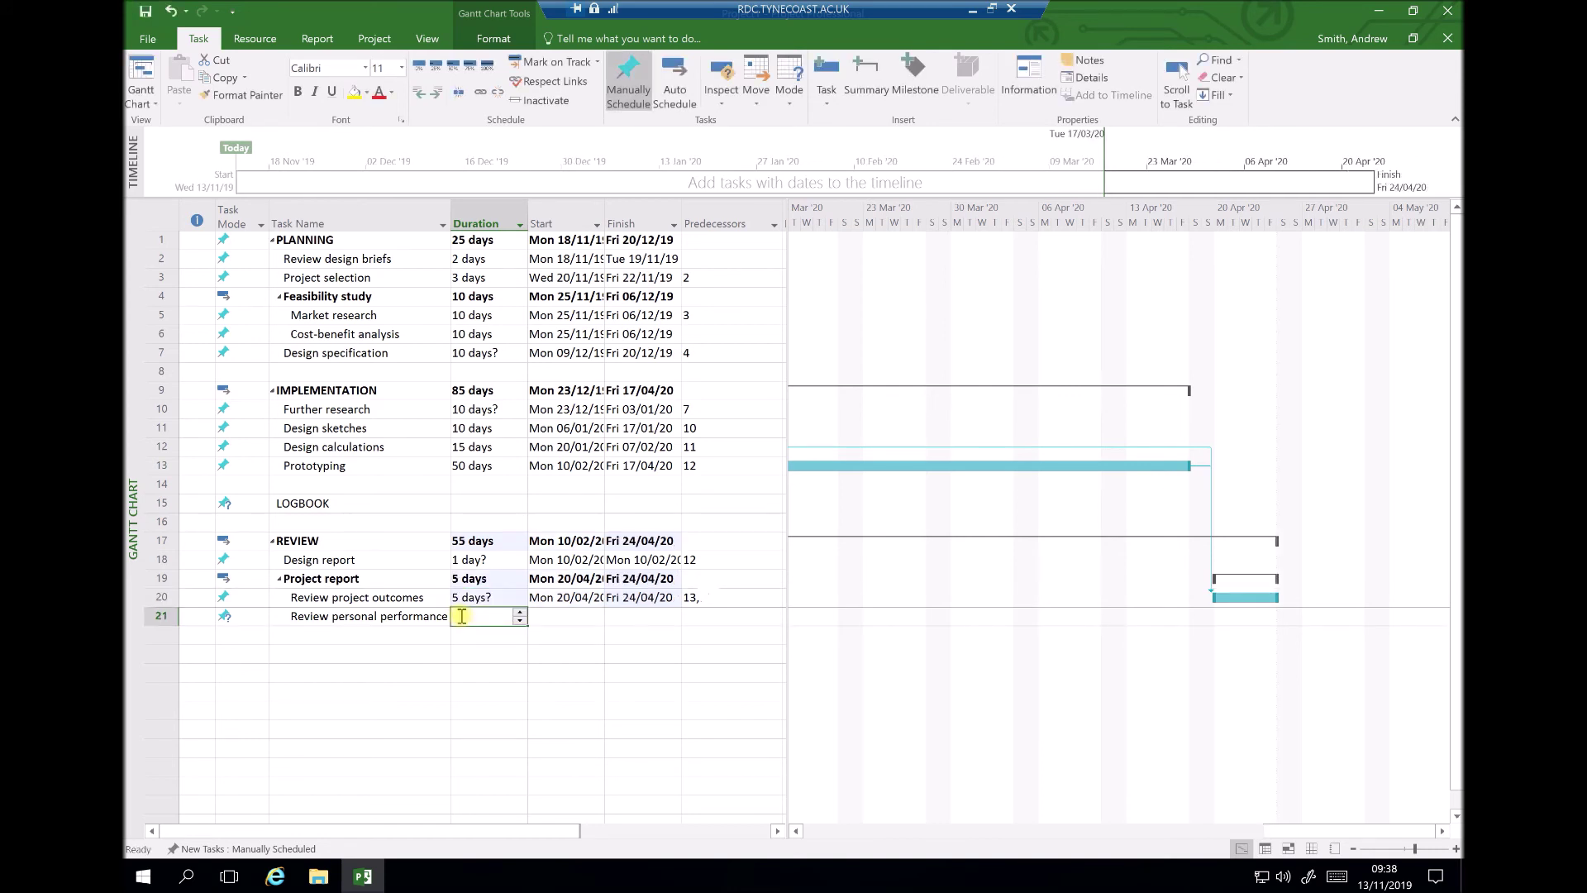
pyautogui.click(521, 613)
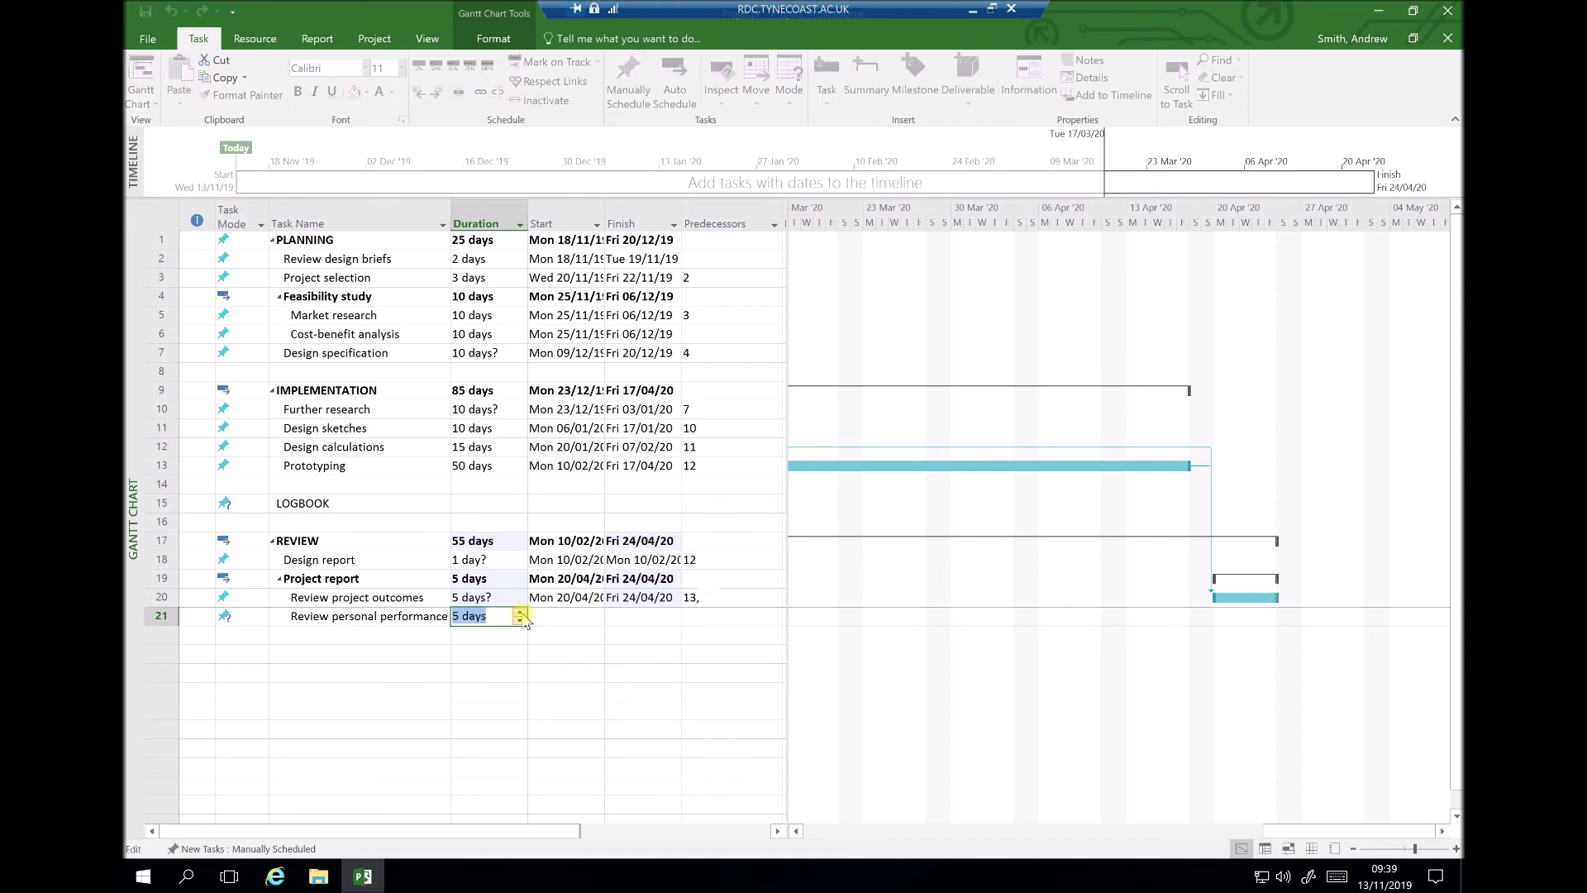
pyautogui.click(367, 597)
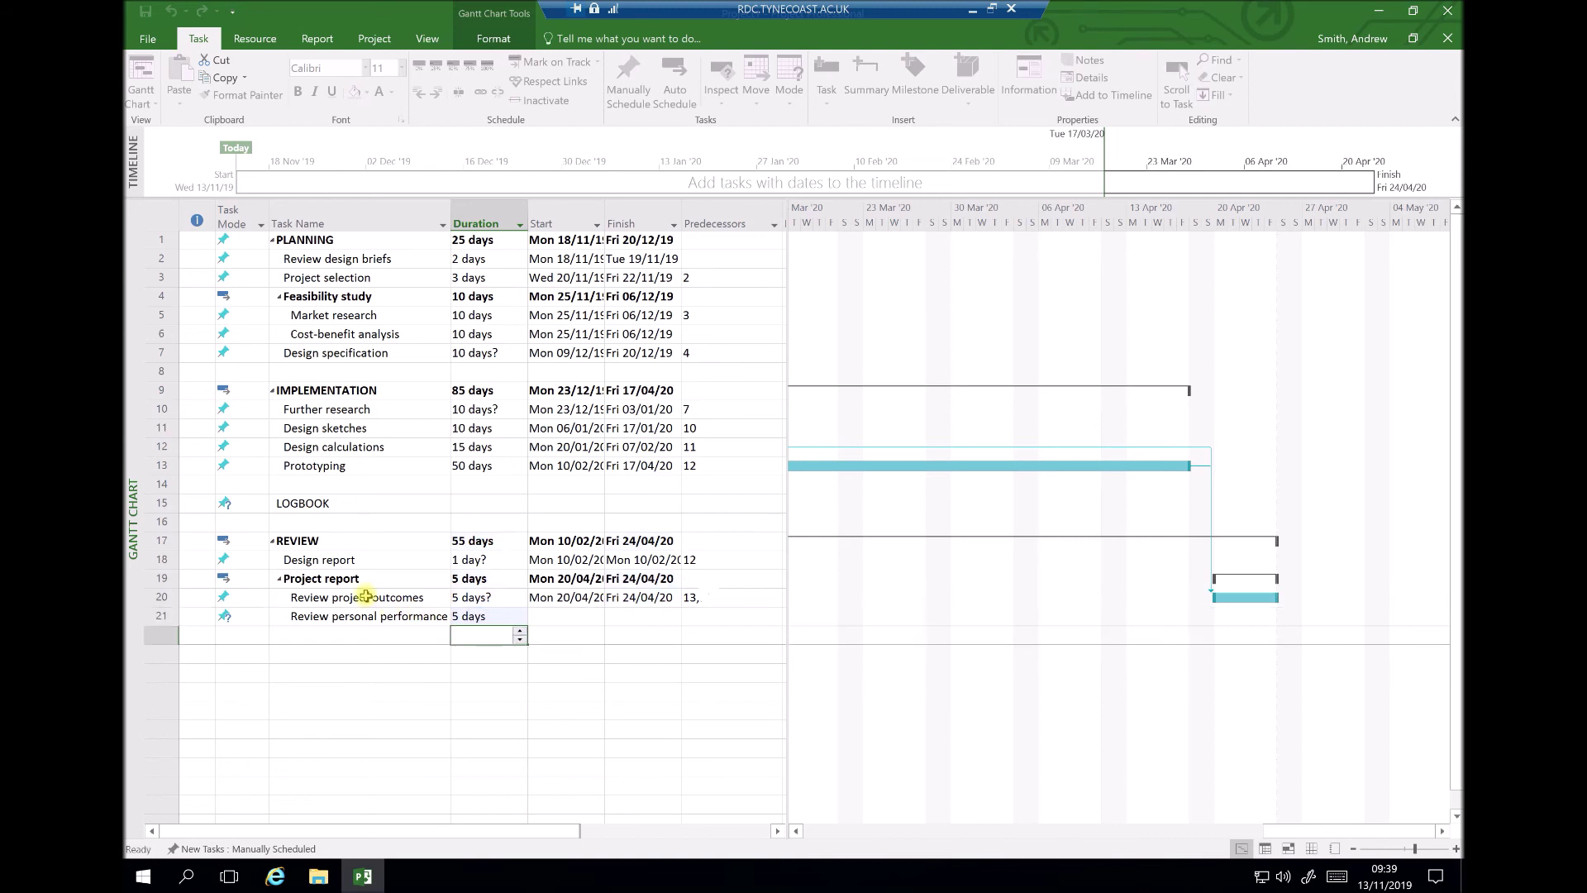
pyautogui.click(712, 612)
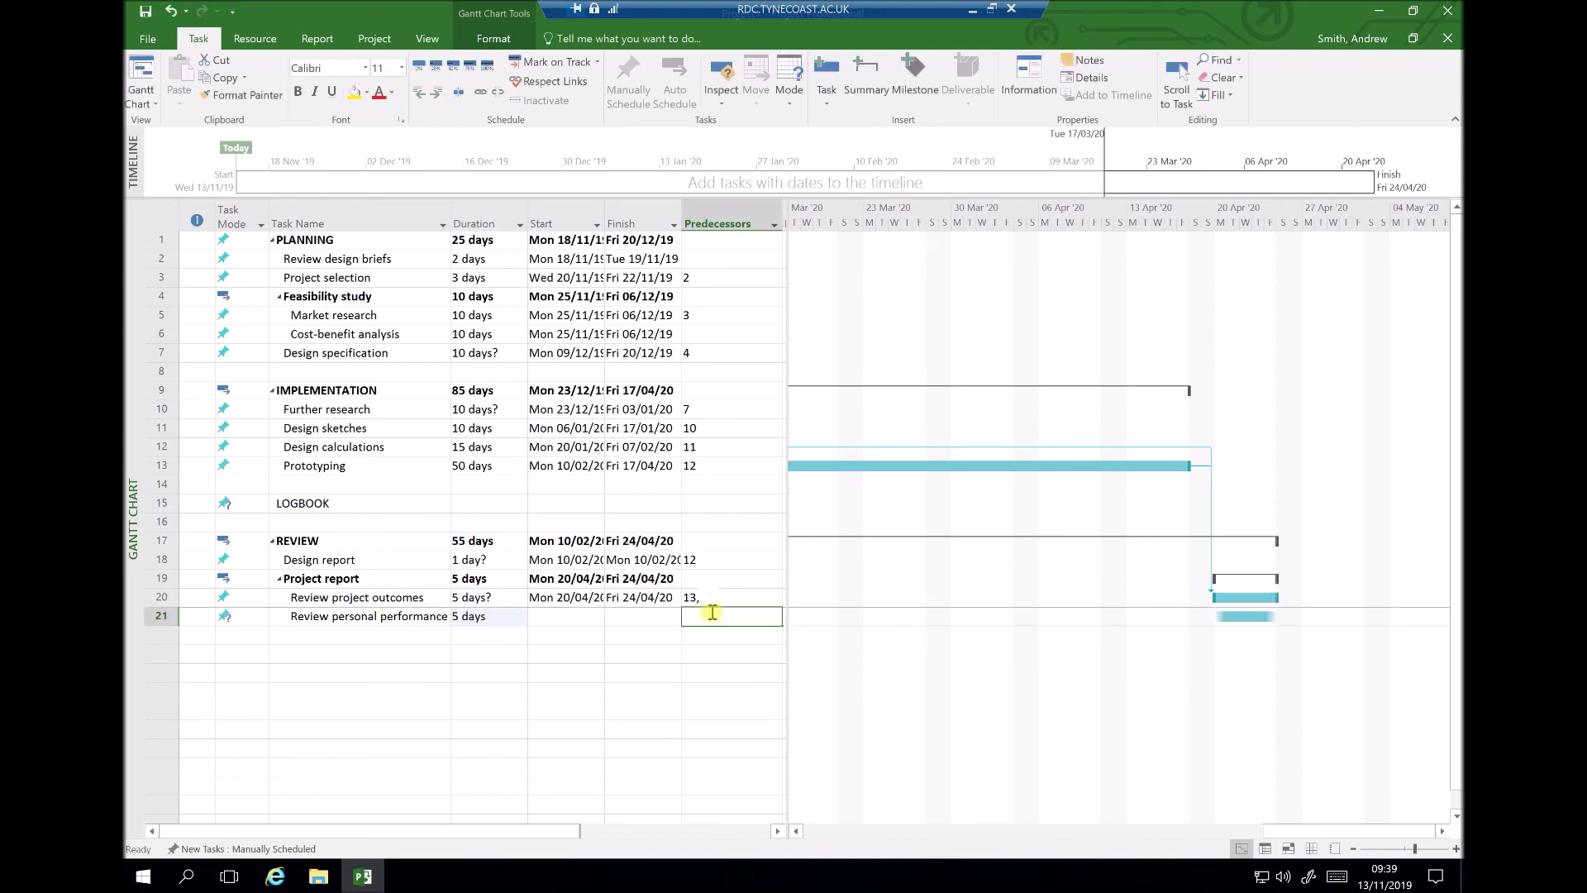
pyautogui.write('20')
pyautogui.press('Return')
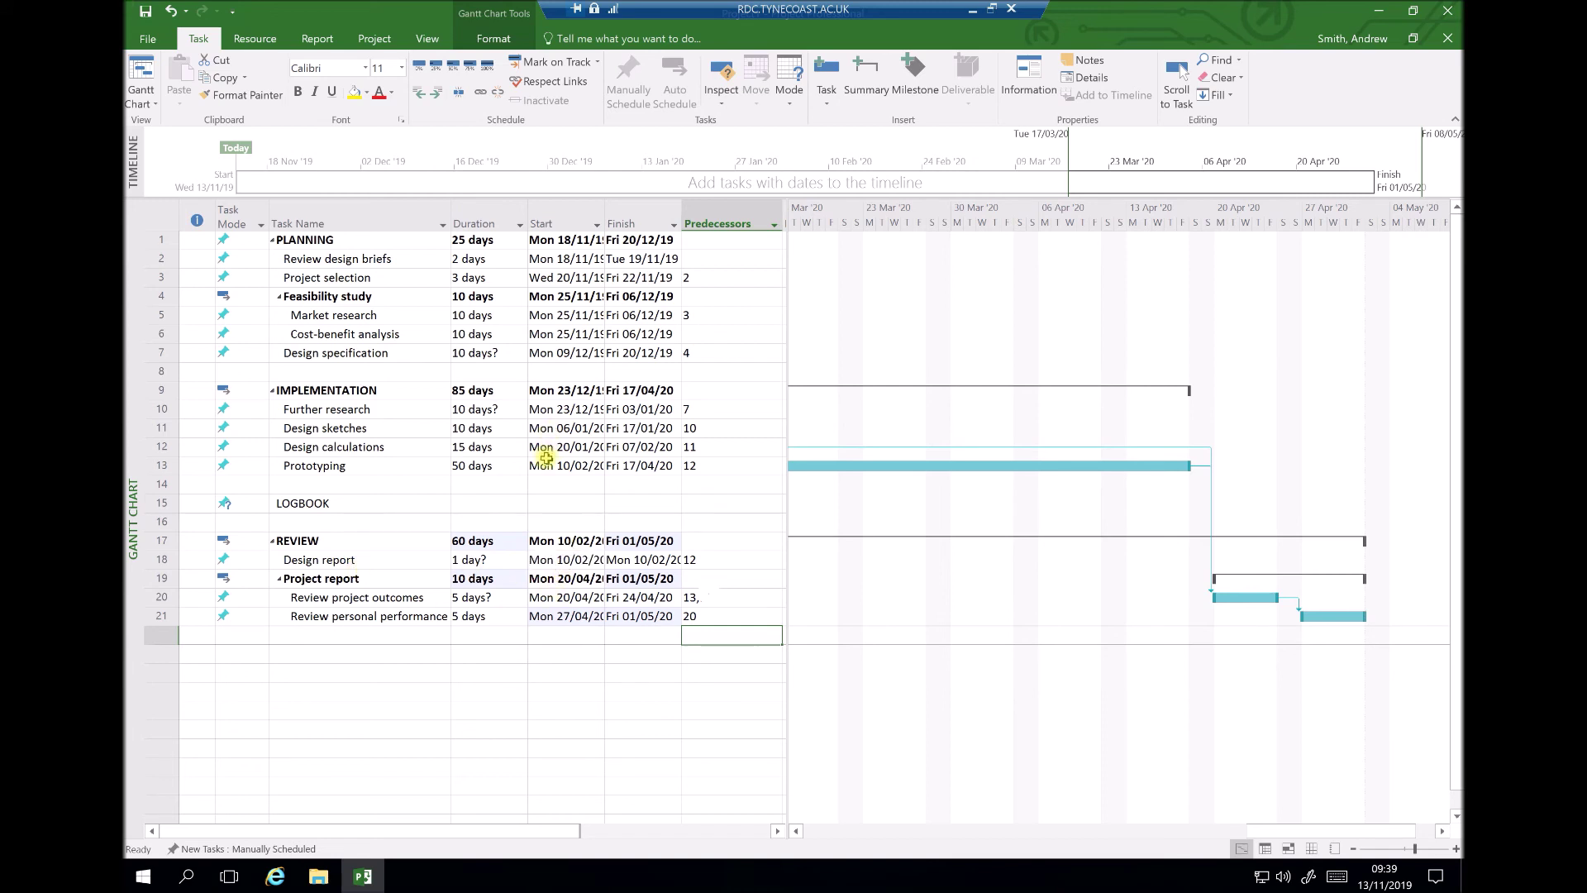
# - Set the duration of "Design report" under REVIEW to 50 days
pyautogui.click(516, 560)
pyautogui.click(548, 562)
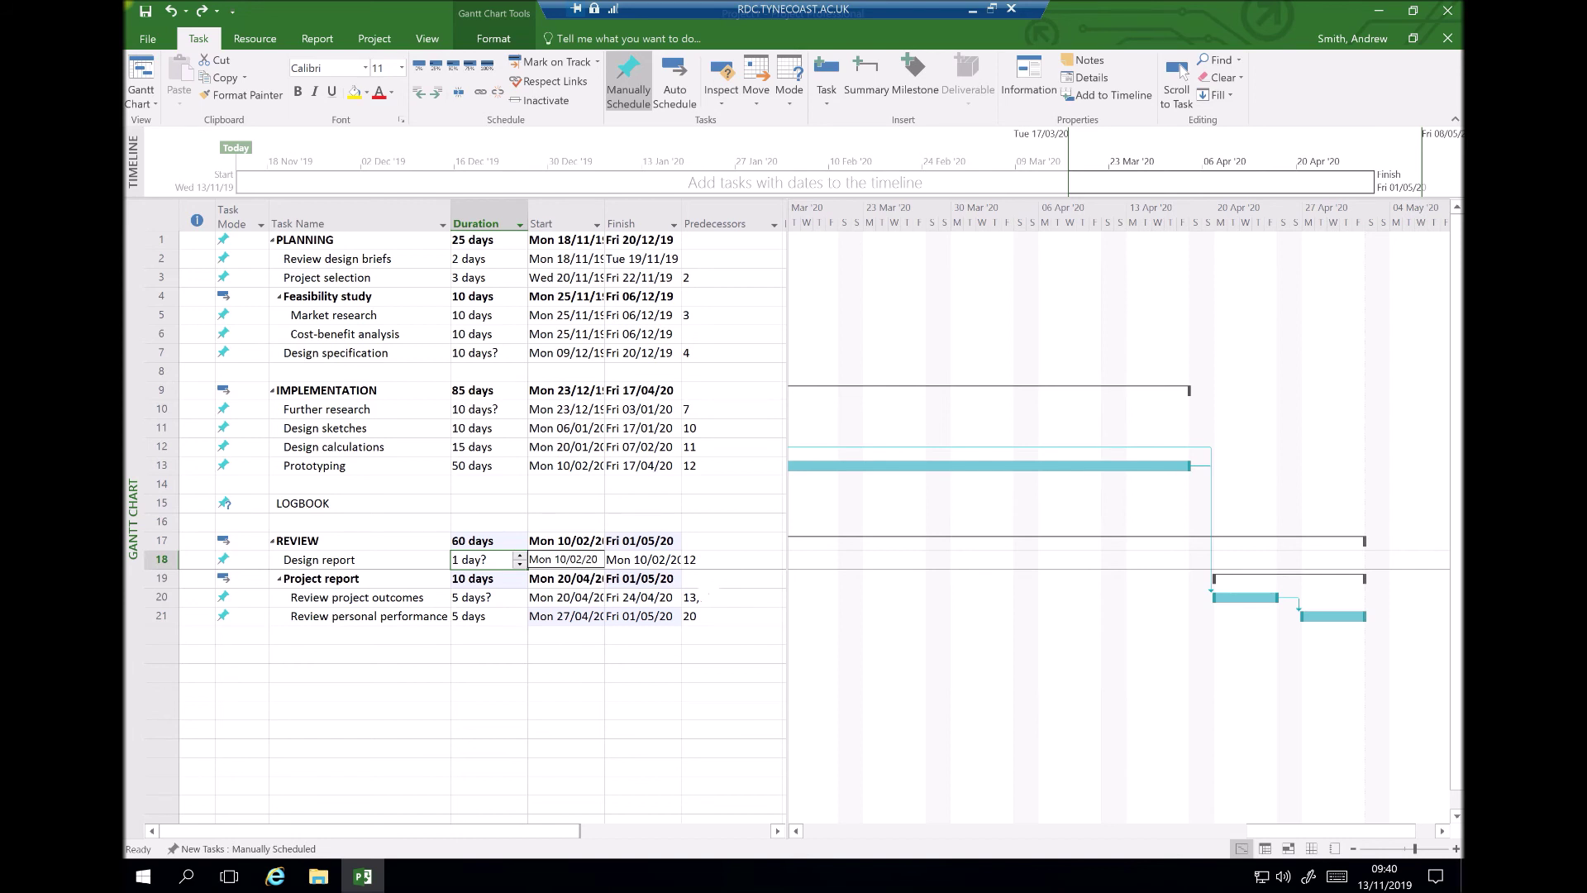
pyautogui.click(460, 561)
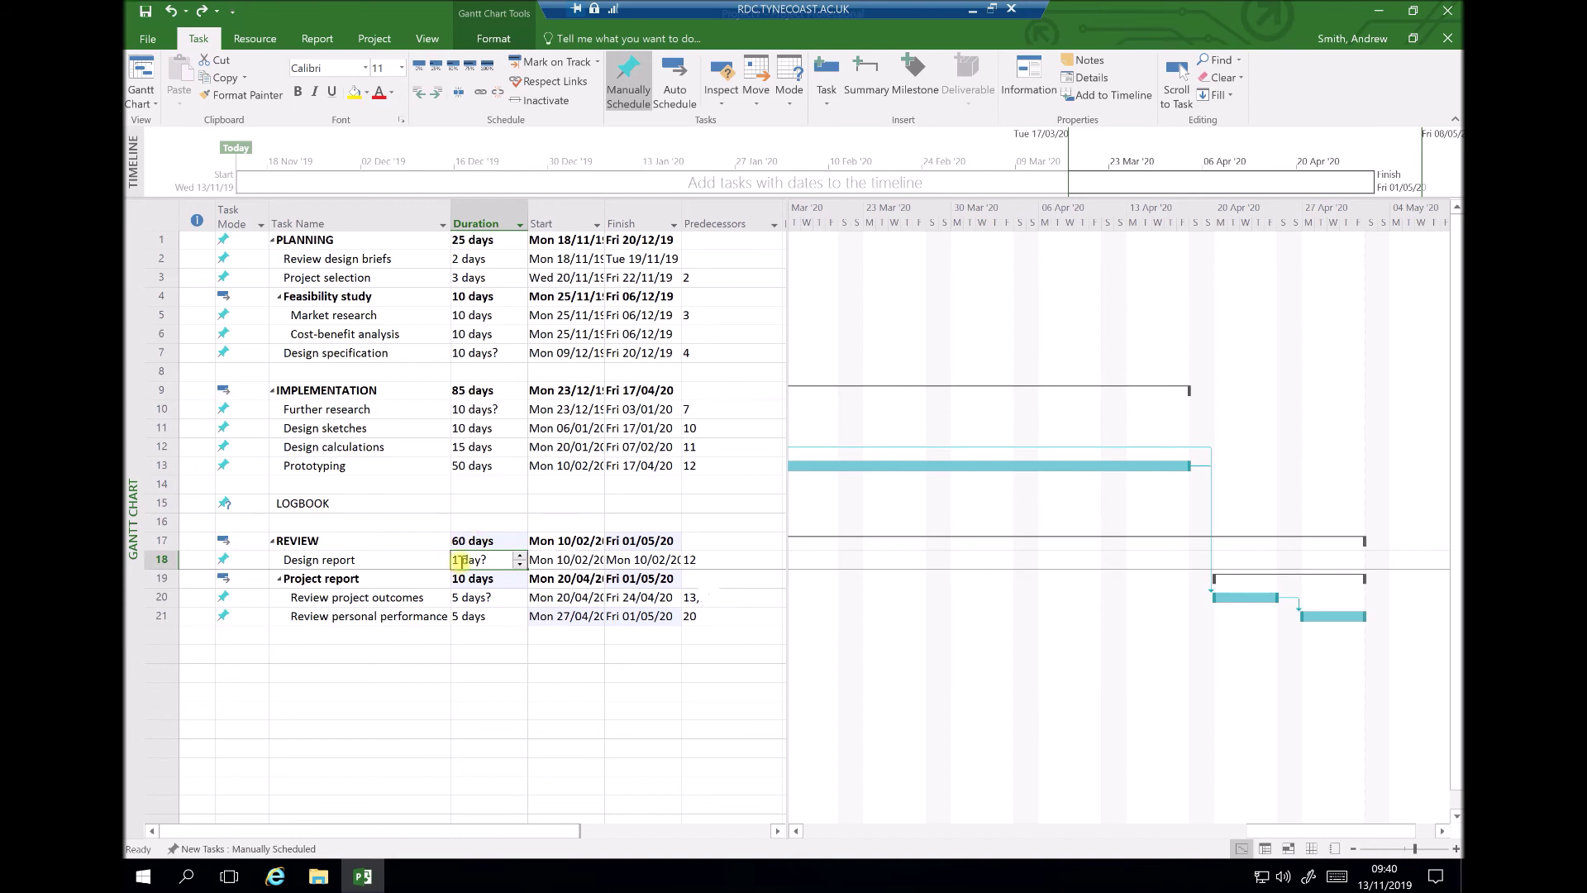
pyautogui.click(459, 561)
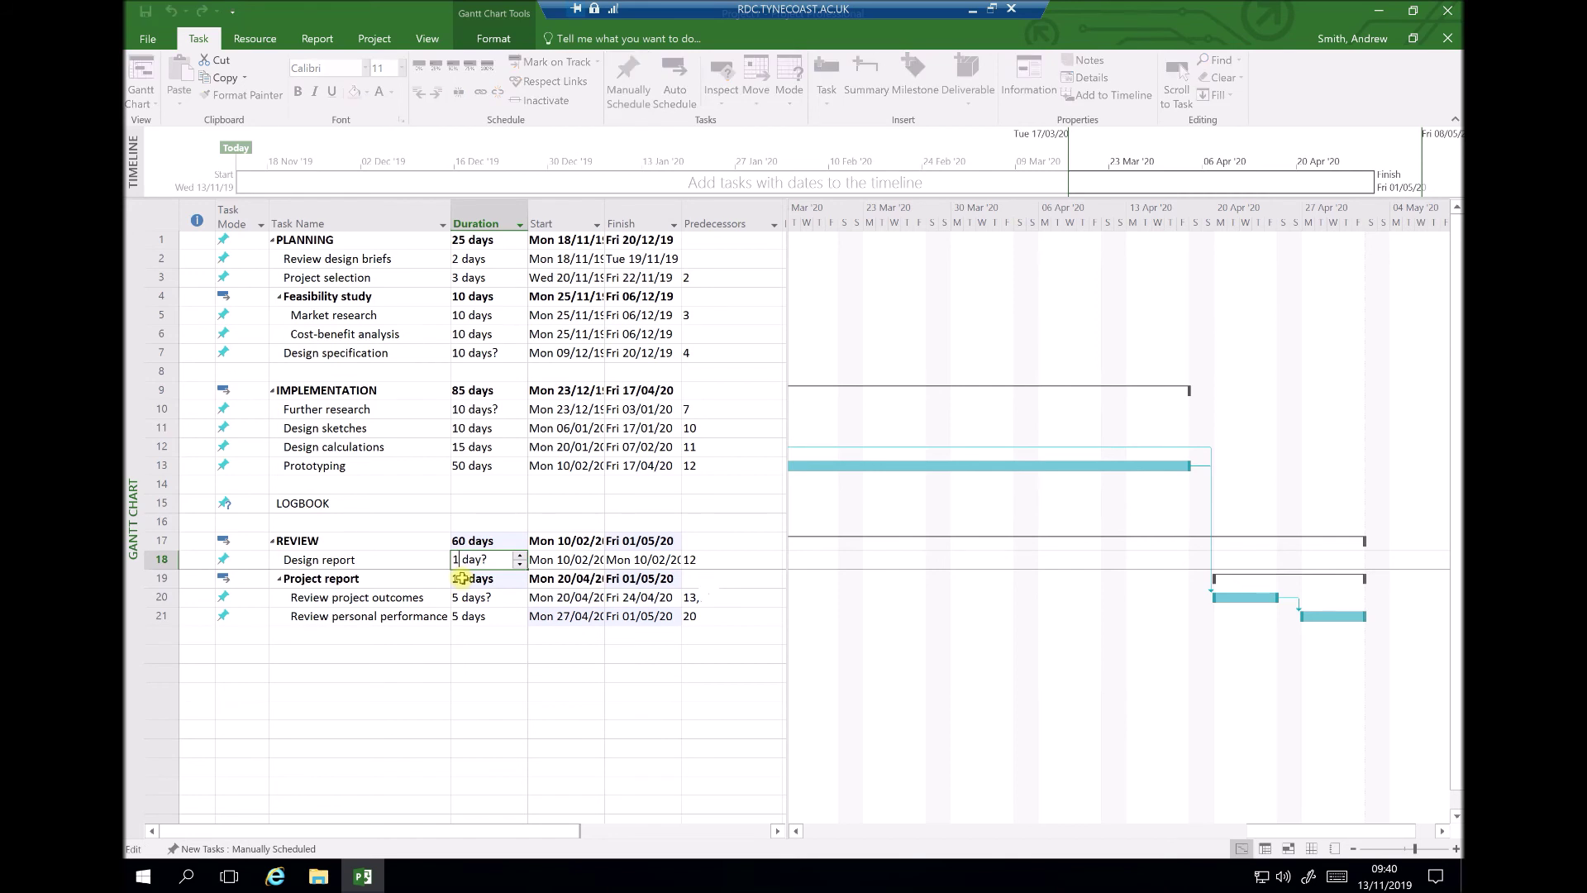
pyautogui.press('BackSpace')
pyautogui.write('50')
pyautogui.click(461, 578)
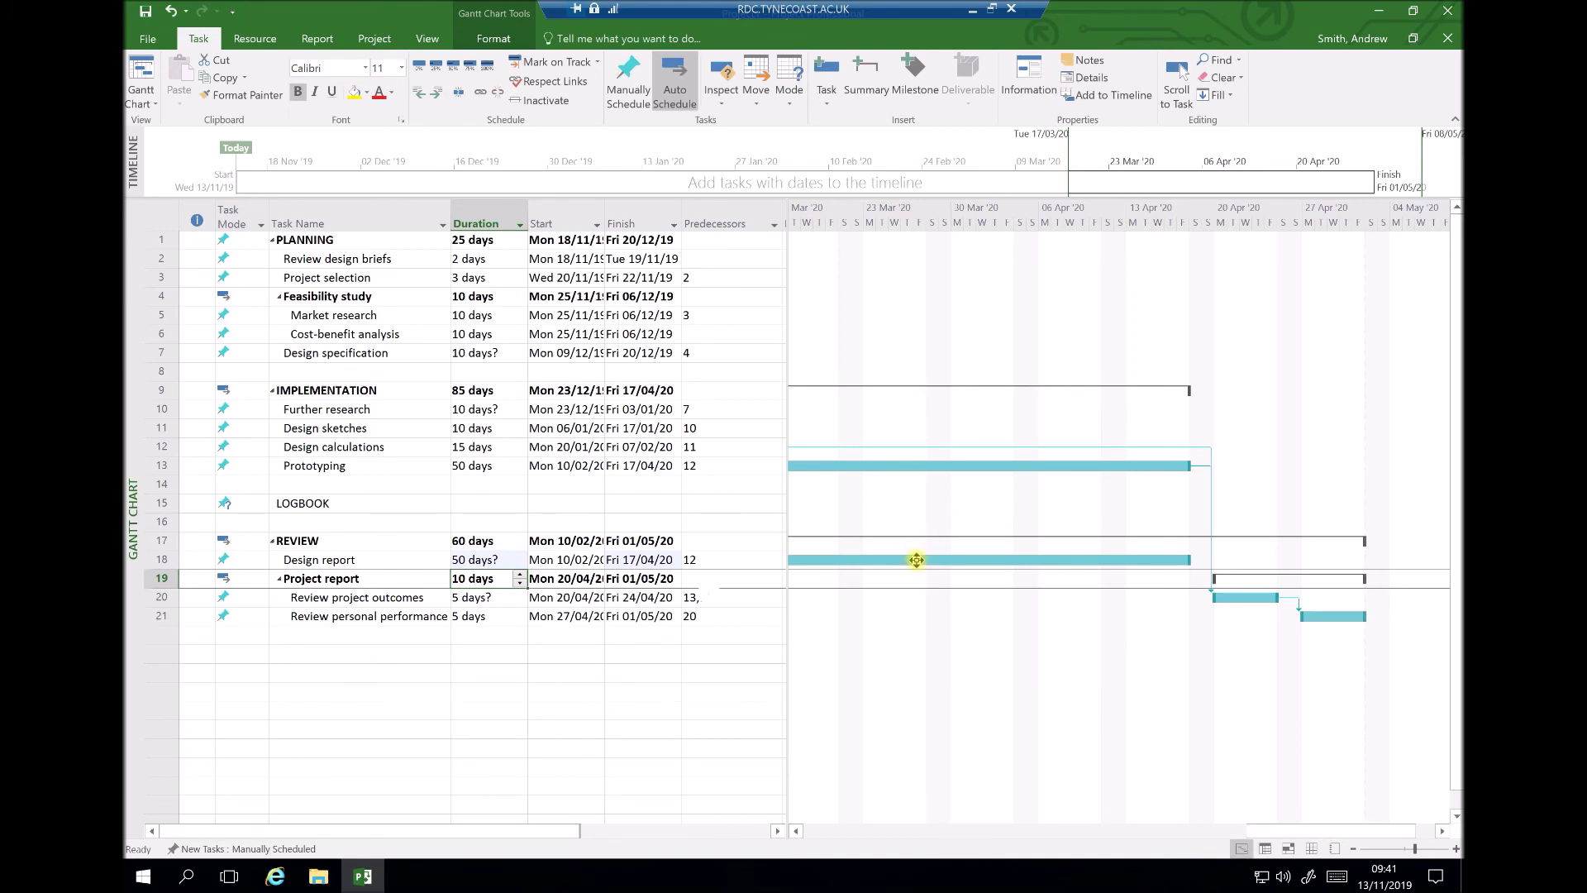
# - Set the start date of the LOGBOOK task to Monday 23 December 2019
pyautogui.click(796, 830)
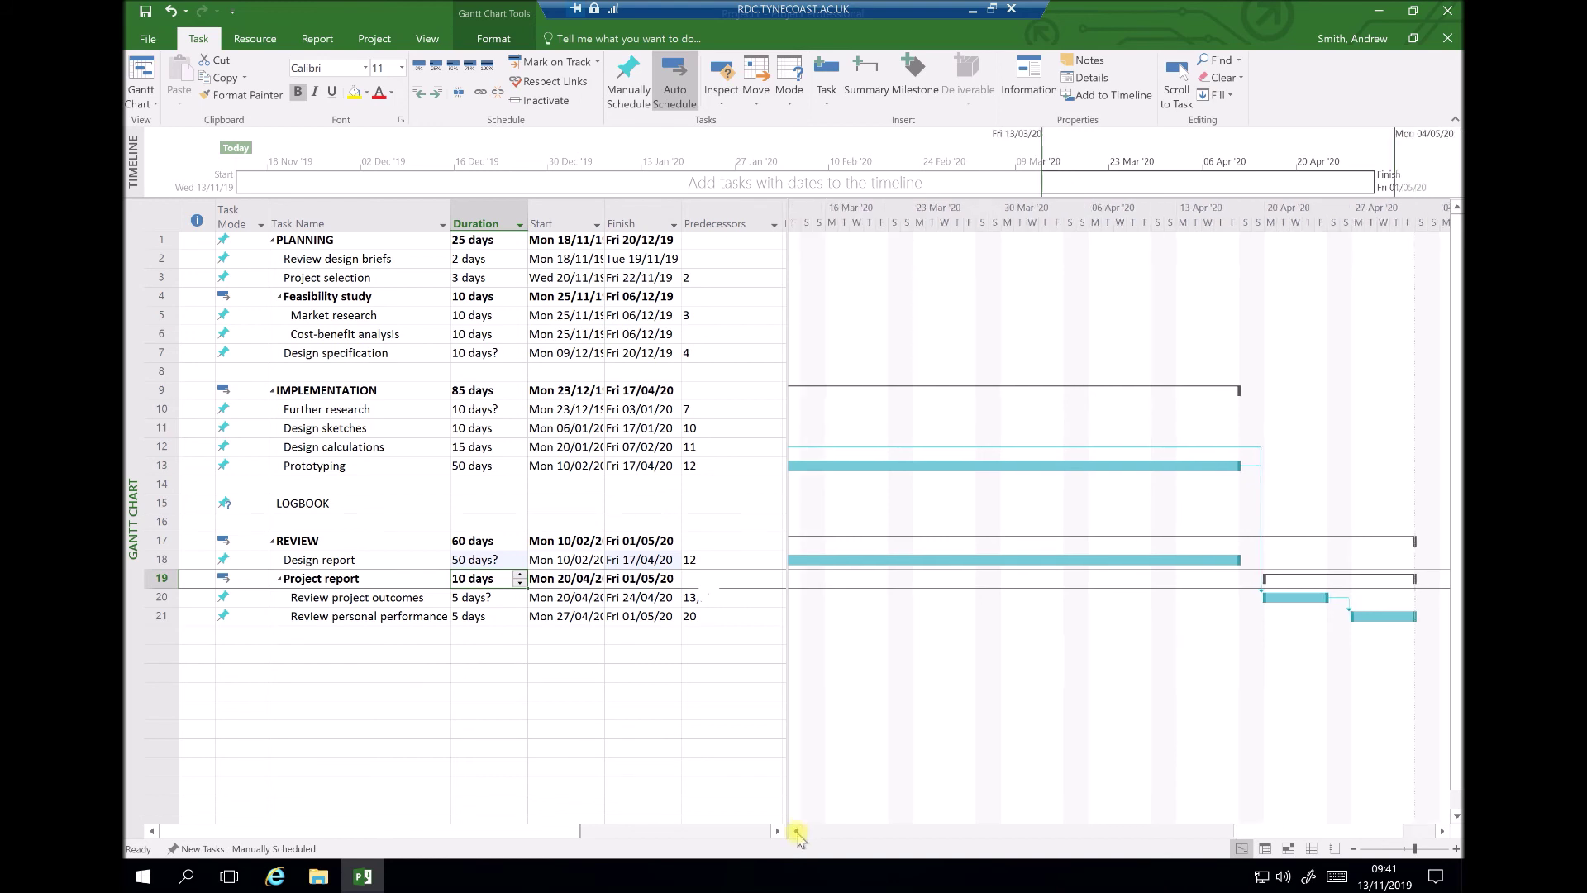
pyautogui.moveTo(796, 830); pyautogui.dragTo(796, 830)
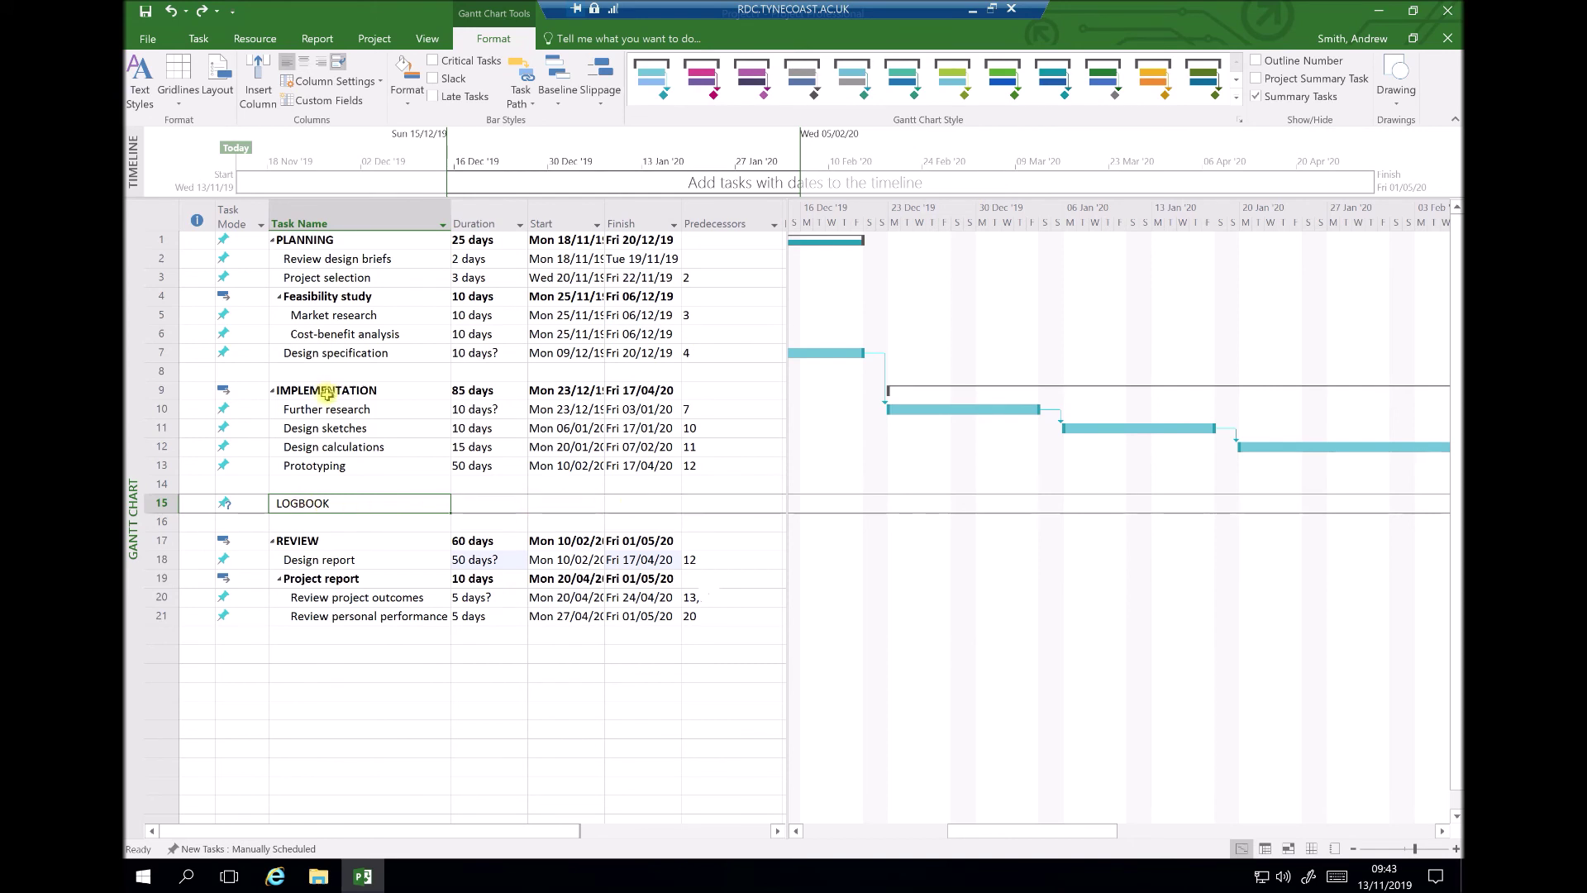
pyautogui.click(572, 506)
pyautogui.click(596, 504)
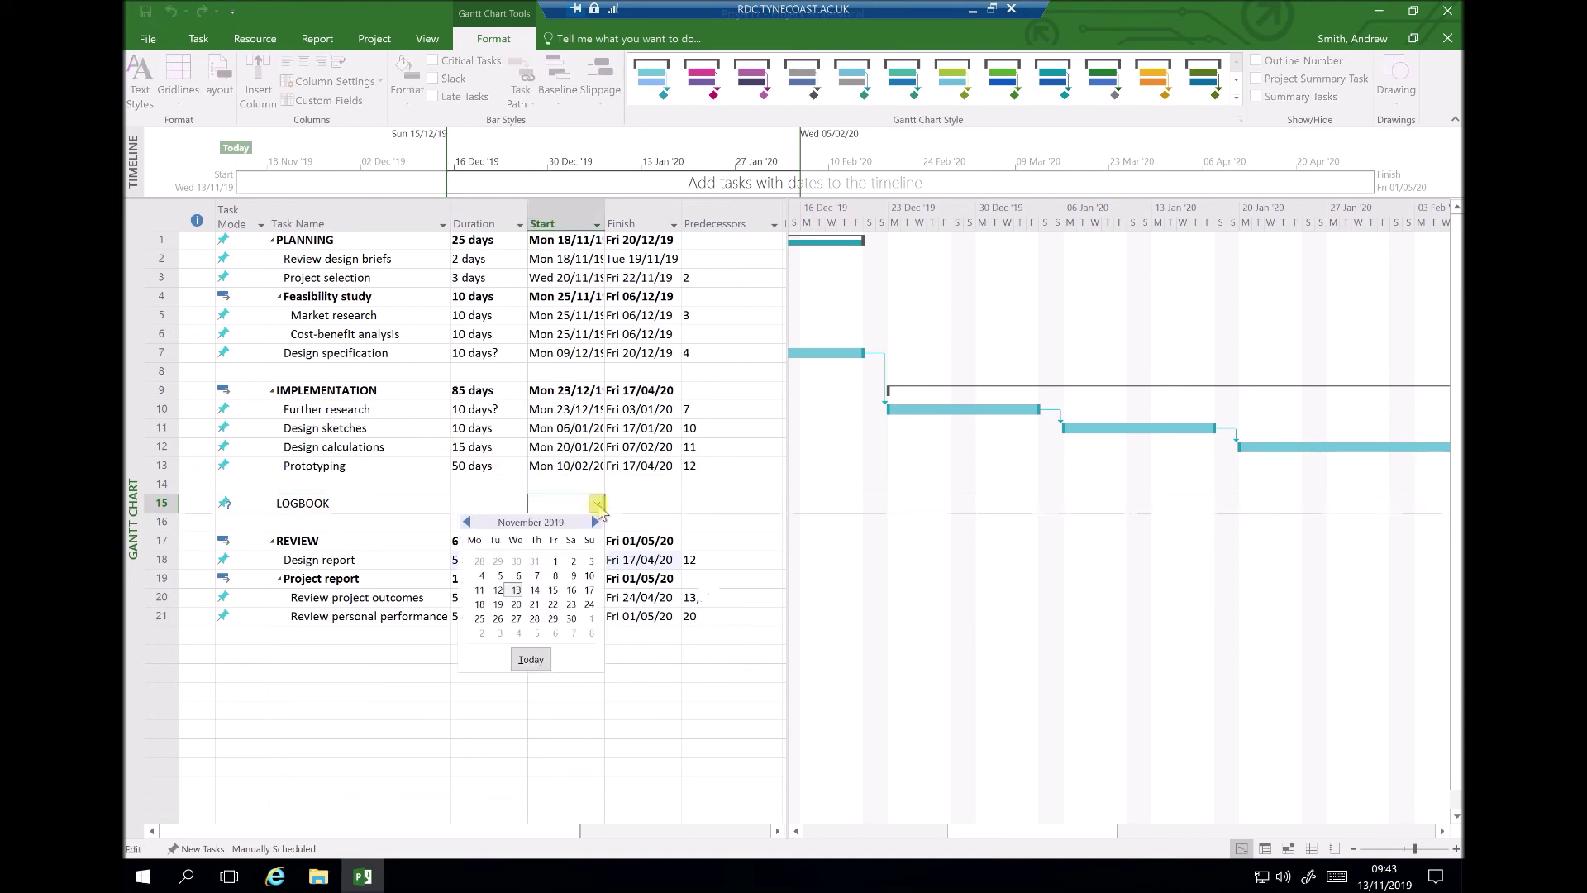
pyautogui.click(595, 522)
pyautogui.click(479, 618)
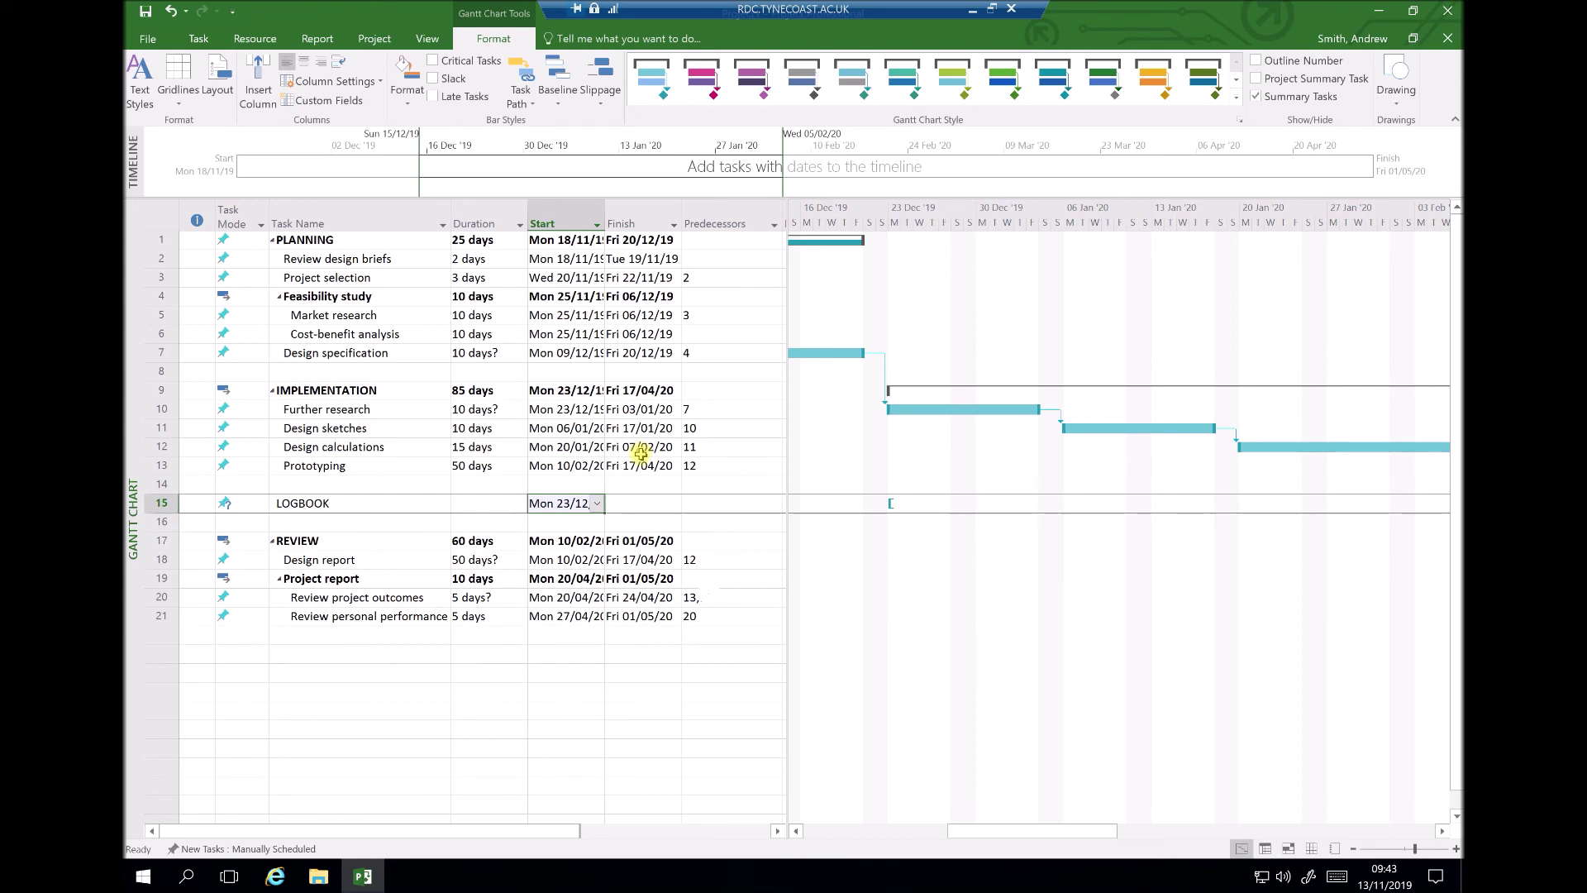
# - Set the finish date of the LOGBOOK task to Friday 17 April 2020
pyautogui.click(641, 505)
pyautogui.click(673, 503)
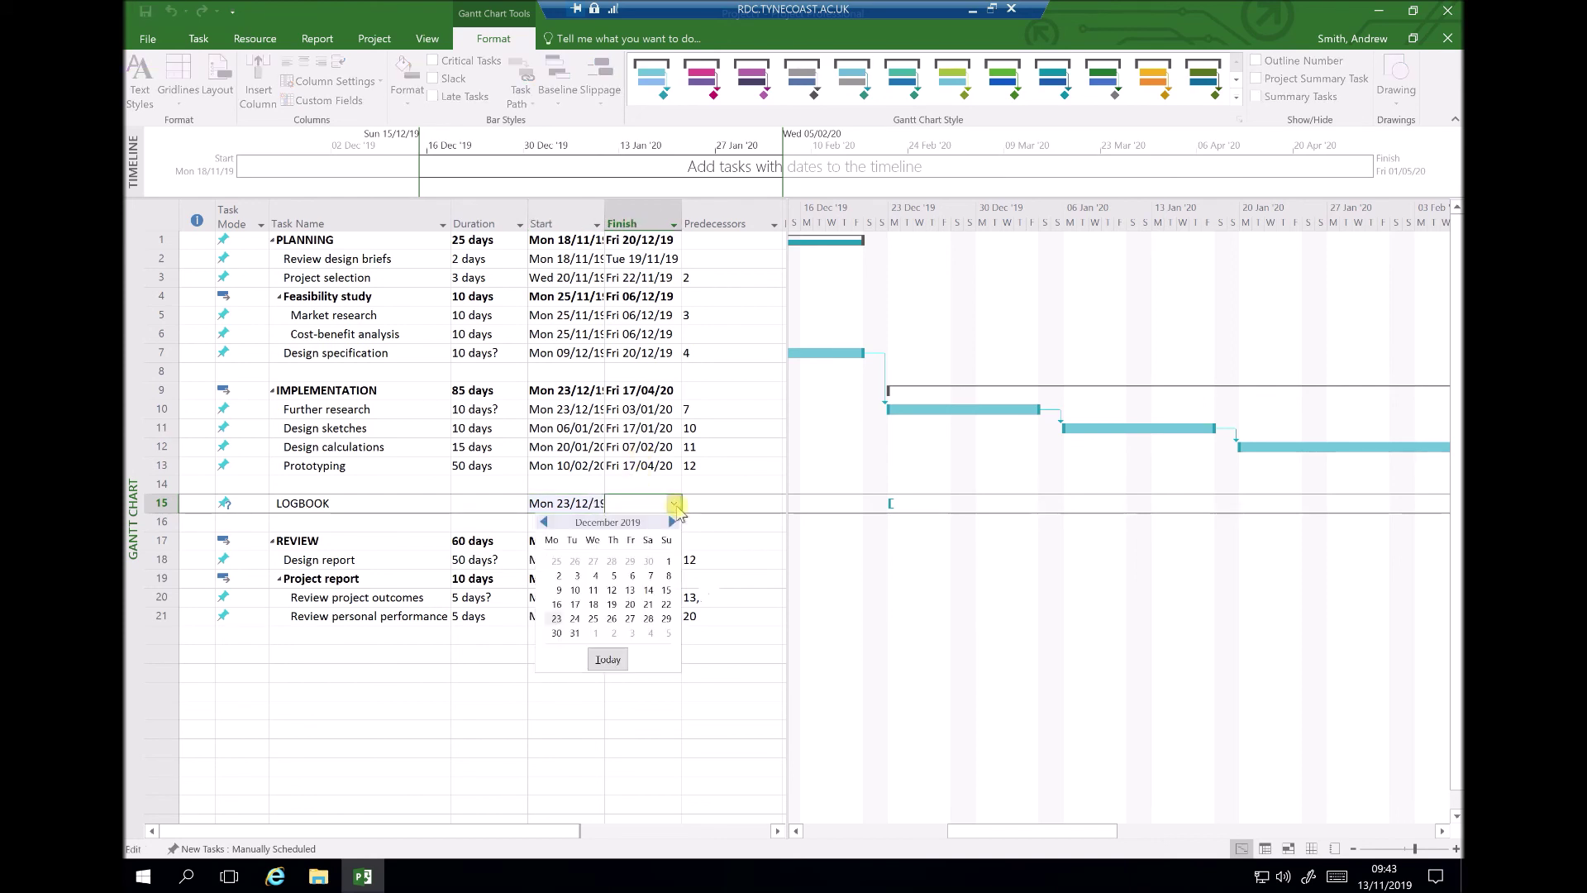
pyautogui.click(672, 522)
pyautogui.click(672, 521)
pyautogui.click(671, 523)
pyautogui.click(671, 522)
pyautogui.click(631, 595)
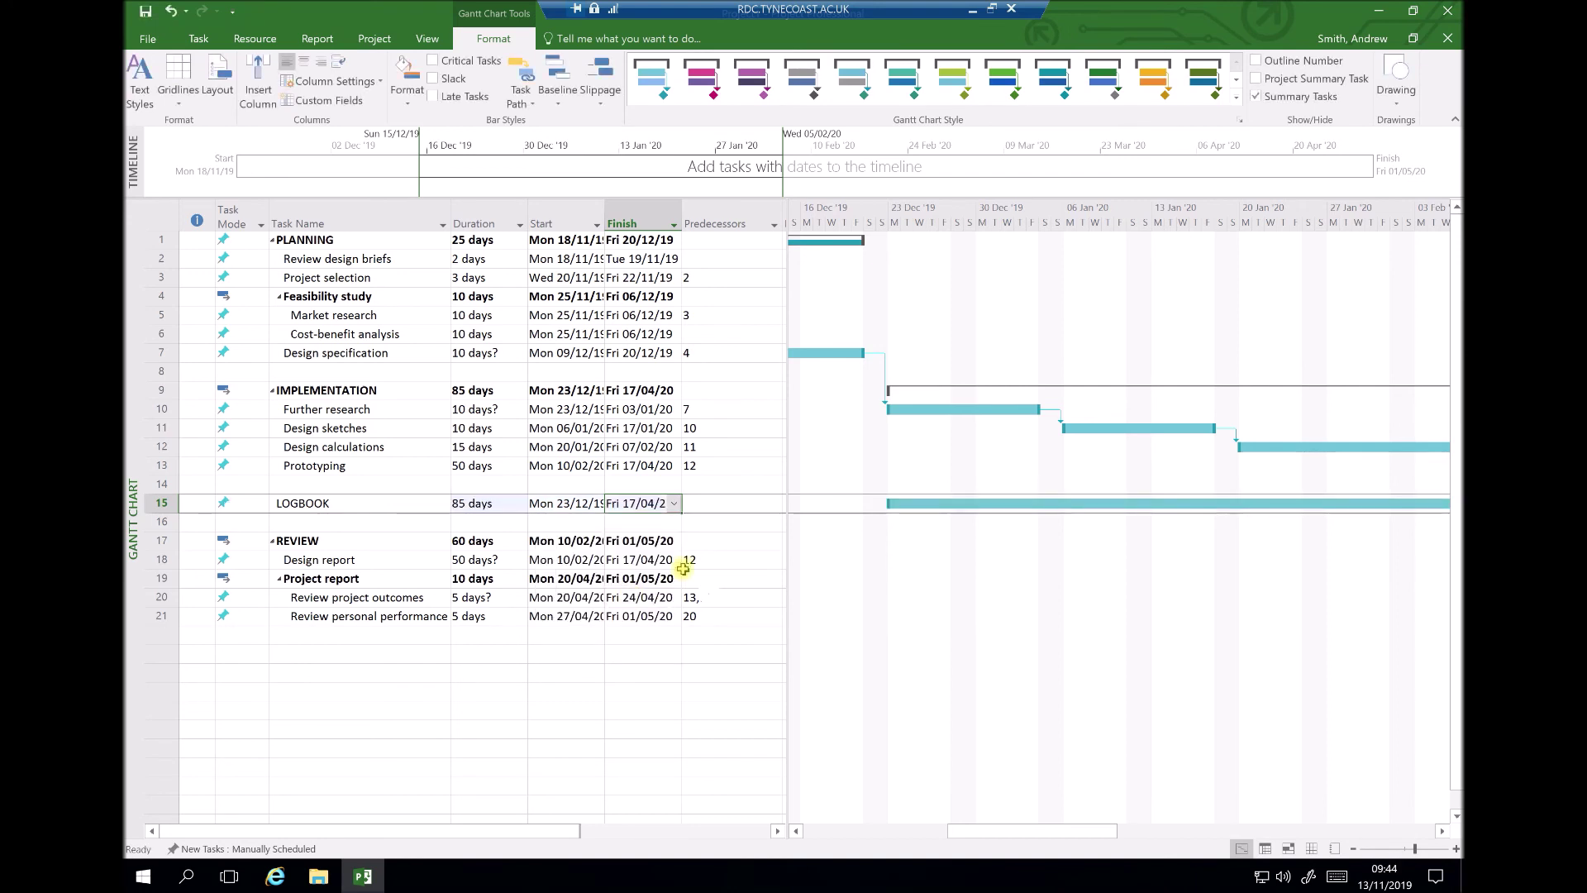
# - Examine the task dates and durations, then zoom the Gantt chart out to view the whole project from PLANNING to REVIEW
pyautogui.click(728, 469)
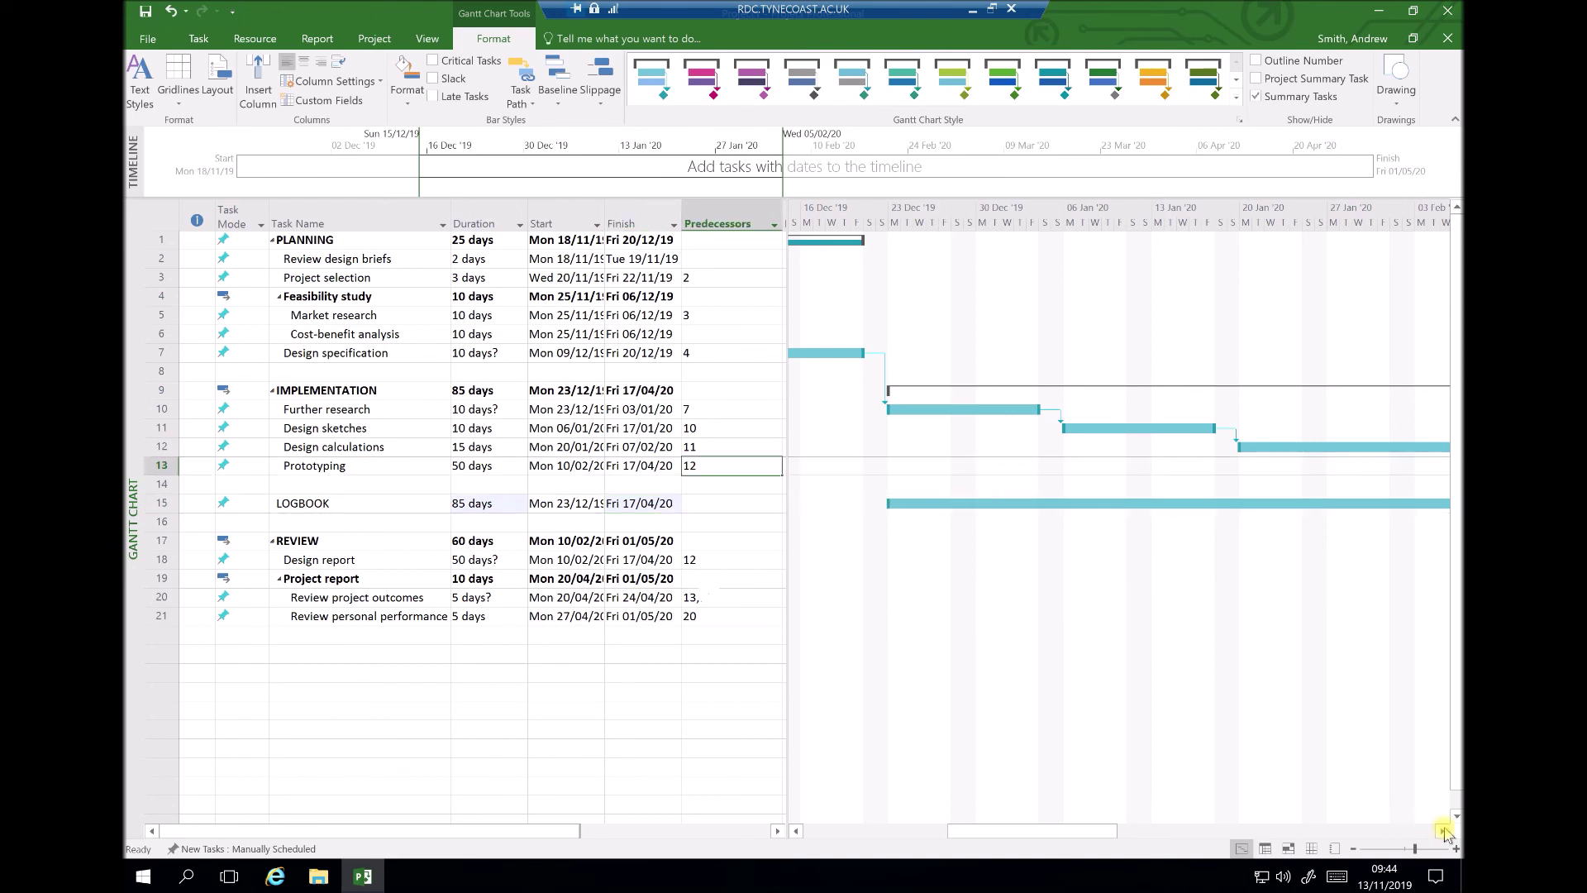
pyautogui.moveTo(1442, 831); pyautogui.dragTo(1442, 831)
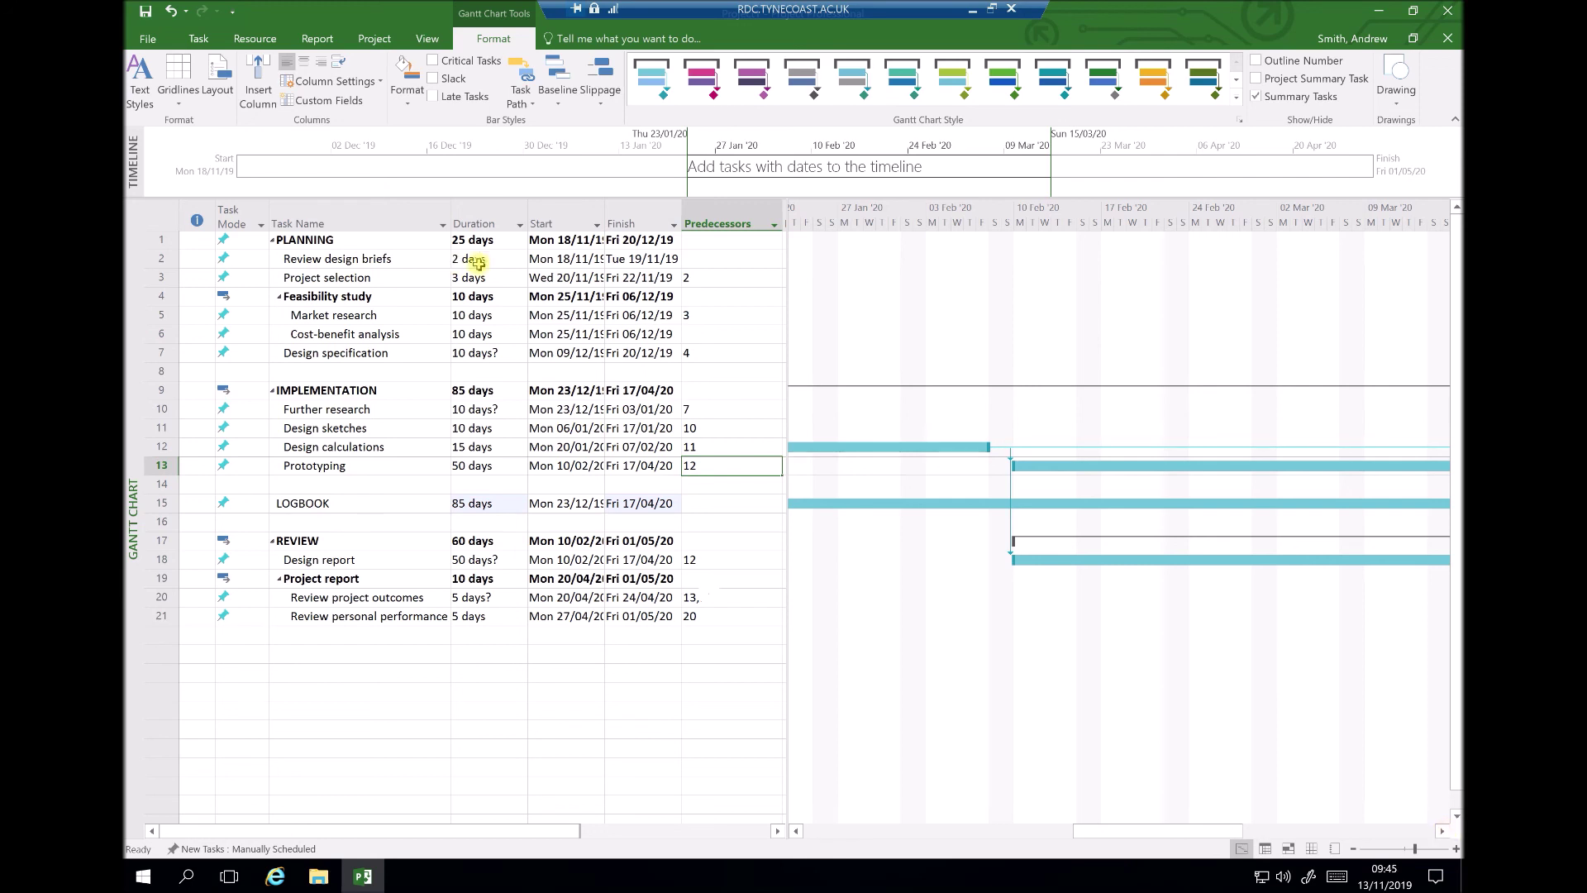
pyautogui.click(574, 241)
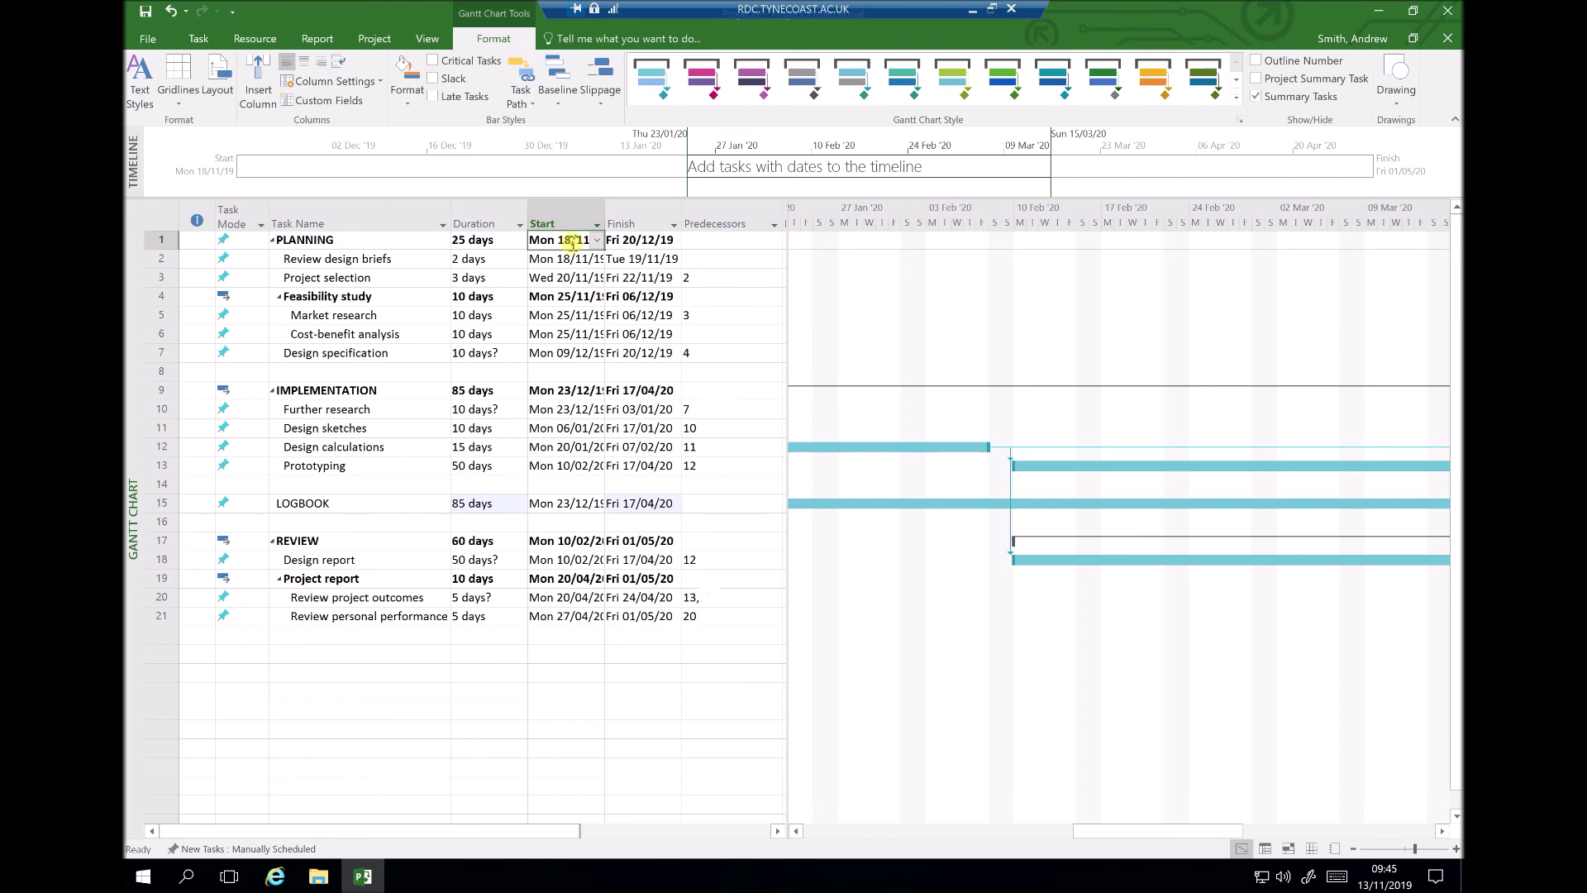
pyautogui.click(641, 618)
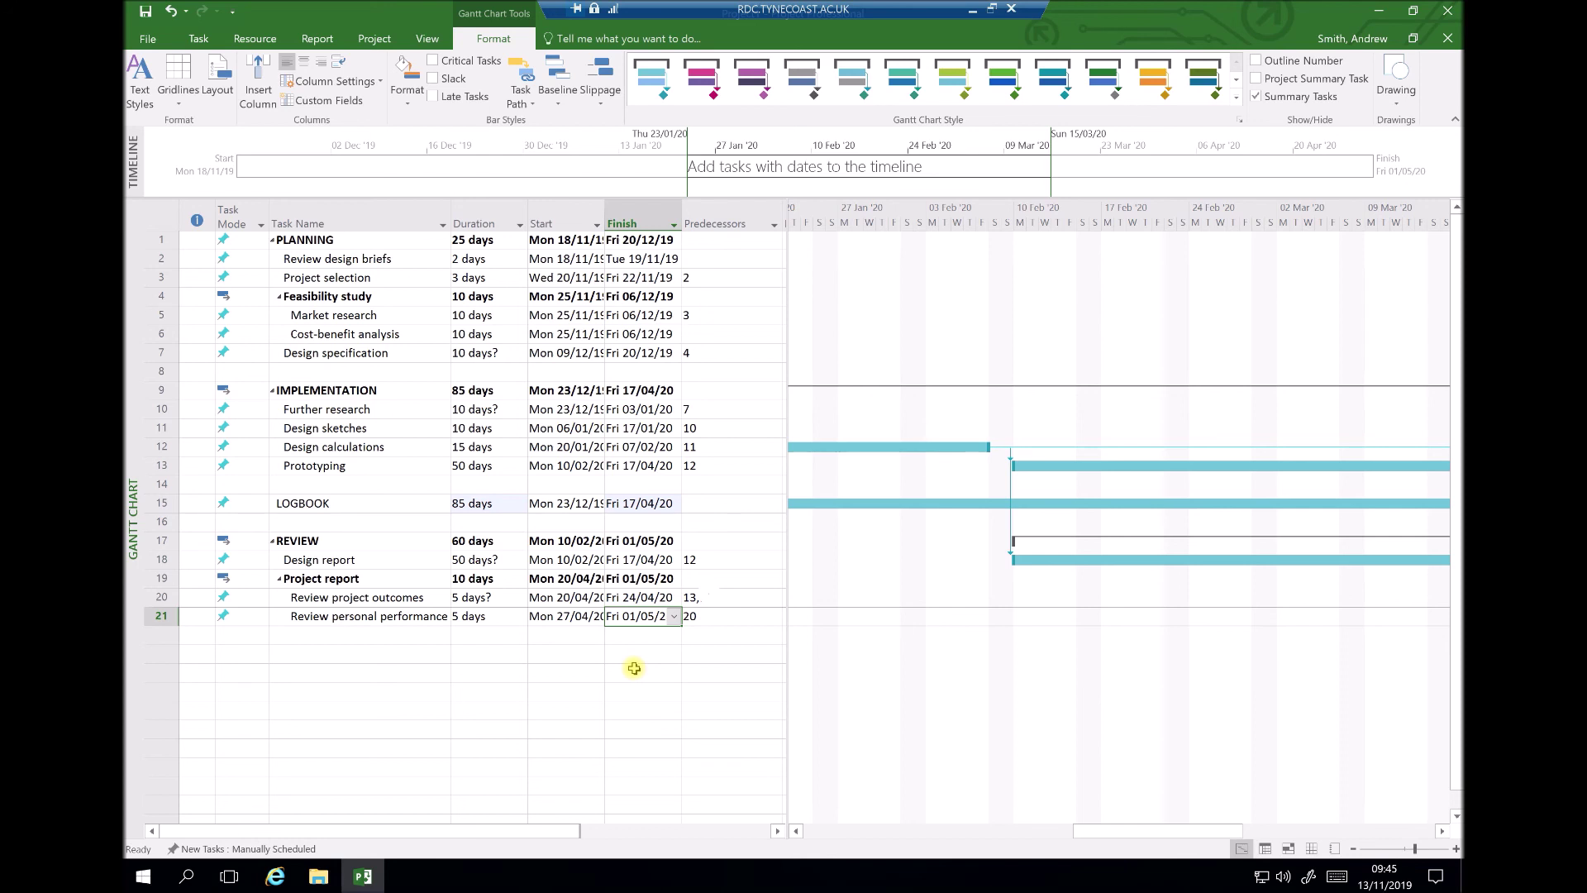
pyautogui.click(634, 670)
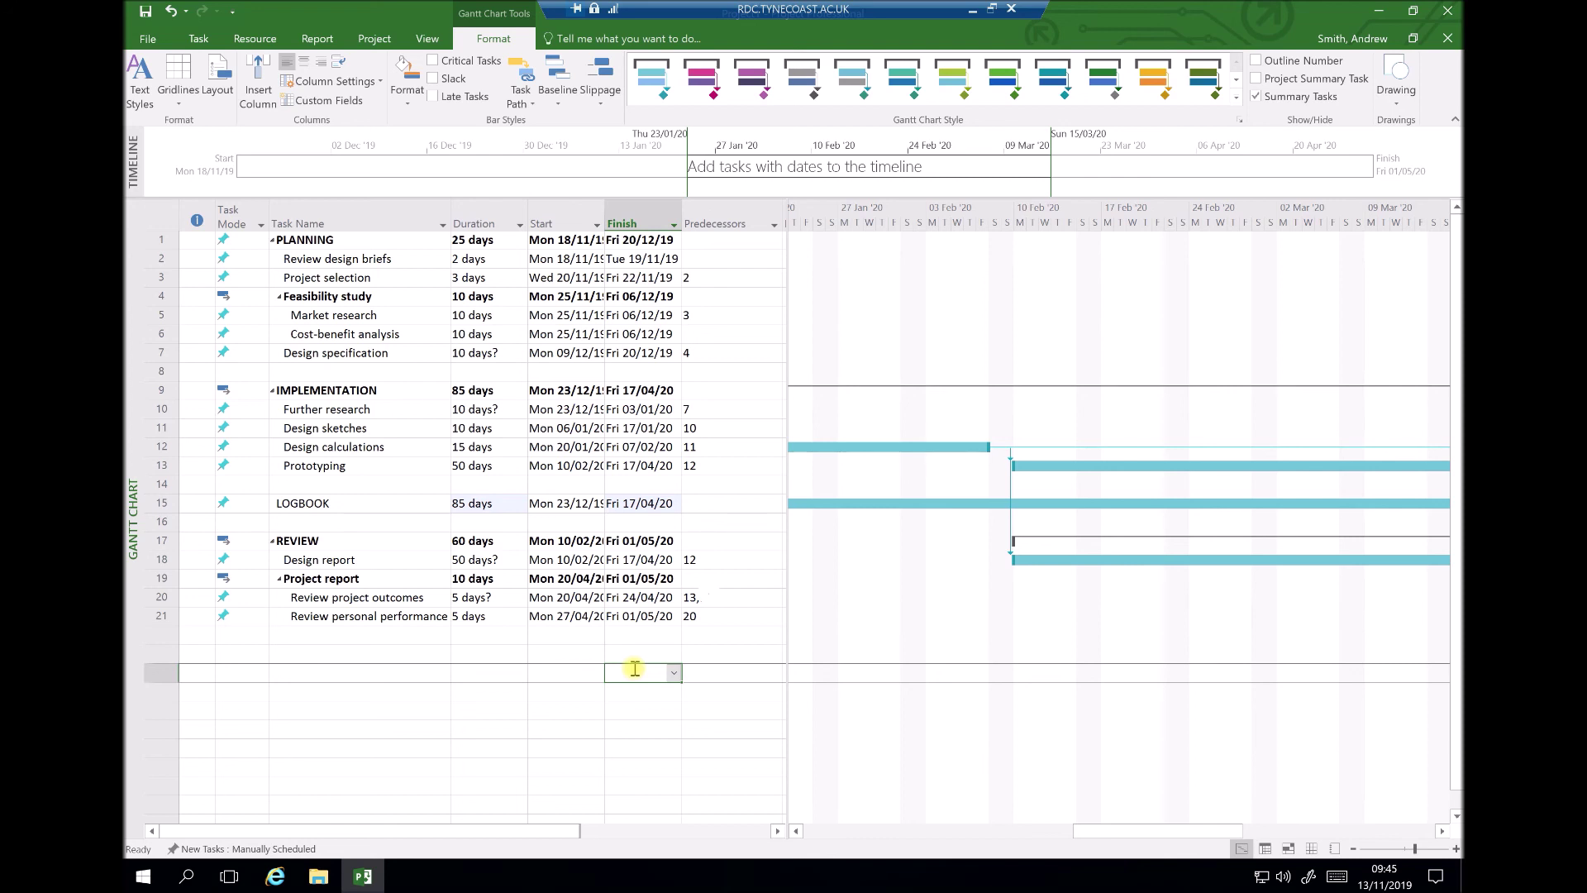
pyautogui.click(486, 468)
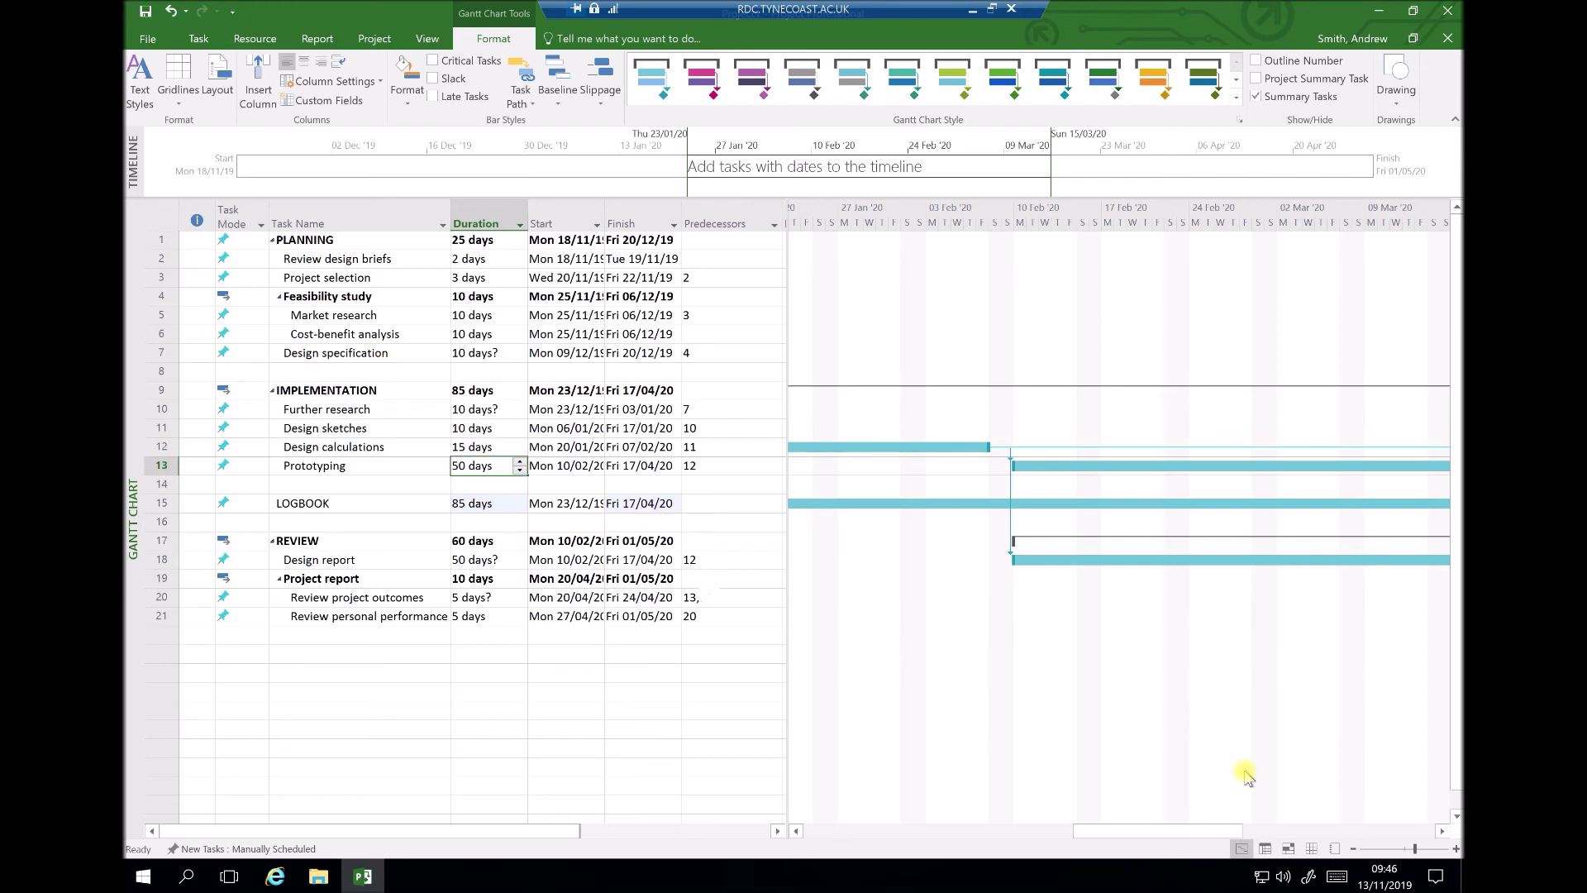
pyautogui.click(1353, 850)
pyautogui.click(1352, 850)
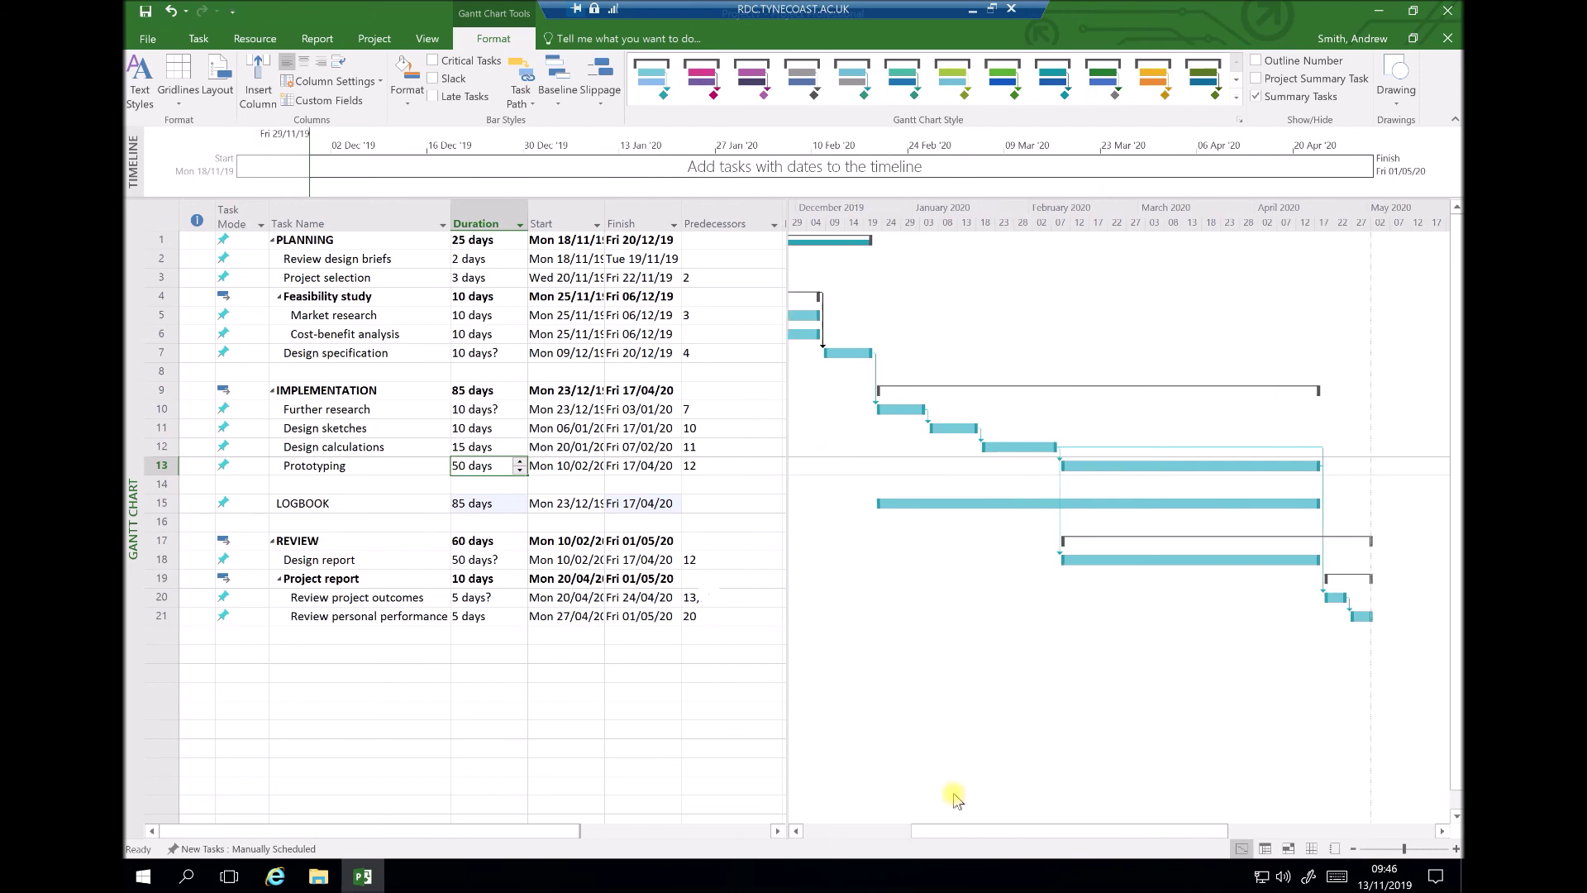
pyautogui.moveTo(950, 836); pyautogui.dragTo(927, 839)
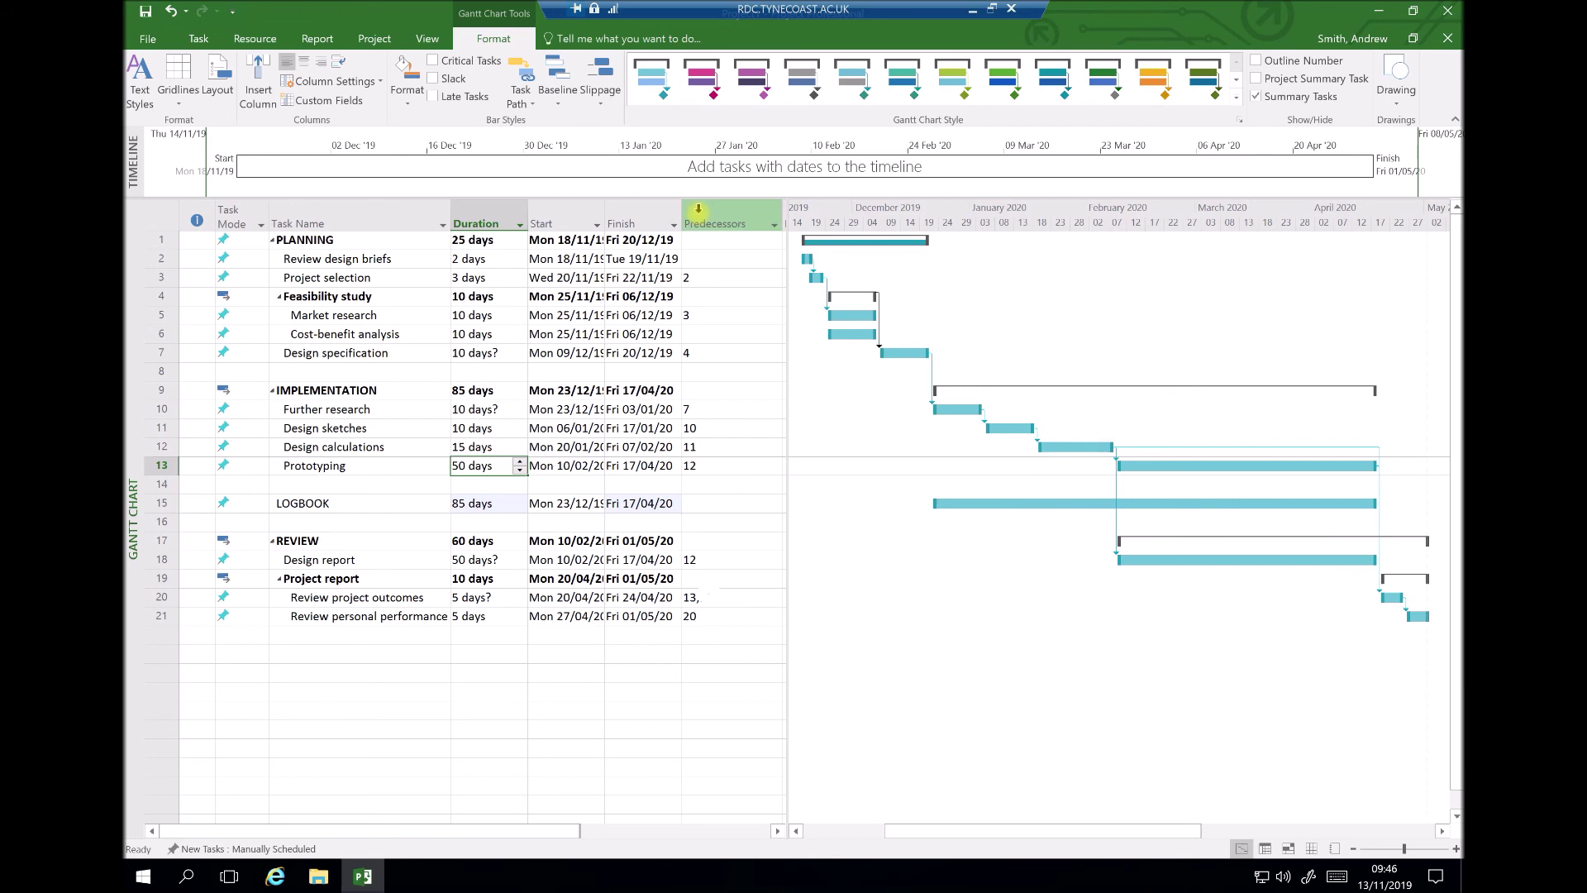